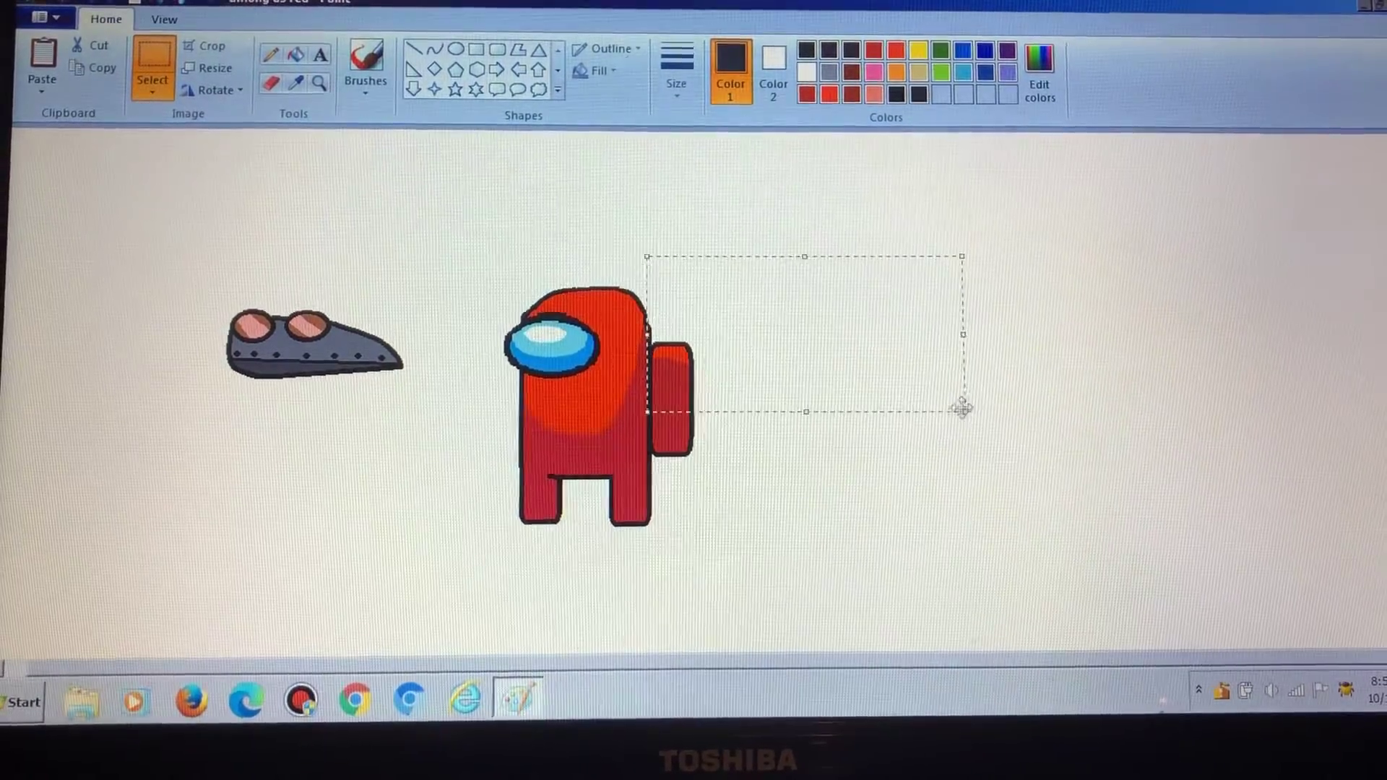
# - Flip the grey visor, try moving it onto the crewmate's head, then undo
pyautogui.click(748, 202)
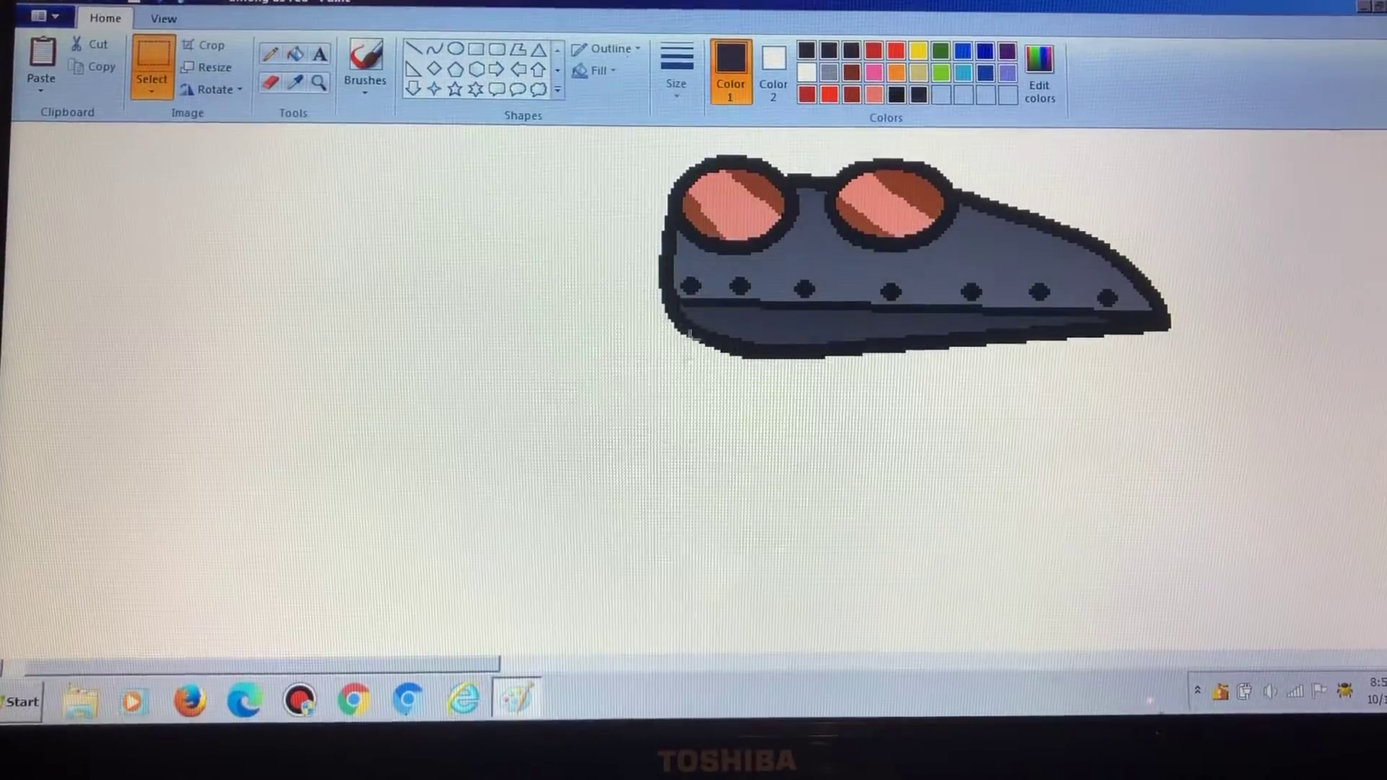
pyautogui.moveTo(635, 248); pyautogui.dragTo(1177, 505)
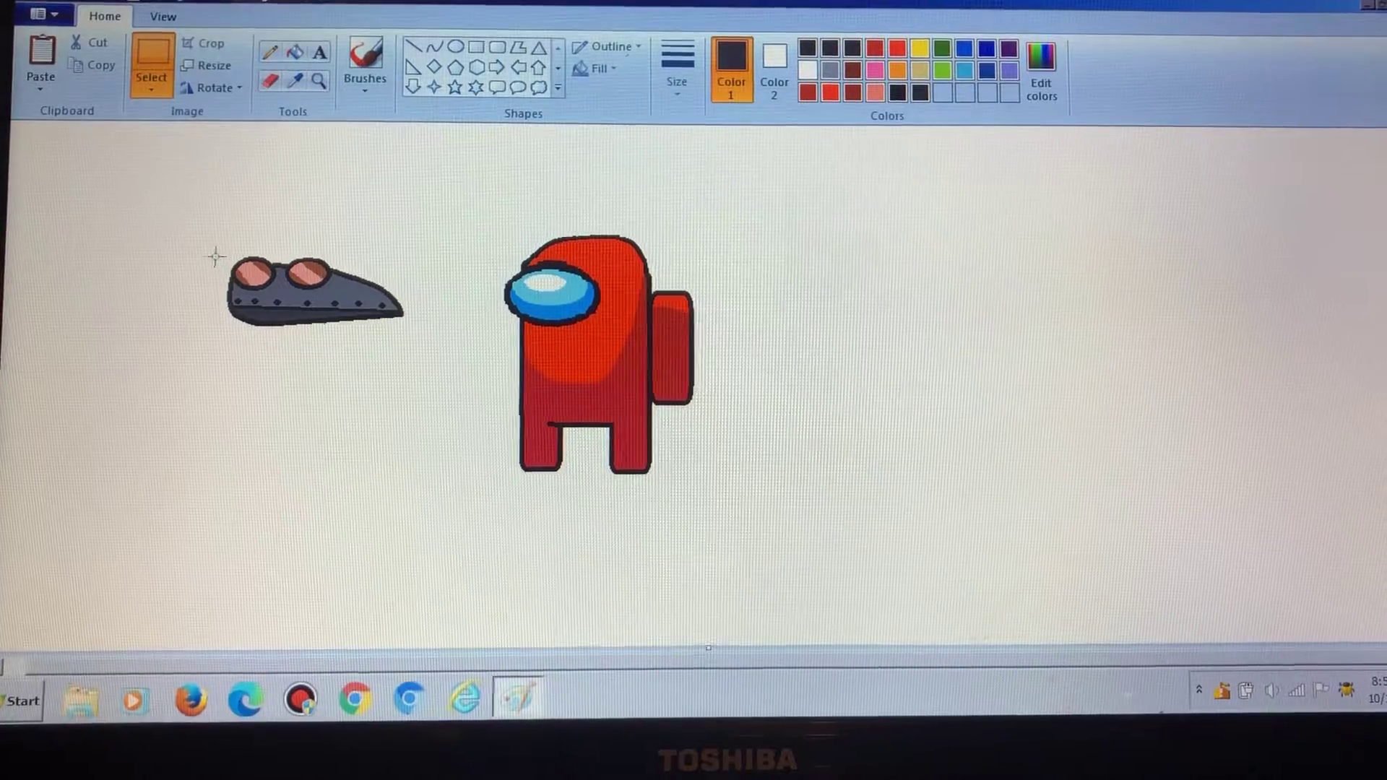
pyautogui.moveTo(218, 252); pyautogui.dragTo(410, 358)
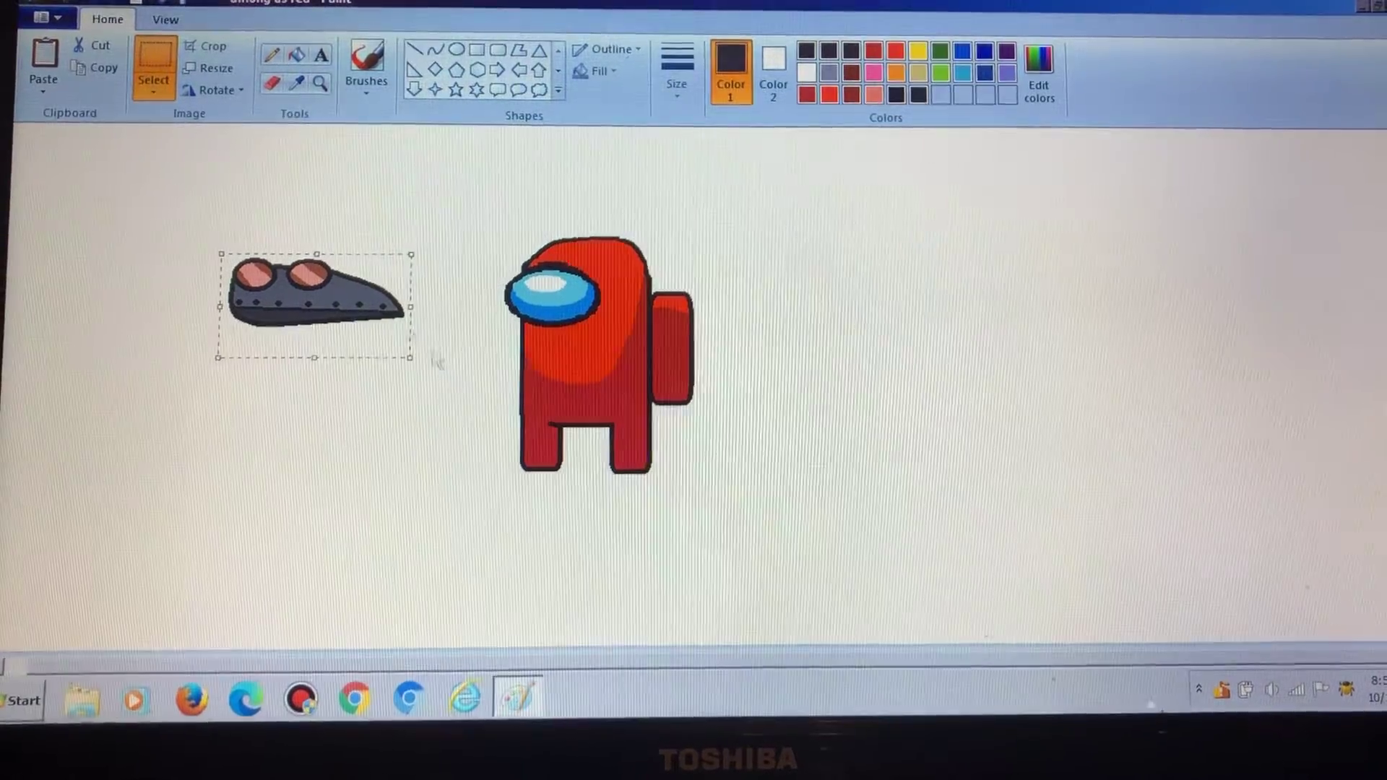
pyautogui.click(217, 91)
pyautogui.click(250, 205)
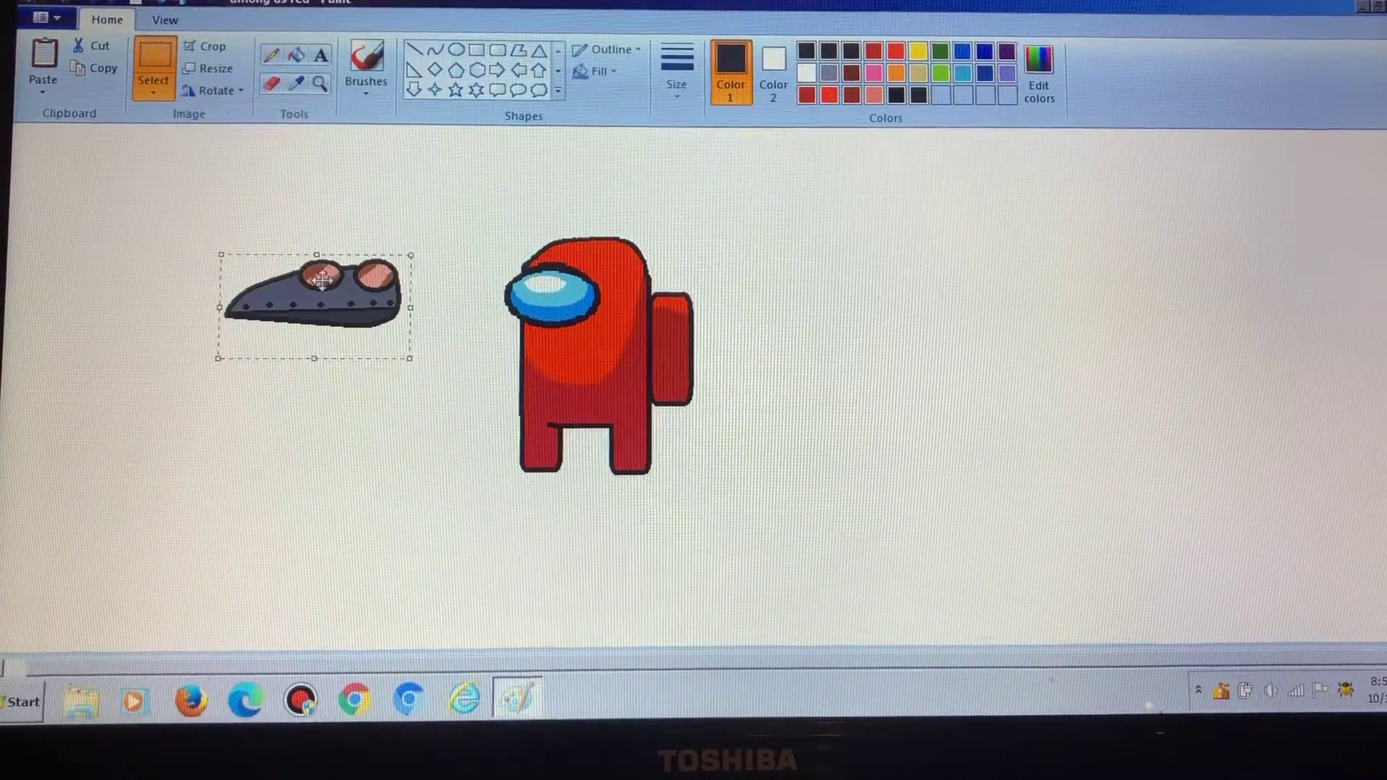
pyautogui.moveTo(322, 280); pyautogui.dragTo(550, 211)
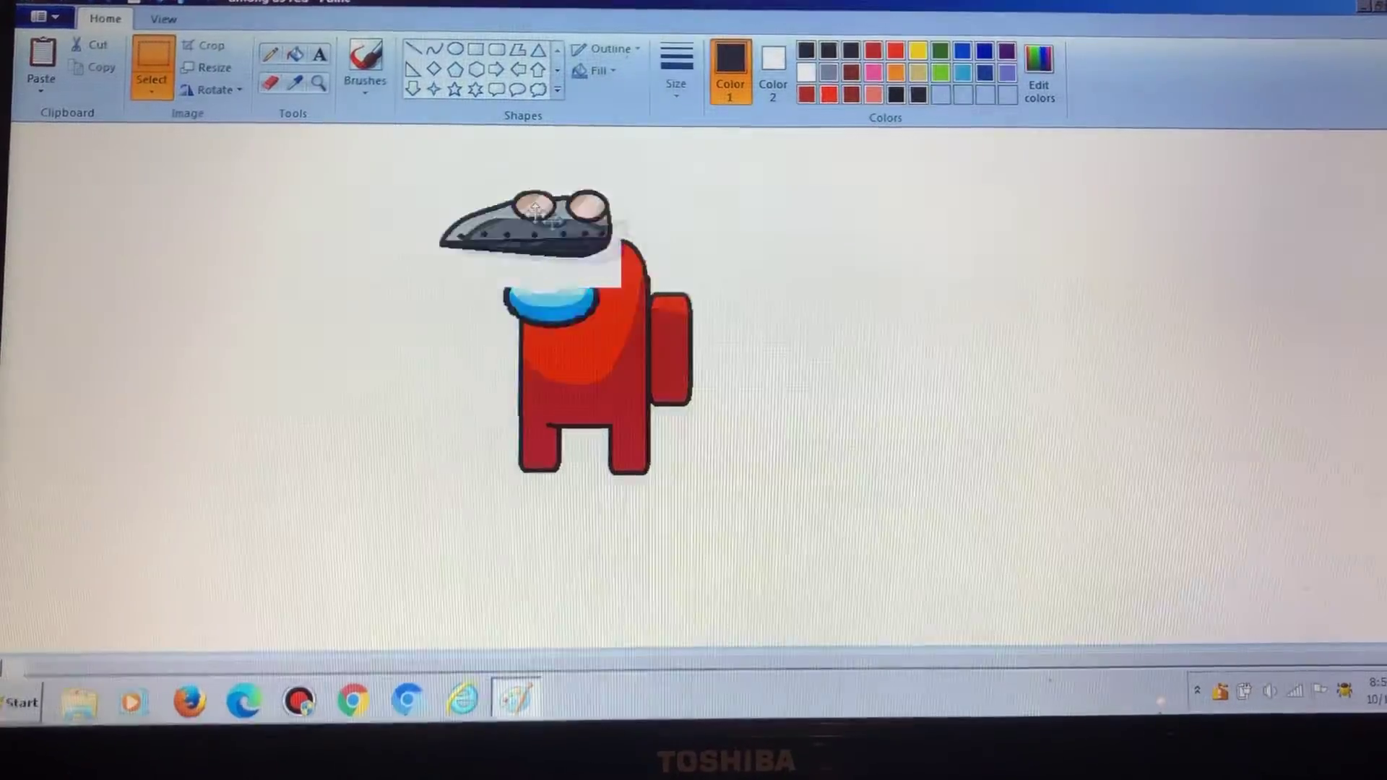
pyautogui.moveTo(547, 211); pyautogui.dragTo(255, 293)
pyautogui.hotkey('ctrl', 'z')
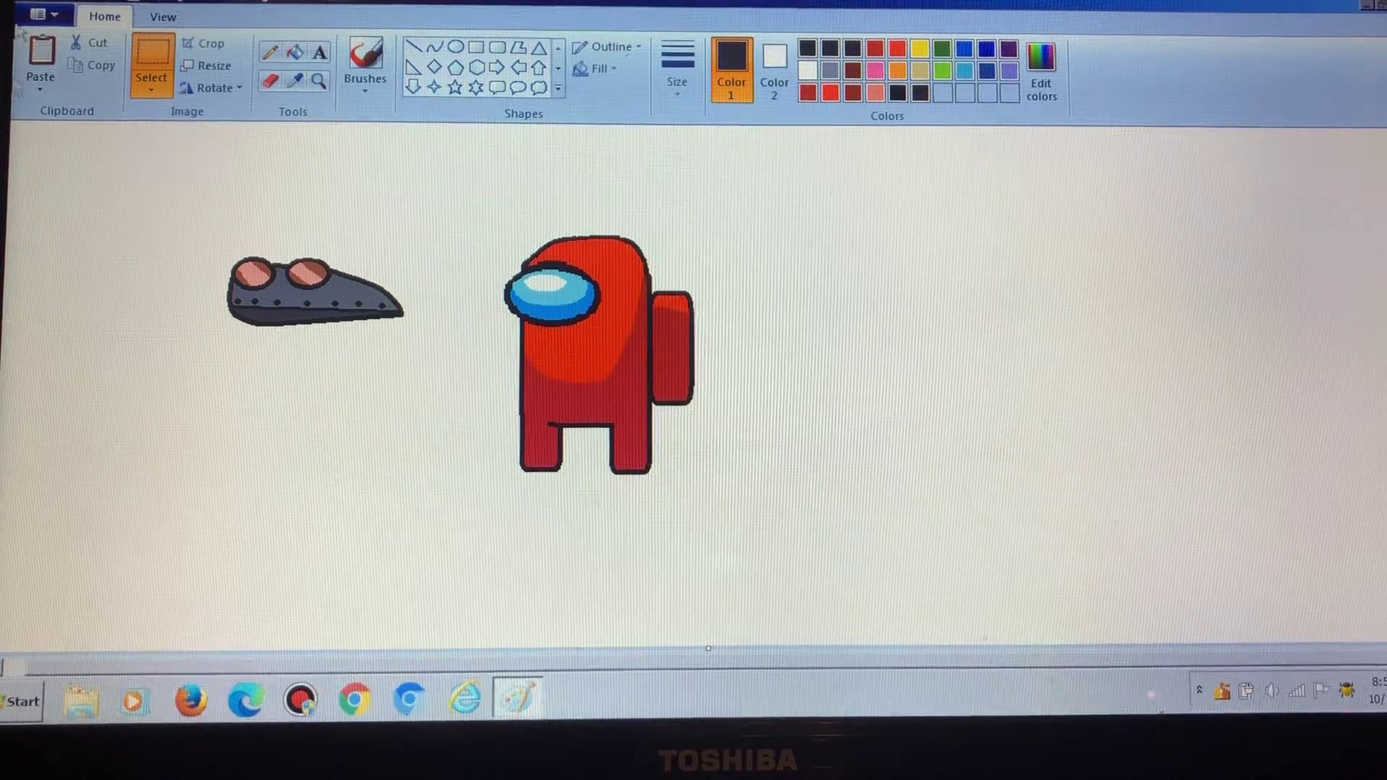
# - Stretch the red crewmate wider and shorter, then undo the stretching
pyautogui.moveTo(489, 222); pyautogui.dragTo(729, 482)
pyautogui.moveTo(729, 347); pyautogui.dragTo(1178, 265)
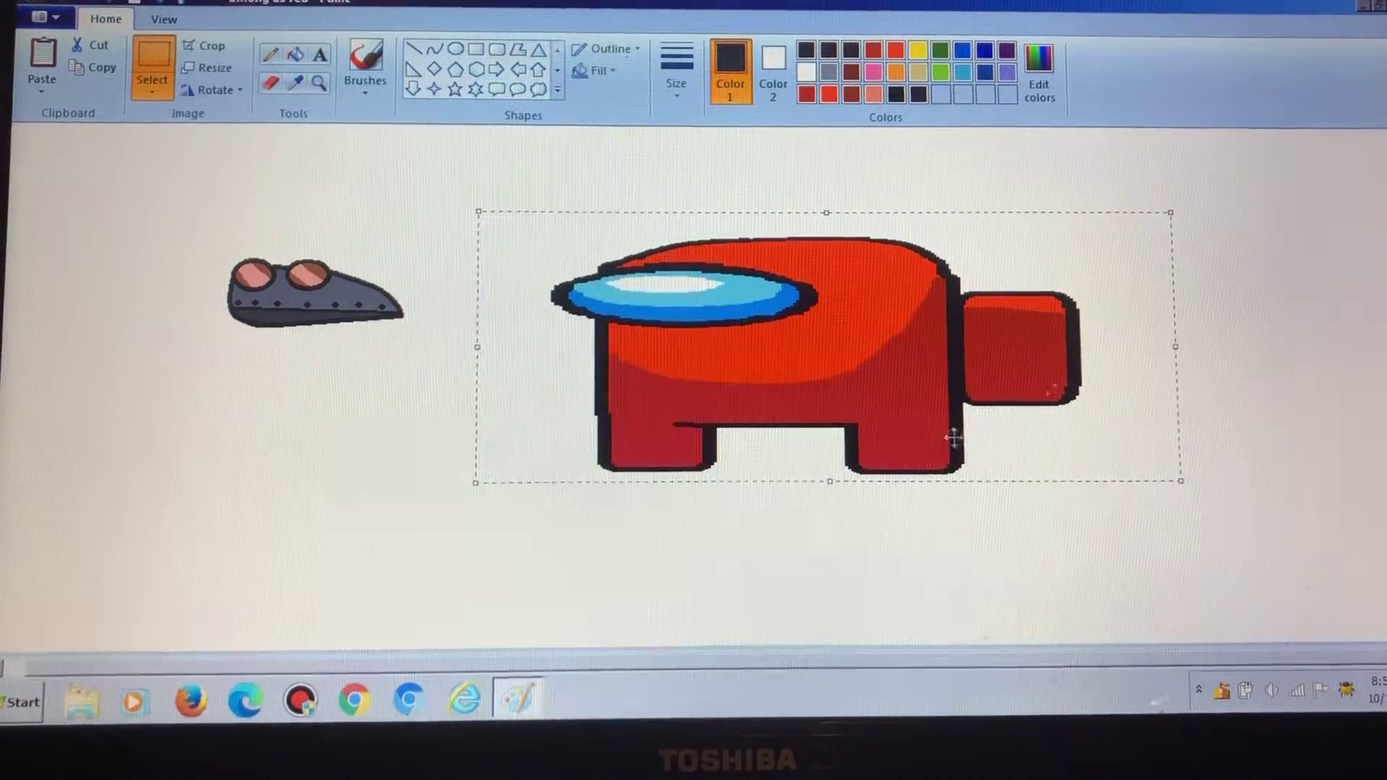
pyautogui.moveTo(828, 484); pyautogui.dragTo(830, 420)
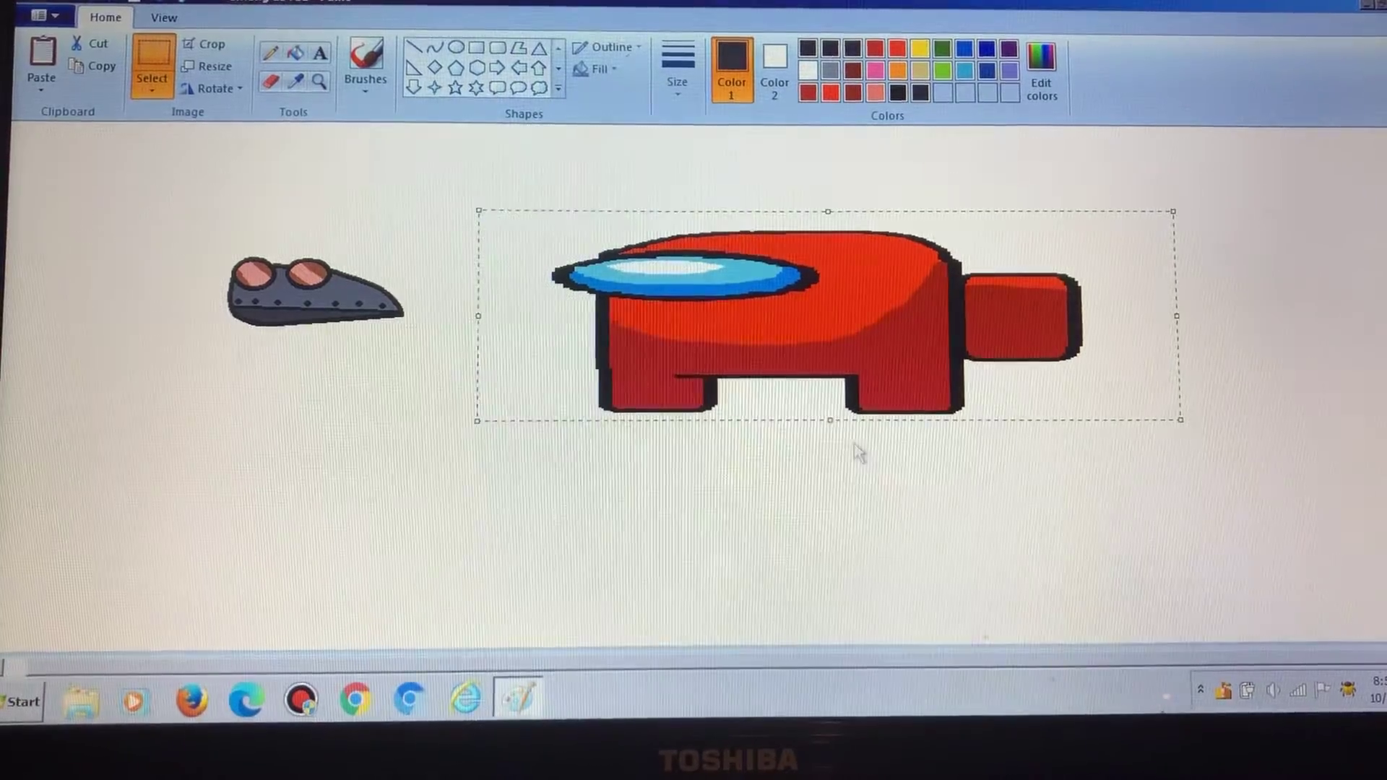
pyautogui.moveTo(1176, 316); pyautogui.dragTo(1379, 316)
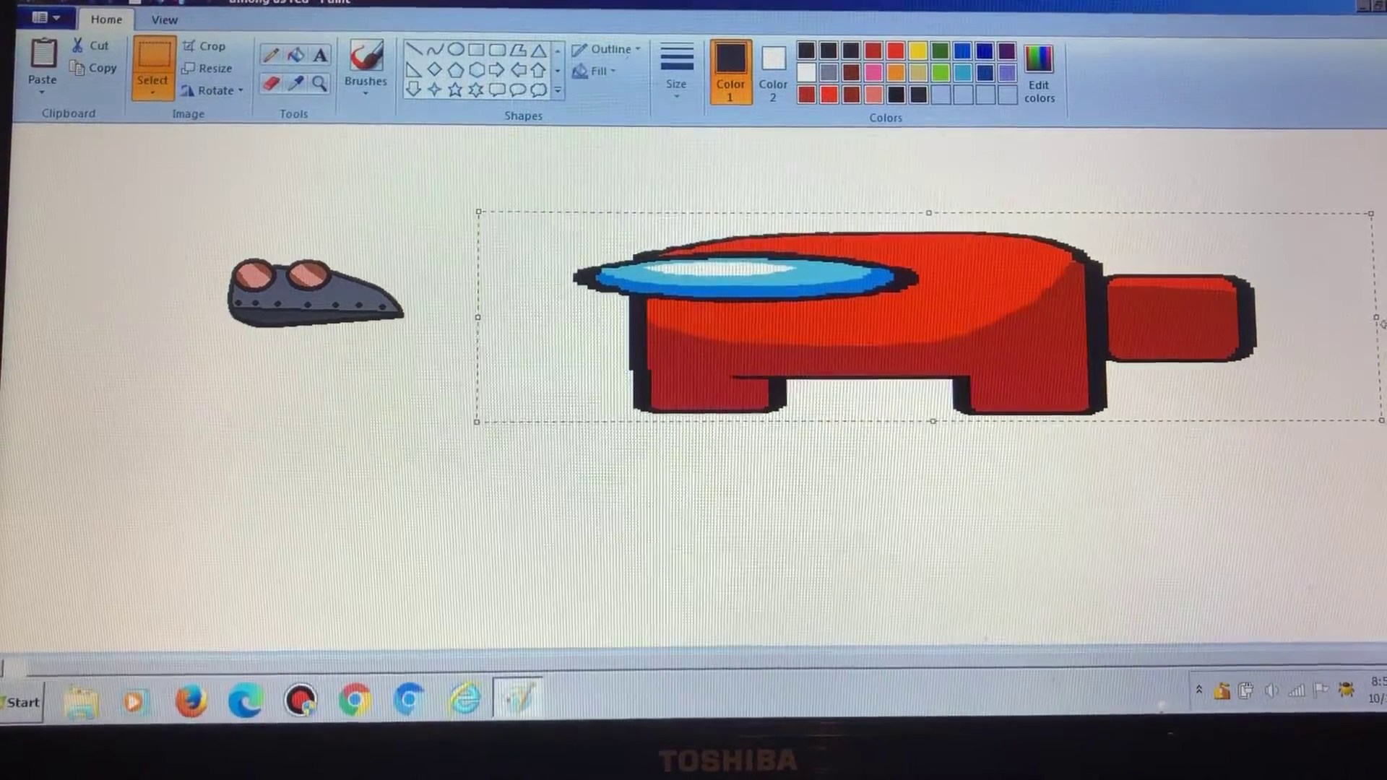
pyautogui.hotkey('ctrl', 'z')
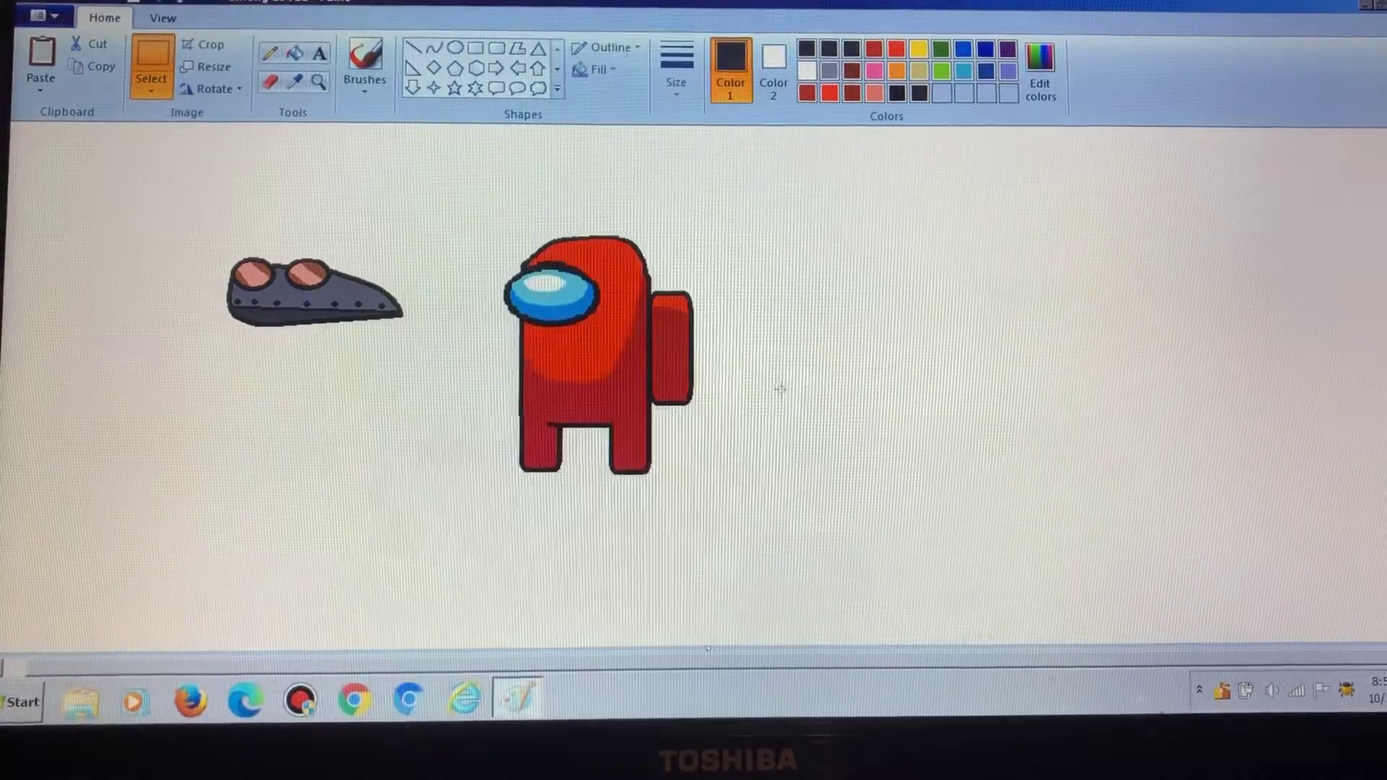
# - Reselect the crewmate and squash it from the top, narrower and flatter
pyautogui.moveTo(657, 440); pyautogui.dragTo(715, 494)
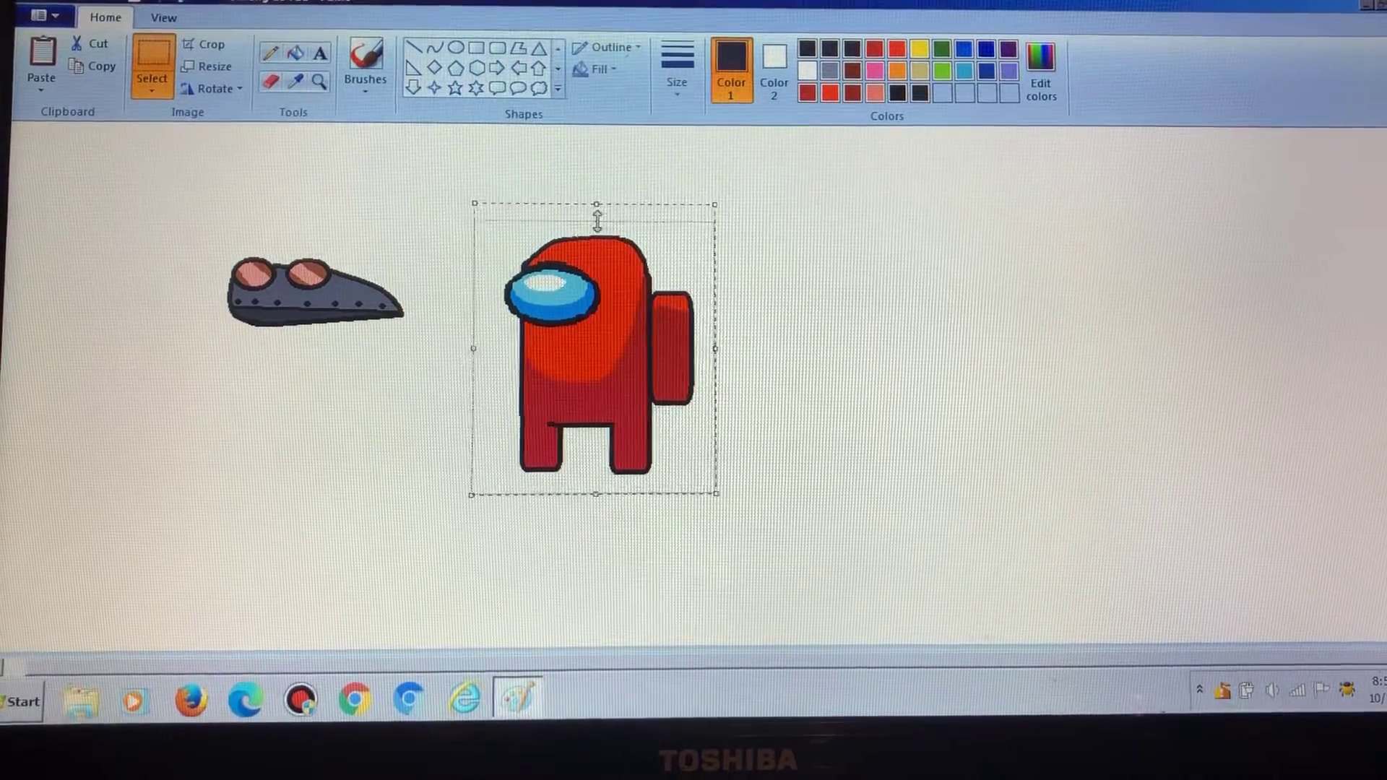
pyautogui.moveTo(594, 204); pyautogui.dragTo(596, 392)
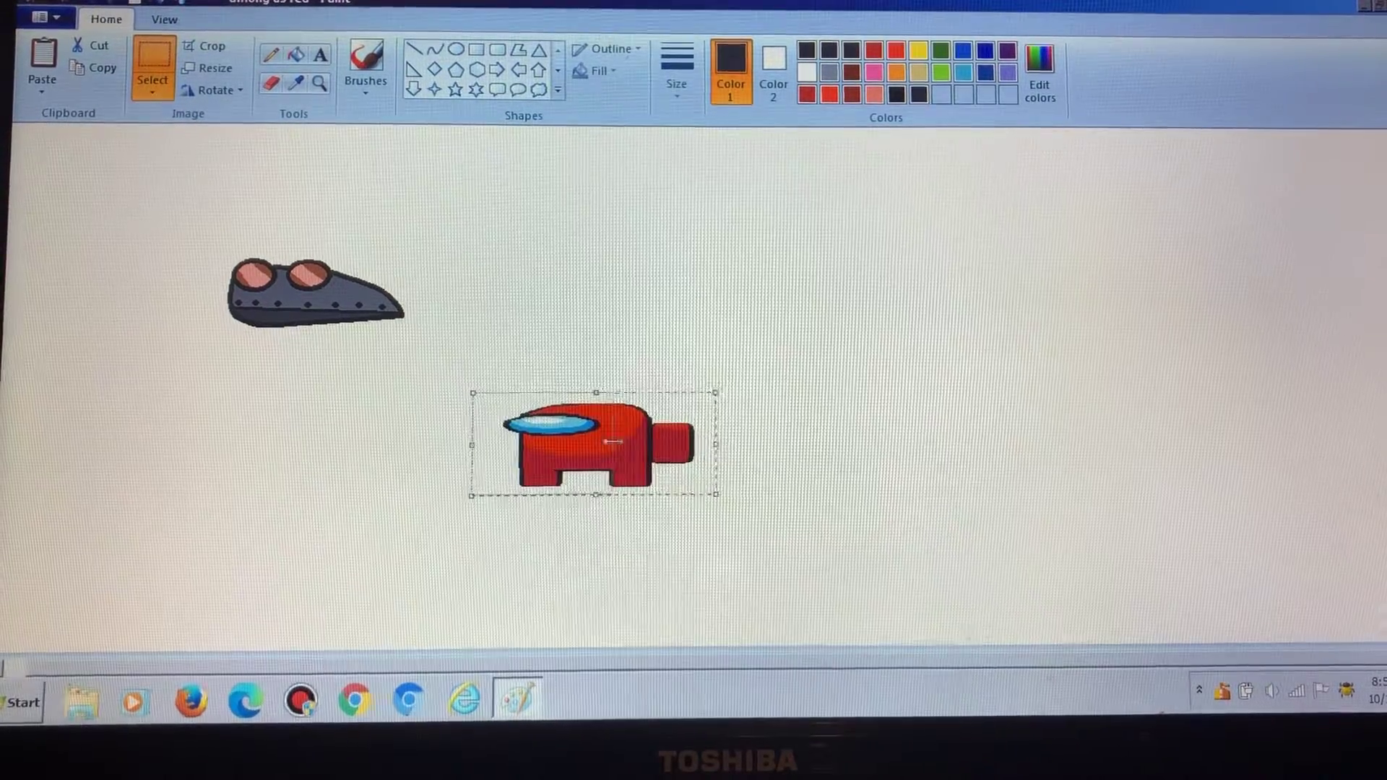
pyautogui.moveTo(610, 440); pyautogui.dragTo(562, 443)
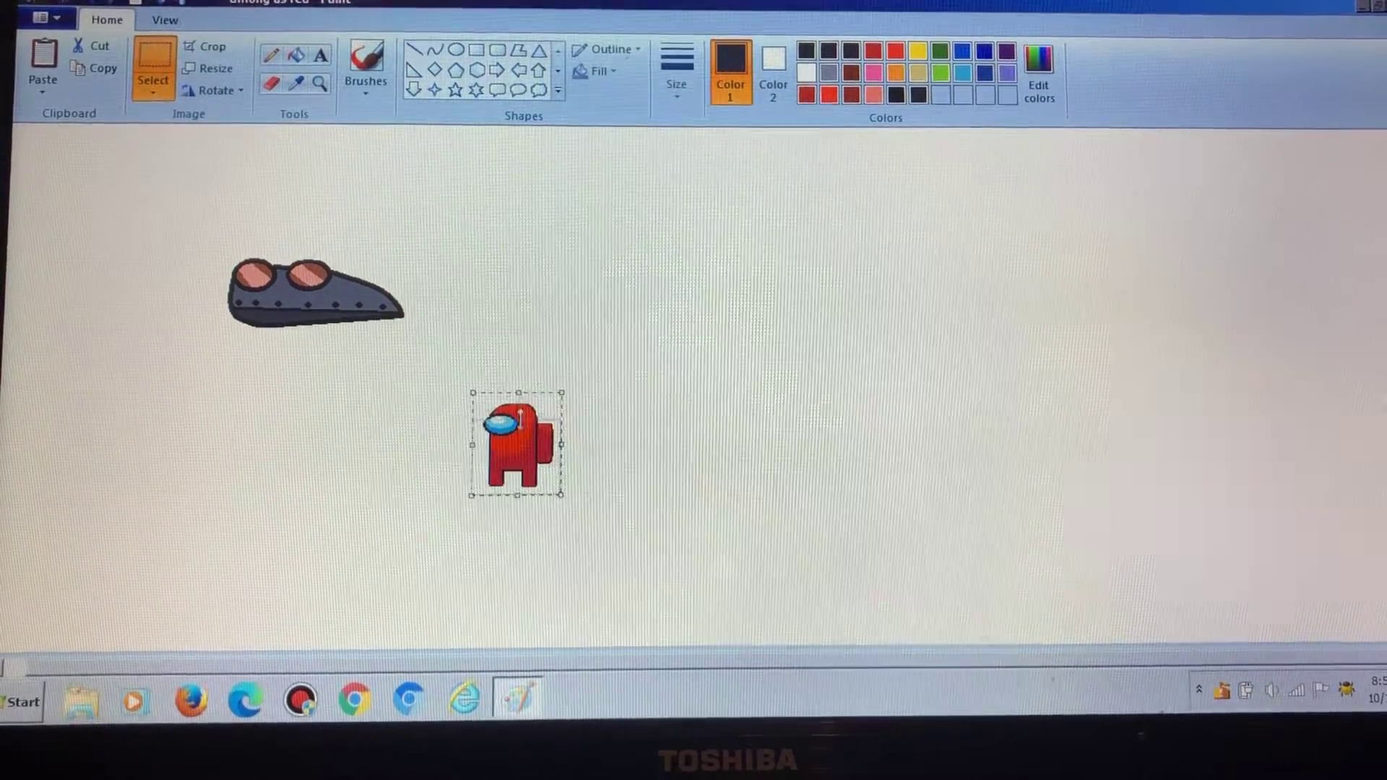
pyautogui.moveTo(516, 393); pyautogui.dragTo(517, 467)
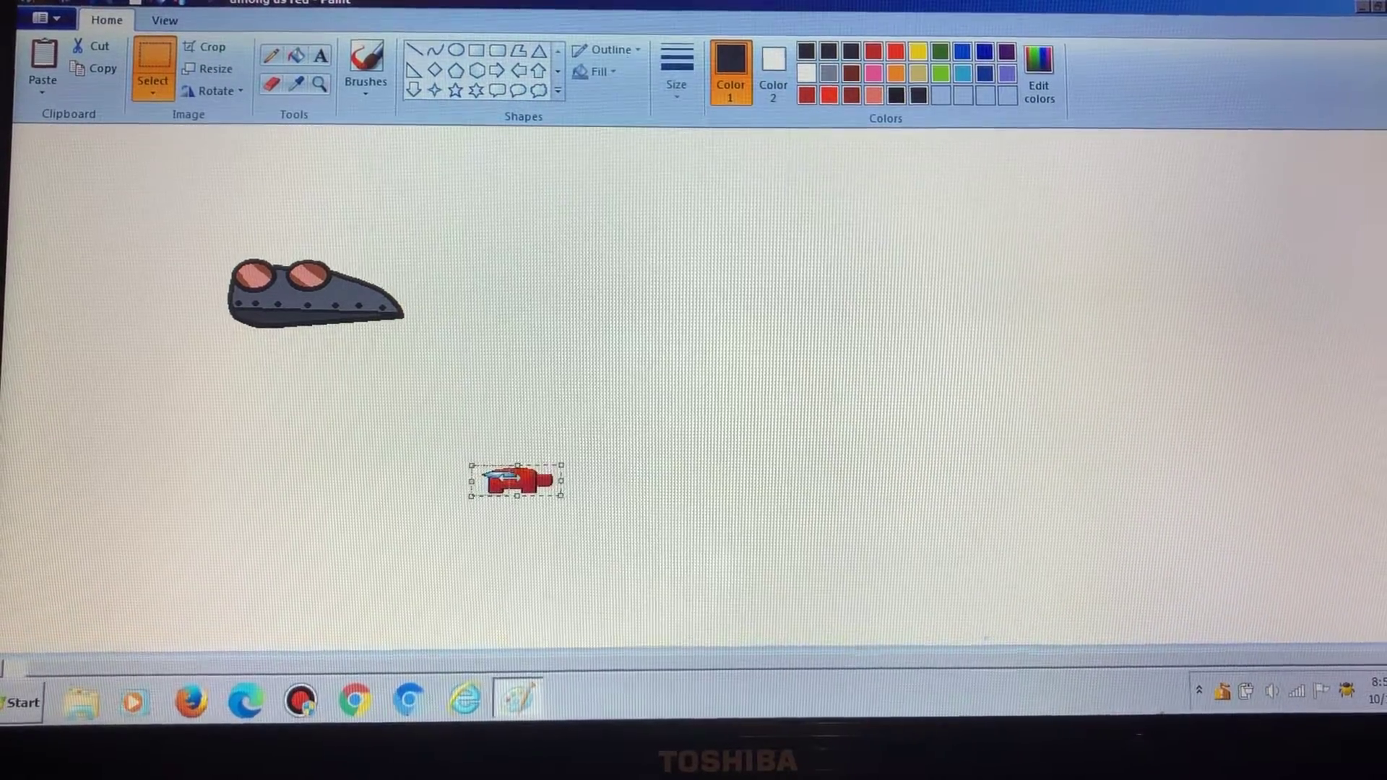
pyautogui.scroll(3, 538, 461)
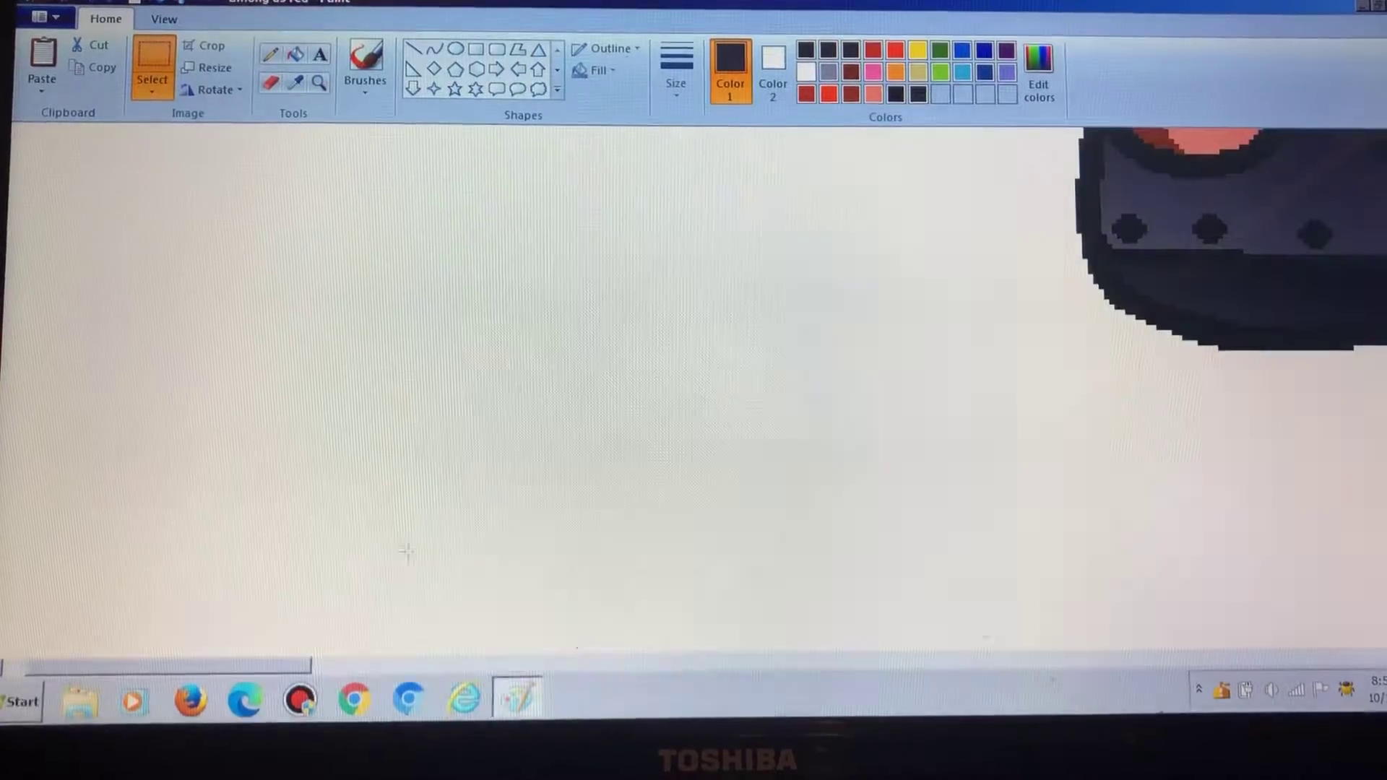
pyautogui.moveTo(293, 665)
pyautogui.mouseDown()
pyautogui.moveTo(921, 602)
pyautogui.moveTo(657, 595)
pyautogui.mouseUp()
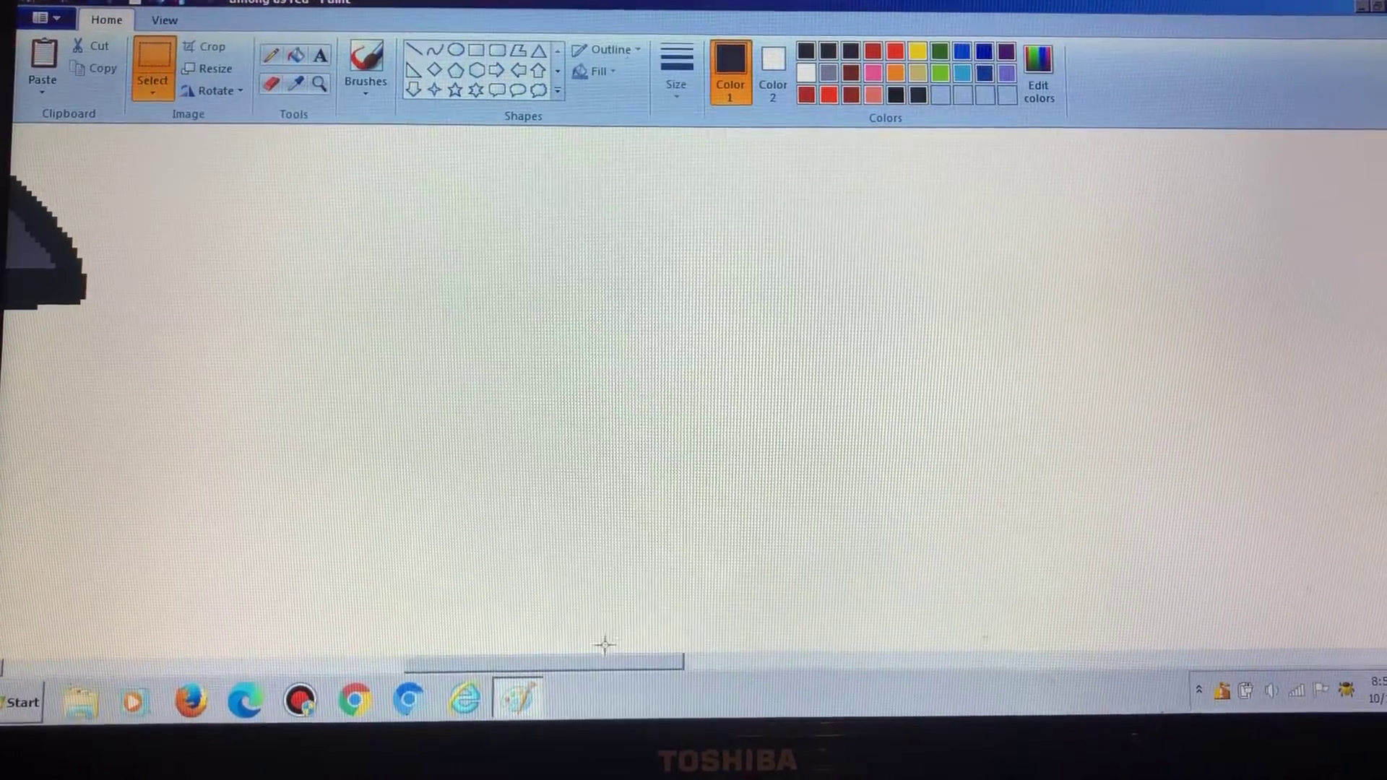
pyautogui.scroll(-1, 606, 647)
pyautogui.scroll(-1, 423, 650)
pyautogui.scroll(-1, 424, 610)
pyautogui.scroll(-2, 456, 617)
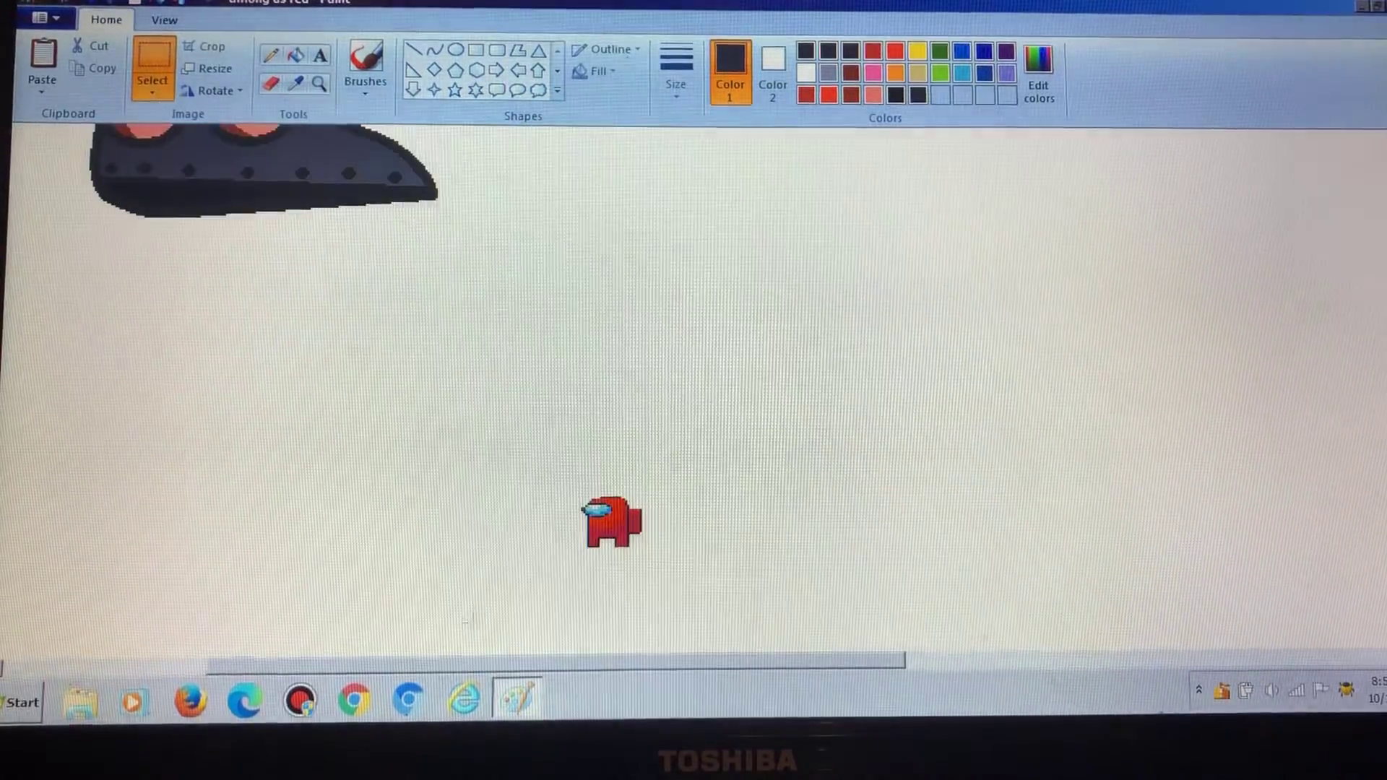
pyautogui.scroll(-1, 564, 607)
pyautogui.scroll(3, 583, 604)
pyautogui.scroll(2, 542, 623)
pyautogui.moveTo(458, 663); pyautogui.dragTo(711, 663)
pyautogui.scroll(-1, 711, 608)
pyautogui.scroll(1, 694, 586)
pyautogui.scroll(2, 691, 584)
pyautogui.moveTo(551, 664); pyautogui.dragTo(721, 663)
# - Shrink the small crewmate further, then enlarge it greatly into a blocky pixel figure
pyautogui.moveTo(159, 180)
pyautogui.mouseDown()
pyautogui.moveTo(336, 382)
pyautogui.moveTo(253, 288)
pyautogui.mouseUp()
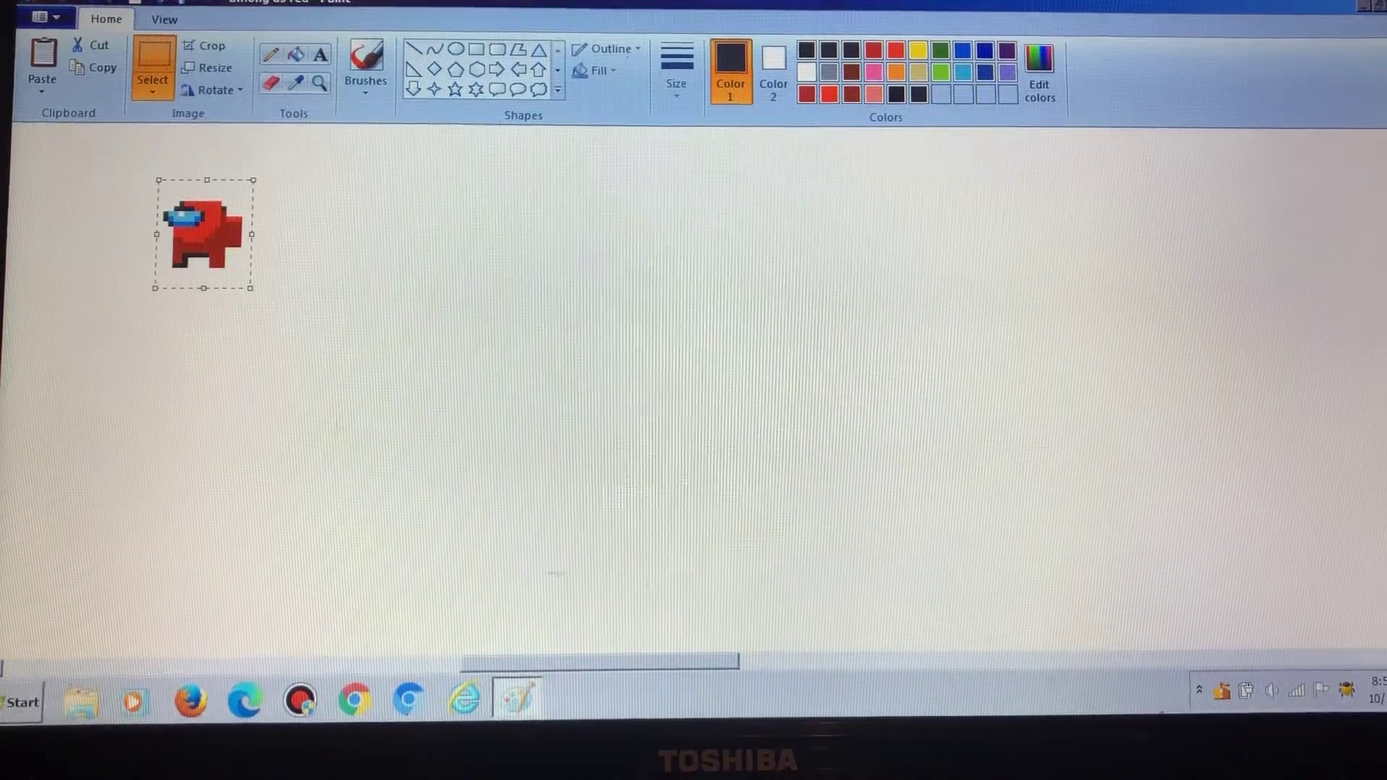
pyautogui.moveTo(595, 663)
pyautogui.mouseDown()
pyautogui.moveTo(497, 630)
pyautogui.moveTo(509, 626)
pyautogui.mouseUp()
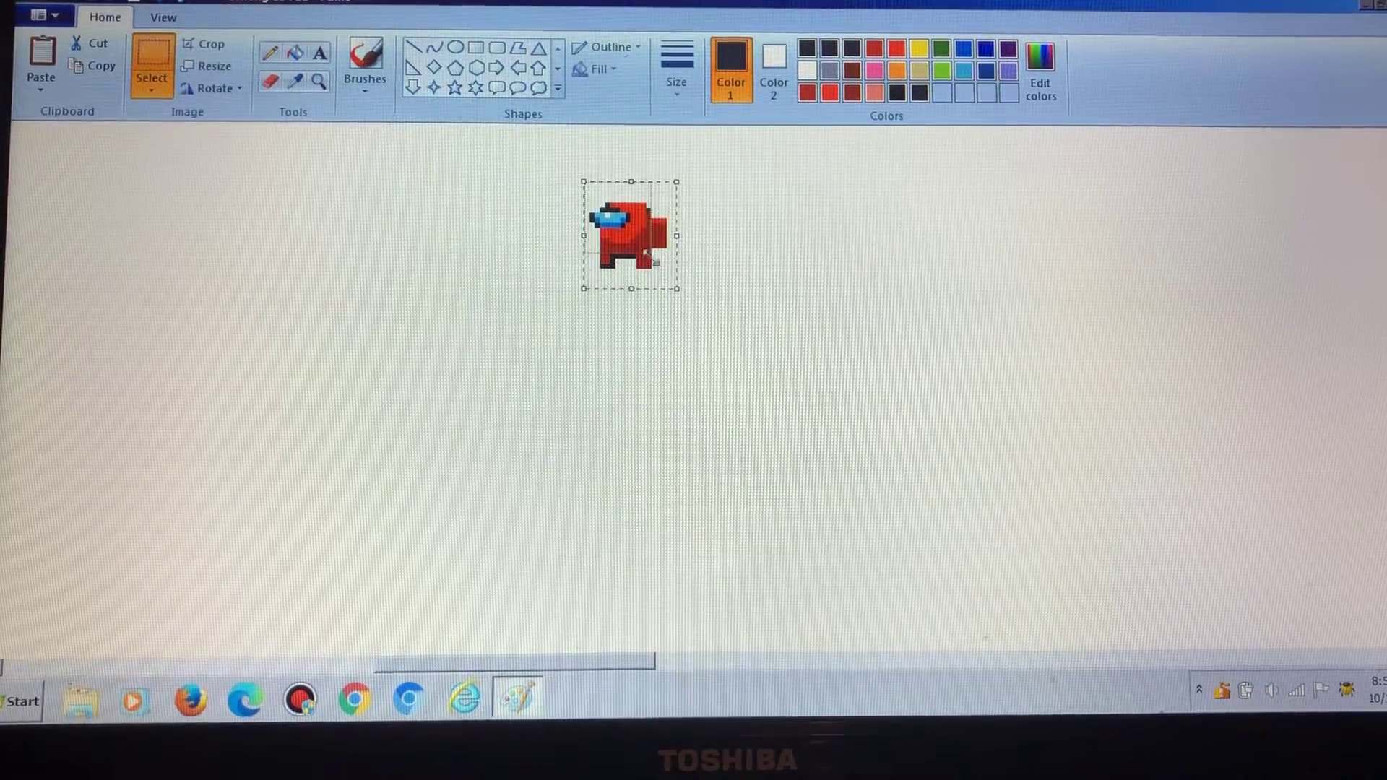
pyautogui.moveTo(677, 289)
pyautogui.mouseDown()
pyautogui.moveTo(623, 227)
pyautogui.moveTo(867, 499)
pyautogui.mouseUp()
pyautogui.scroll(-1, 542, 382)
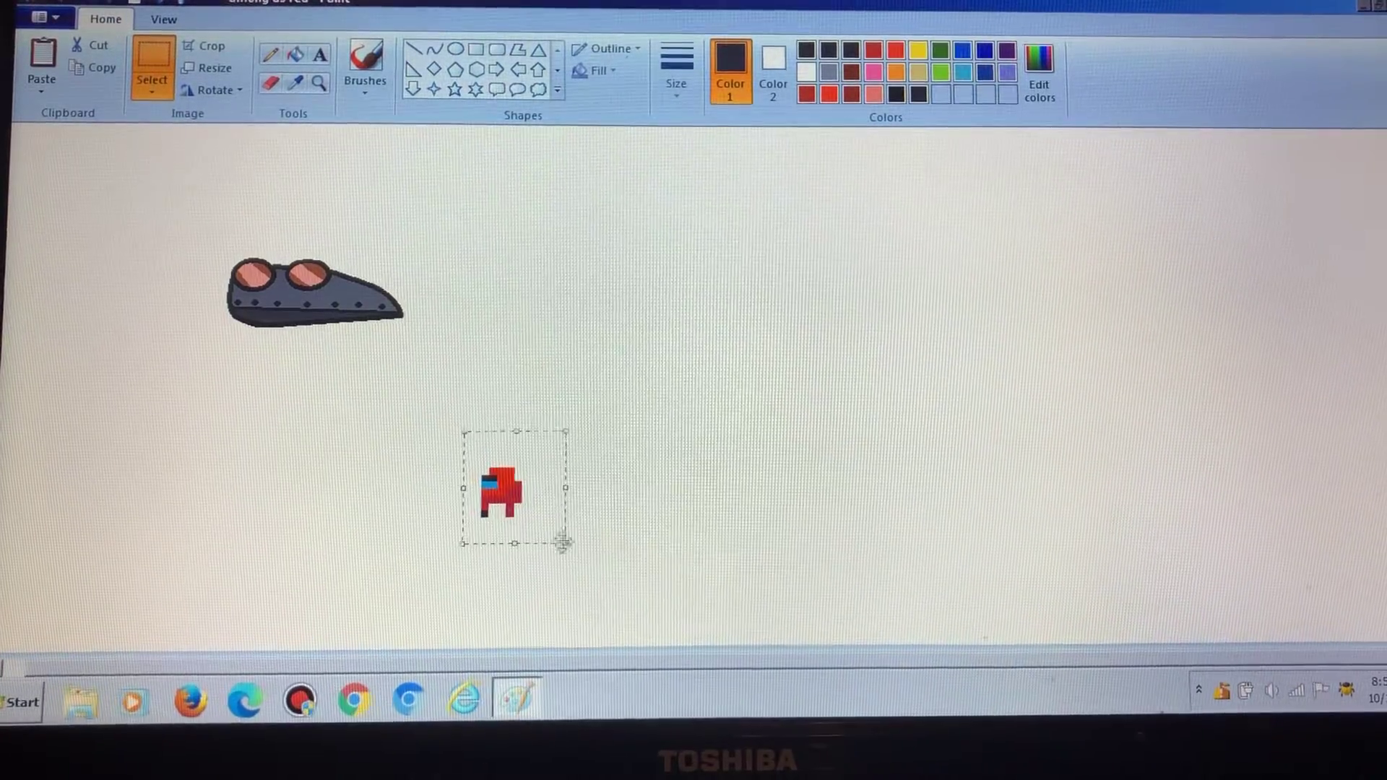
pyautogui.moveTo(566, 432)
pyautogui.mouseDown()
pyautogui.moveTo(843, 227)
pyautogui.moveTo(954, 201)
pyautogui.mouseUp()
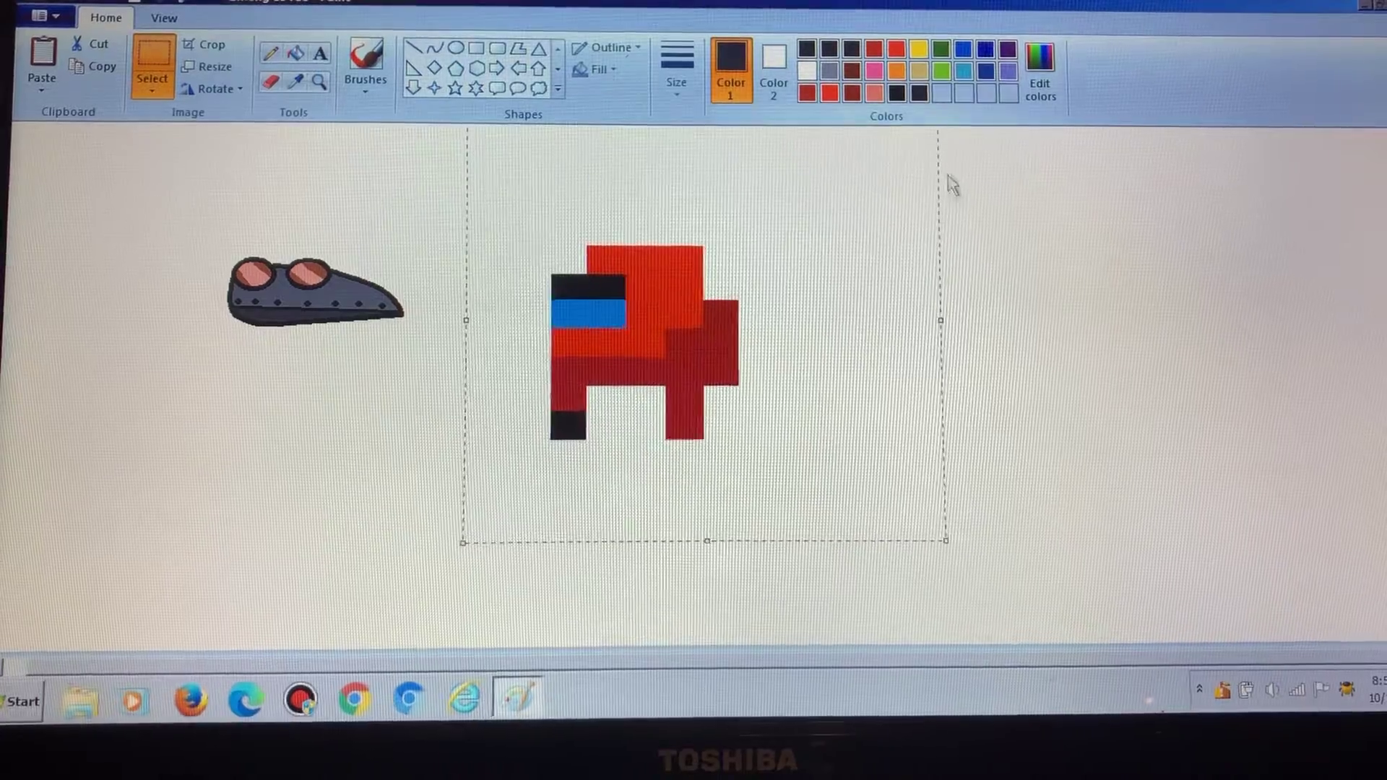
# - Commit the blocky crewmate, then undo and redo until the smooth full-size crewmate returns
pyautogui.click(1001, 276)
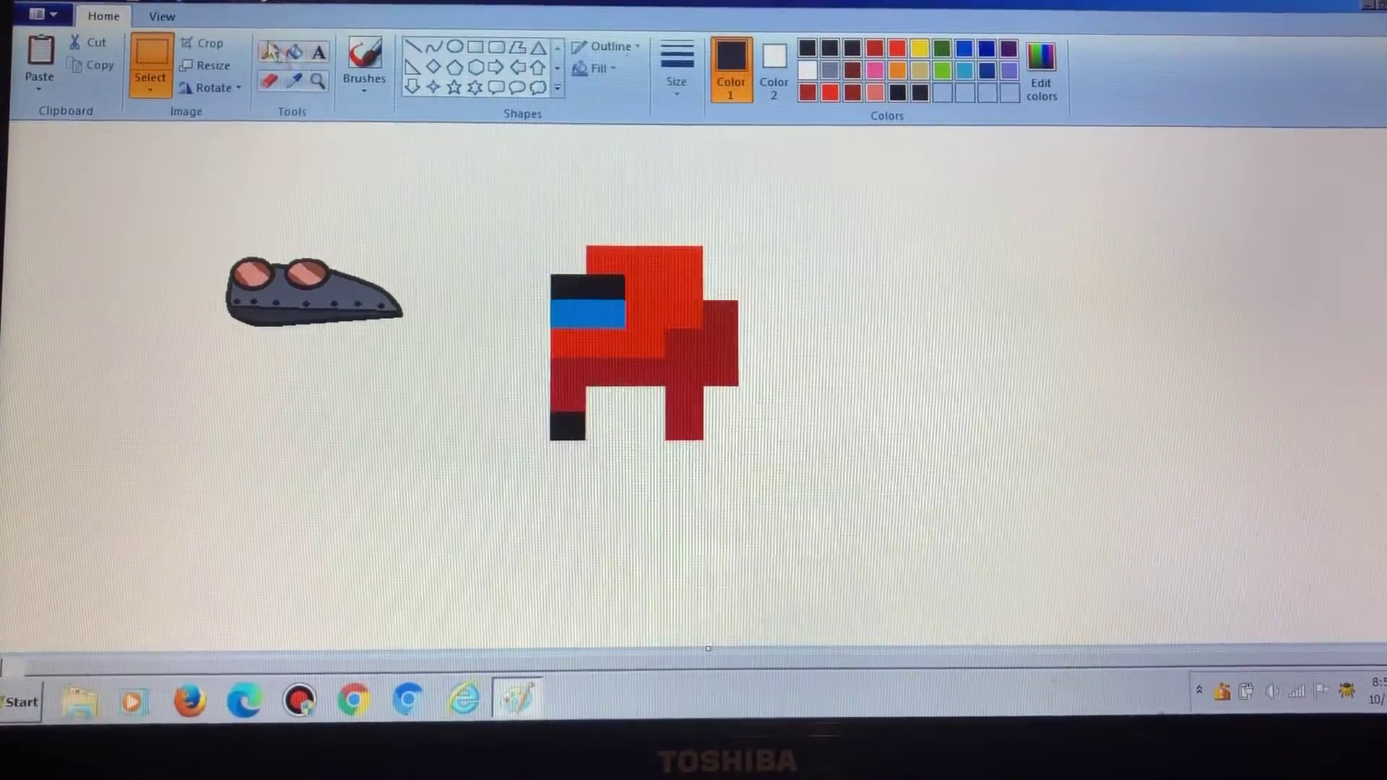
pyautogui.click(82, 5)
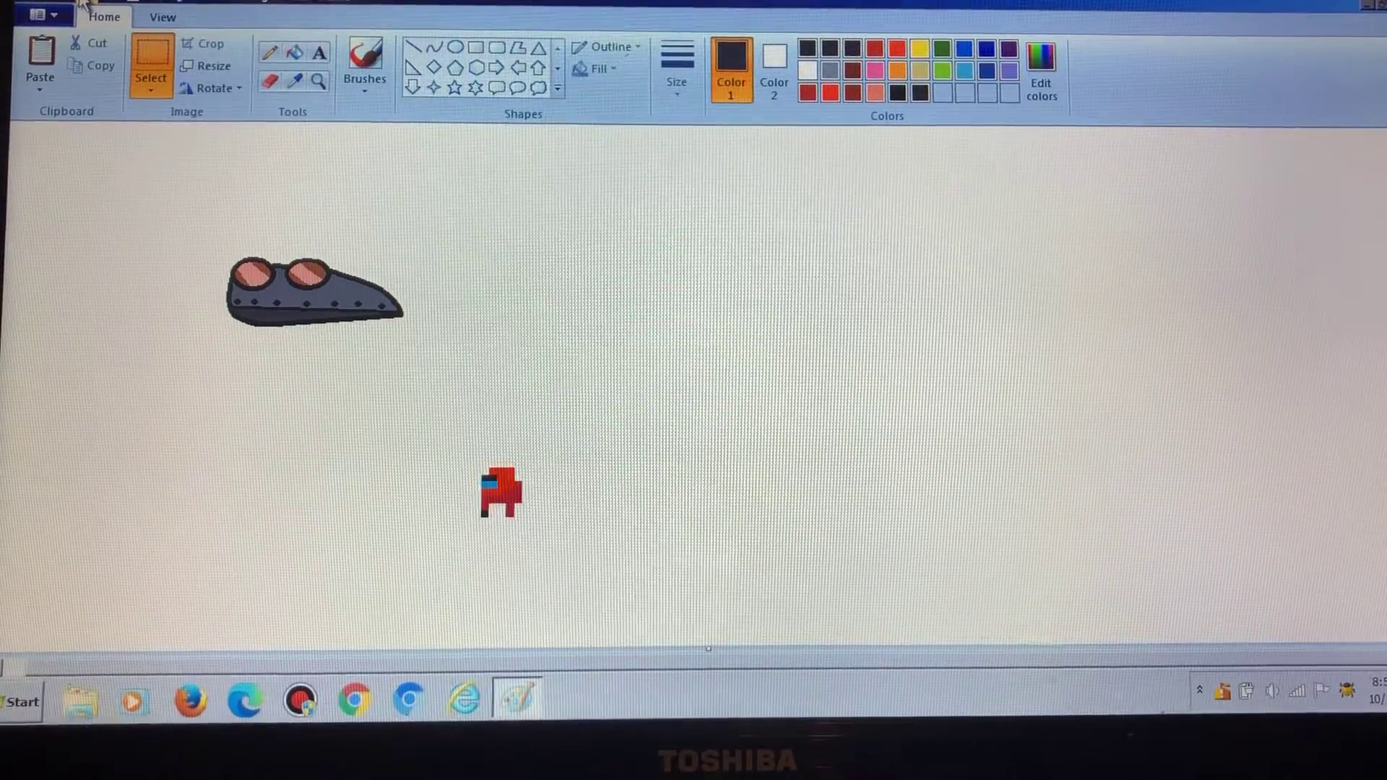
pyautogui.hotkey('ctrl', 'y')
pyautogui.click(81, 5)
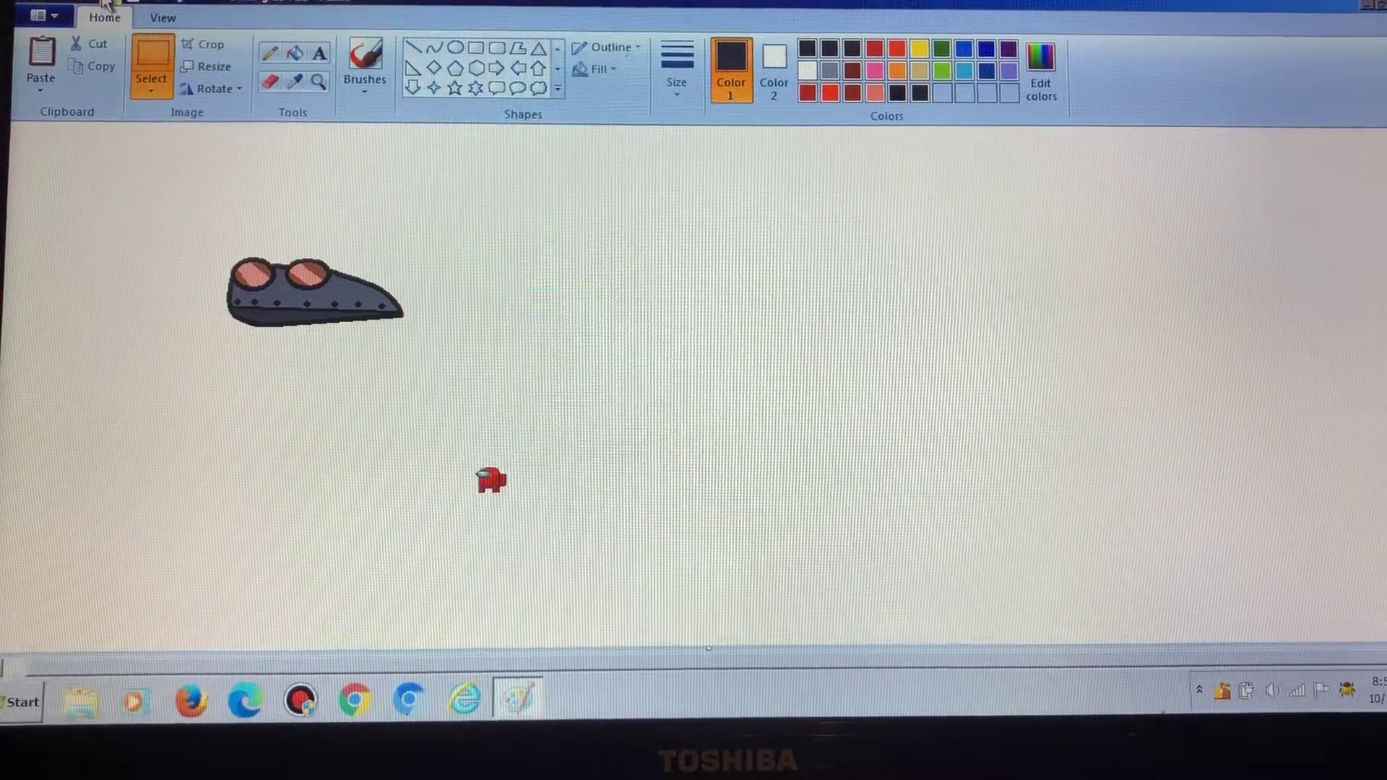
pyautogui.click(106, 5)
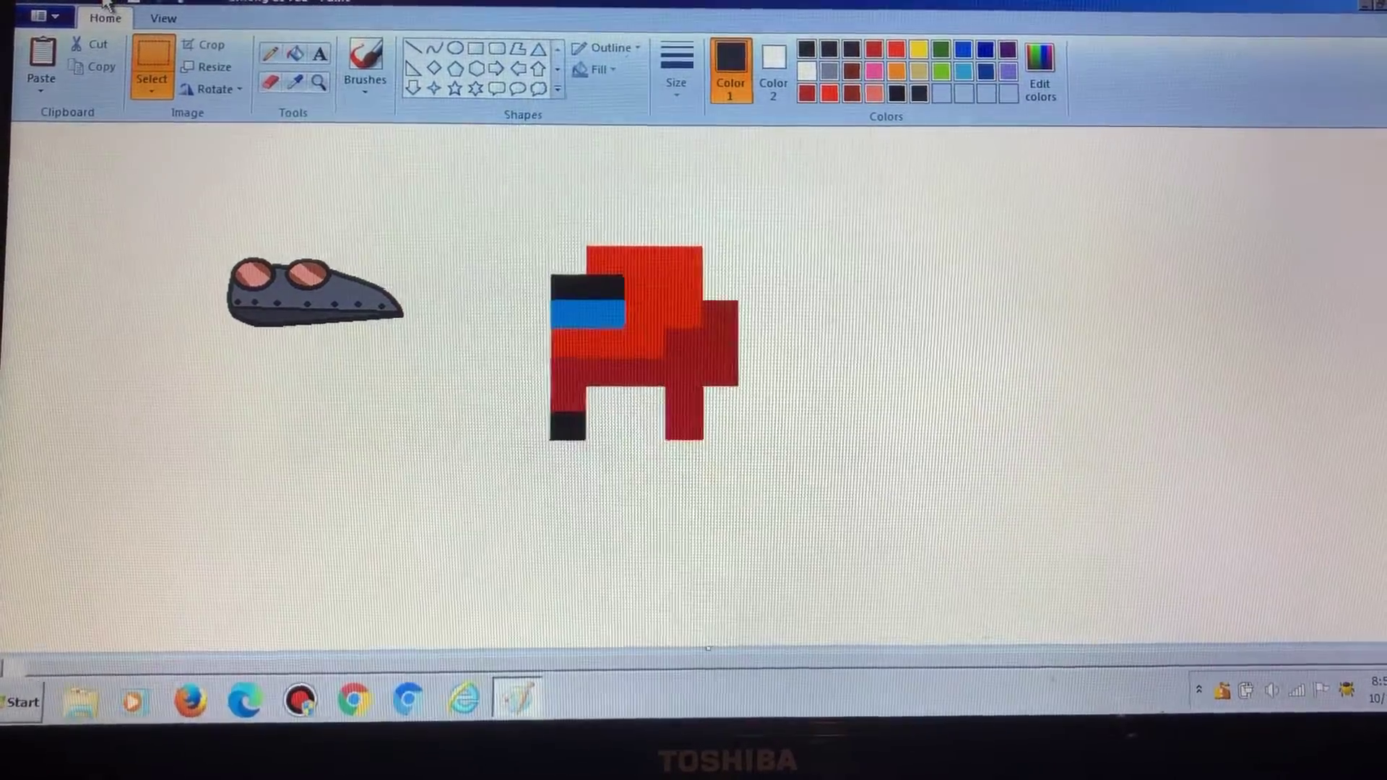
pyautogui.click(82, 6)
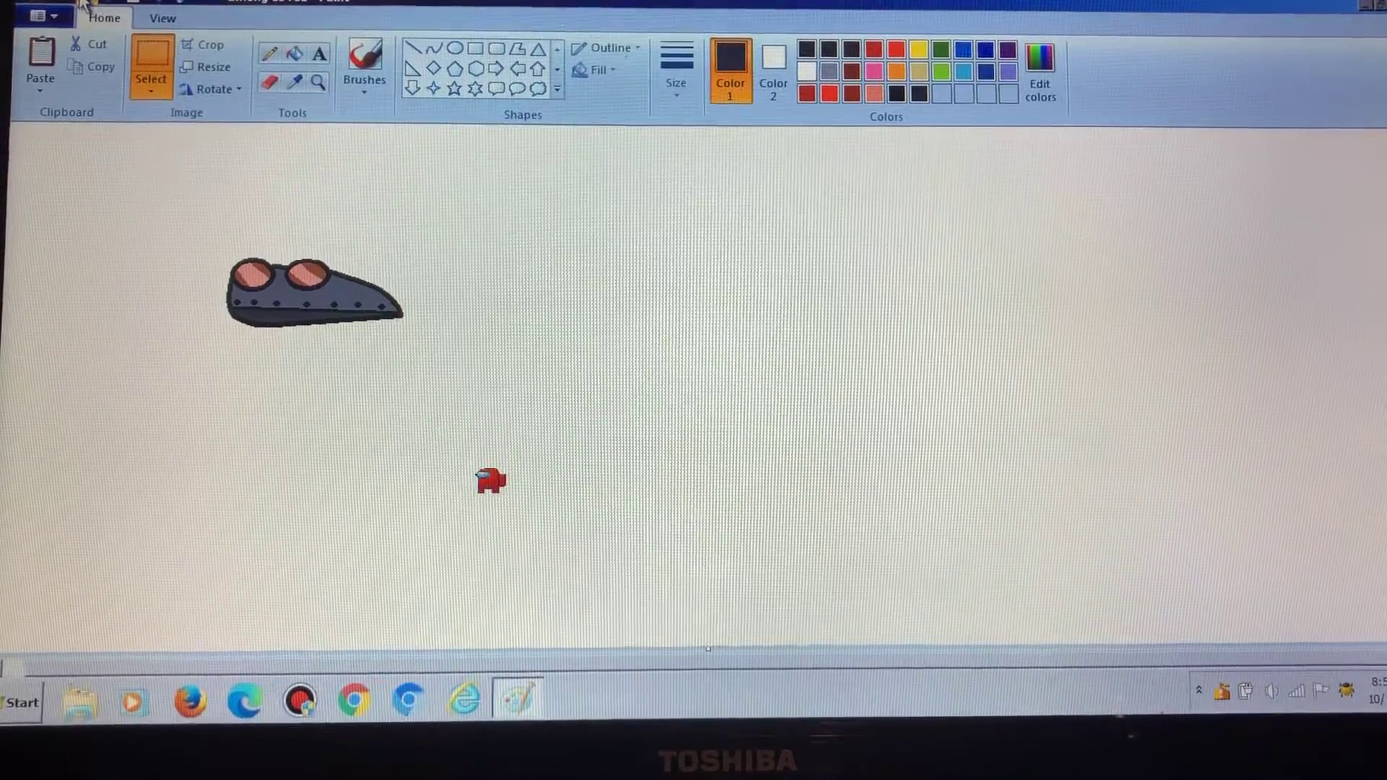
pyautogui.click(82, 6)
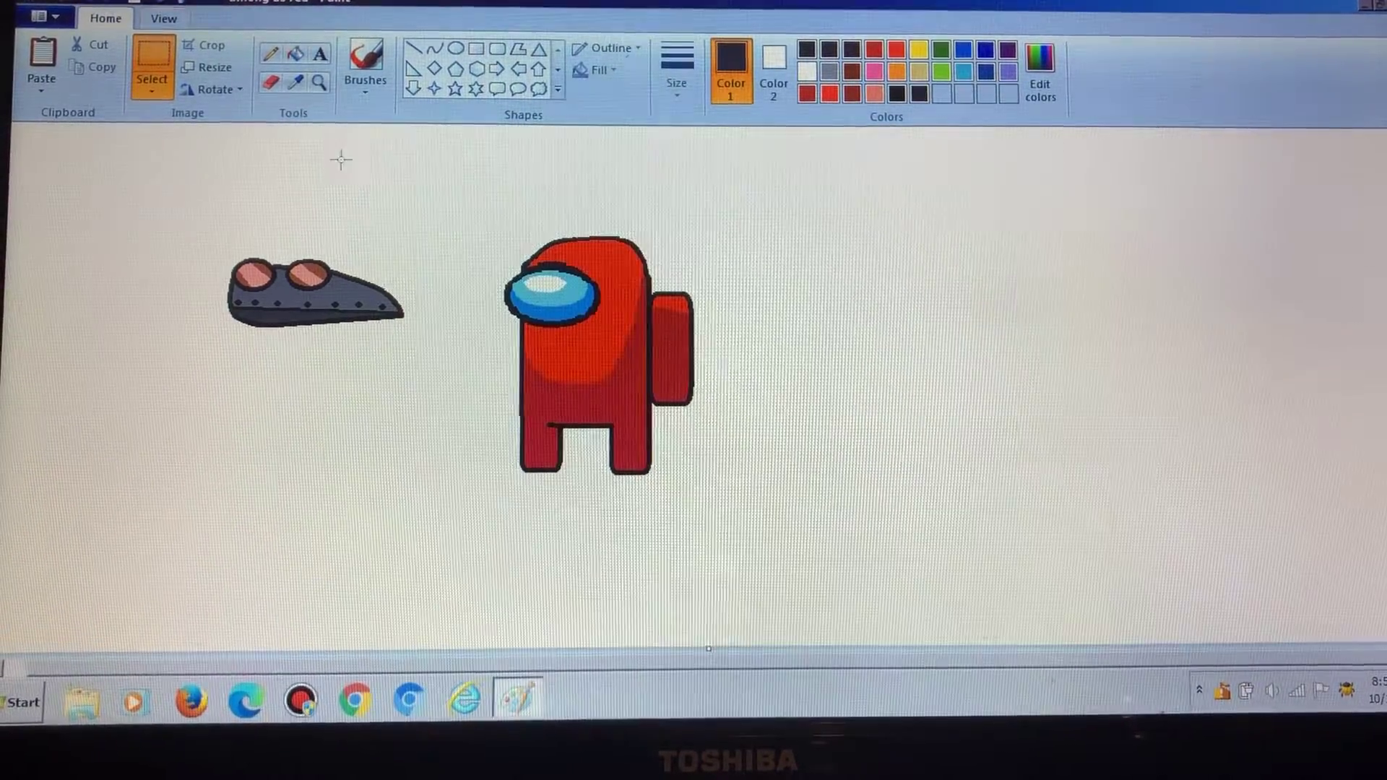
pyautogui.moveTo(502, 198); pyautogui.dragTo(715, 485)
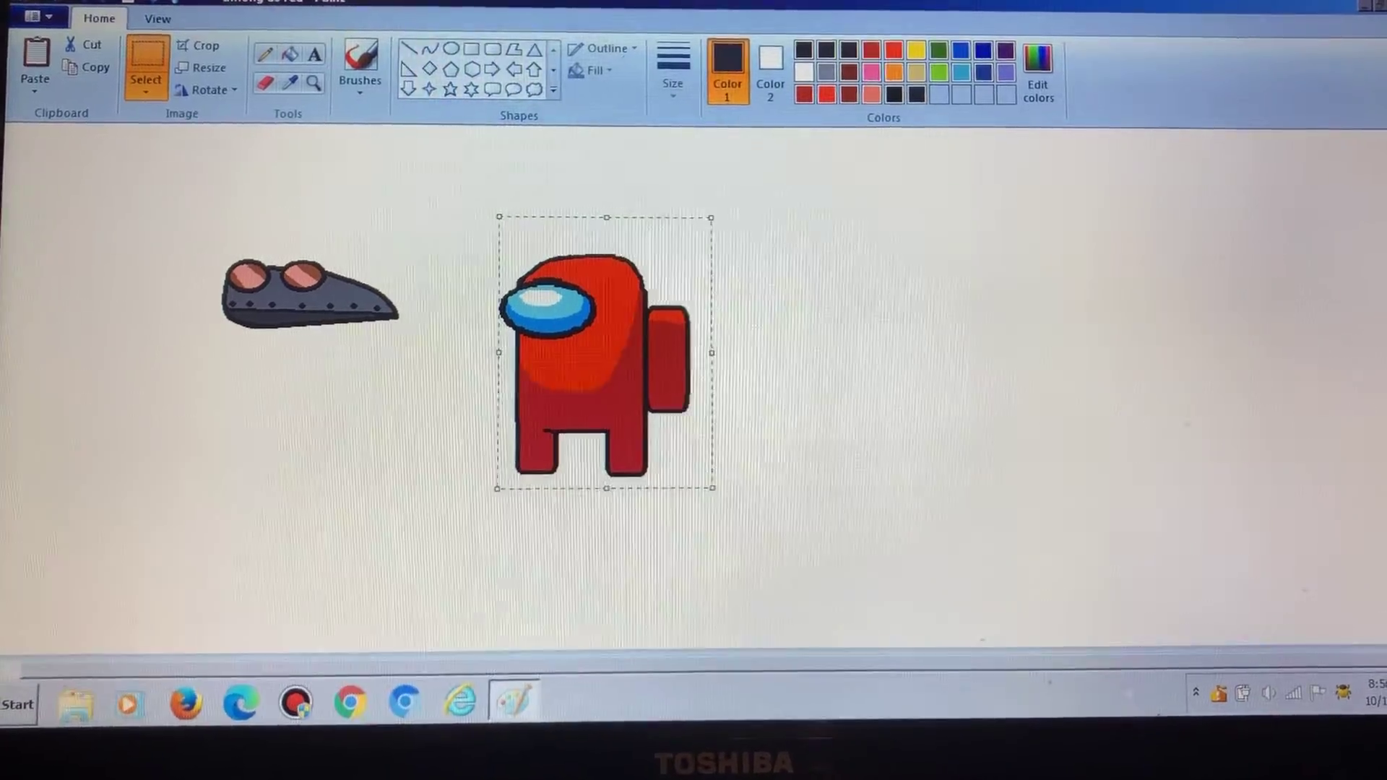
pyautogui.click(502, 174)
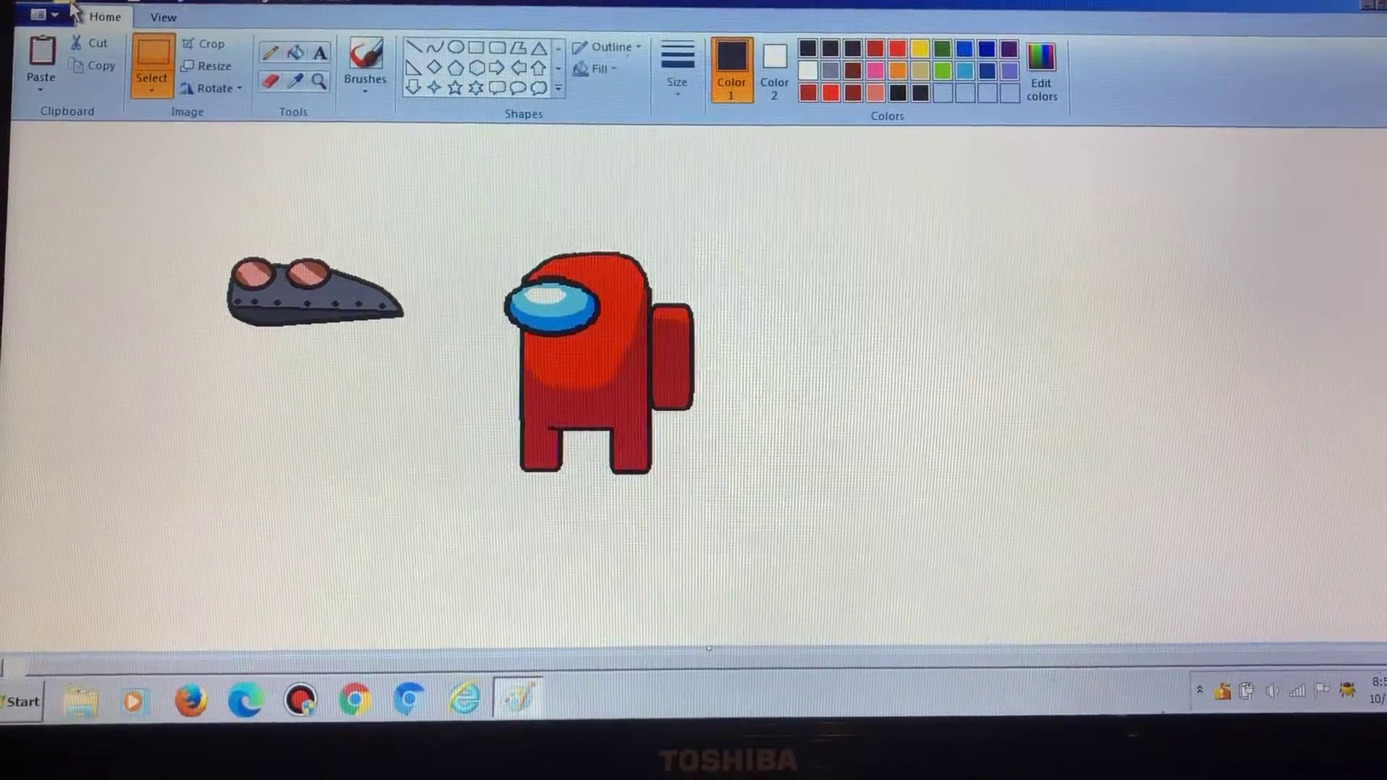
# - Undo the paste to clear both drawings, and enlarge the canvas to fill the work area
pyautogui.hotkey('ctrl', 'z')
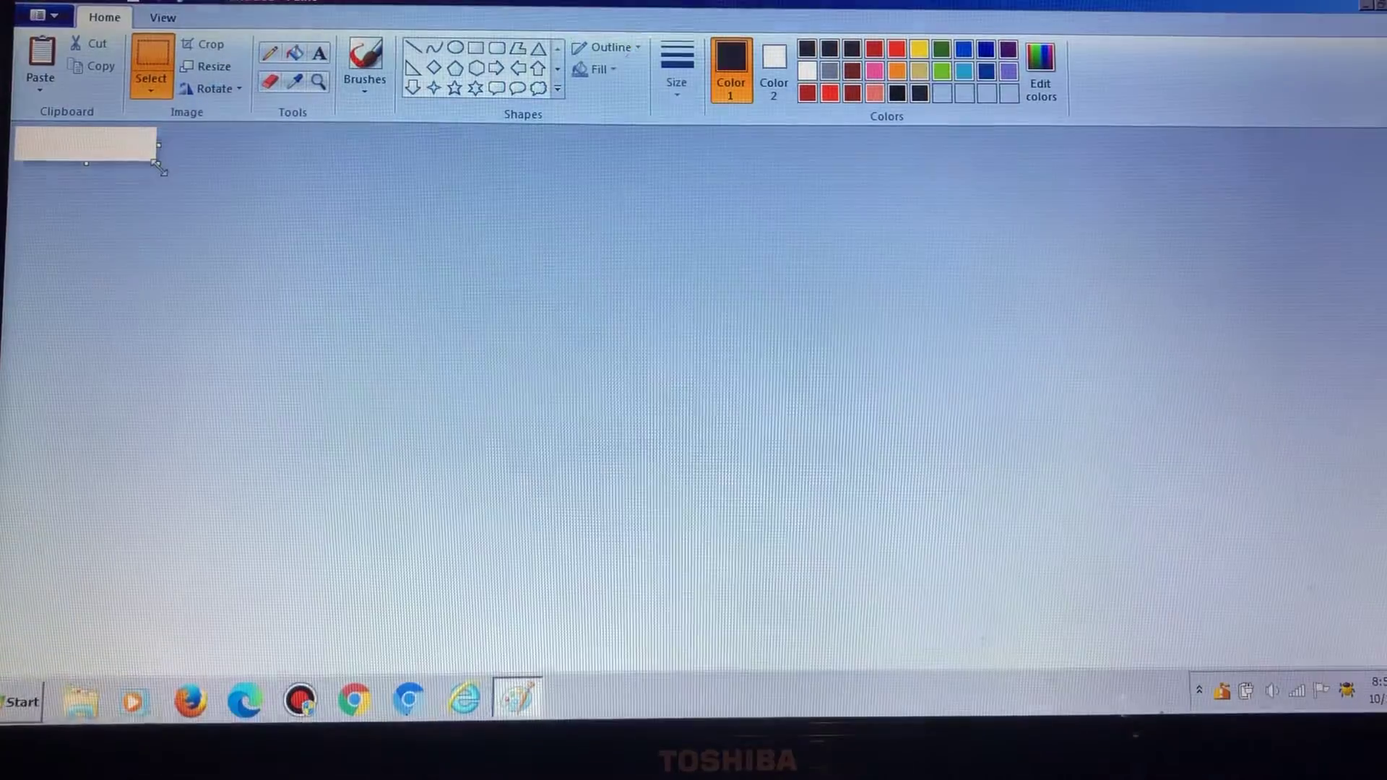
pyautogui.moveTo(159, 163); pyautogui.dragTo(887, 447)
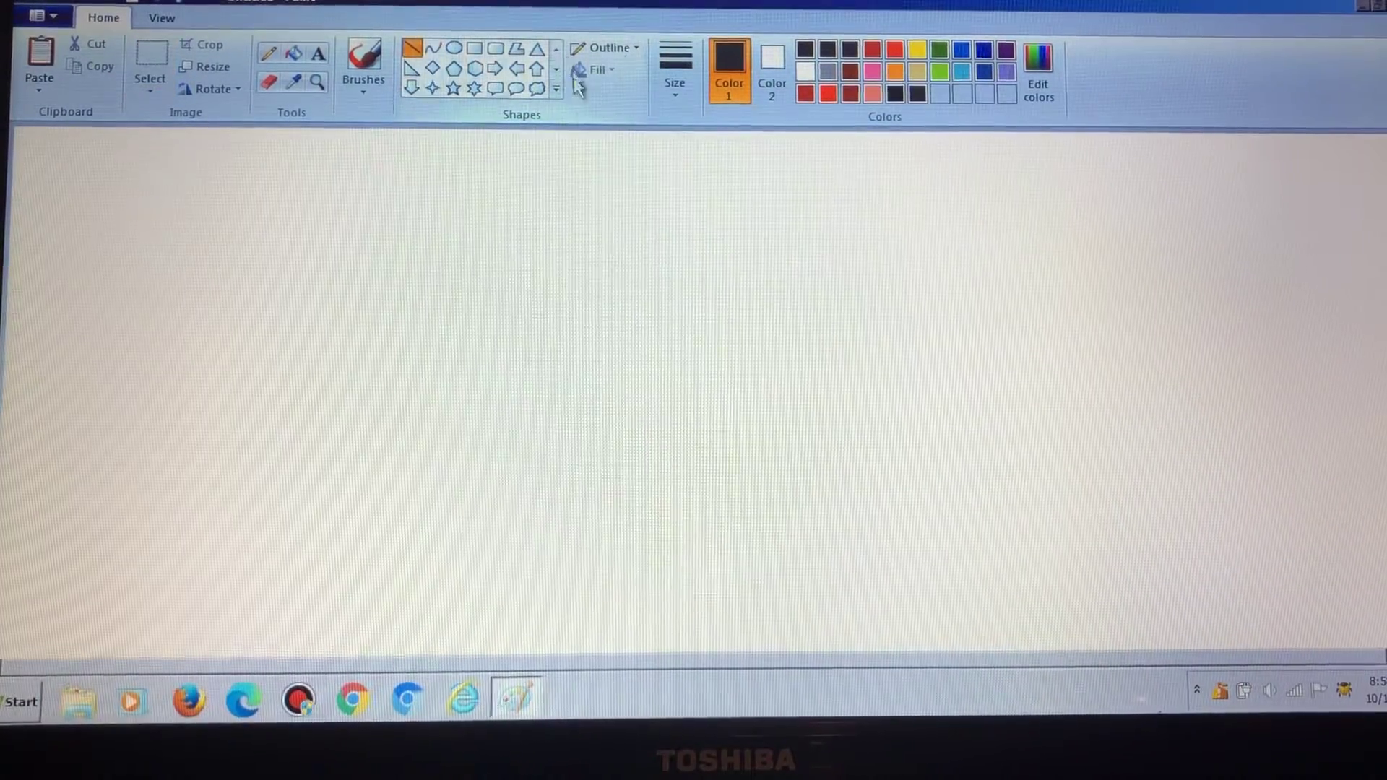
# - Draw a thick black diagonal knife line, move it lower, and add a short angled tip stroke
pyautogui.moveTo(510, 300); pyautogui.dragTo(716, 237)
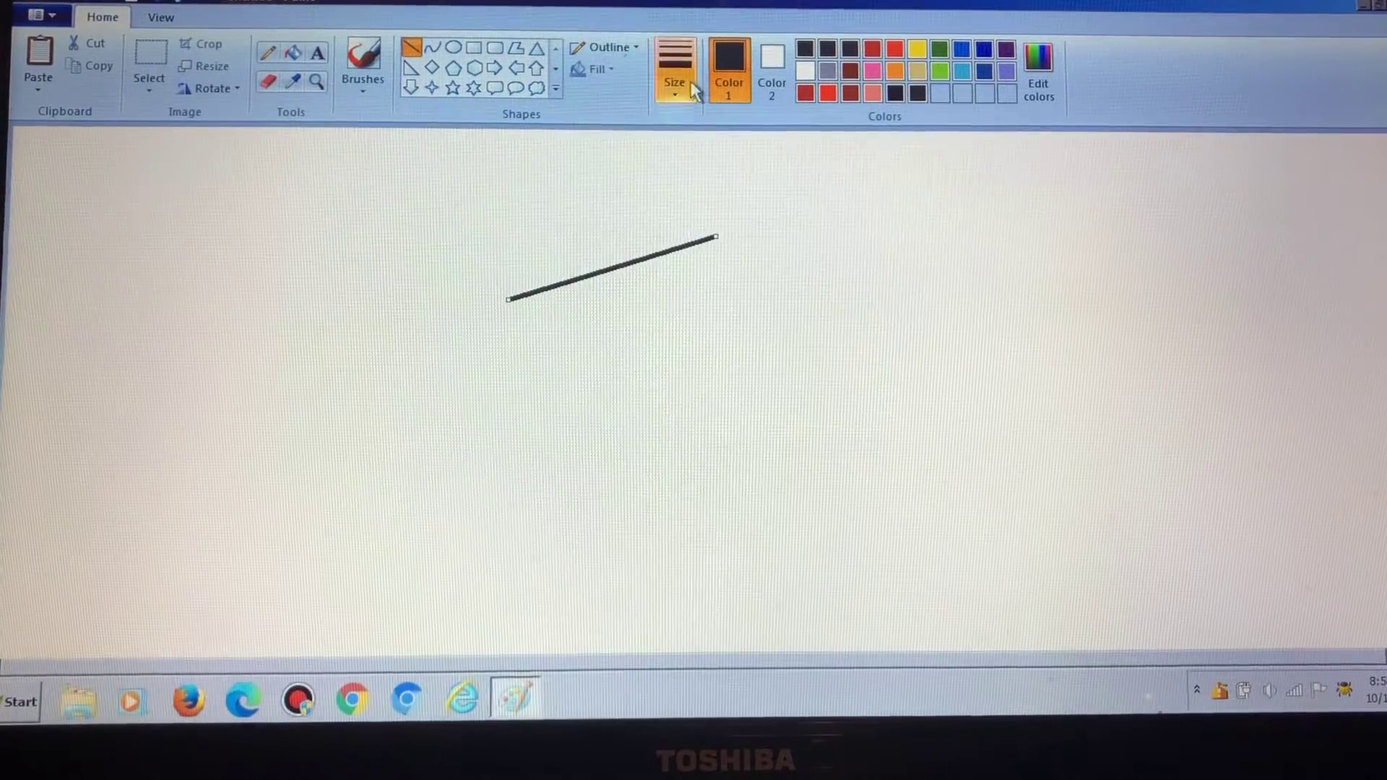
pyautogui.click(674, 70)
pyautogui.click(716, 244)
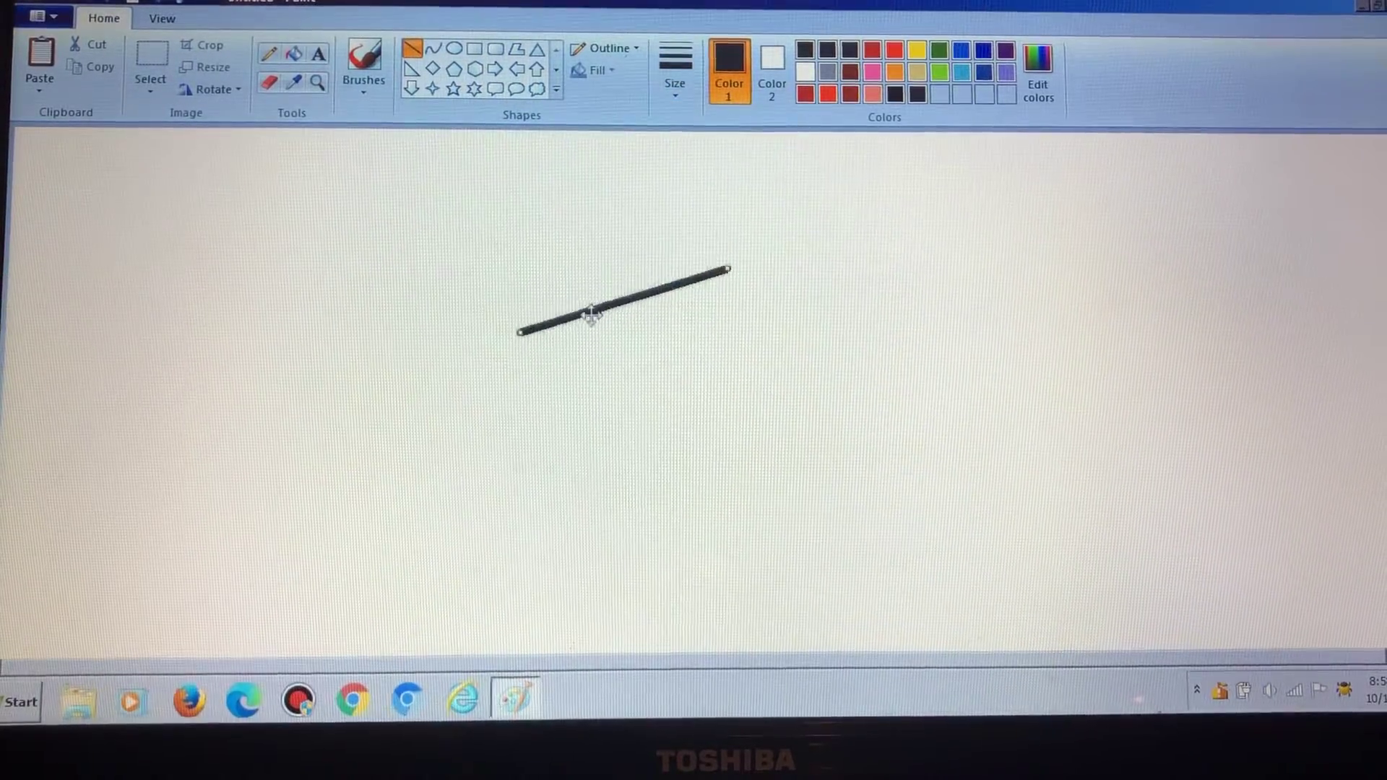
pyautogui.moveTo(580, 283)
pyautogui.mouseDown()
pyautogui.moveTo(599, 334)
pyautogui.moveTo(518, 338)
pyautogui.mouseUp()
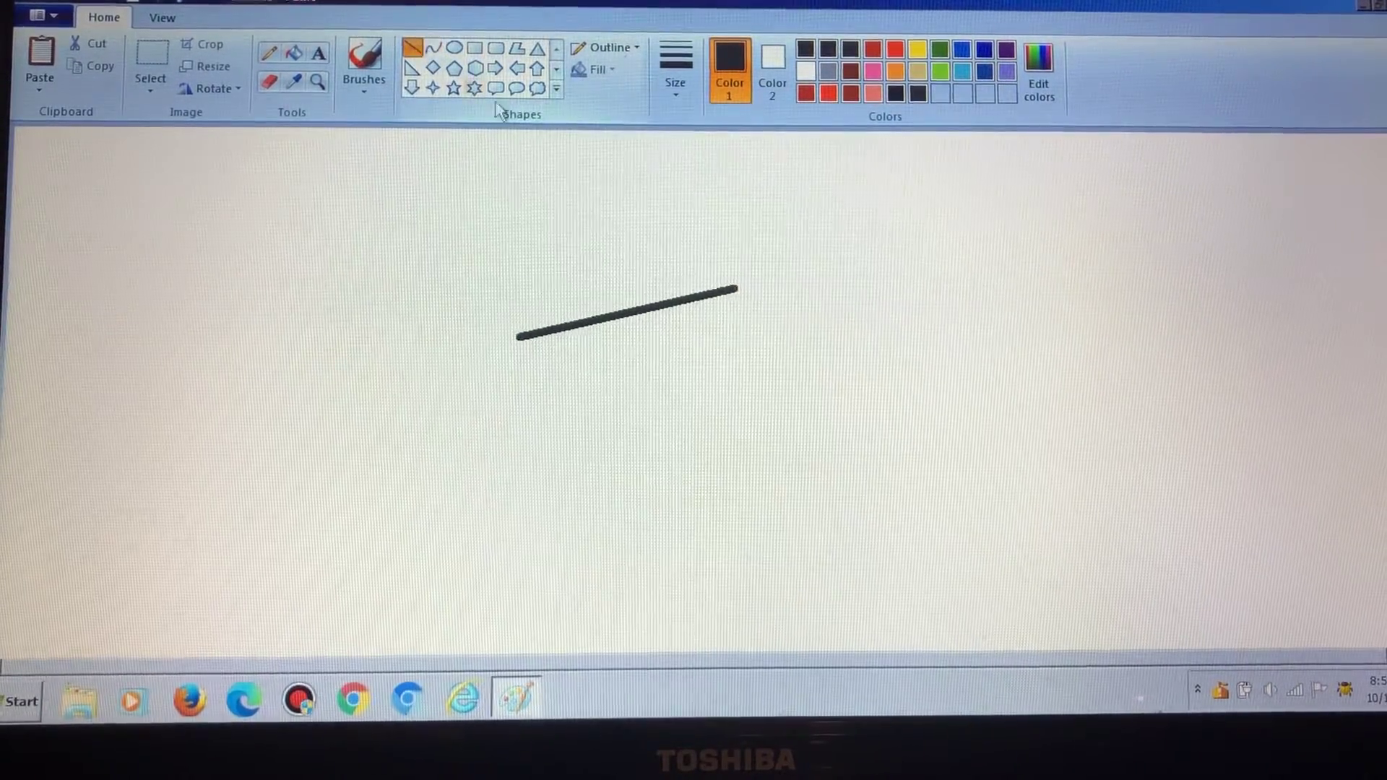
pyautogui.moveTo(734, 289); pyautogui.dragTo(667, 263)
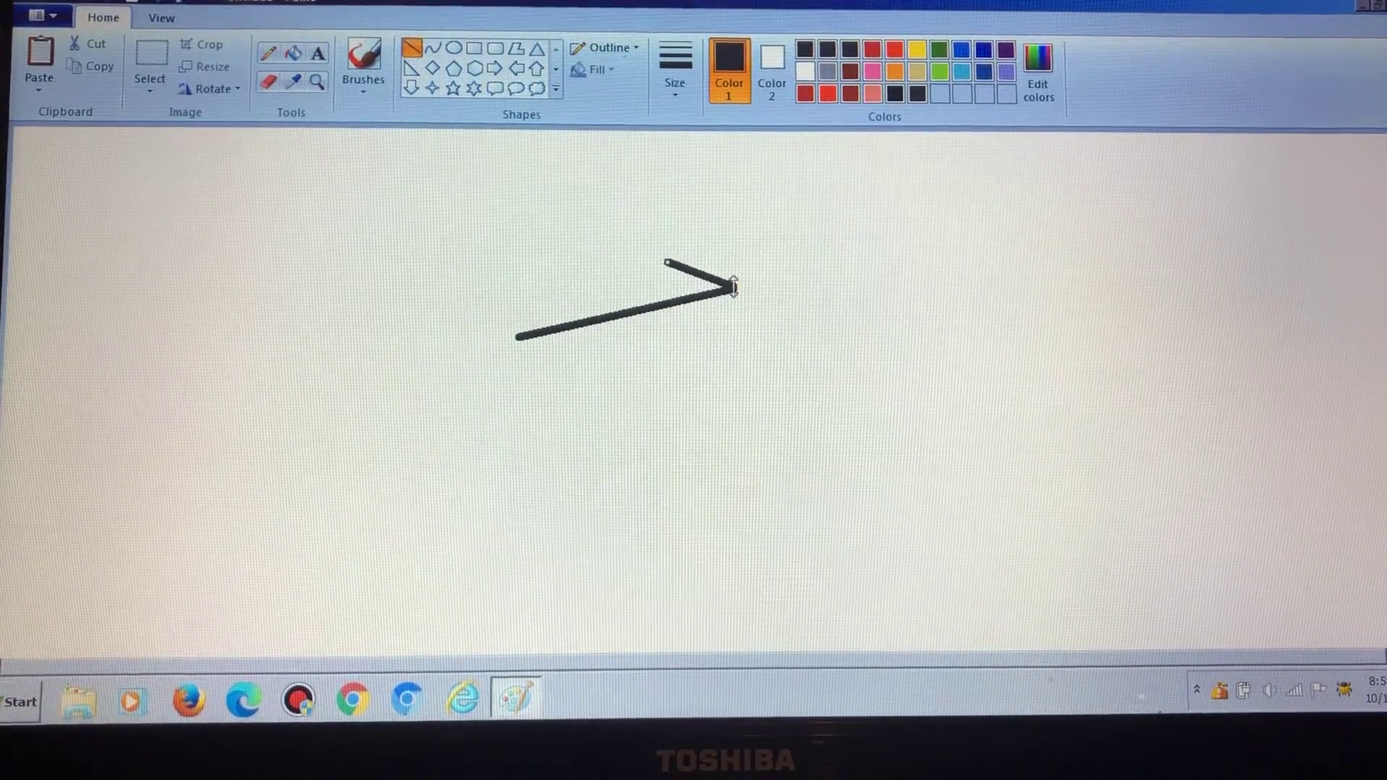
pyautogui.click(773, 180)
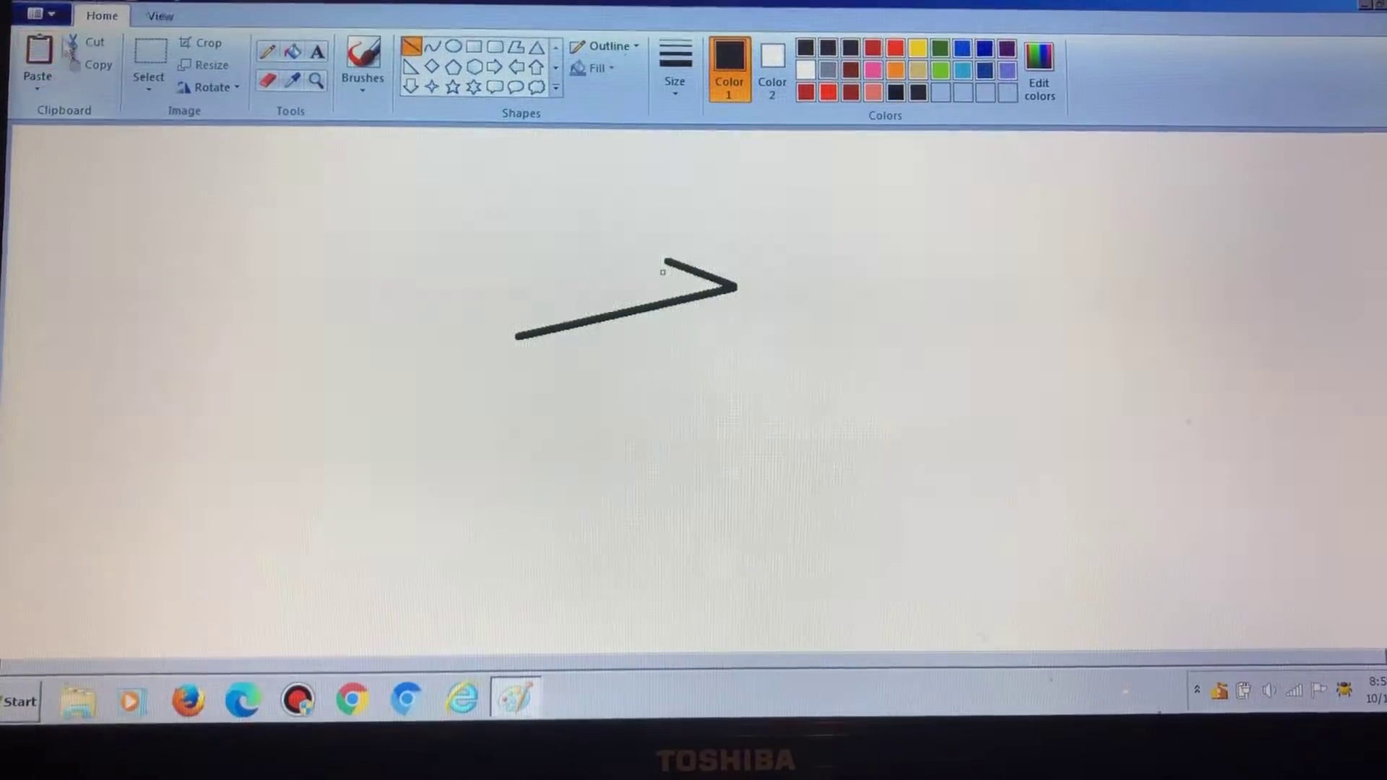
# - Redo the blade-end stub and start a zigzag along the blade's top edge
pyautogui.hotkey('ctrl', 'z')
pyautogui.moveTo(737, 288)
pyautogui.mouseDown()
pyautogui.moveTo(669, 263)
pyautogui.moveTo(661, 279)
pyautogui.mouseUp()
pyautogui.click(630, 234)
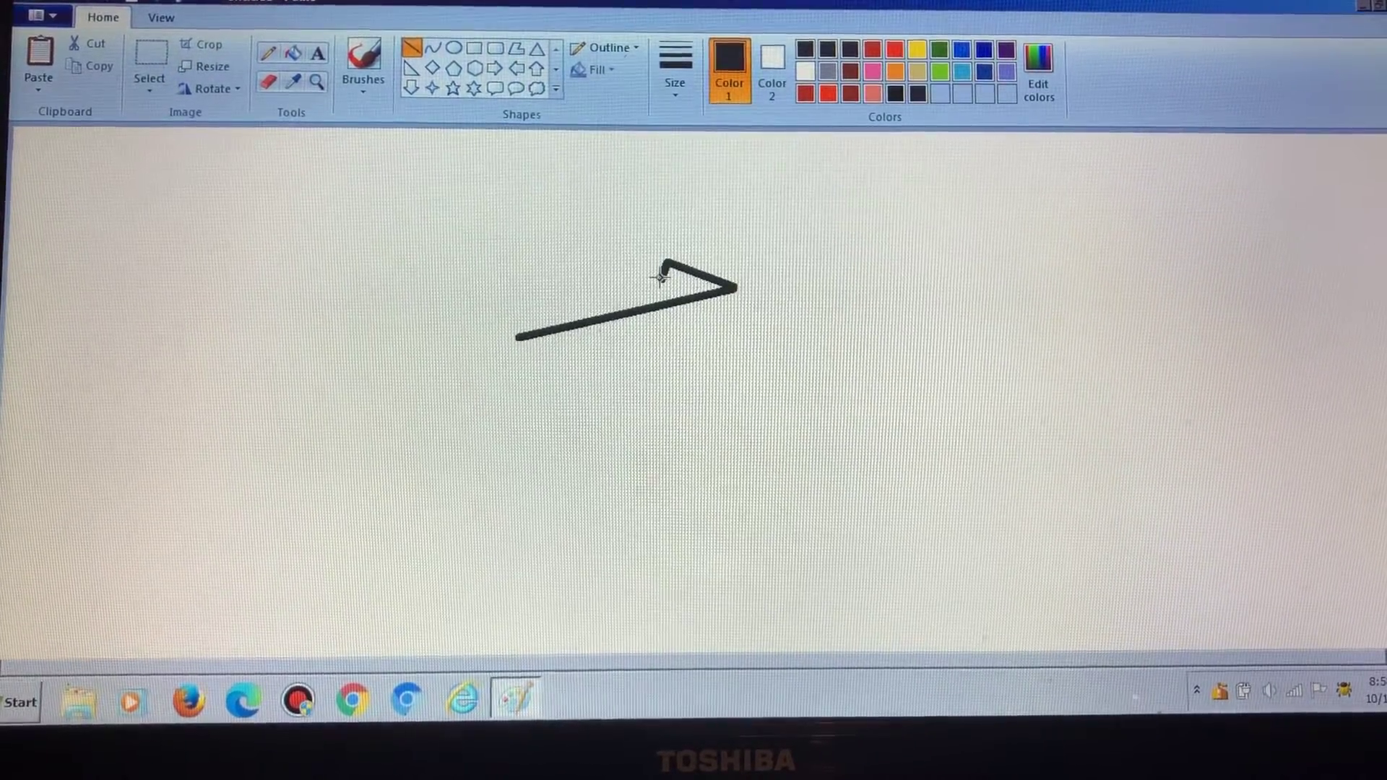
pyautogui.hotkey('ctrl', 'z')
pyautogui.moveTo(662, 267); pyautogui.dragTo(661, 270)
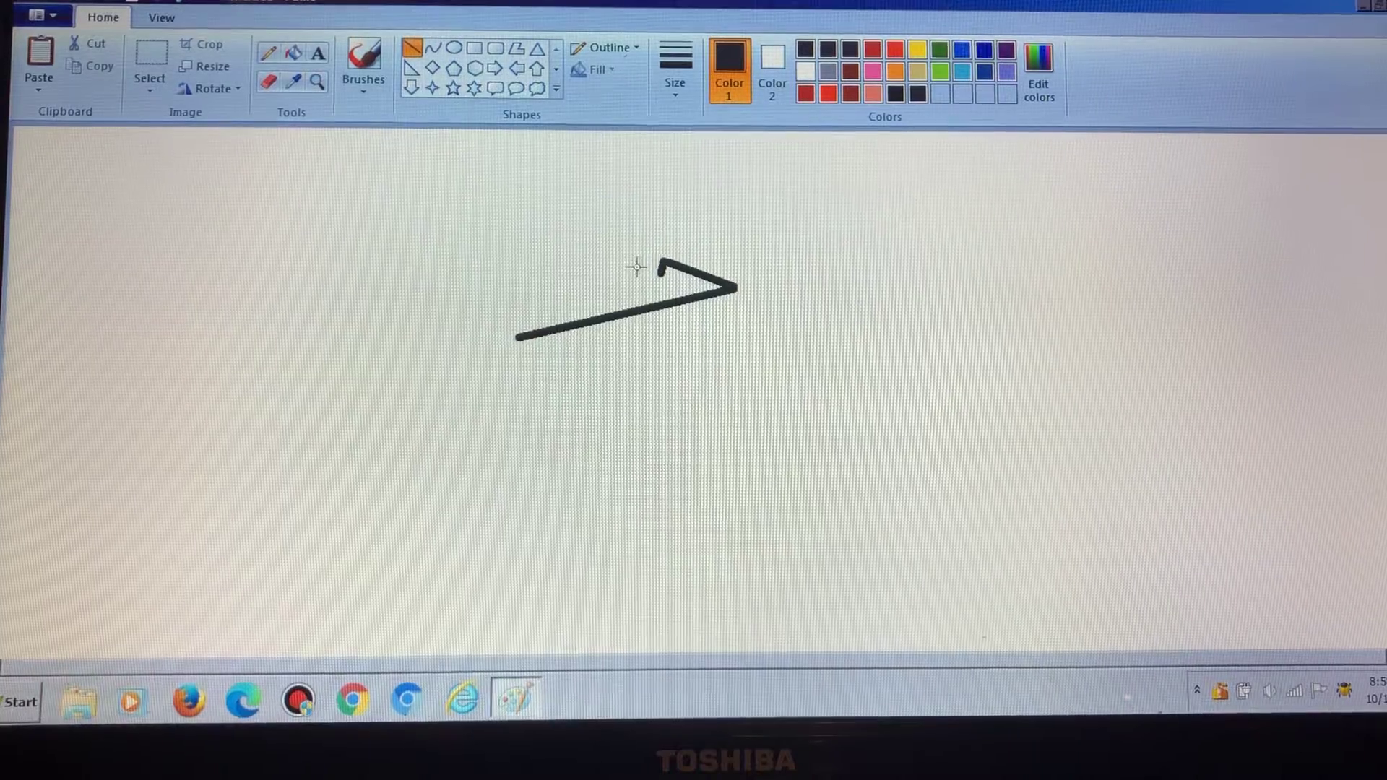
pyautogui.moveTo(646, 270); pyautogui.dragTo(663, 263)
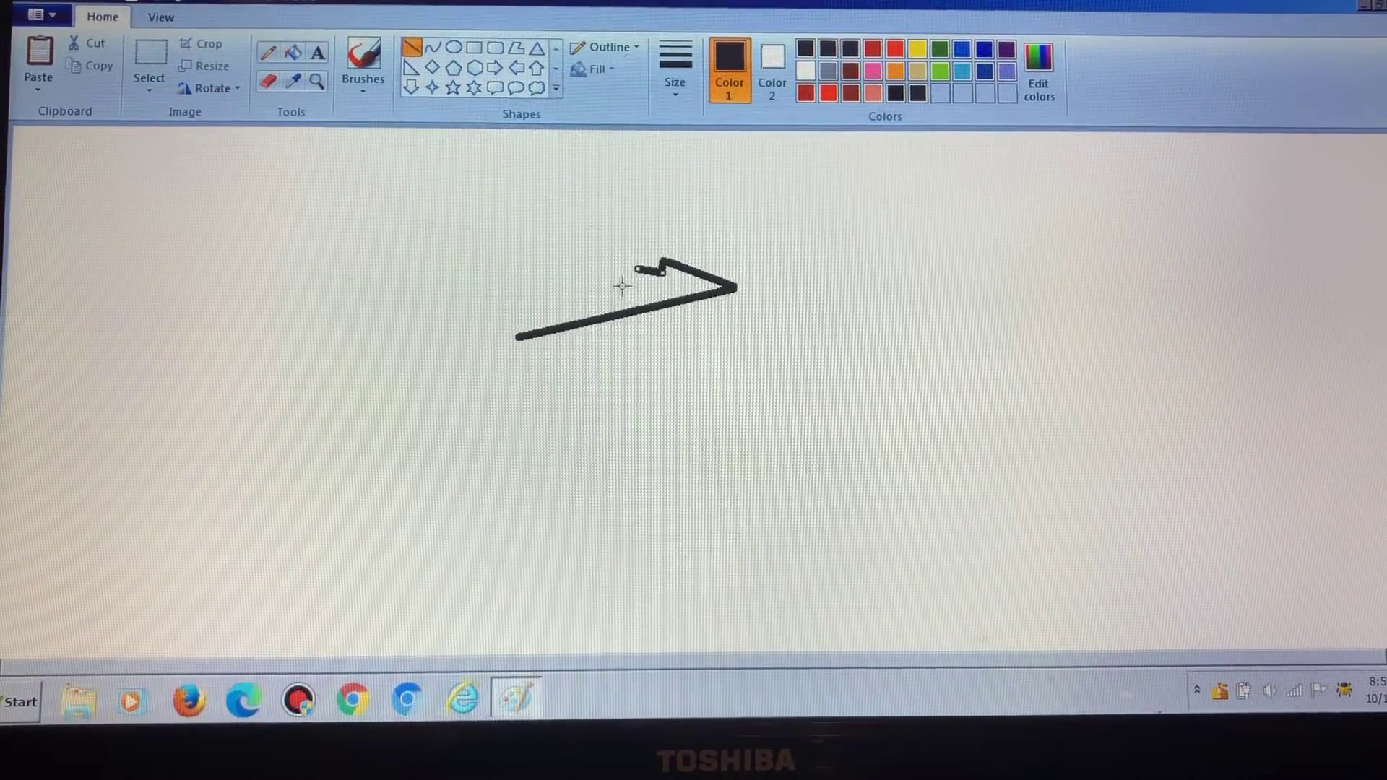
pyautogui.click(632, 278)
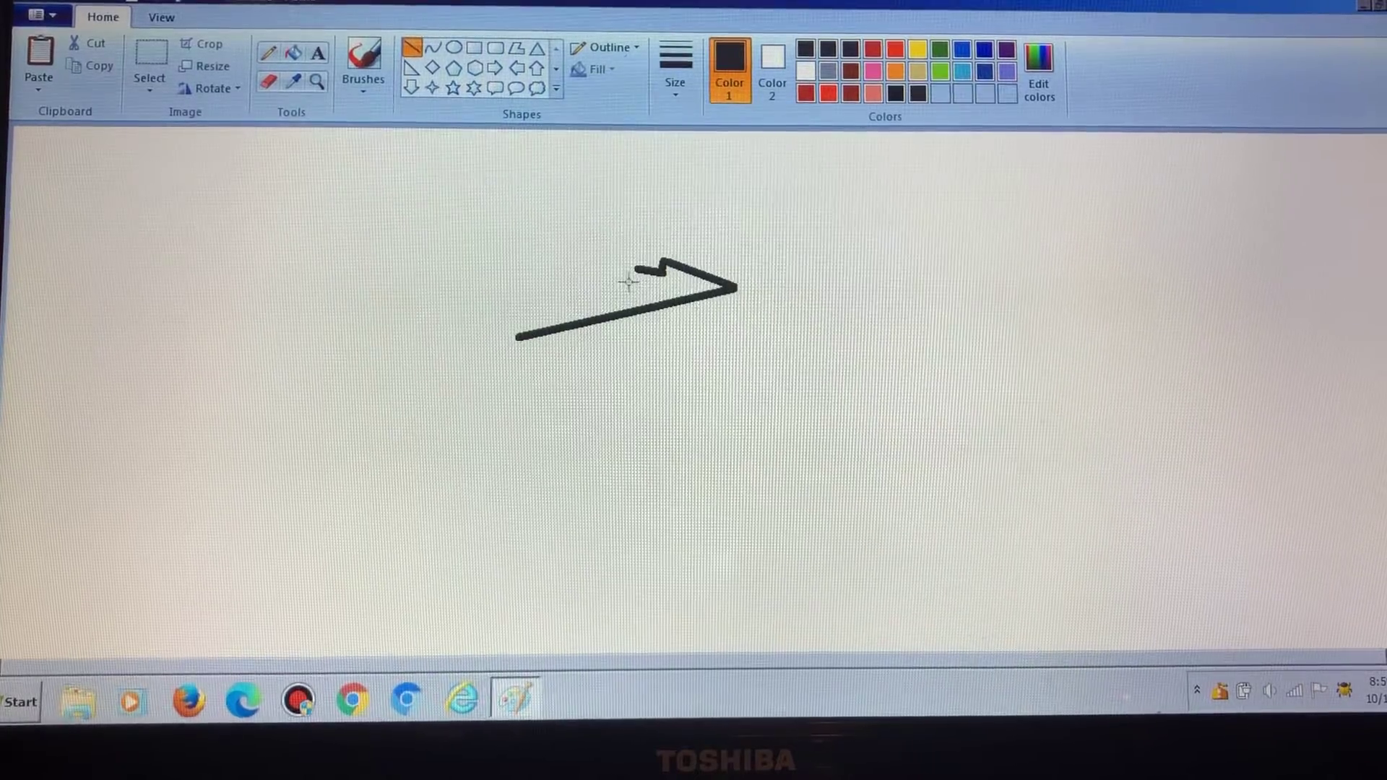
# - Extend the serrated edge leftward and erase the left end of the bottom line
pyautogui.moveTo(638, 269); pyautogui.dragTo(627, 281)
pyautogui.moveTo(619, 278); pyautogui.dragTo(610, 278)
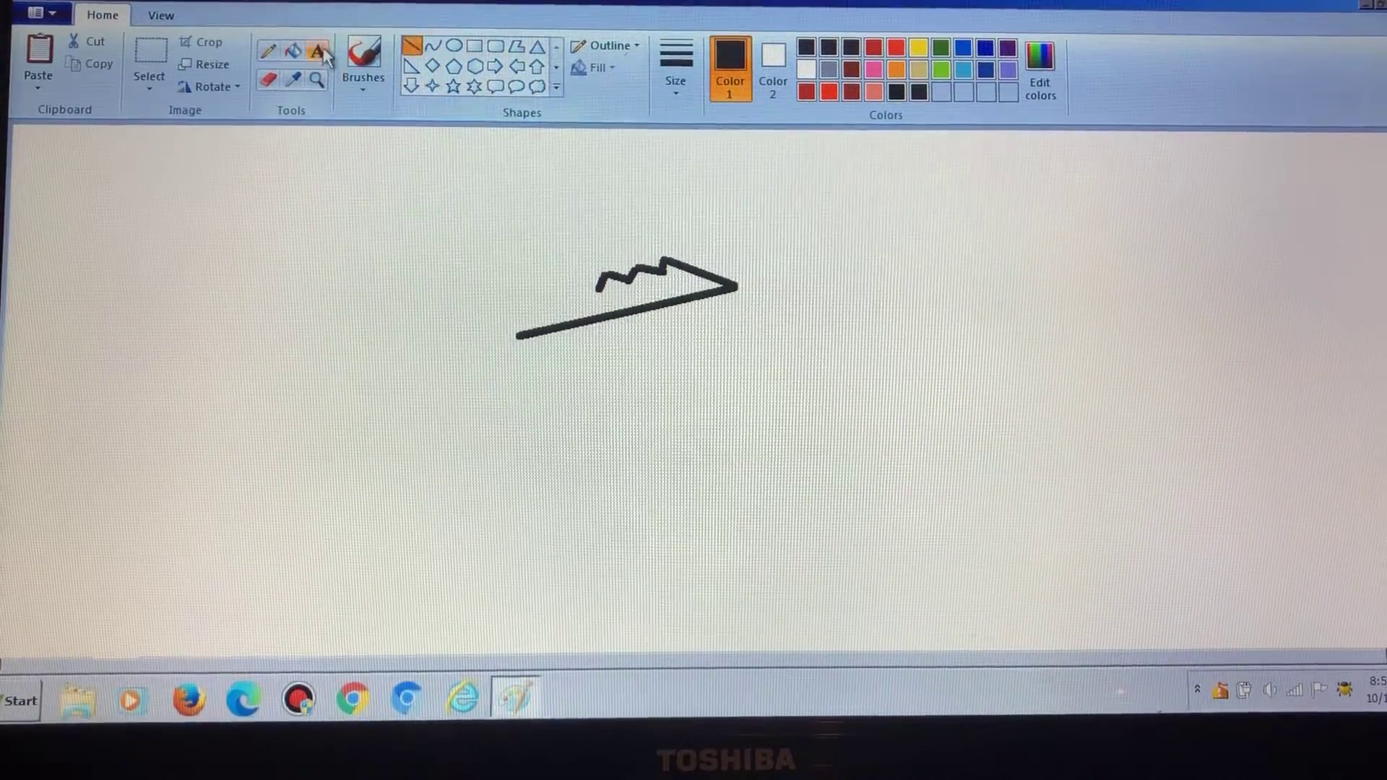
pyautogui.click(270, 83)
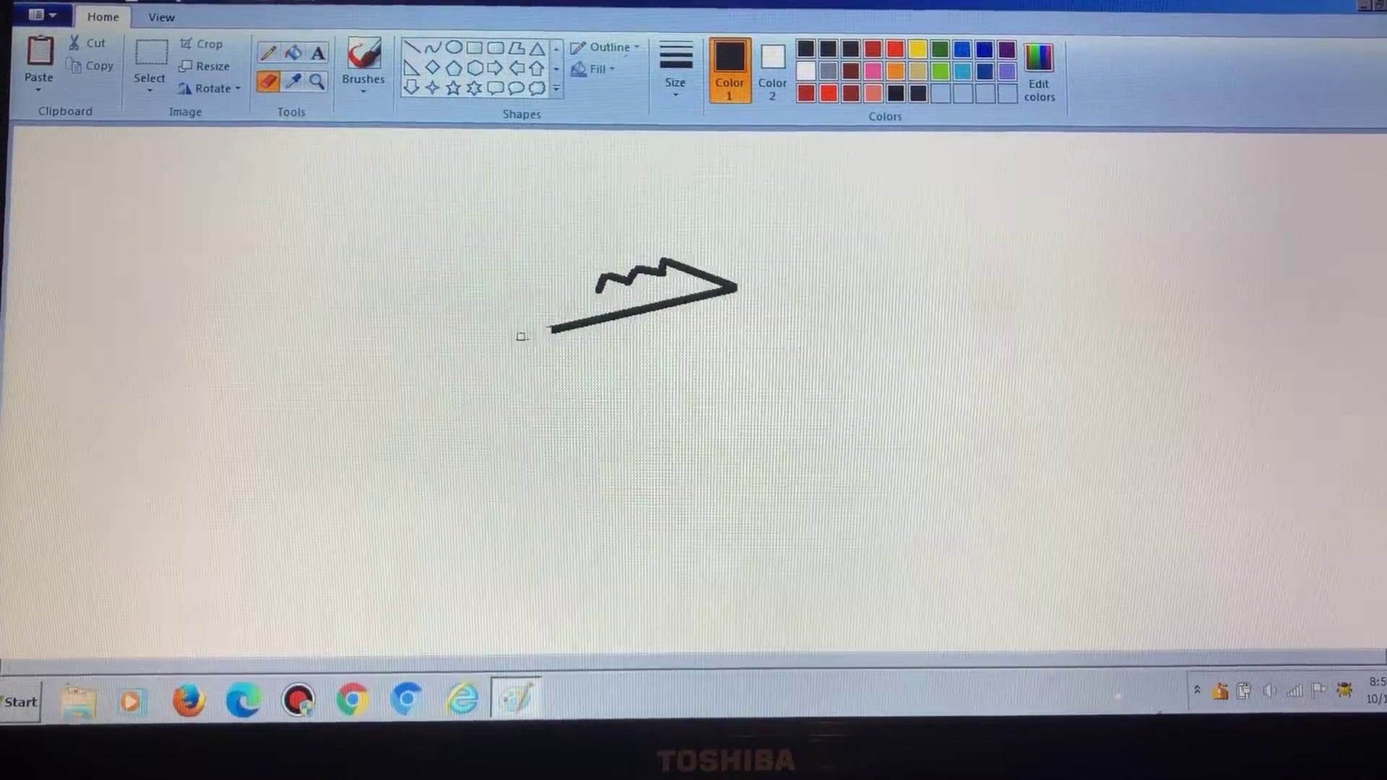
pyautogui.moveTo(512, 336); pyautogui.dragTo(598, 320)
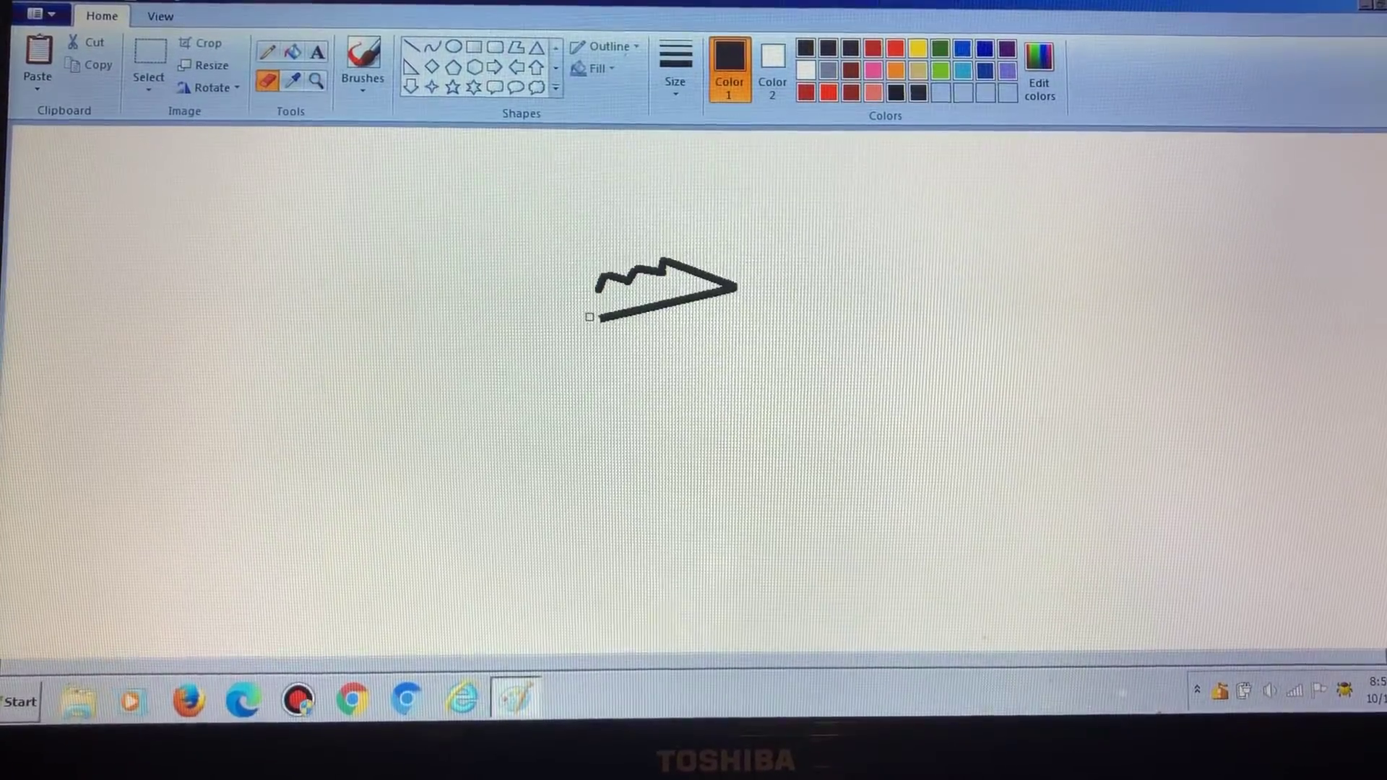
# - Draw a curved knife handle at the blade's left end, adjust it, and remove a stray dot
pyautogui.click(432, 45)
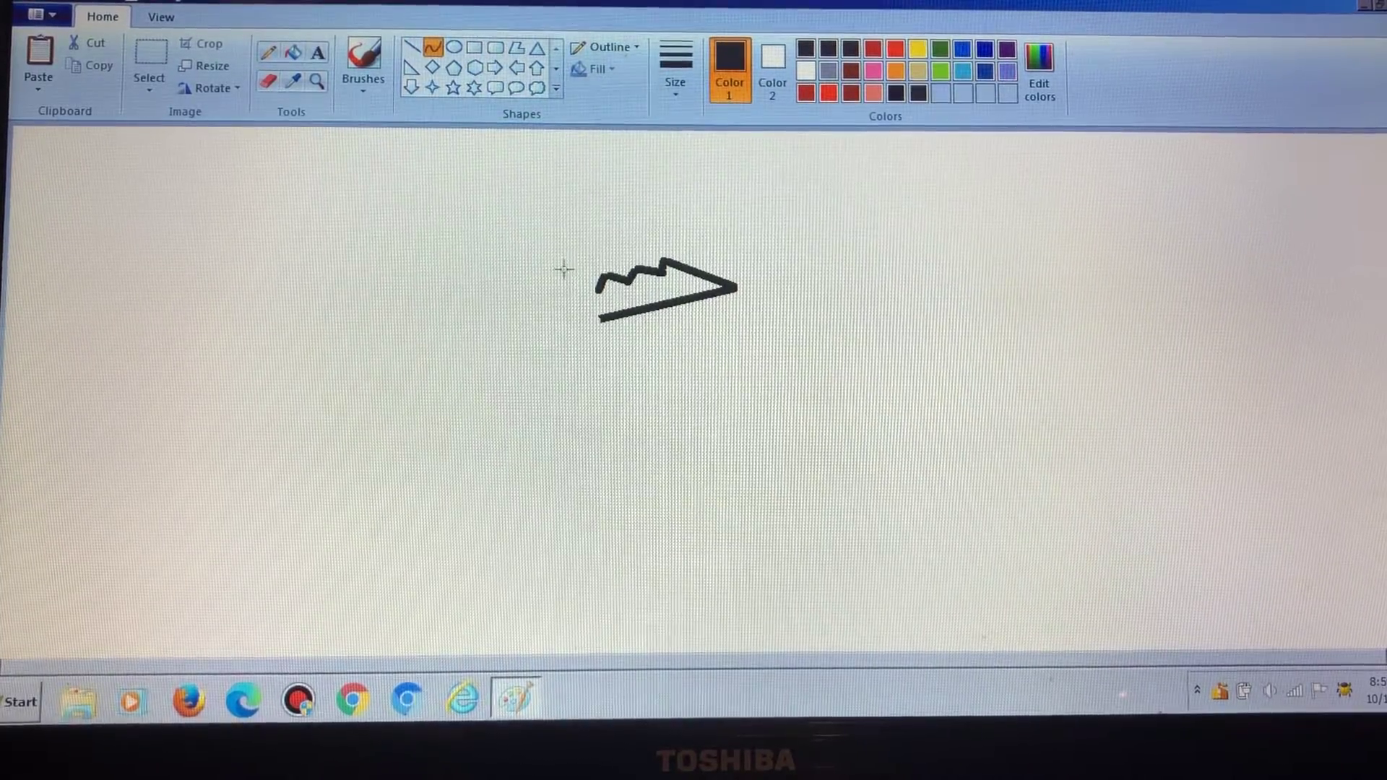
pyautogui.moveTo(556, 266)
pyautogui.mouseDown()
pyautogui.moveTo(589, 343)
pyautogui.moveTo(582, 288)
pyautogui.mouseUp()
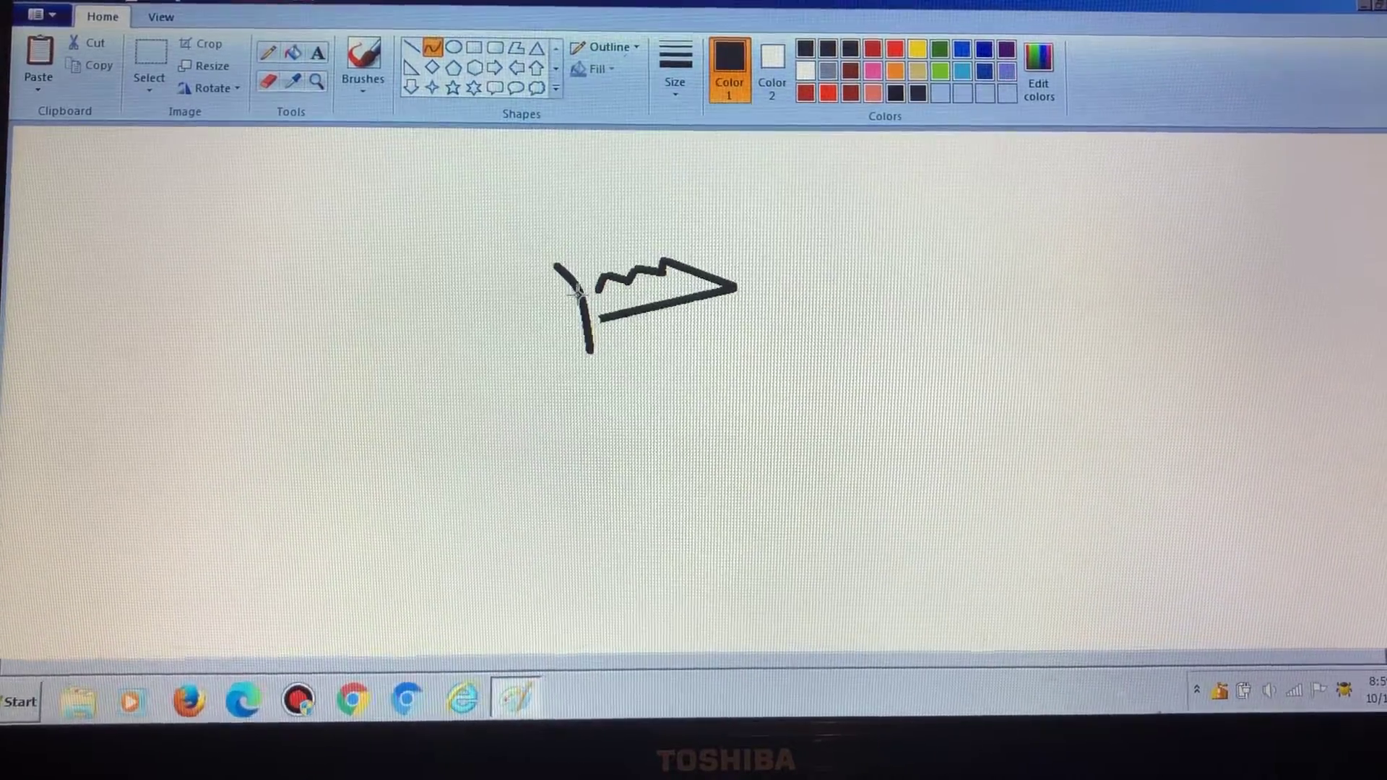
pyautogui.moveTo(578, 289); pyautogui.dragTo(585, 292)
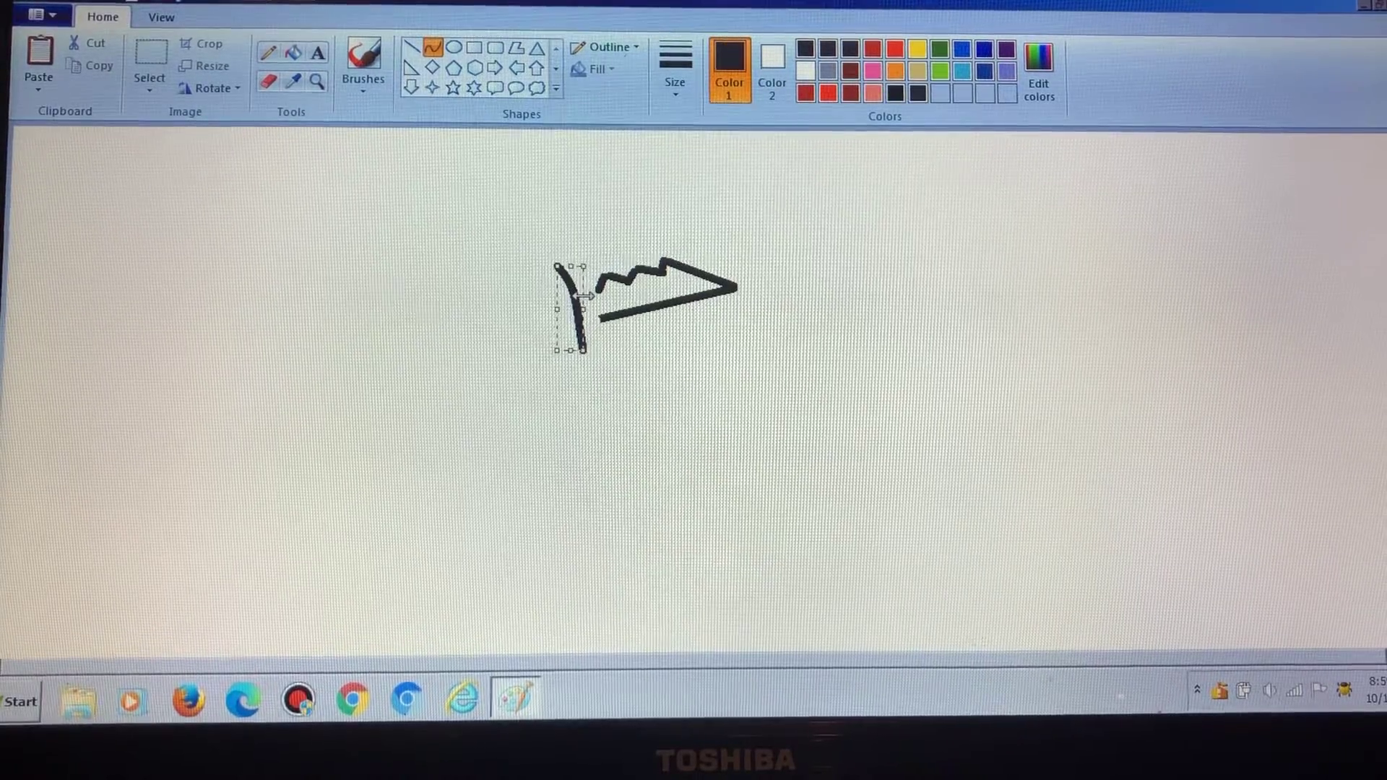
pyautogui.moveTo(571, 295)
pyautogui.mouseDown()
pyautogui.moveTo(572, 324)
pyautogui.moveTo(585, 325)
pyautogui.mouseUp()
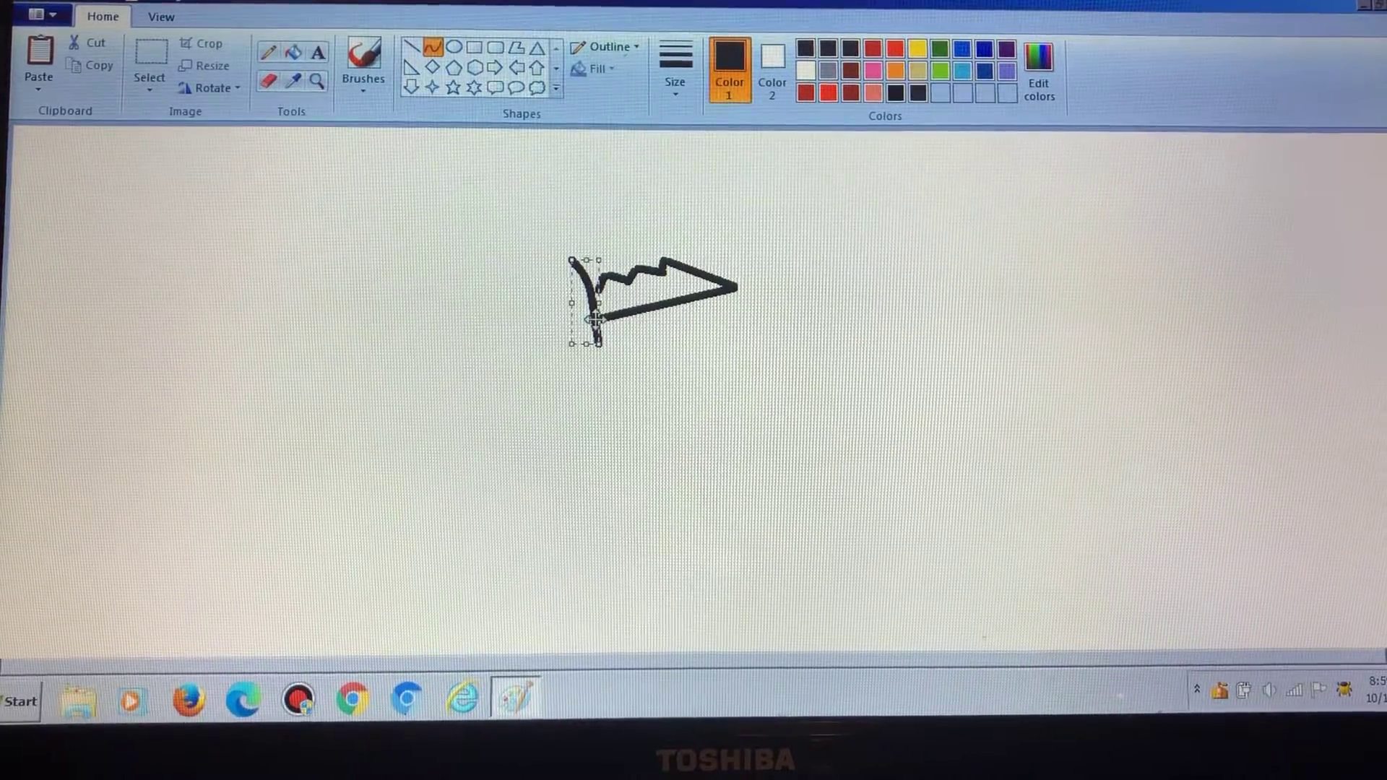
pyautogui.moveTo(594, 319); pyautogui.dragTo(599, 319)
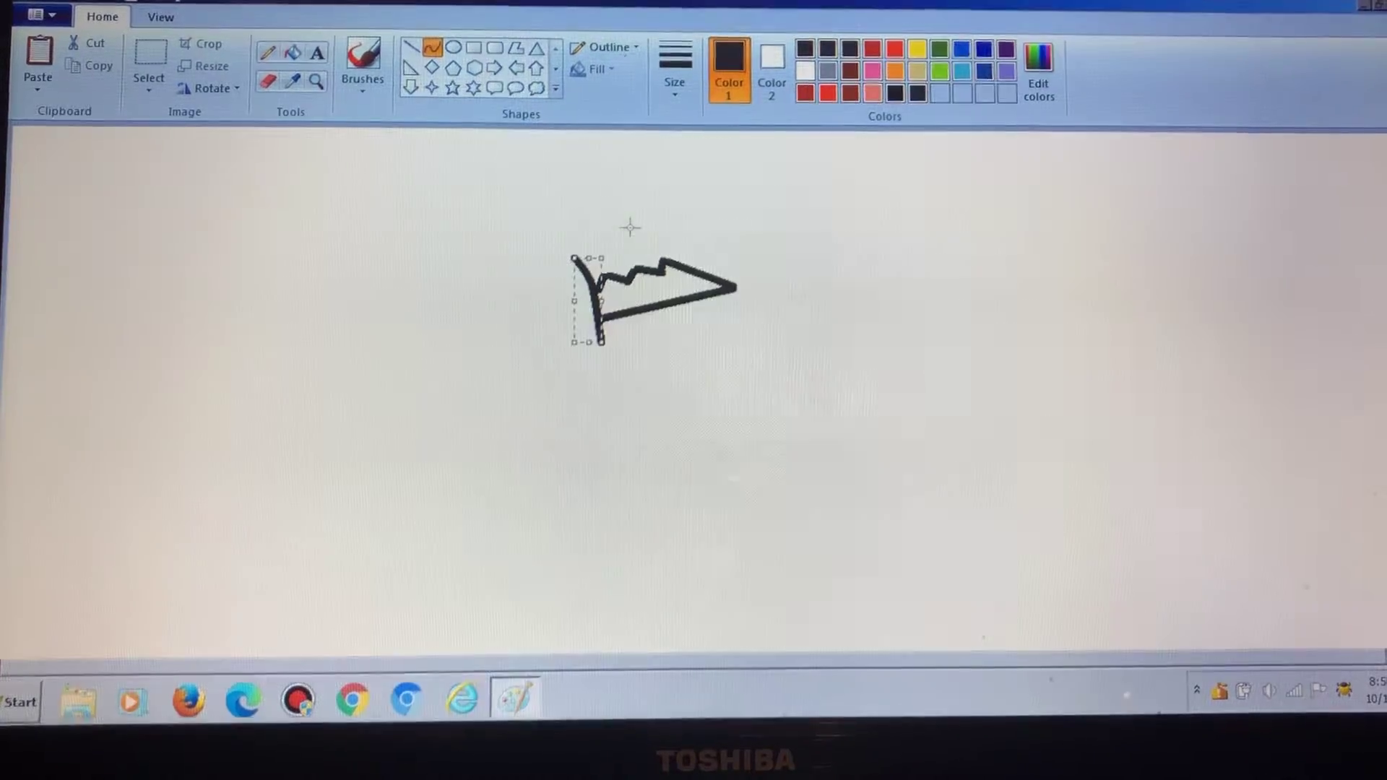
pyautogui.moveTo(614, 279); pyautogui.dragTo(593, 290)
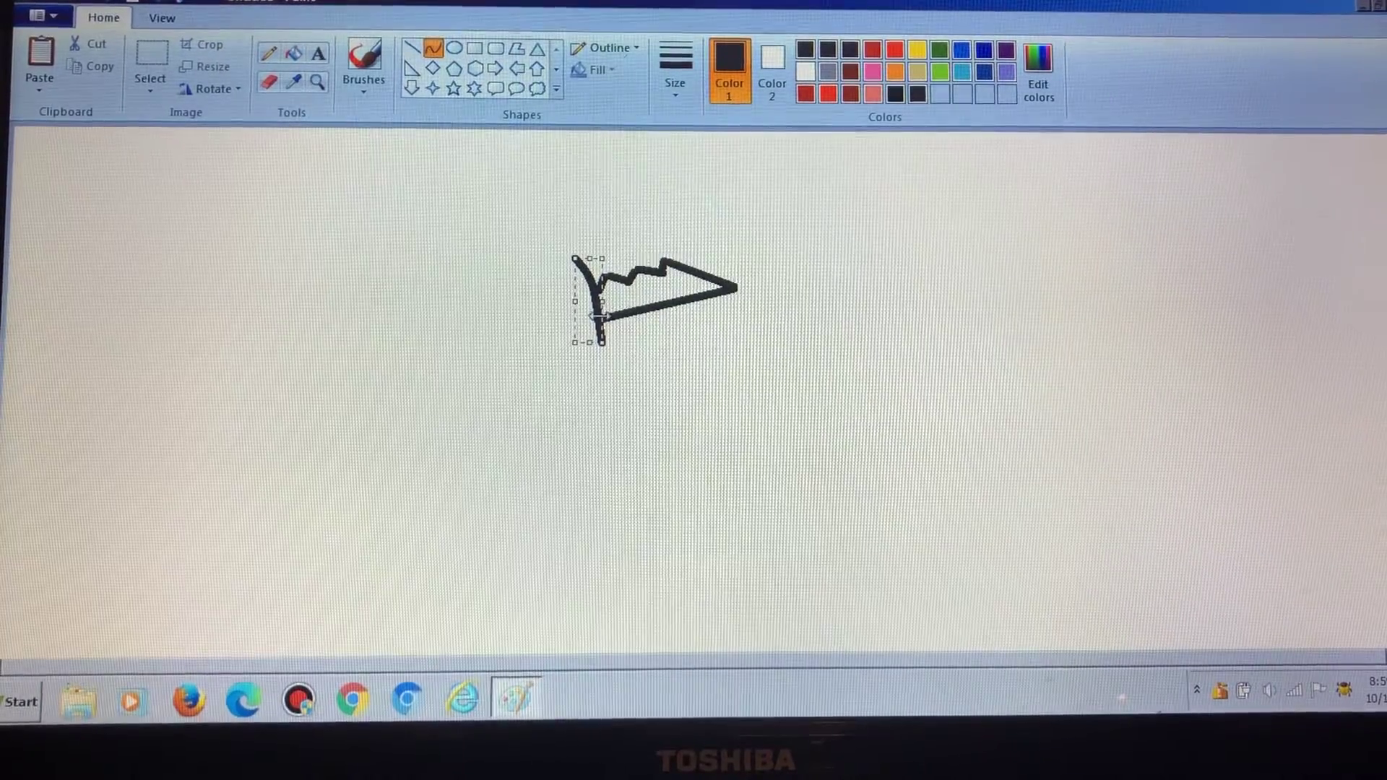
pyautogui.moveTo(586, 316); pyautogui.dragTo(521, 326)
pyautogui.click(582, 241)
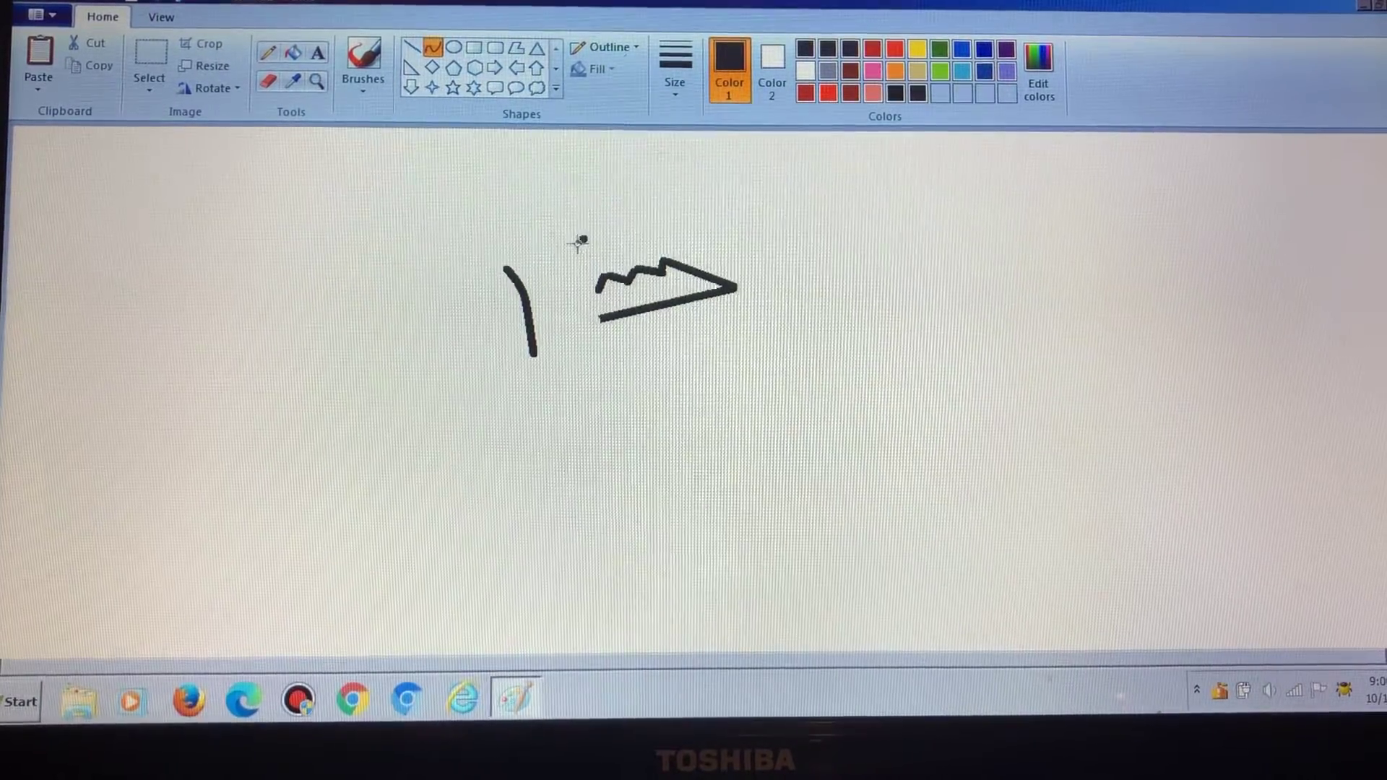
pyautogui.hotkey('ctrl', 'z')
# - Select the vertical handle stroke, try moving it against the blade, then undo
pyautogui.click(162, 59)
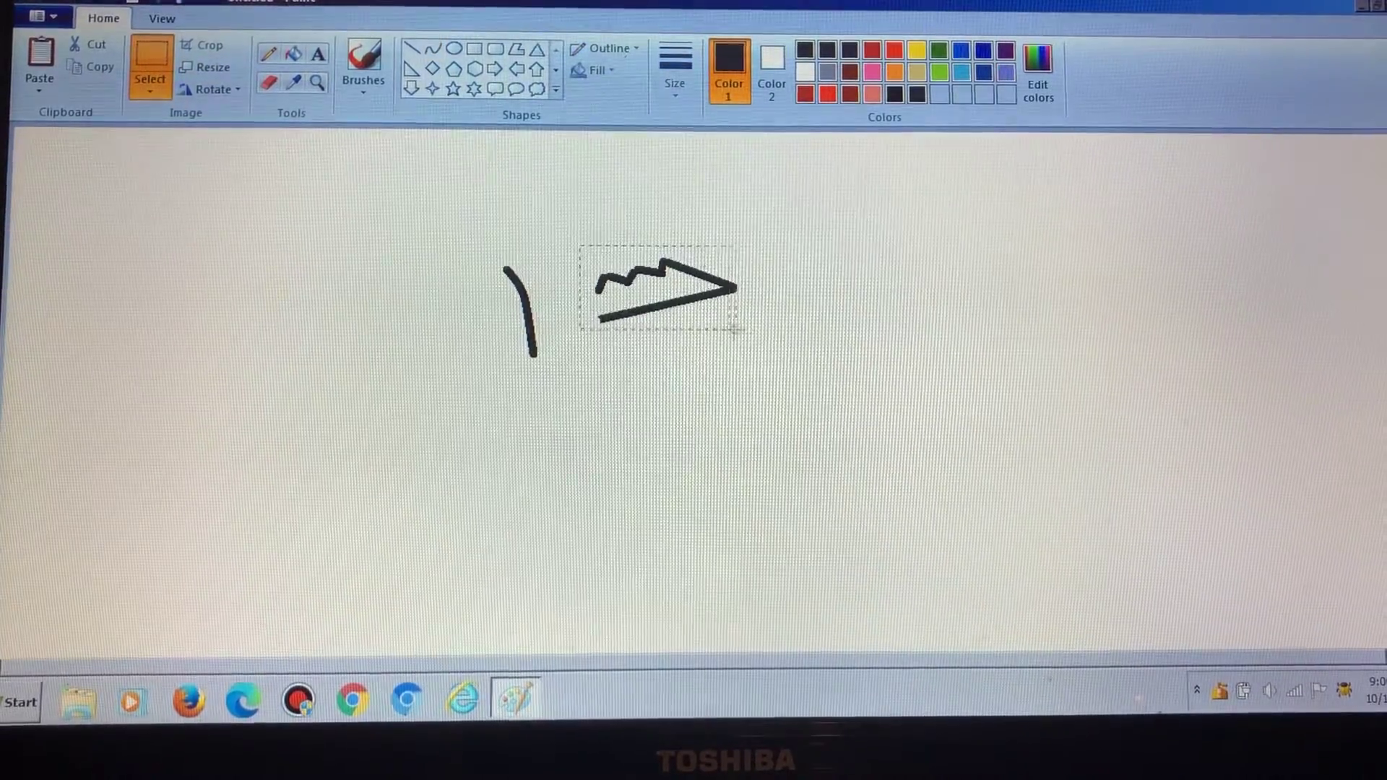
pyautogui.moveTo(743, 331); pyautogui.dragTo(673, 325)
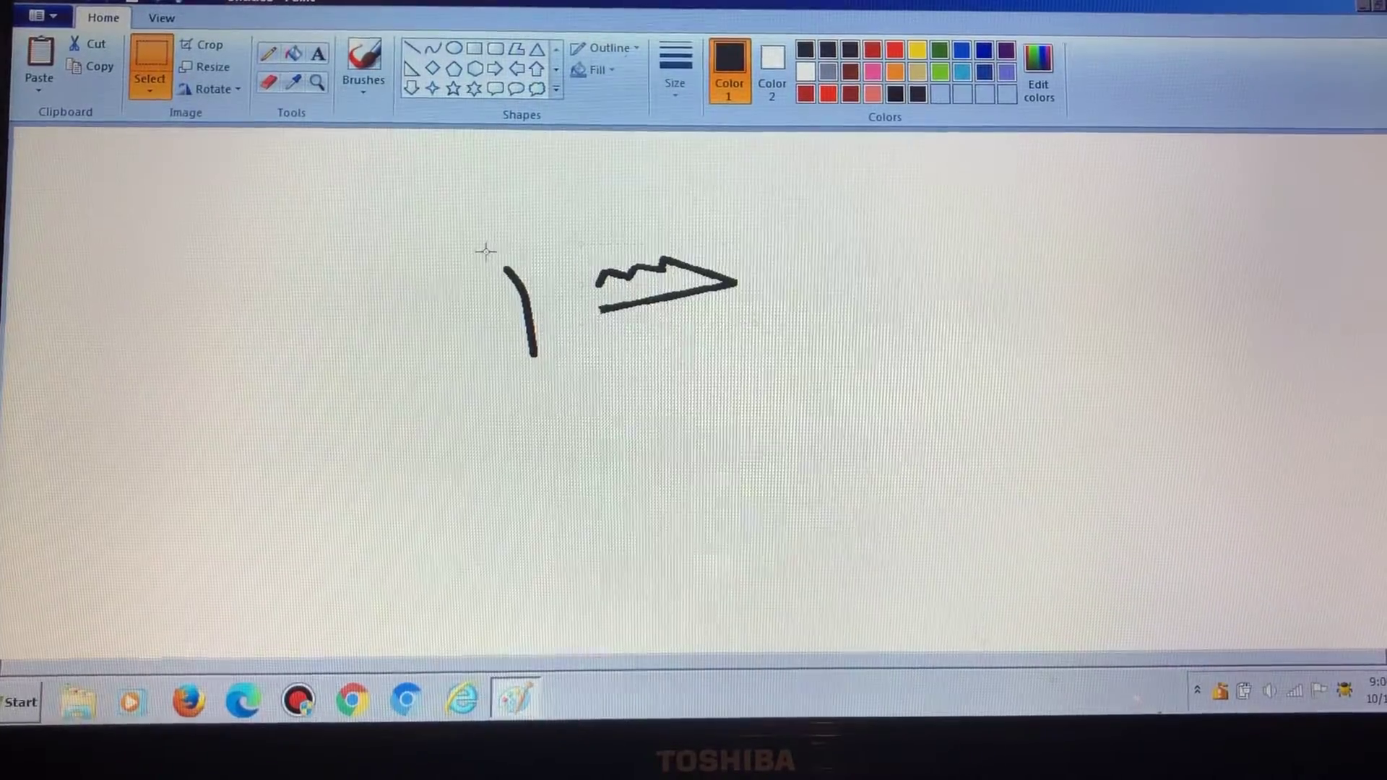
pyautogui.moveTo(485, 253); pyautogui.dragTo(550, 366)
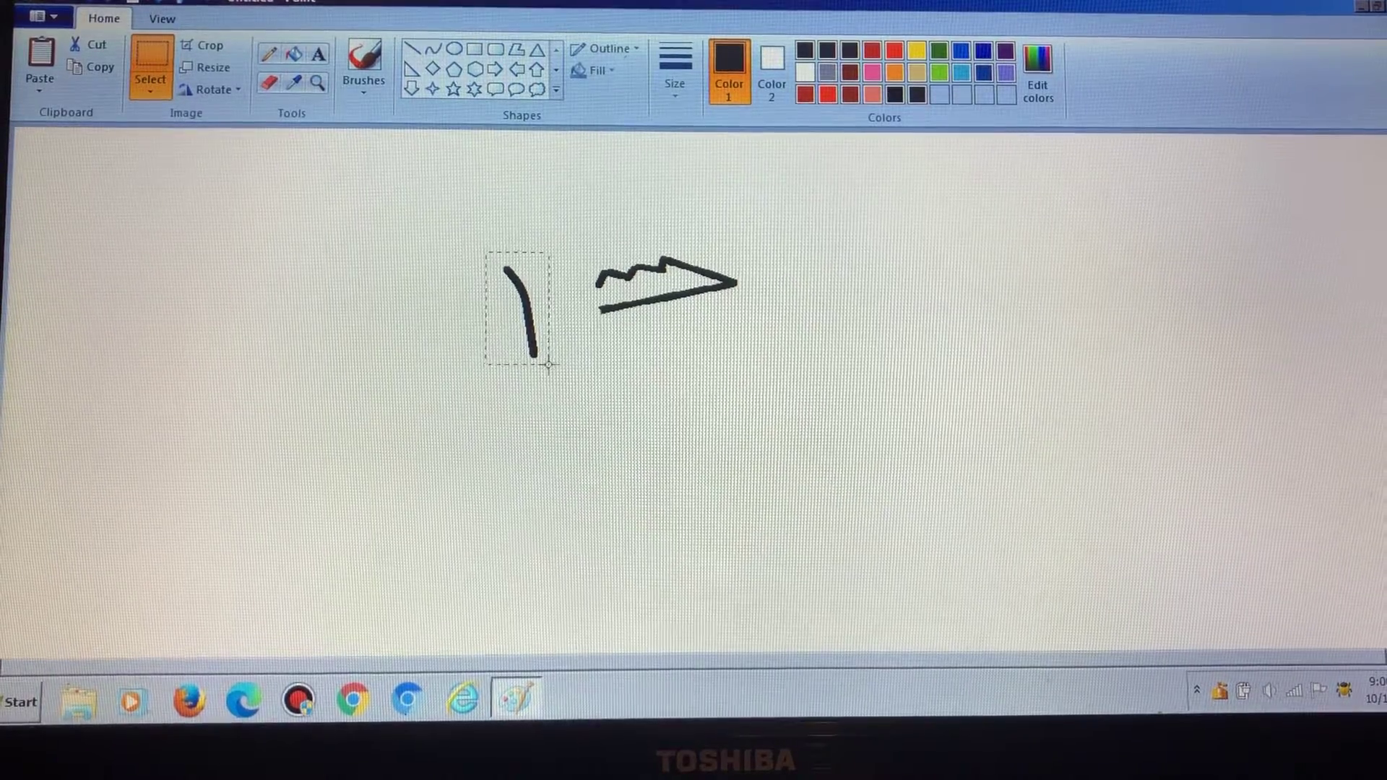
pyautogui.moveTo(549, 366); pyautogui.dragTo(550, 365)
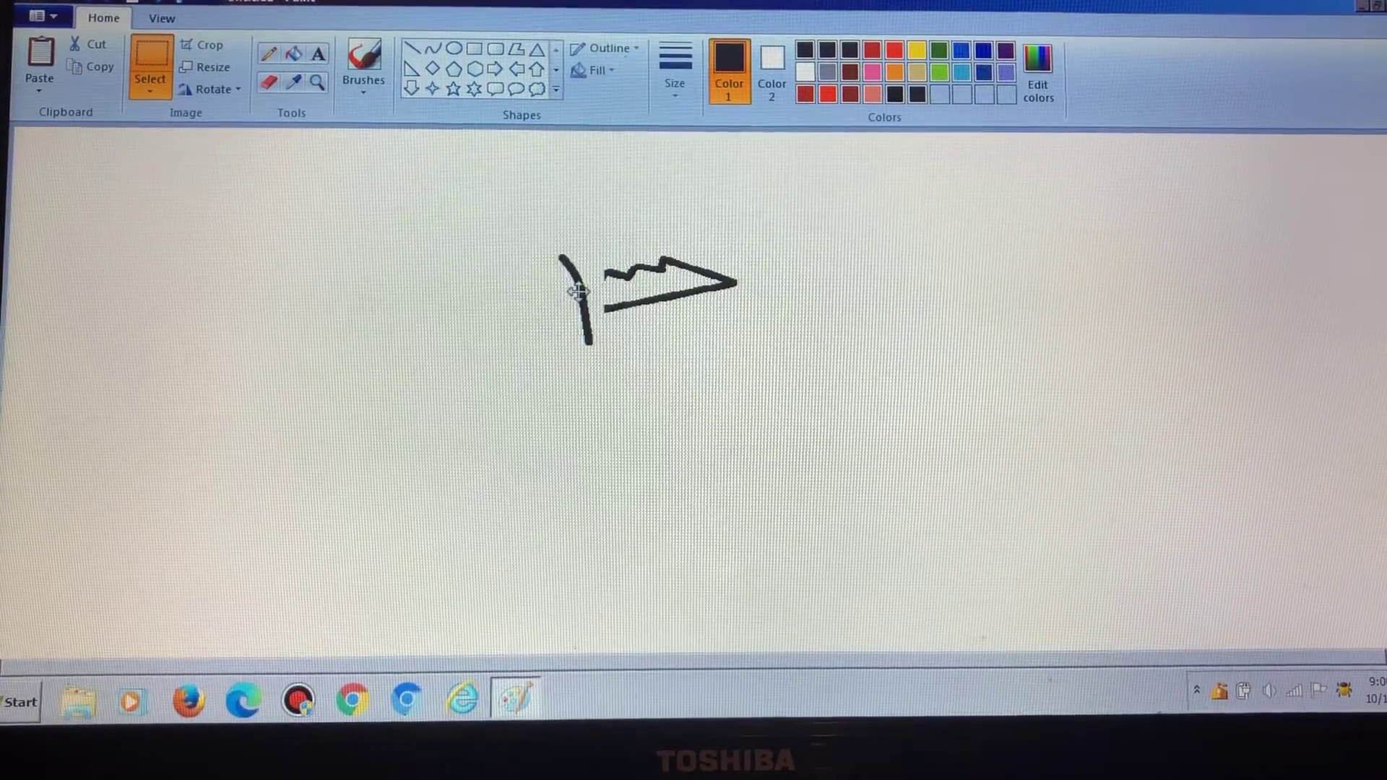
pyautogui.moveTo(548, 301); pyautogui.dragTo(481, 285)
pyautogui.hotkey('ctrl', 'z')
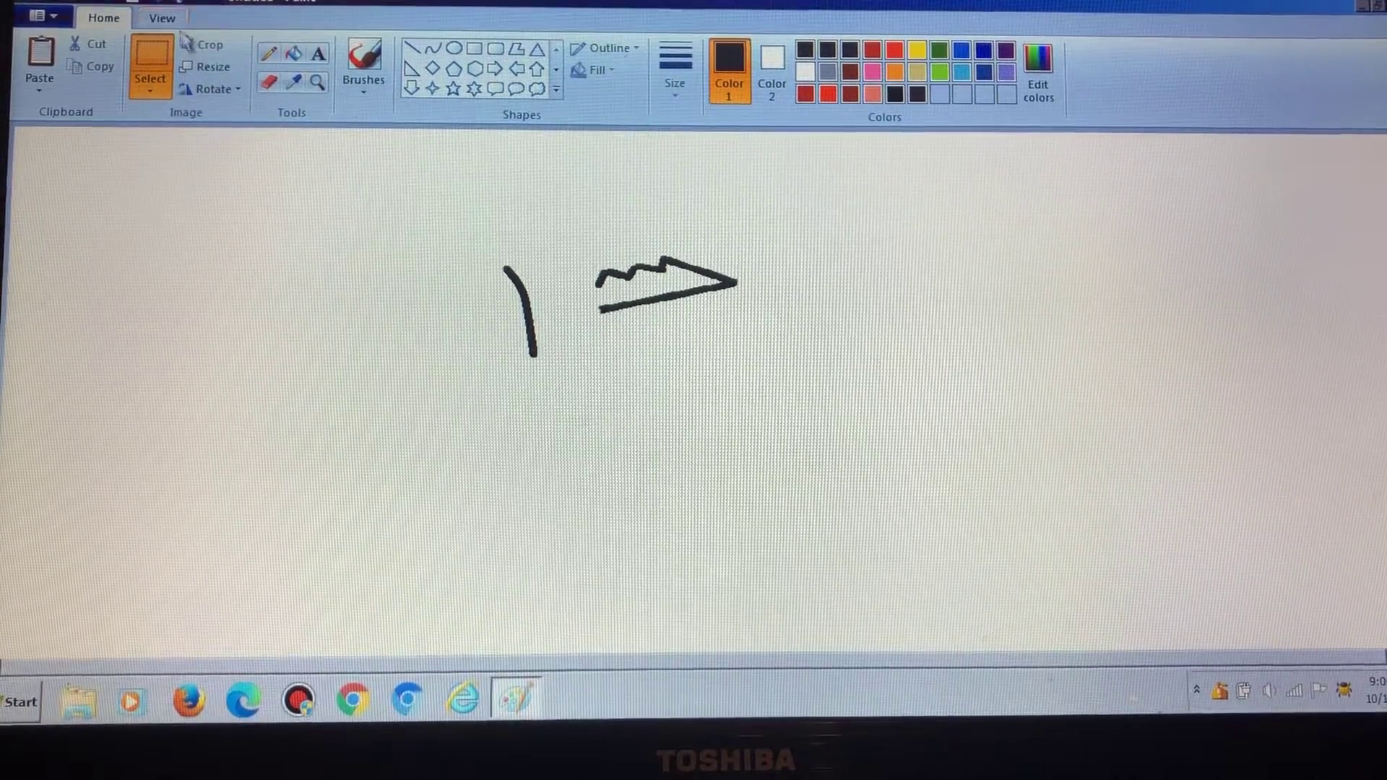
pyautogui.click(268, 82)
# - Erase the handle stroke's upper part and draw a curved handle line up to the blade
pyautogui.moveTo(508, 269); pyautogui.dragTo(536, 363)
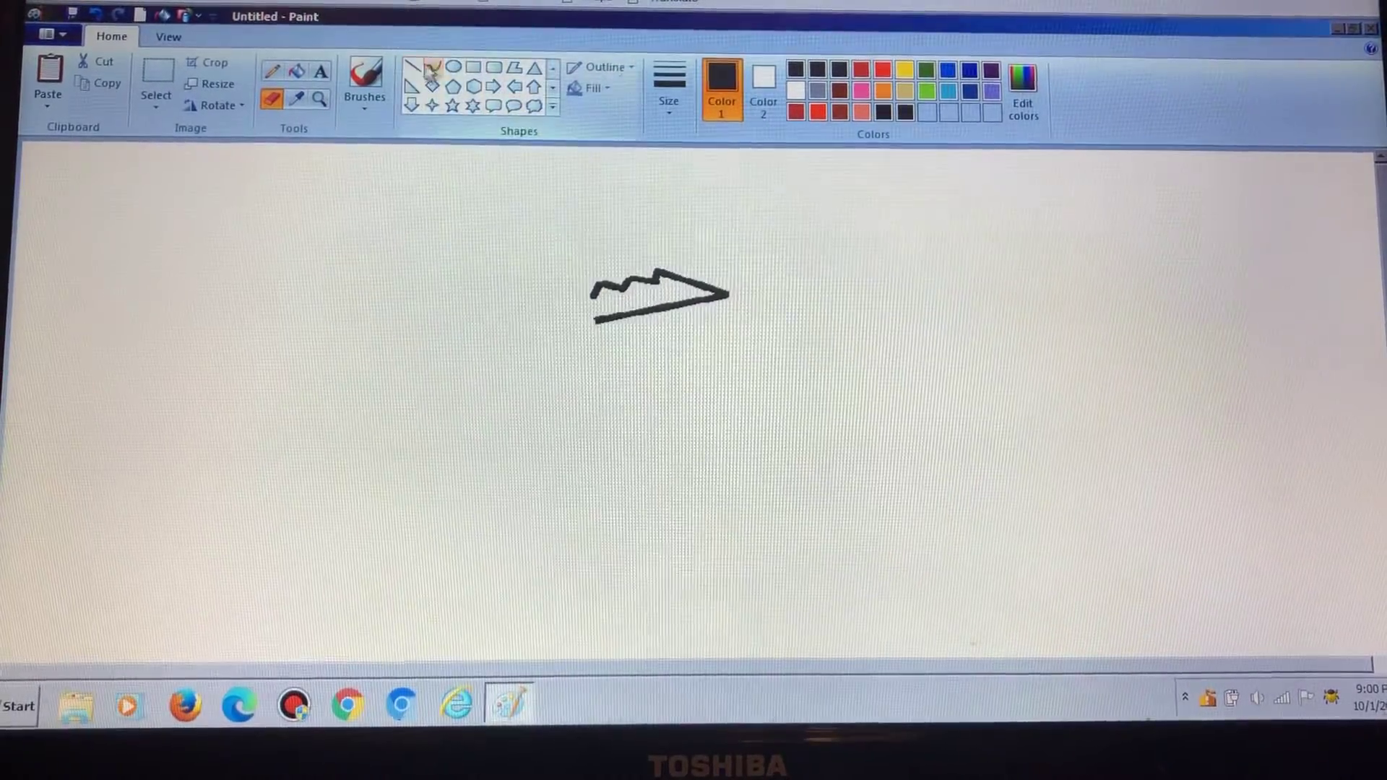
pyautogui.click(432, 70)
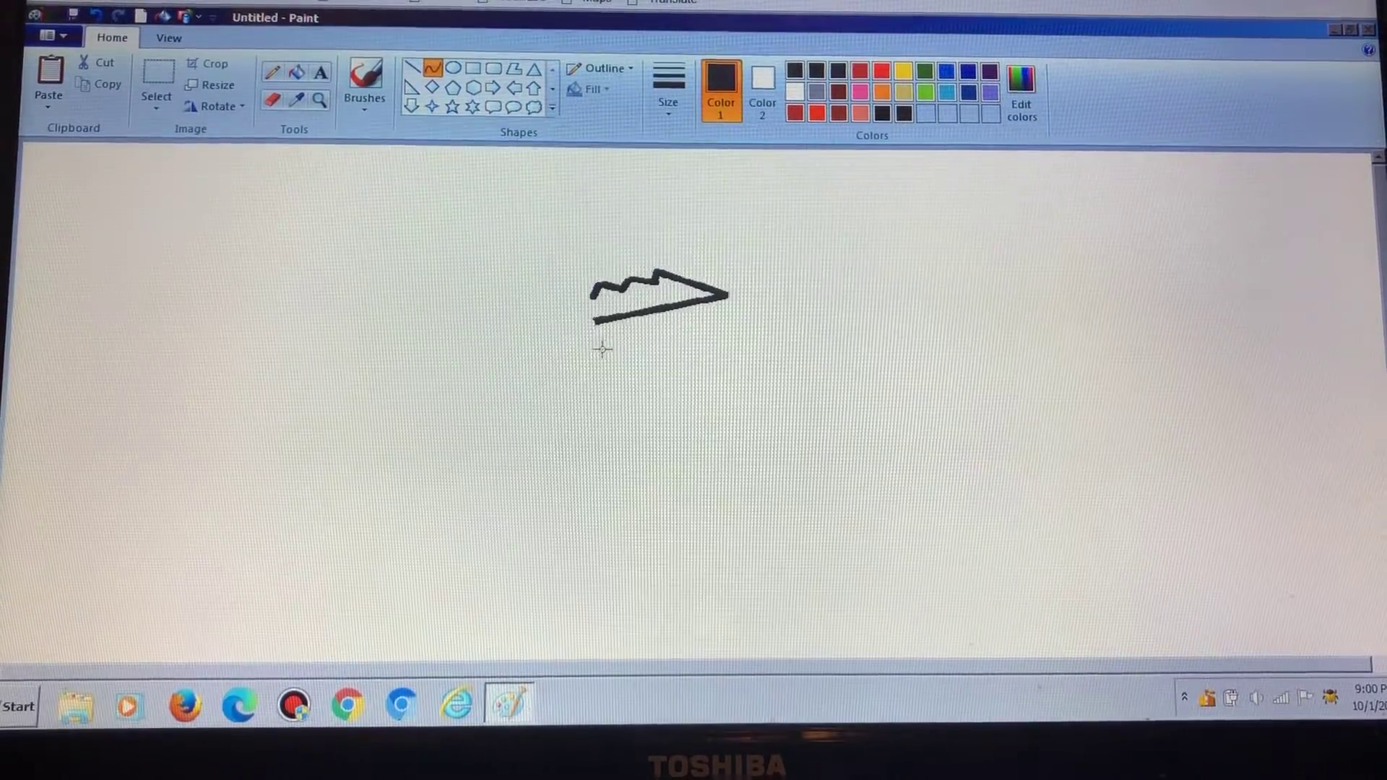
pyautogui.moveTo(597, 356); pyautogui.dragTo(561, 271)
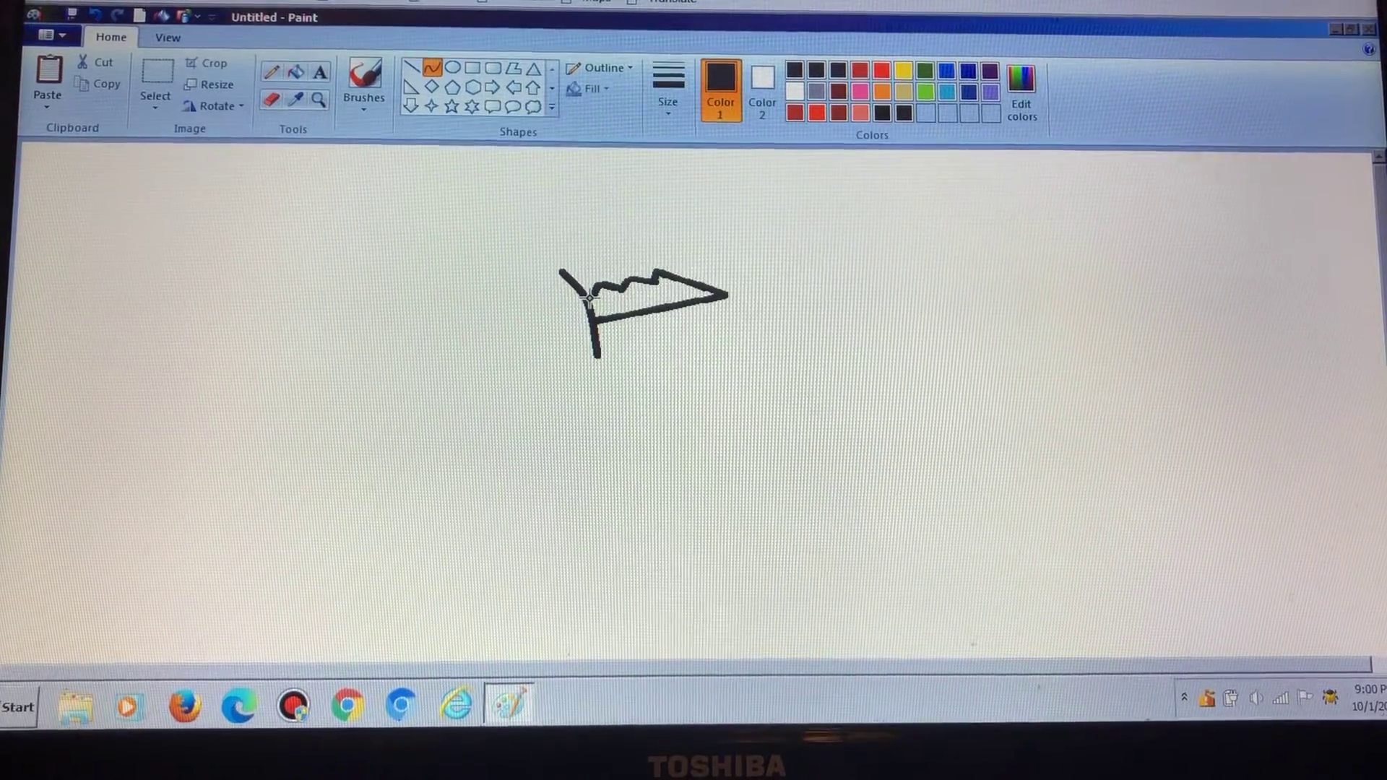
pyautogui.moveTo(586, 299); pyautogui.dragTo(574, 247)
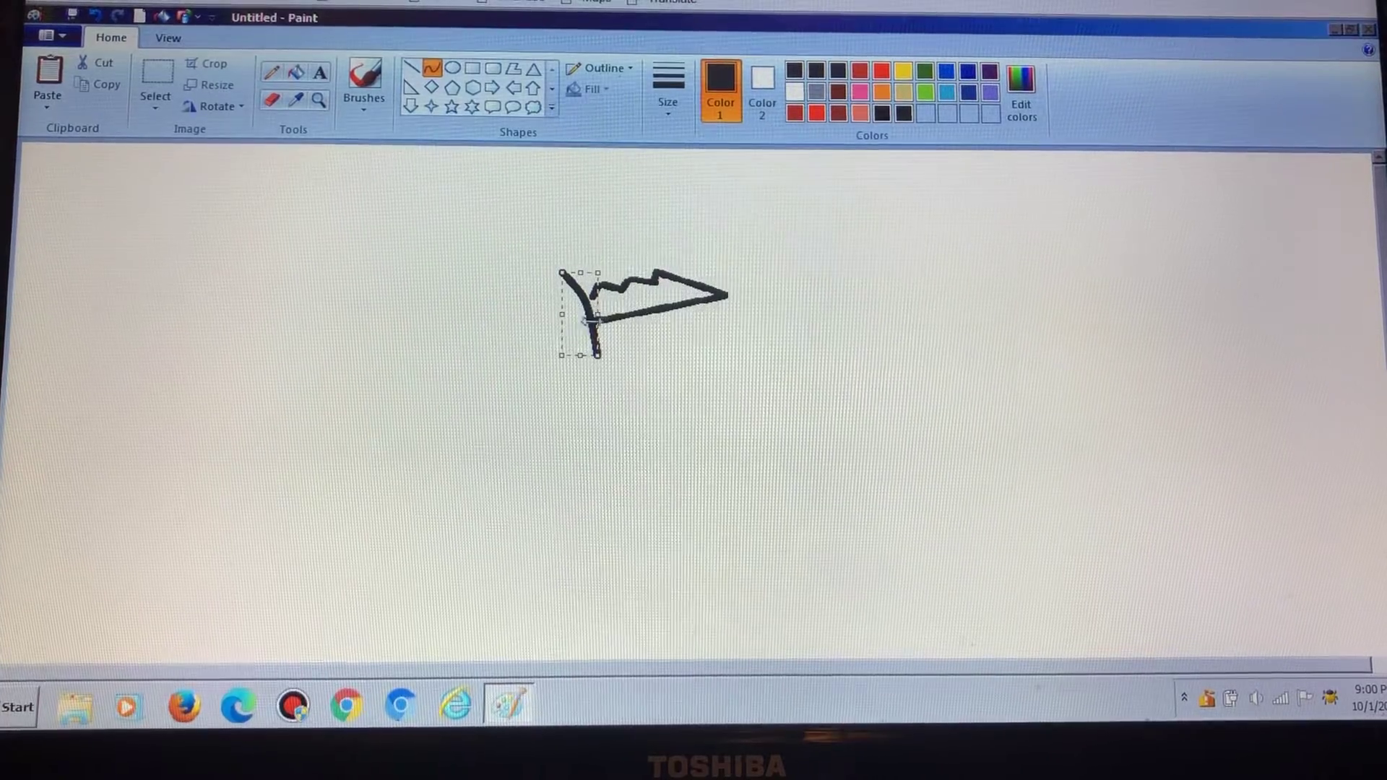
pyautogui.moveTo(598, 287); pyautogui.dragTo(602, 295)
# - Add a second, straight handle line running down from the handle's top
pyautogui.click(412, 66)
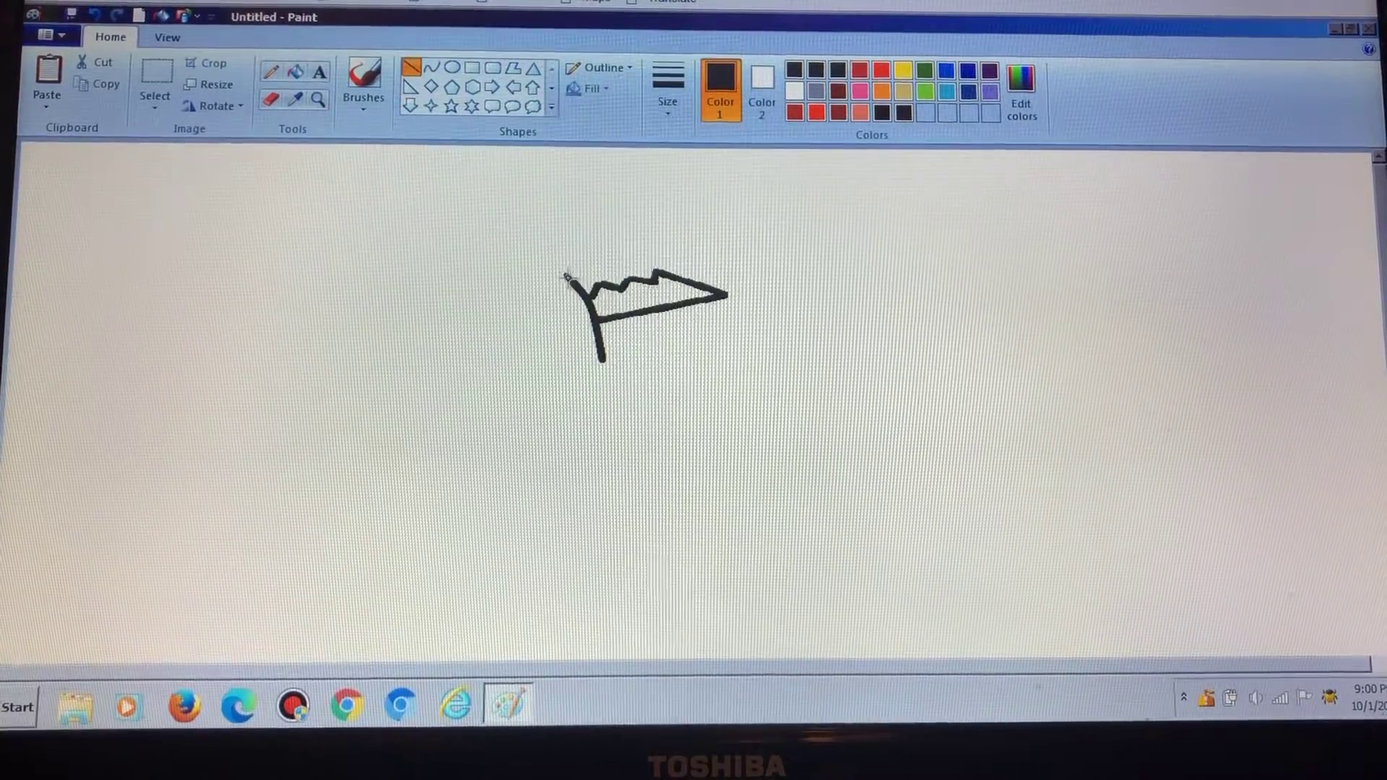
pyautogui.moveTo(566, 277); pyautogui.dragTo(596, 363)
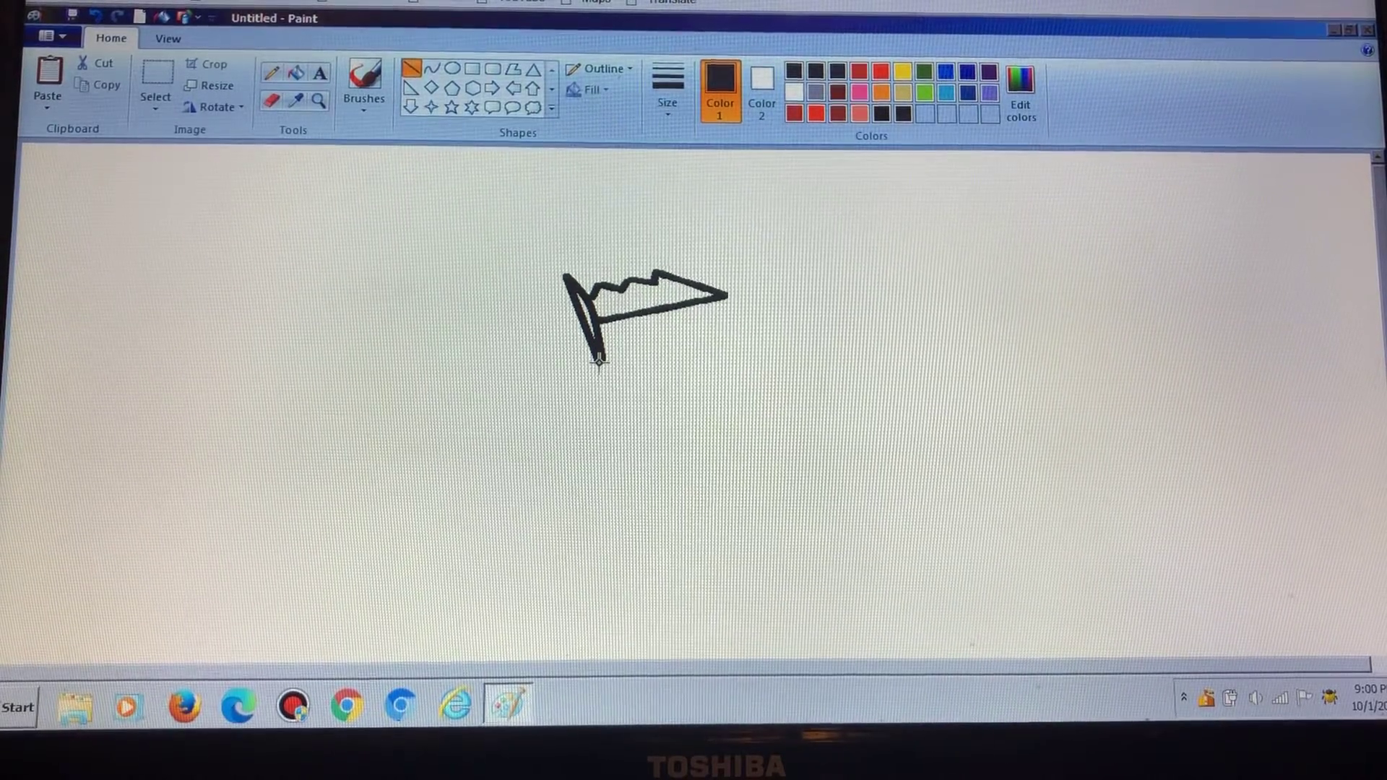
pyautogui.moveTo(597, 361); pyautogui.dragTo(597, 363)
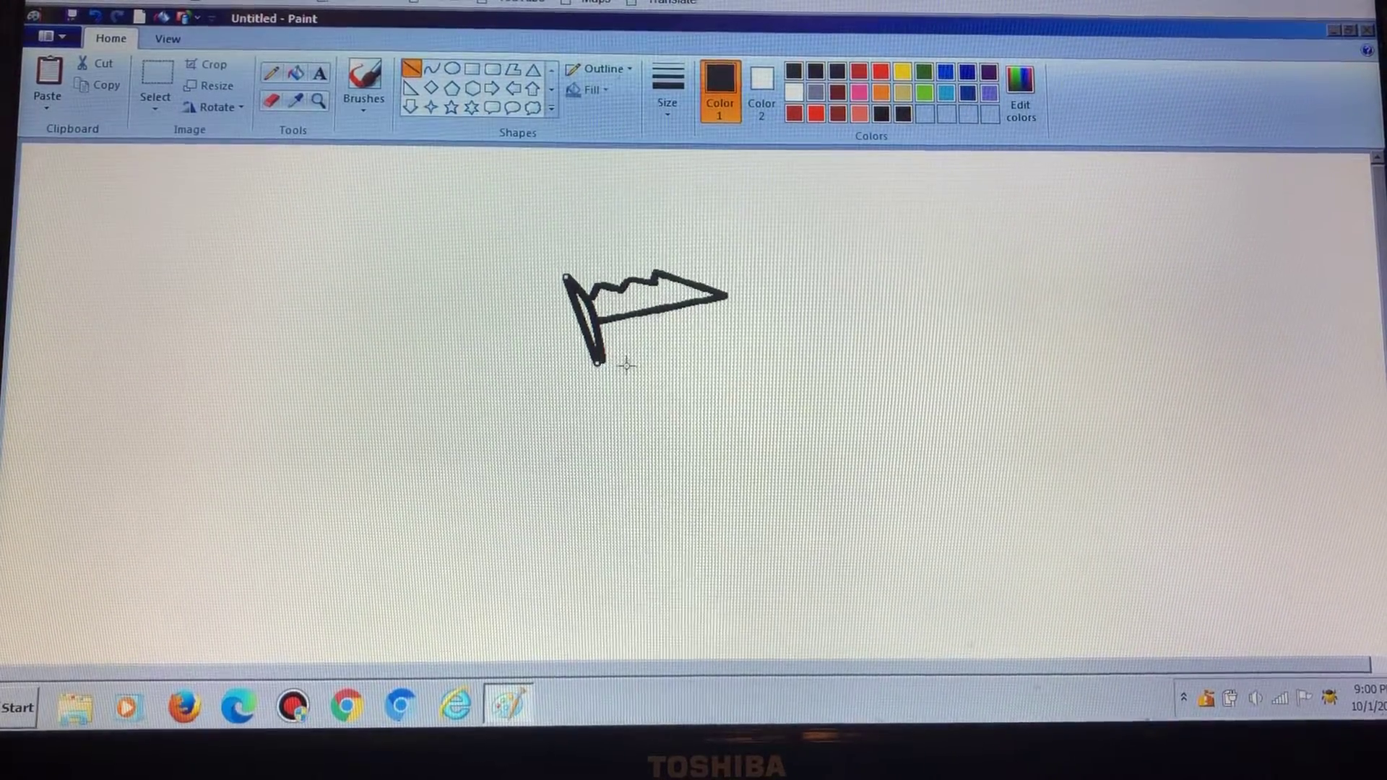
pyautogui.click(626, 376)
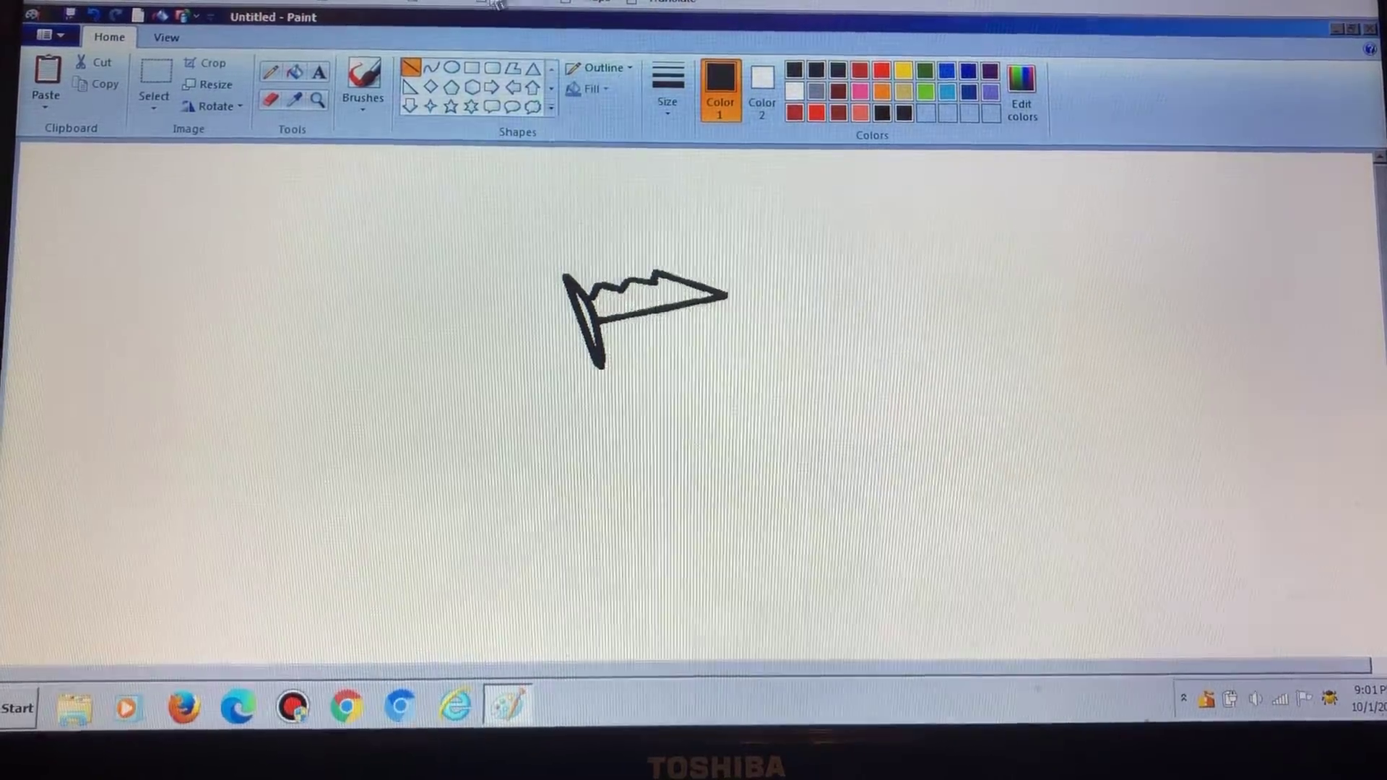
pyautogui.click(454, 68)
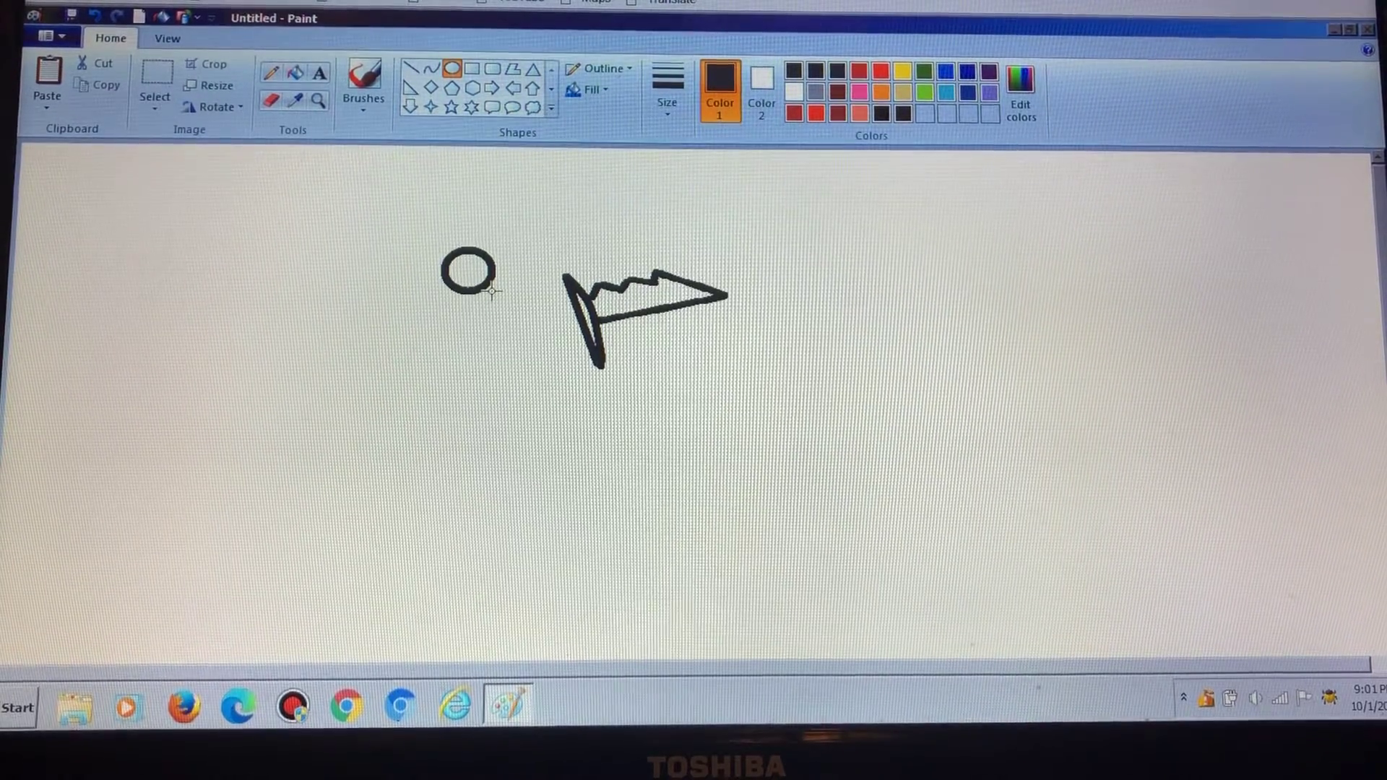
pyautogui.moveTo(491, 288); pyautogui.dragTo(494, 292)
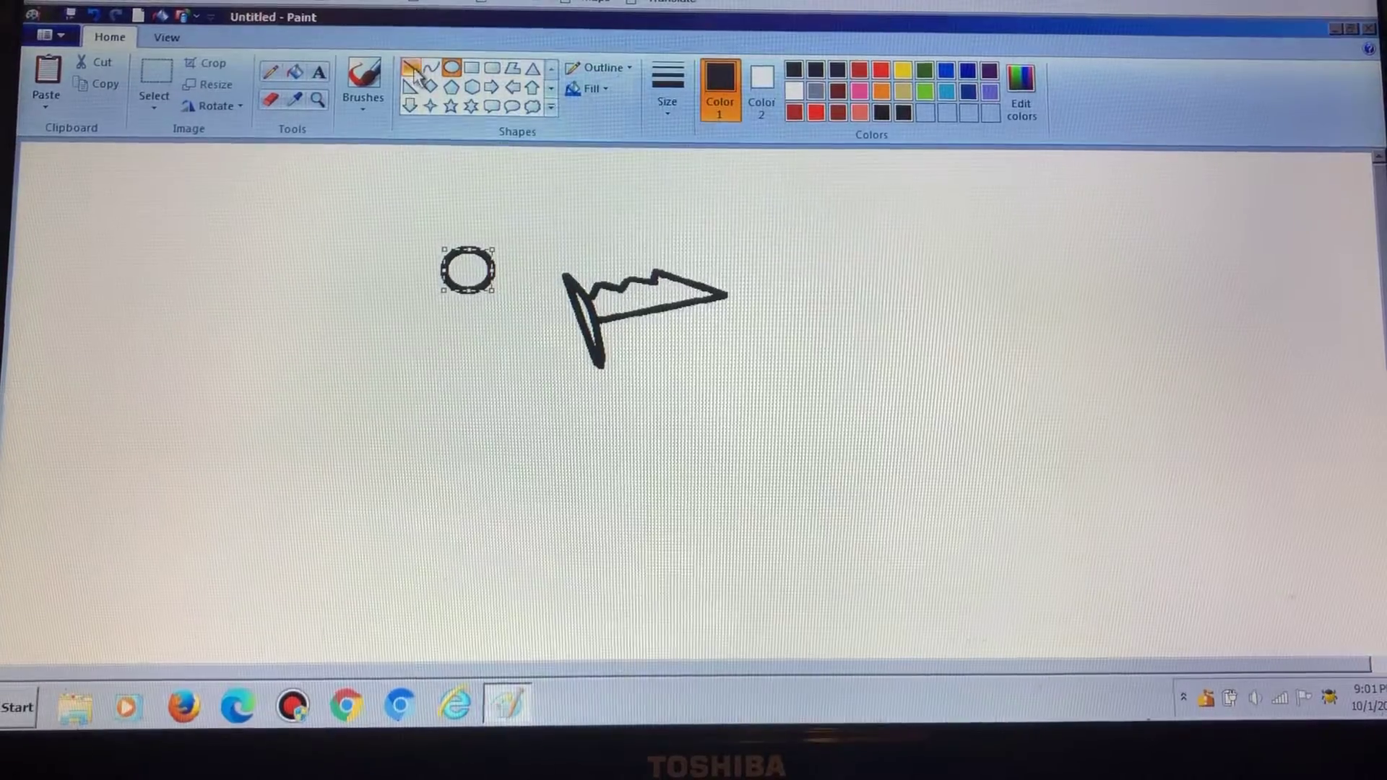
pyautogui.click(412, 68)
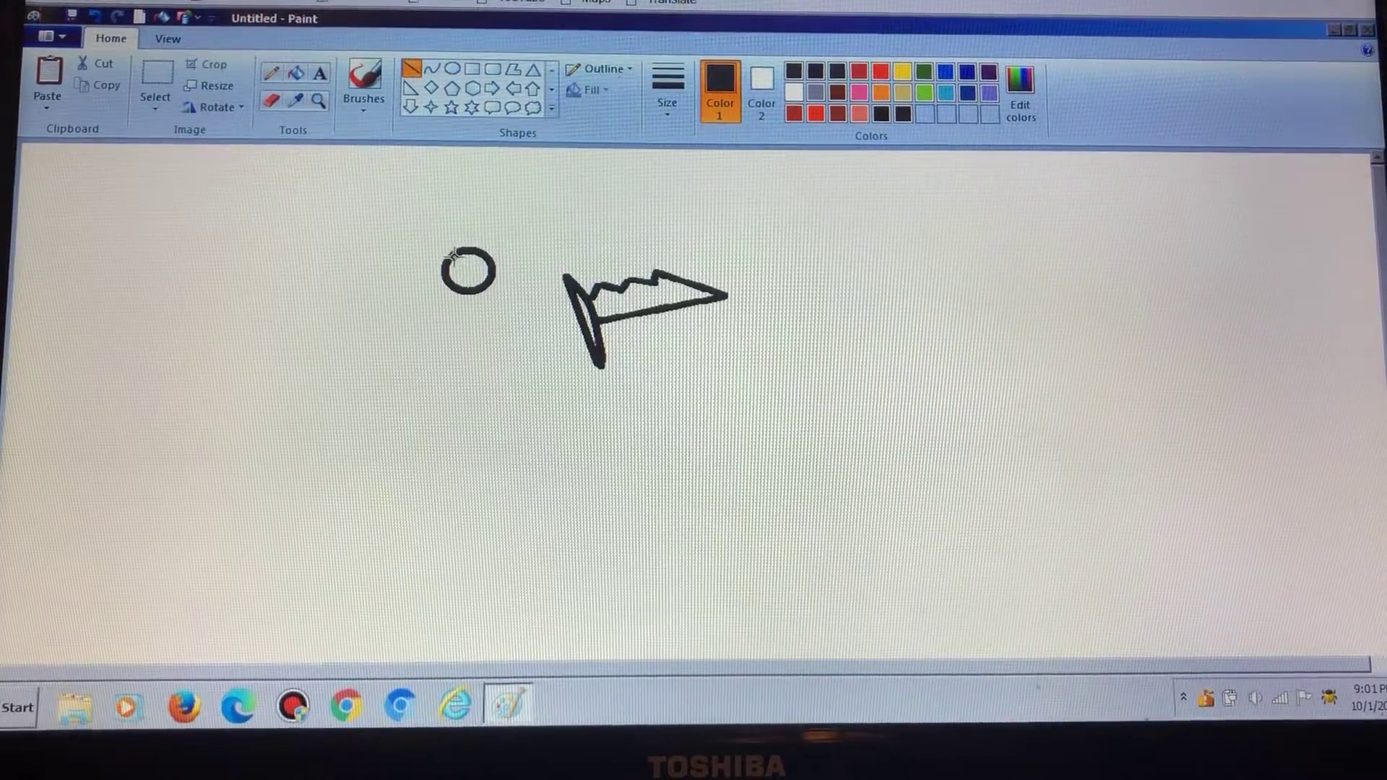
pyautogui.moveTo(469, 249); pyautogui.dragTo(489, 225)
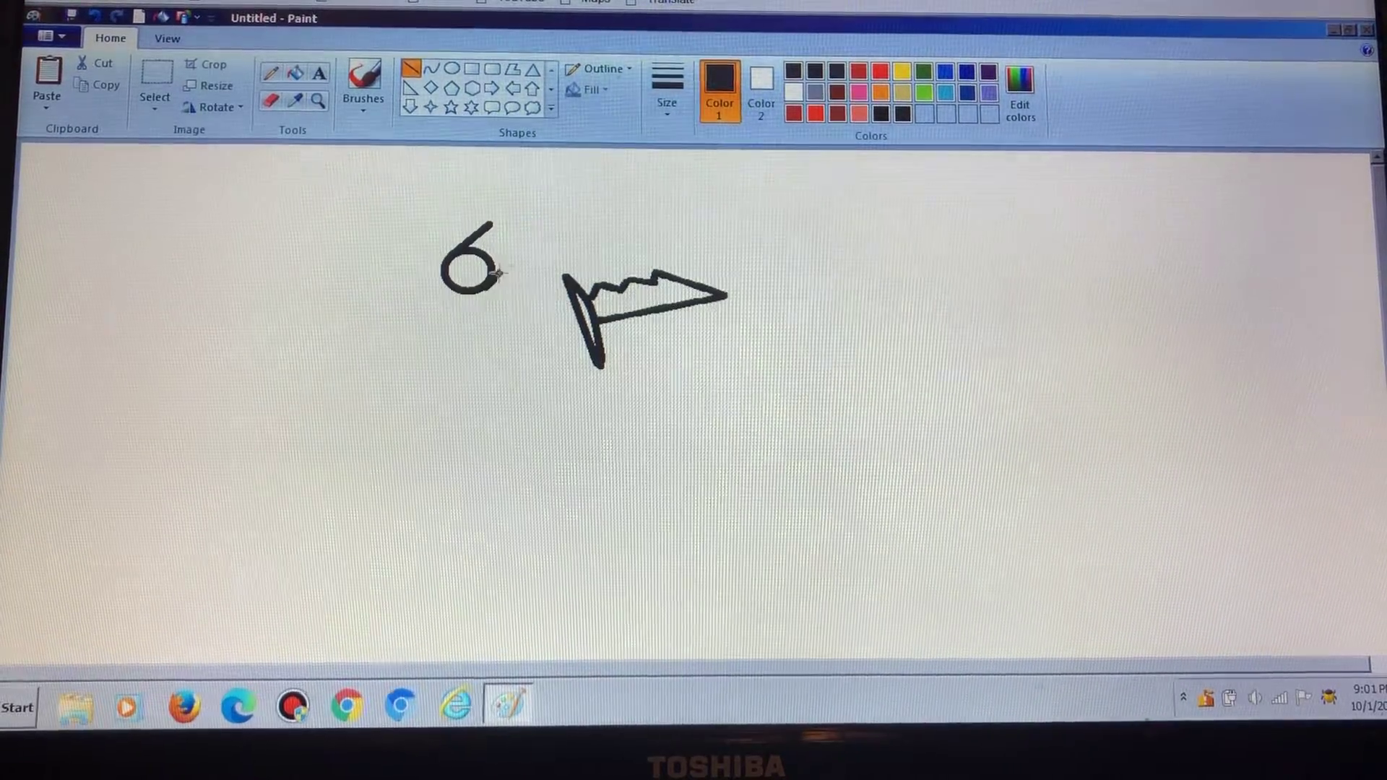
pyautogui.moveTo(525, 255); pyautogui.dragTo(484, 289)
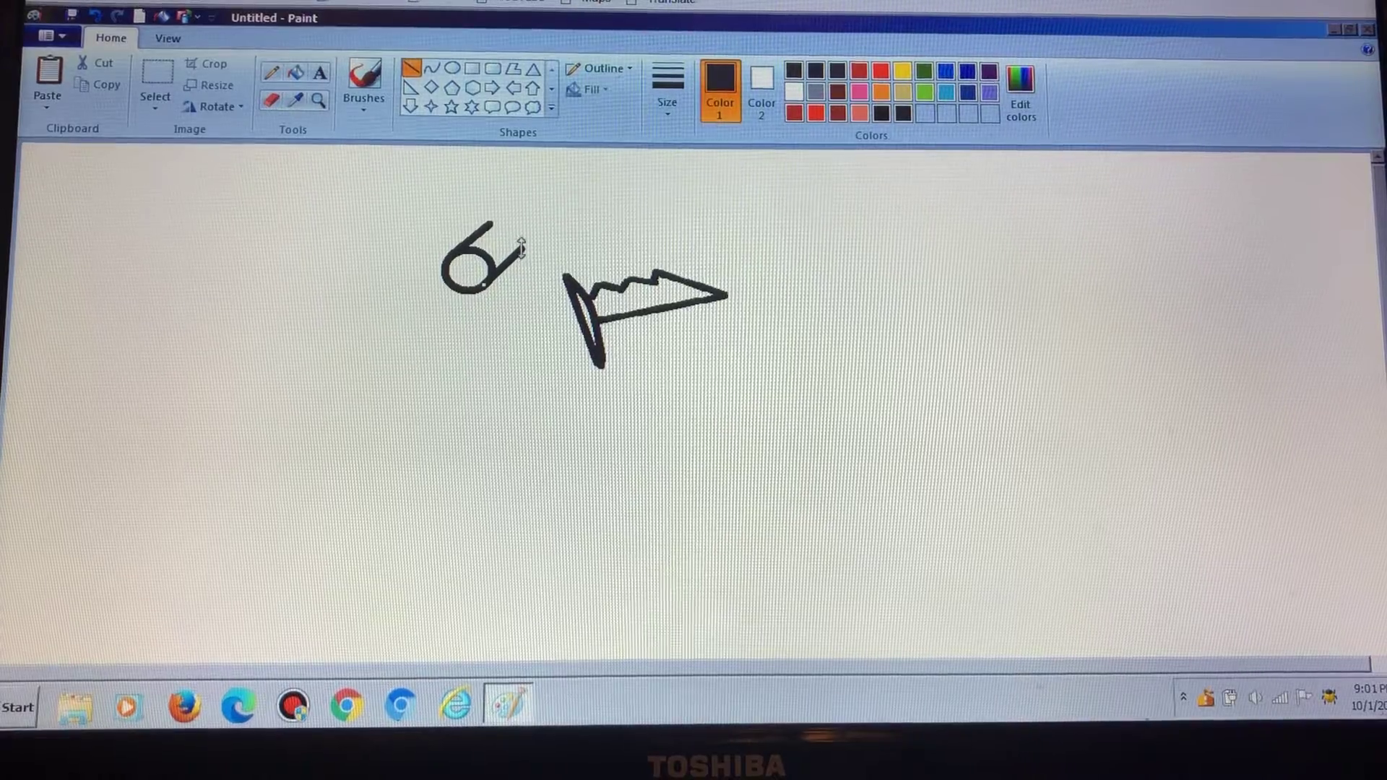
pyautogui.click(155, 81)
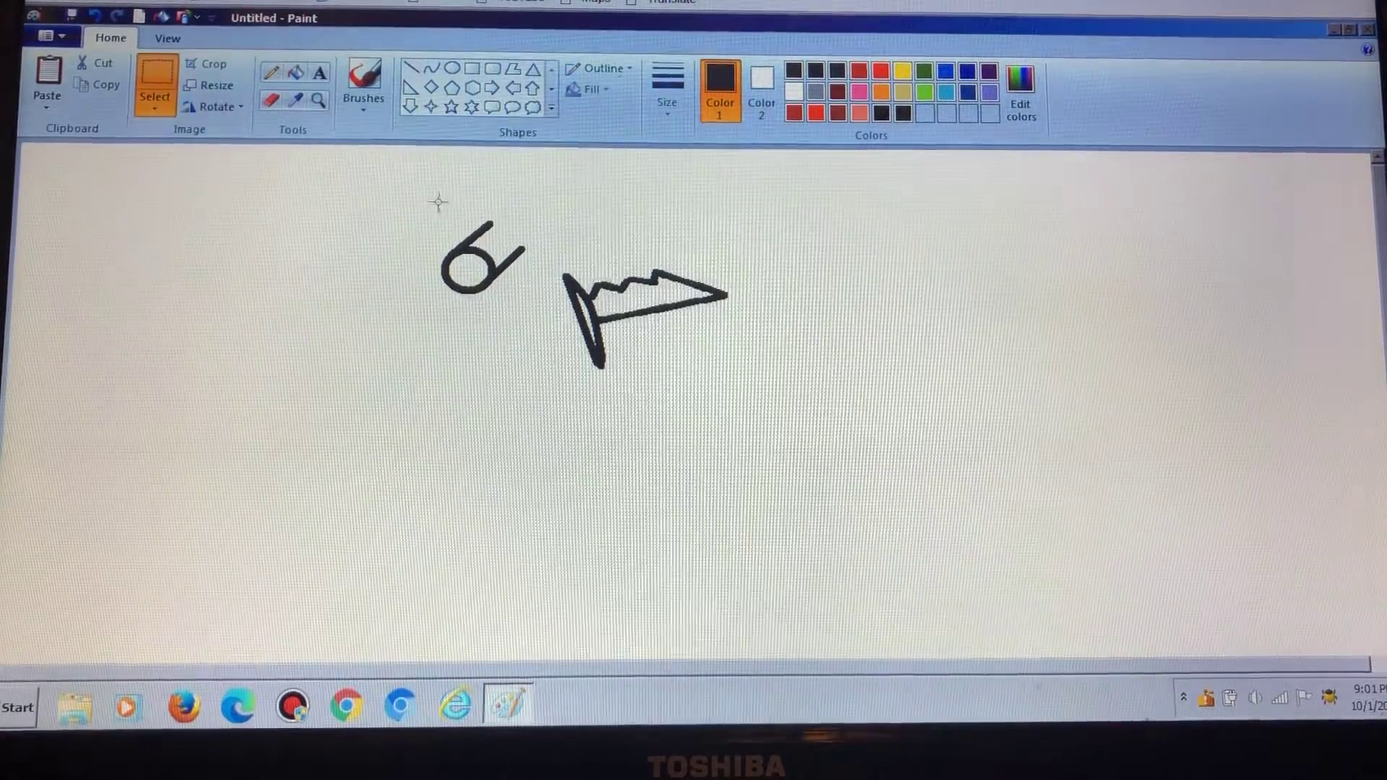
pyautogui.moveTo(431, 198); pyautogui.dragTo(502, 271)
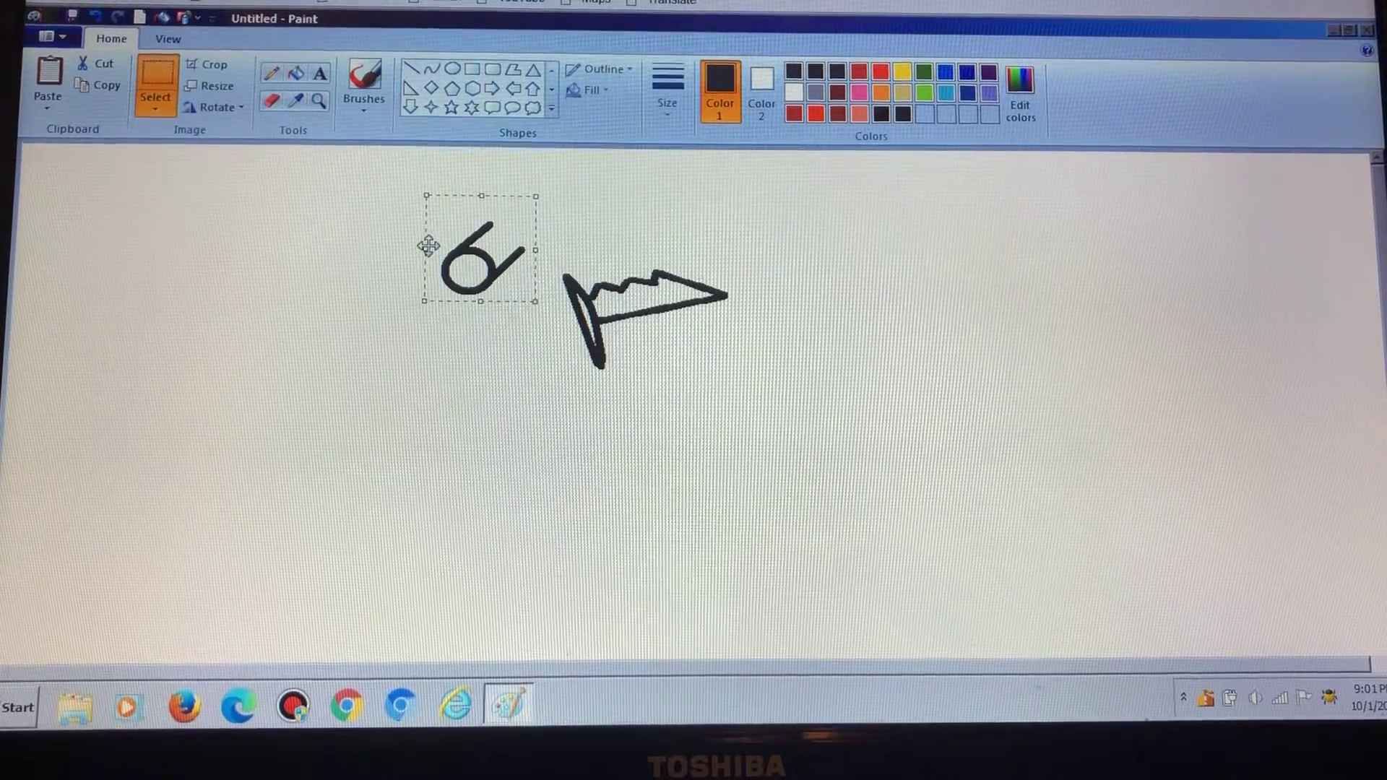
pyautogui.moveTo(416, 247); pyautogui.dragTo(409, 247)
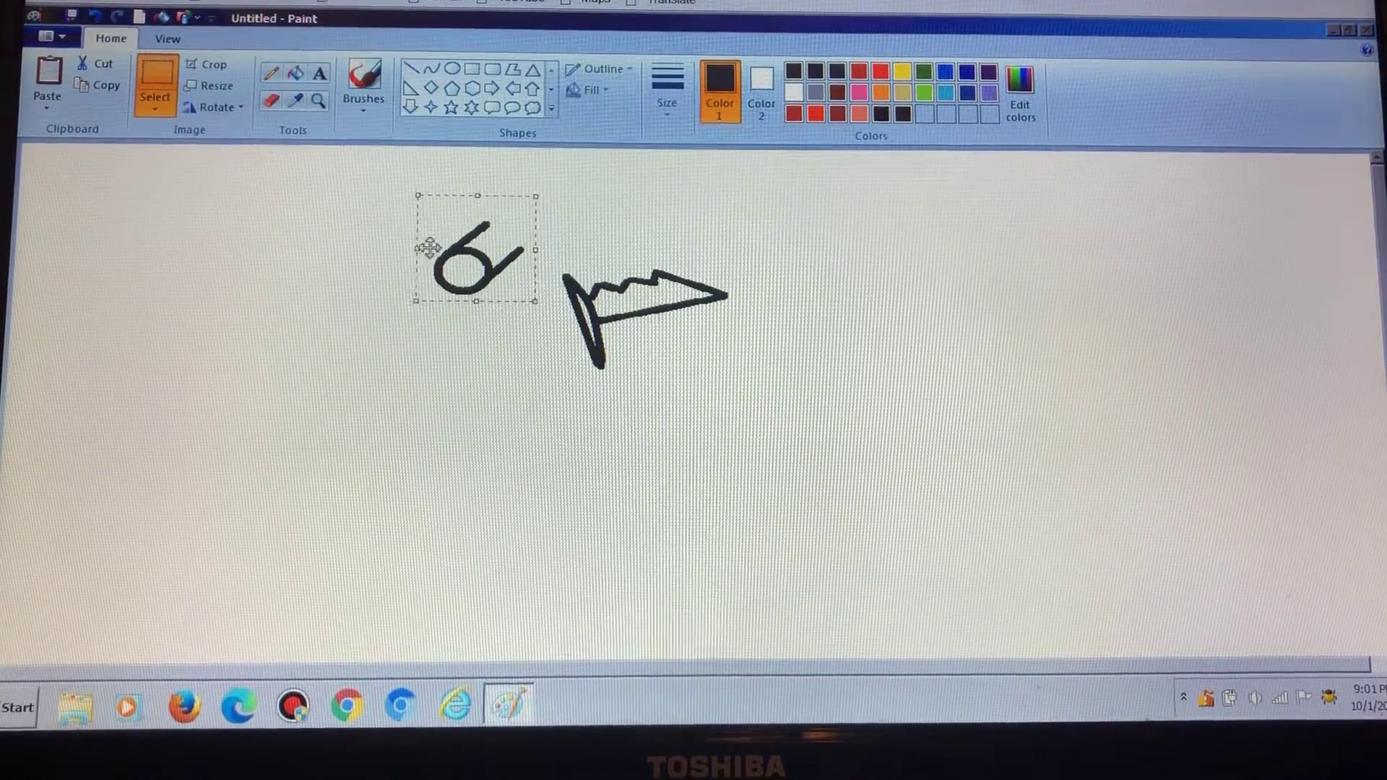
pyautogui.moveTo(513, 265); pyautogui.dragTo(532, 350)
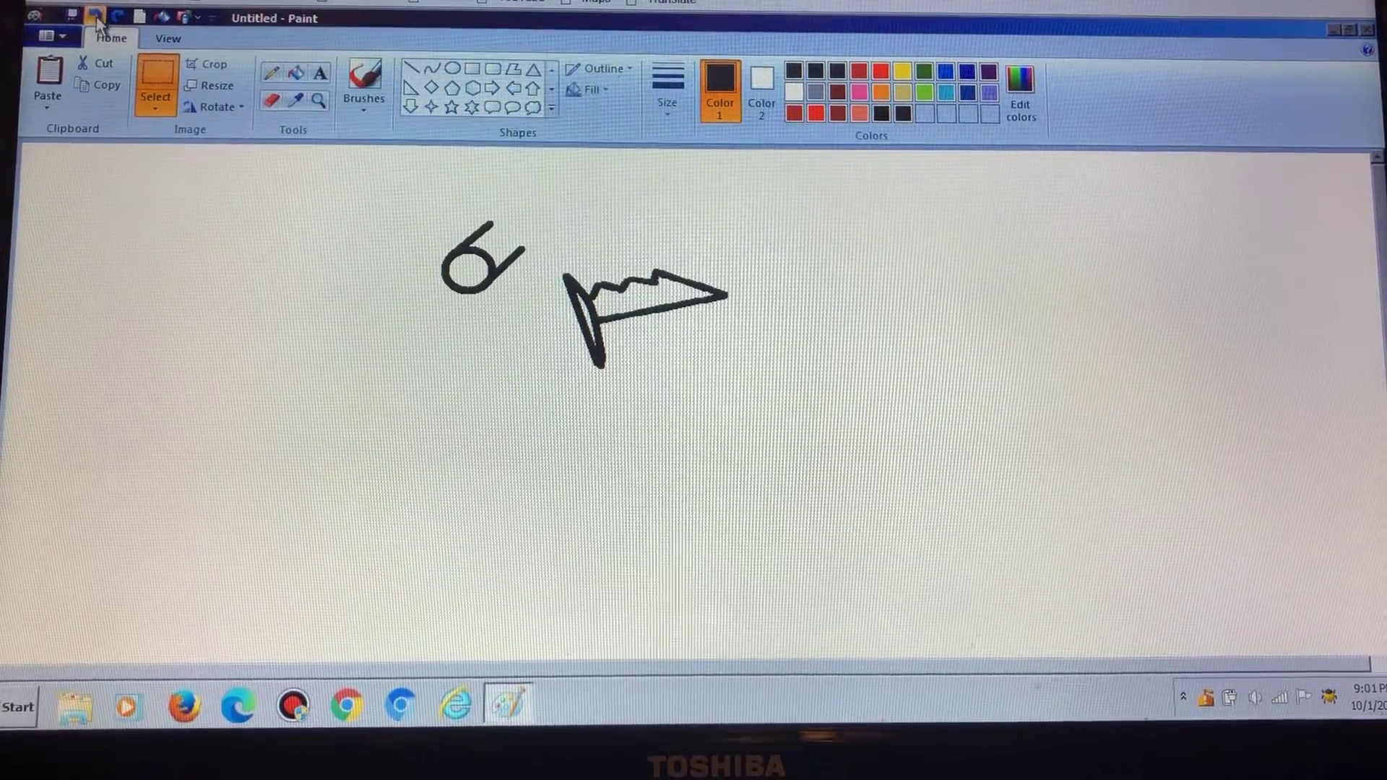
pyautogui.click(95, 16)
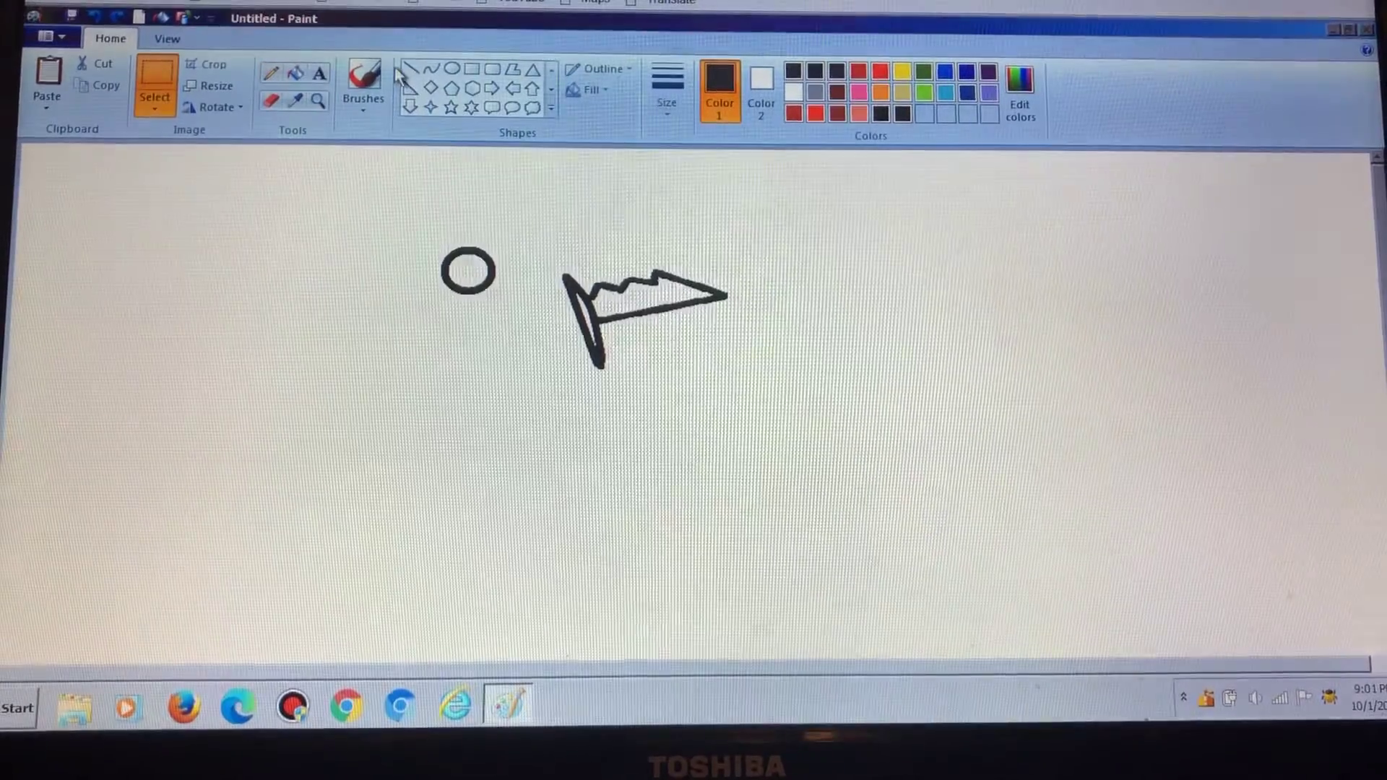
pyautogui.click(411, 69)
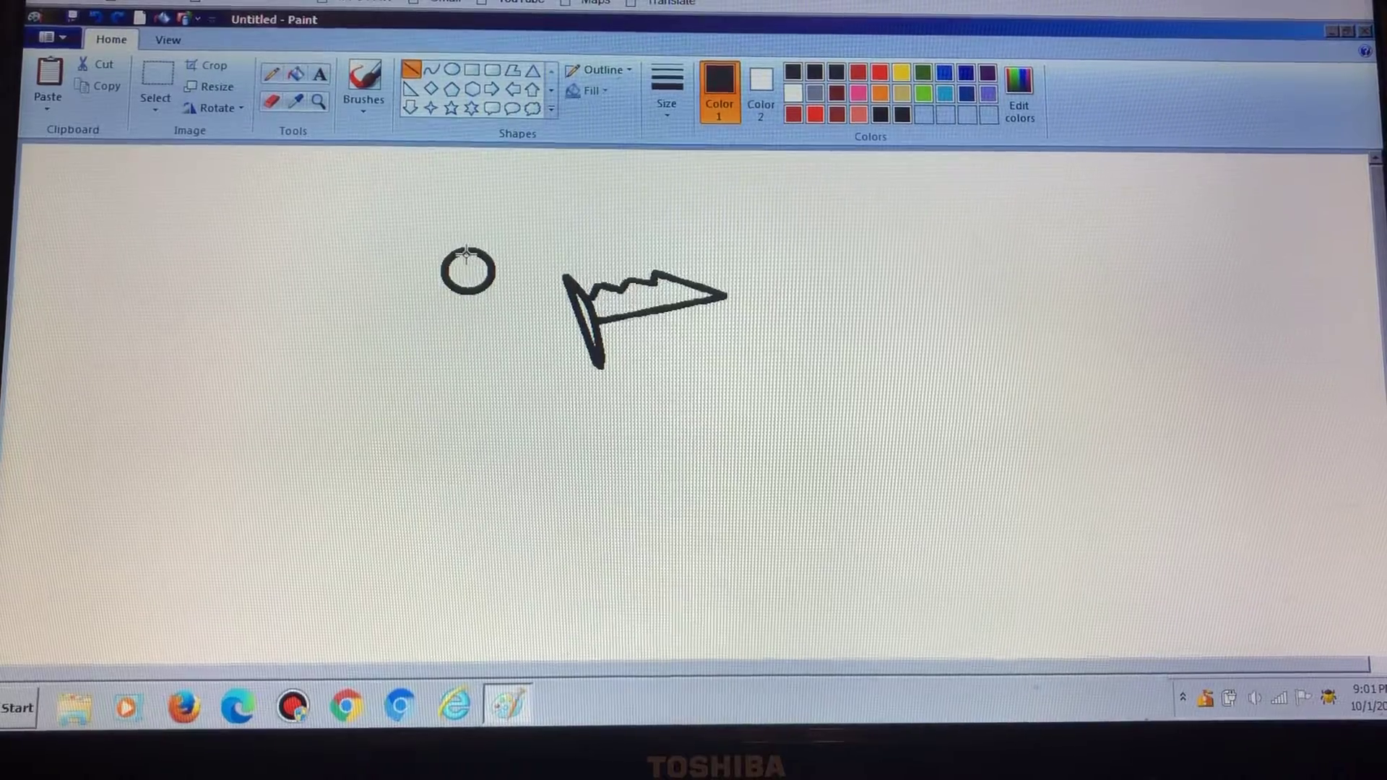
pyautogui.moveTo(526, 234); pyautogui.dragTo(468, 245)
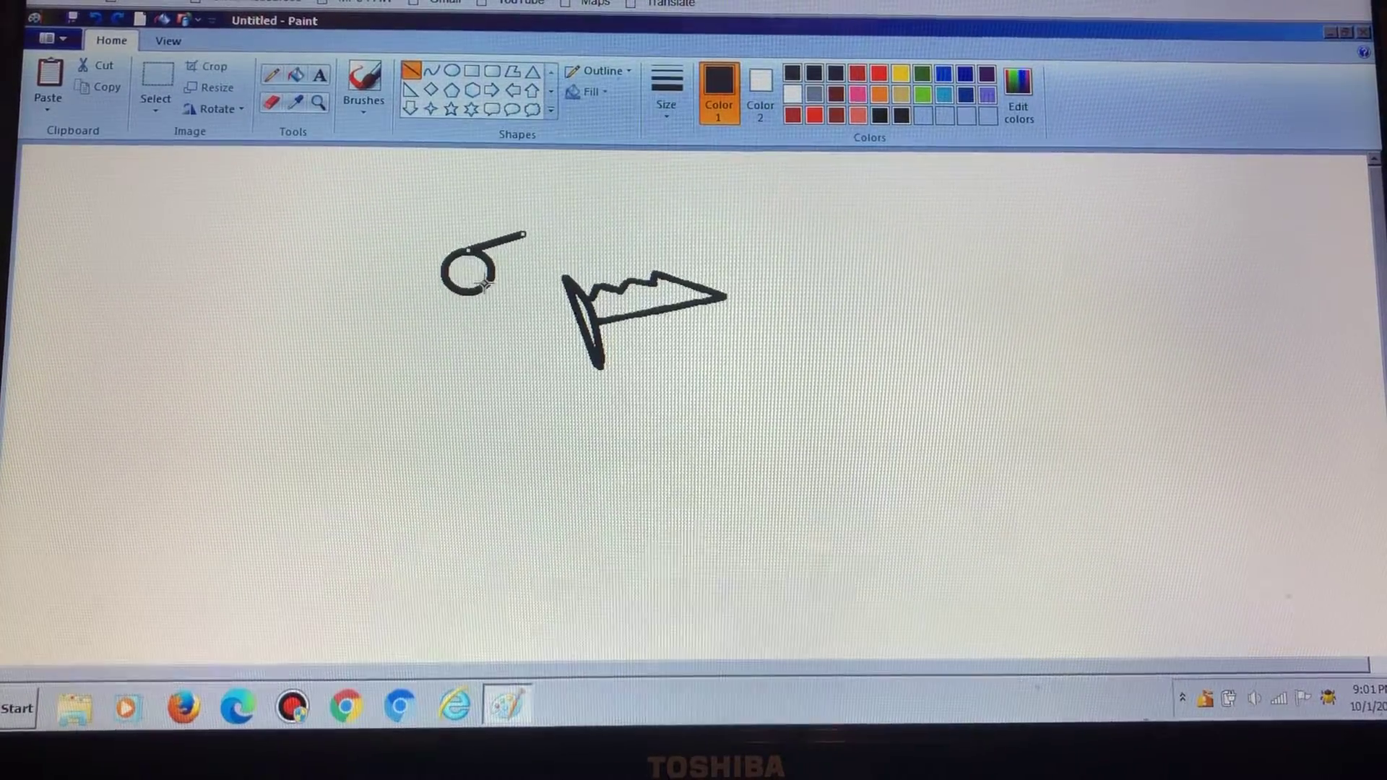
pyautogui.moveTo(488, 286); pyautogui.dragTo(529, 280)
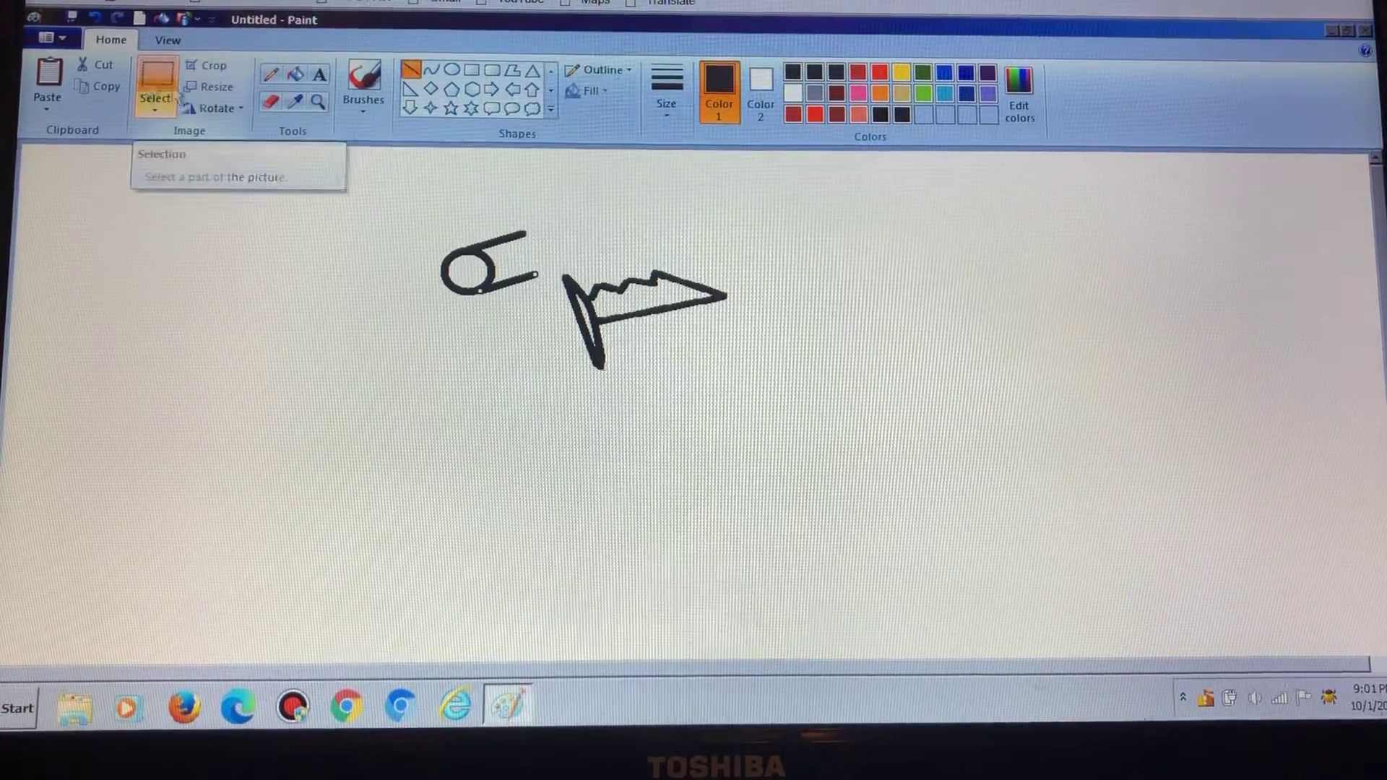
pyautogui.click(154, 85)
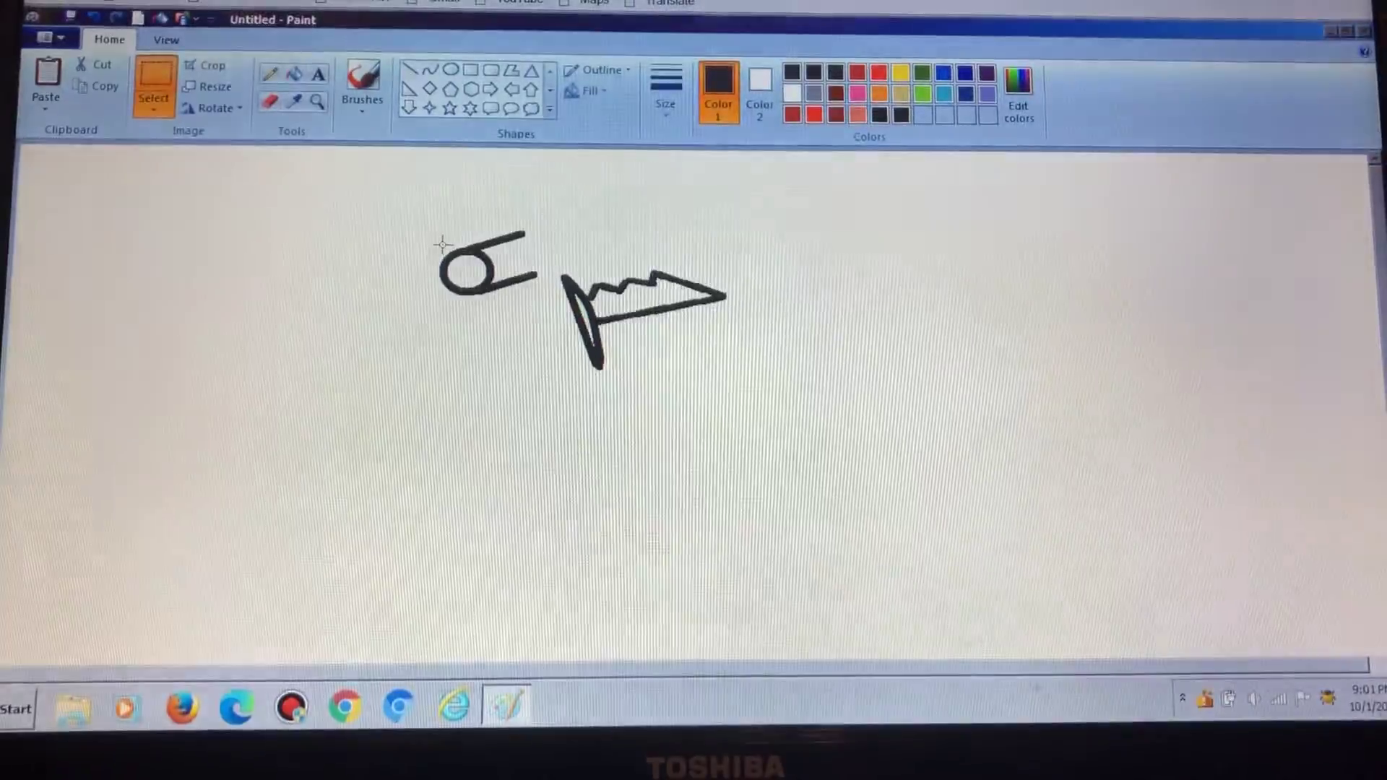
pyautogui.click(94, 18)
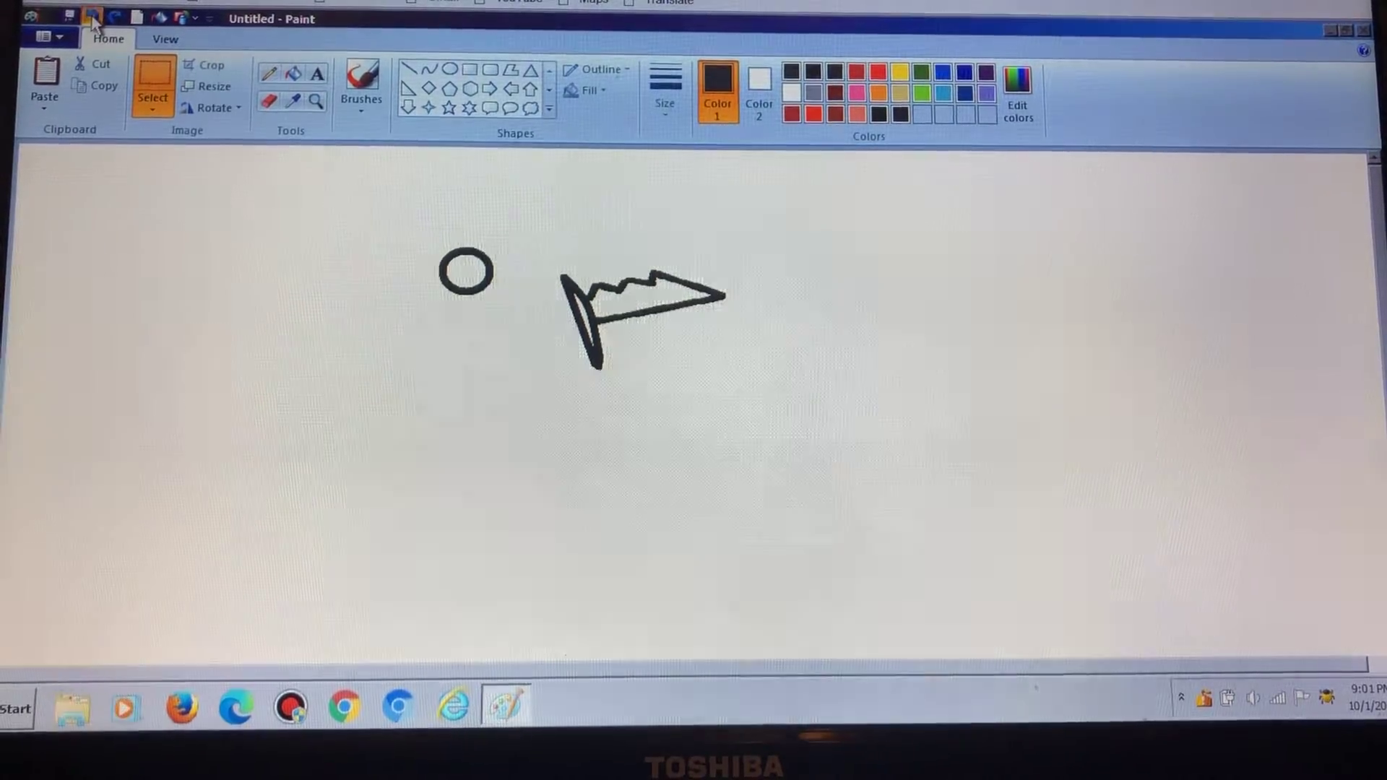
pyautogui.click(93, 19)
# - Draw upper and lower handle edges behind the guard, capped by a round pommel circle
pyautogui.click(407, 70)
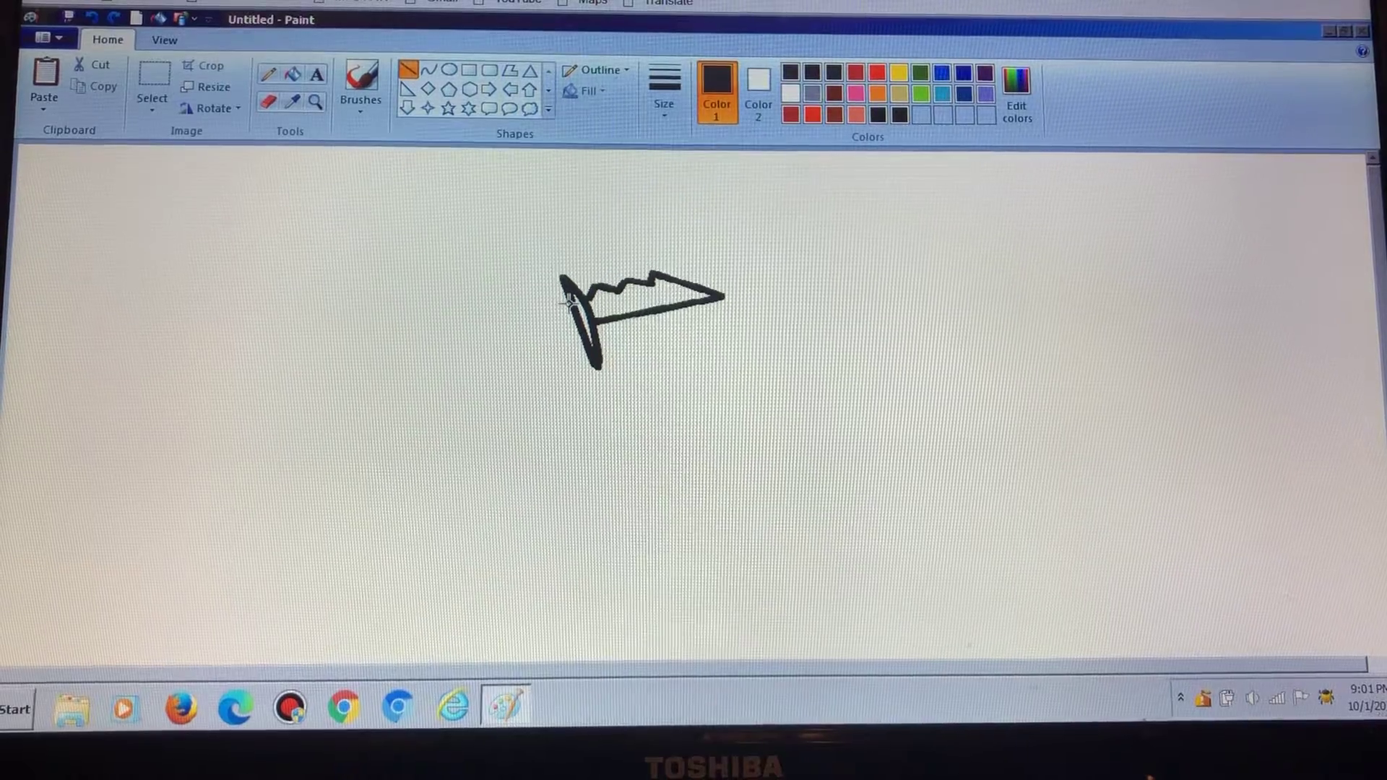
pyautogui.moveTo(568, 304); pyautogui.dragTo(538, 312)
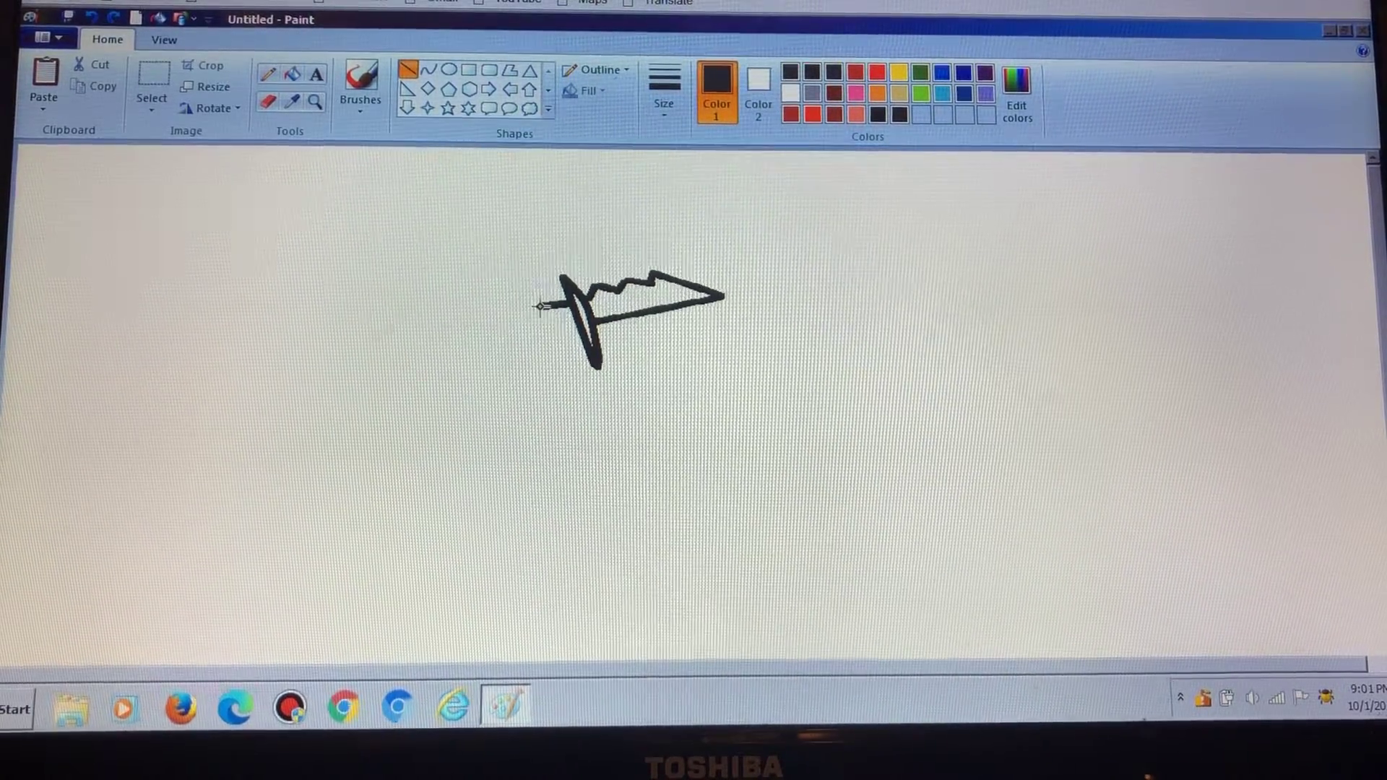
pyautogui.moveTo(575, 341); pyautogui.dragTo(557, 343)
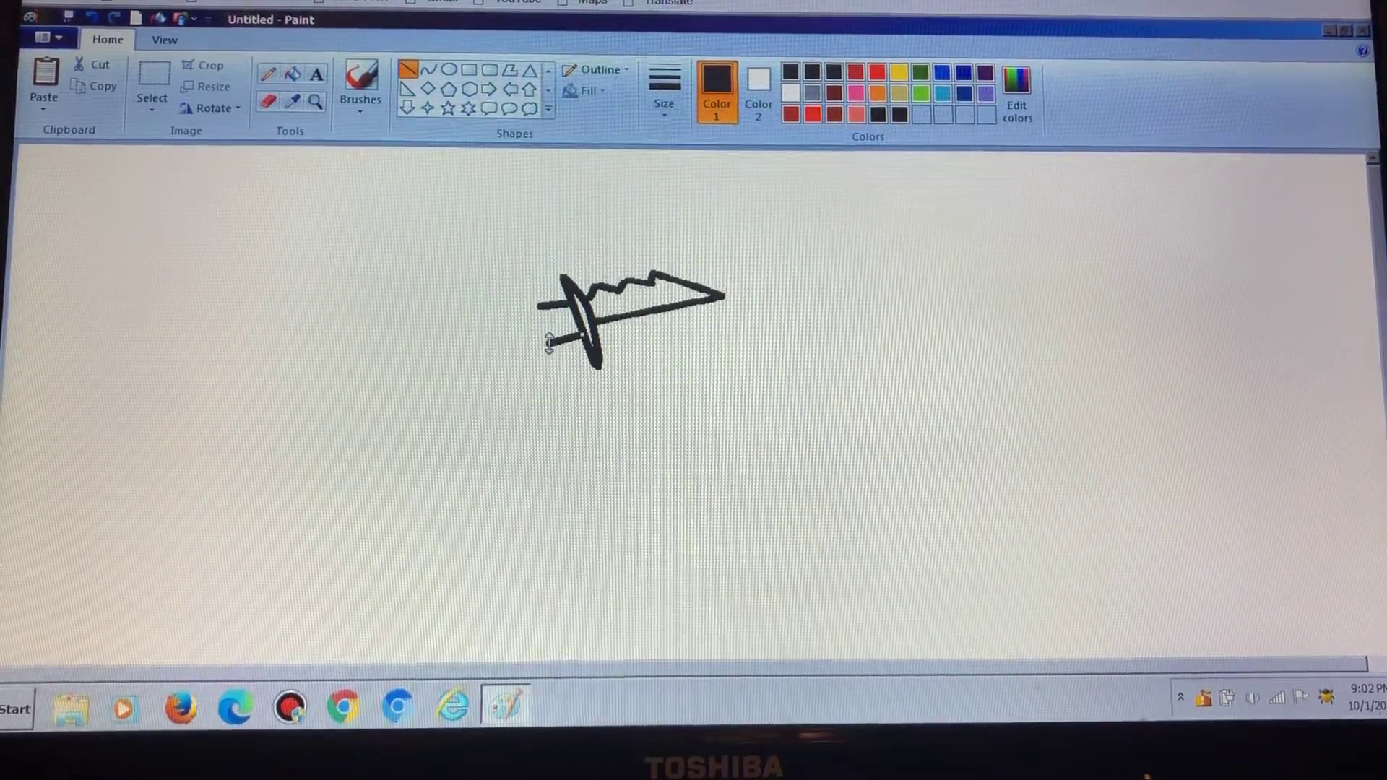
pyautogui.click(449, 70)
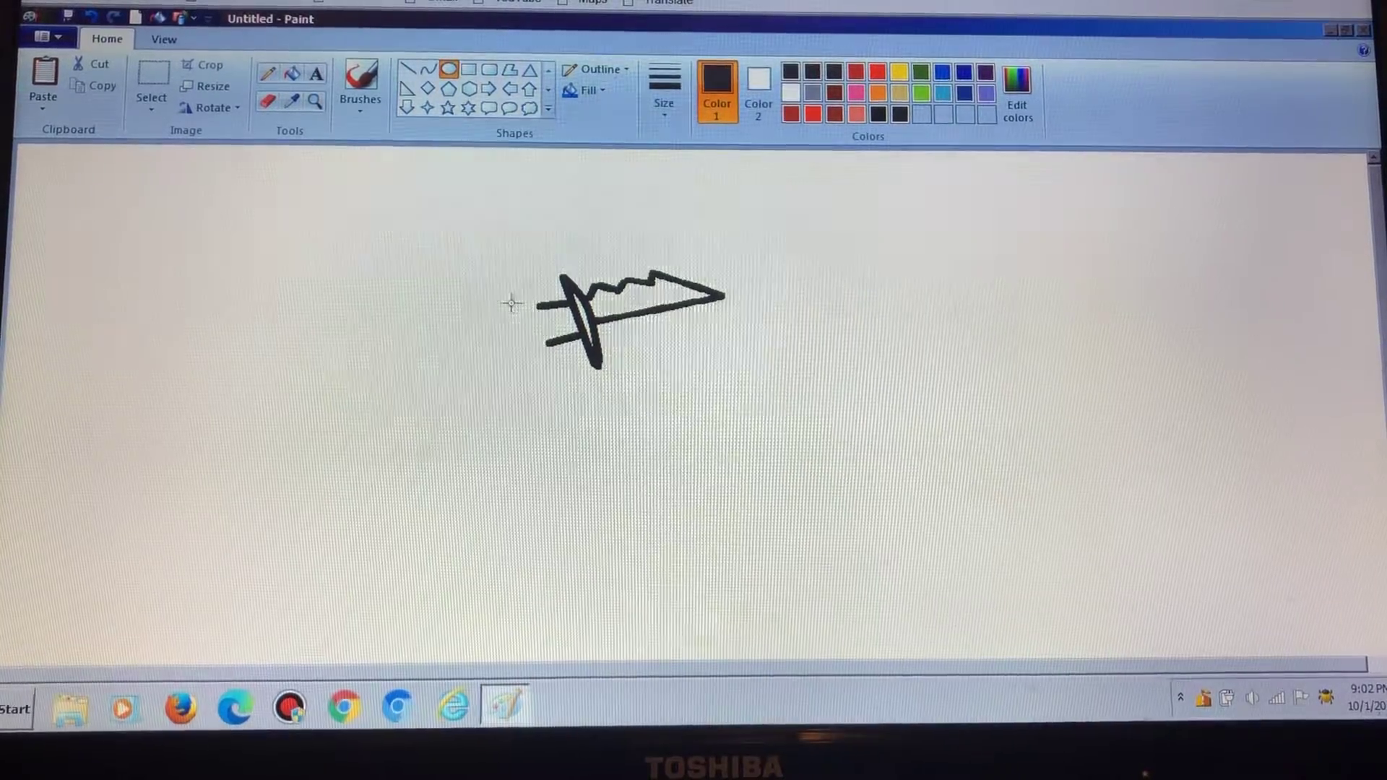
pyautogui.moveTo(511, 303); pyautogui.dragTo(534, 328)
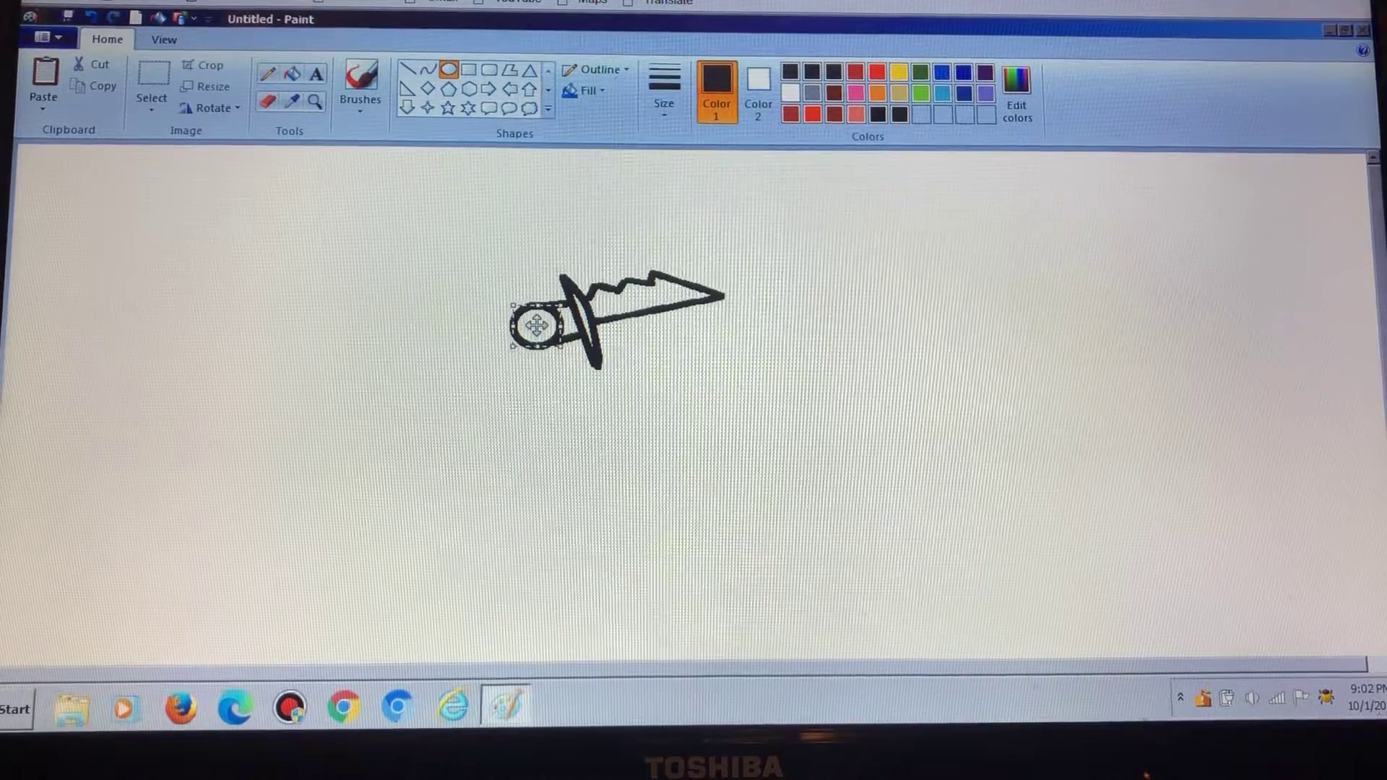
pyautogui.click(489, 229)
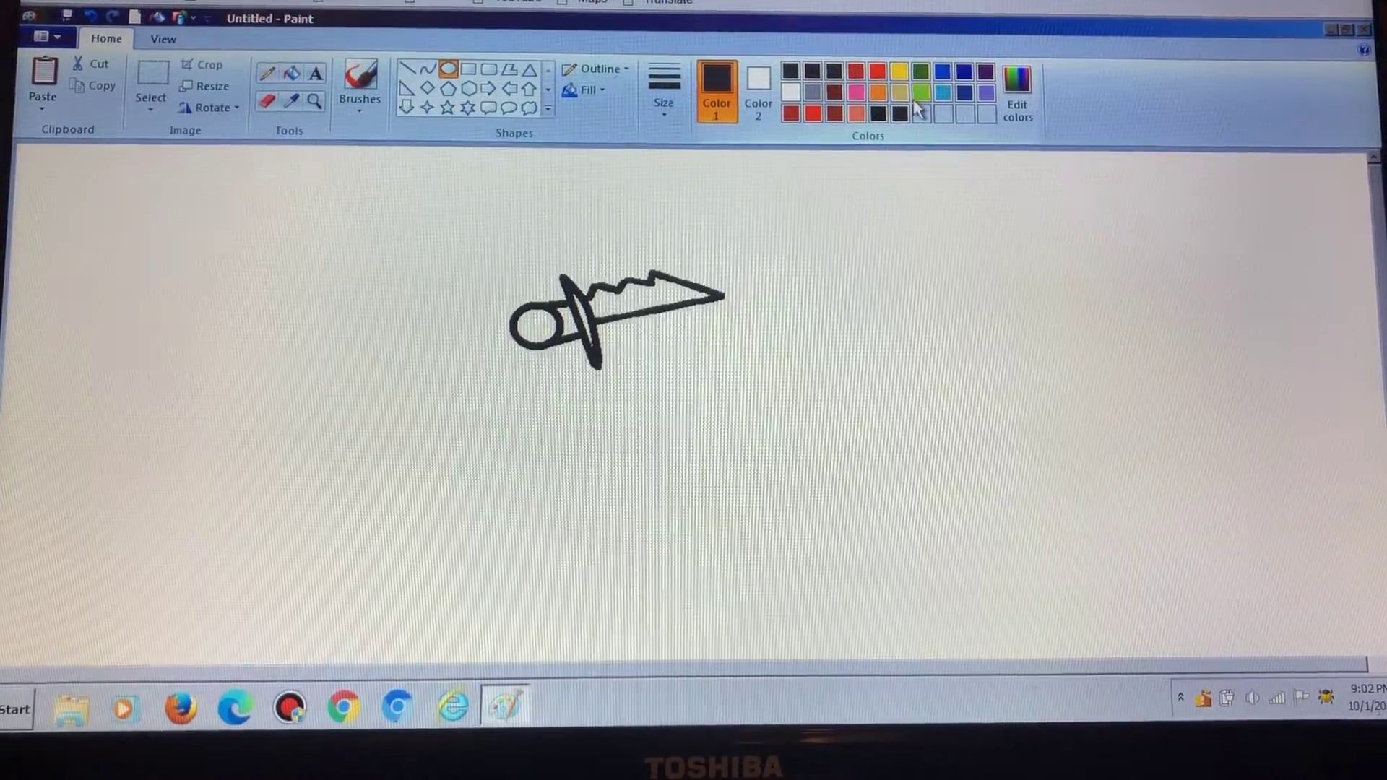
# - Erase the stray stroke inside the pommel circle, then choose Fill with color
pyautogui.click(266, 101)
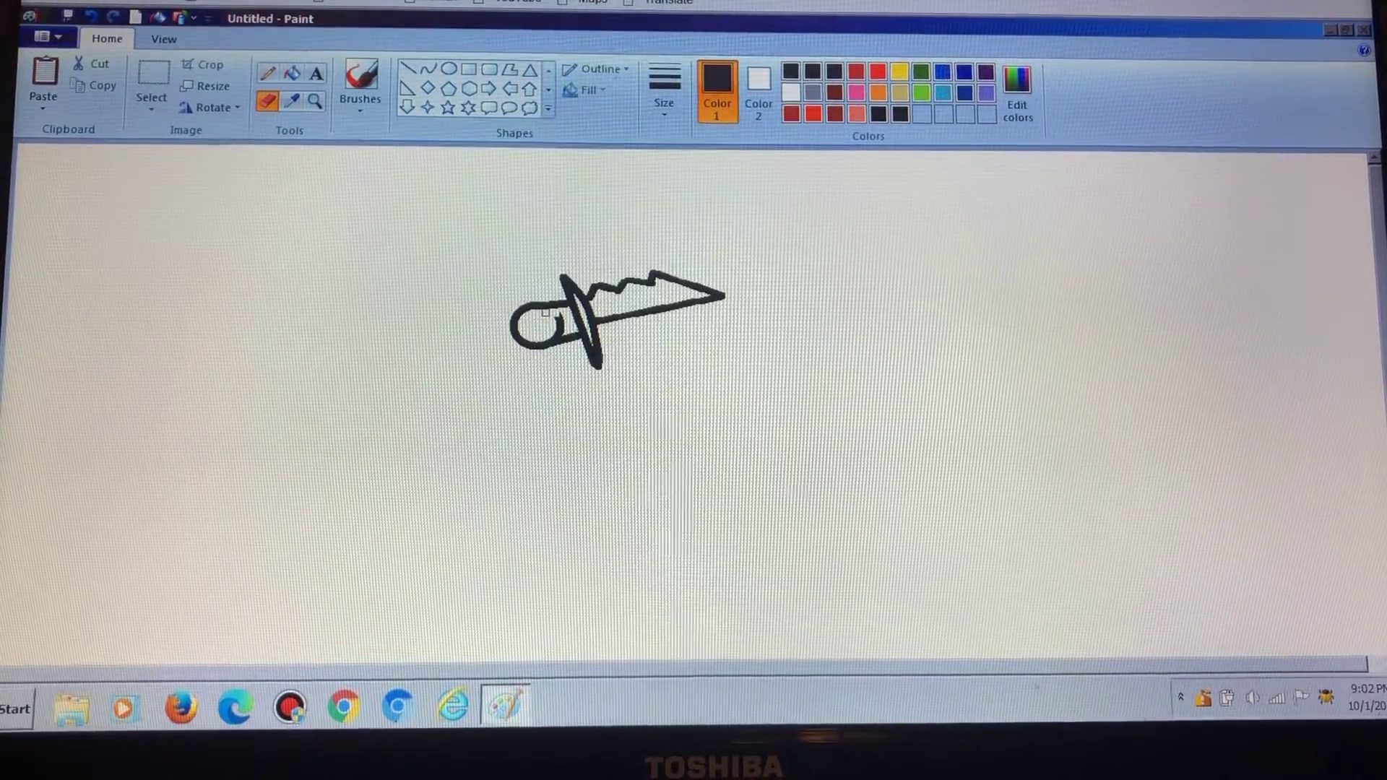
pyautogui.moveTo(547, 315); pyautogui.dragTo(559, 319)
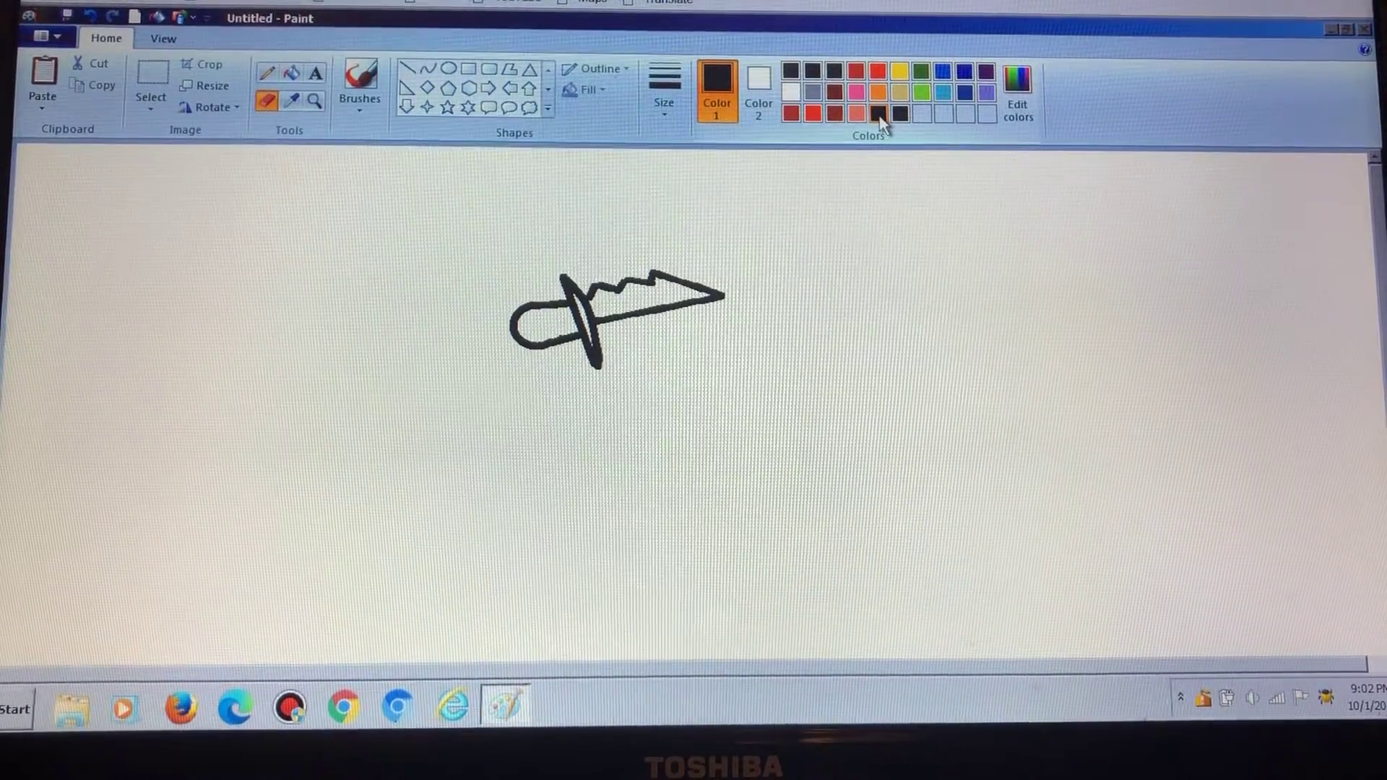
pyautogui.click(292, 73)
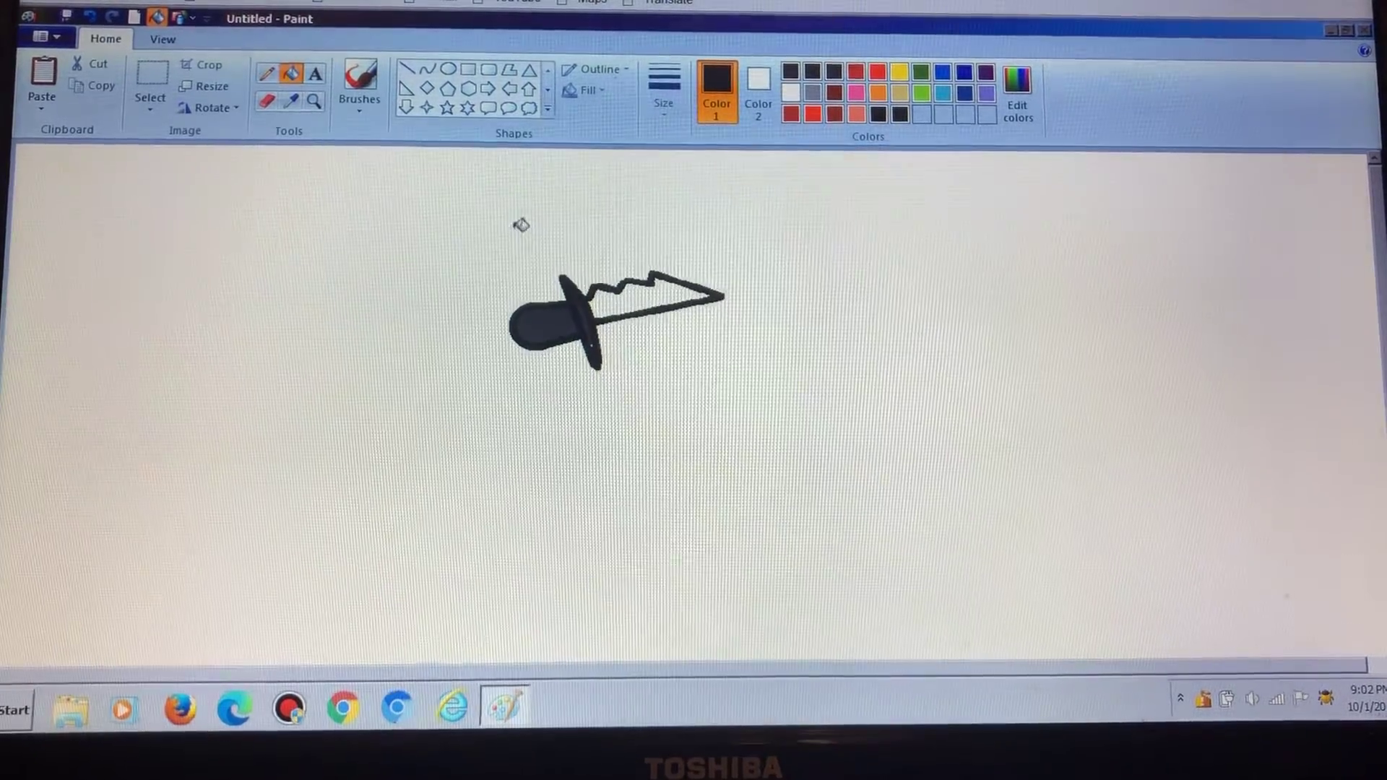
pyautogui.keyDown('ctrl'); pyautogui.scroll(3, 592, 273); pyautogui.keyUp('ctrl')
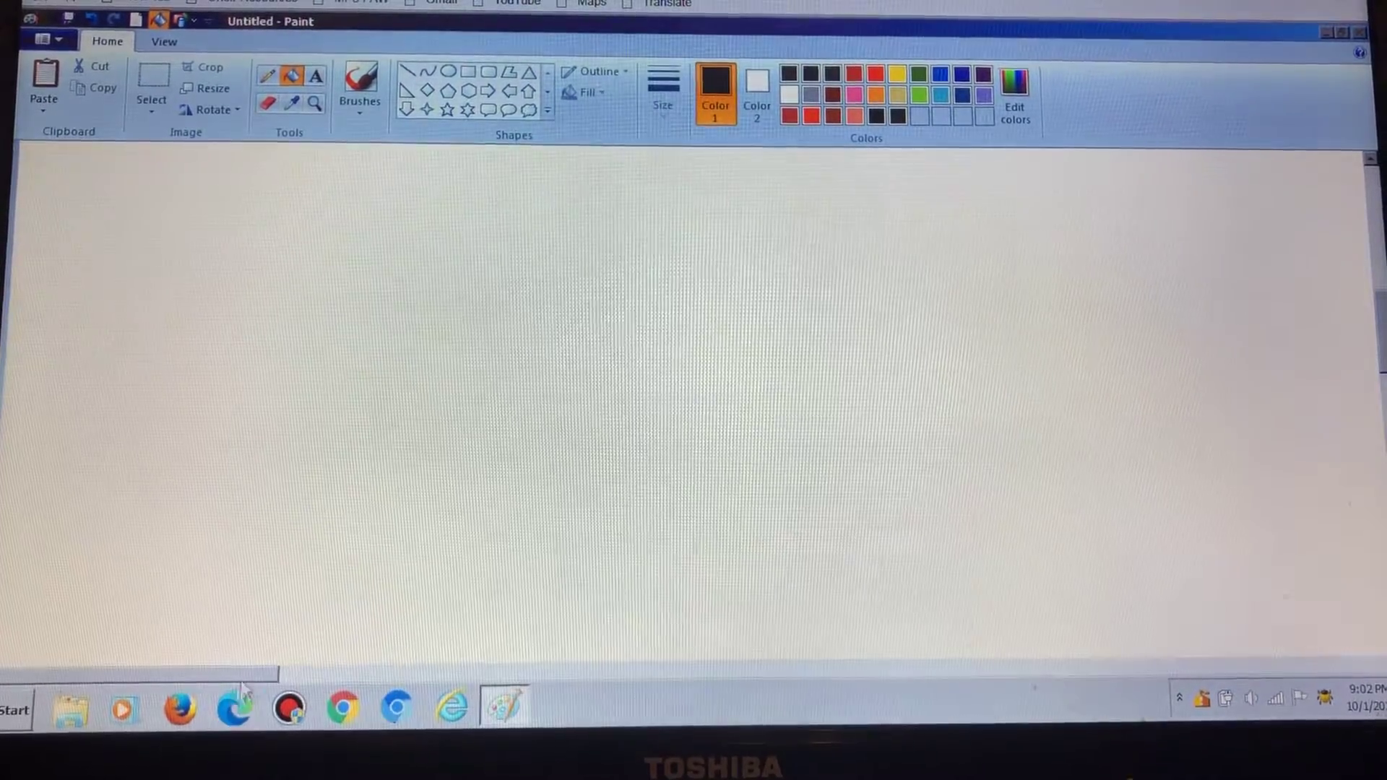
pyautogui.moveTo(248, 671)
pyautogui.mouseDown()
pyautogui.moveTo(524, 643)
pyautogui.moveTo(753, 560)
pyautogui.mouseUp()
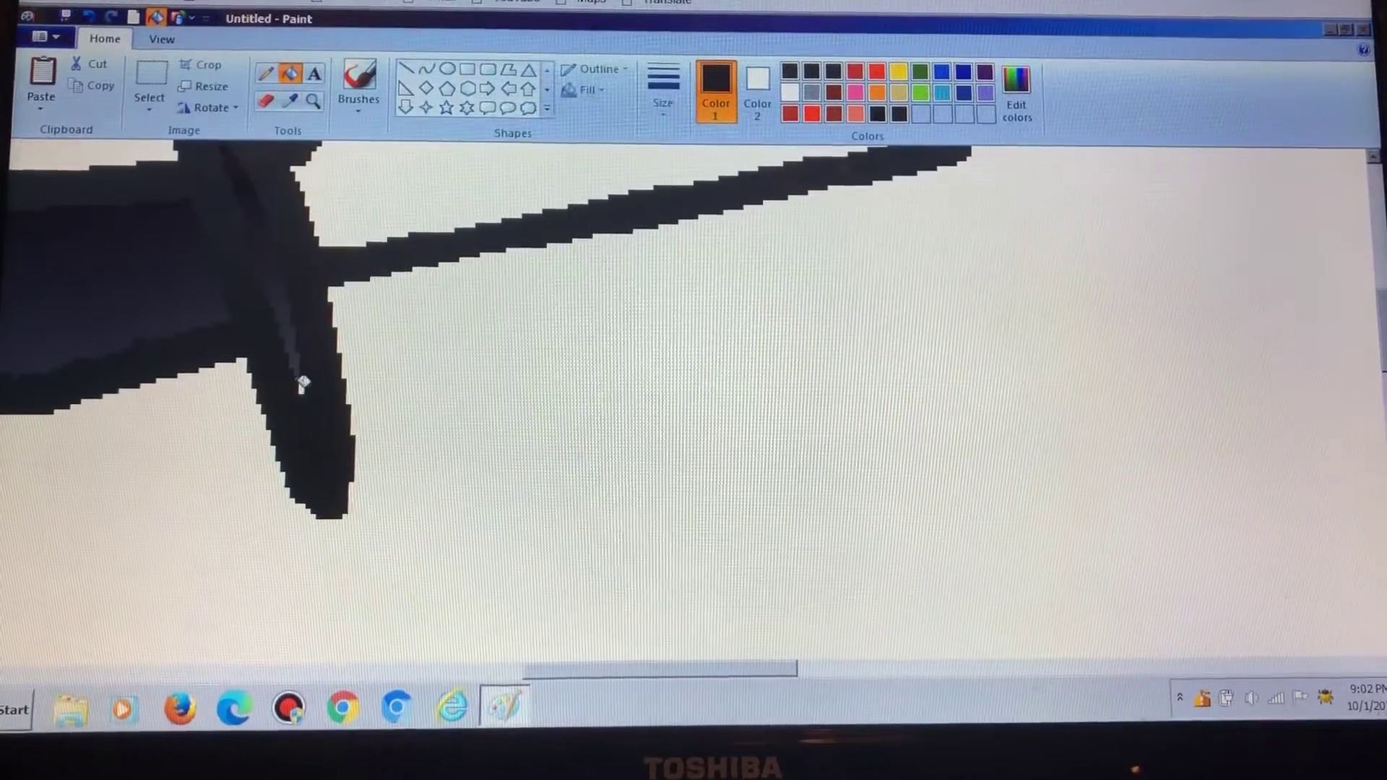
pyautogui.keyDown('ctrl'); pyautogui.scroll(-1, 366, 346); pyautogui.keyUp('ctrl')
pyautogui.keyDown('ctrl'); pyautogui.scroll(-2, 368, 346); pyautogui.keyUp('ctrl')
pyautogui.keyDown('ctrl'); pyautogui.scroll(2, 625, 458); pyautogui.keyUp('ctrl')
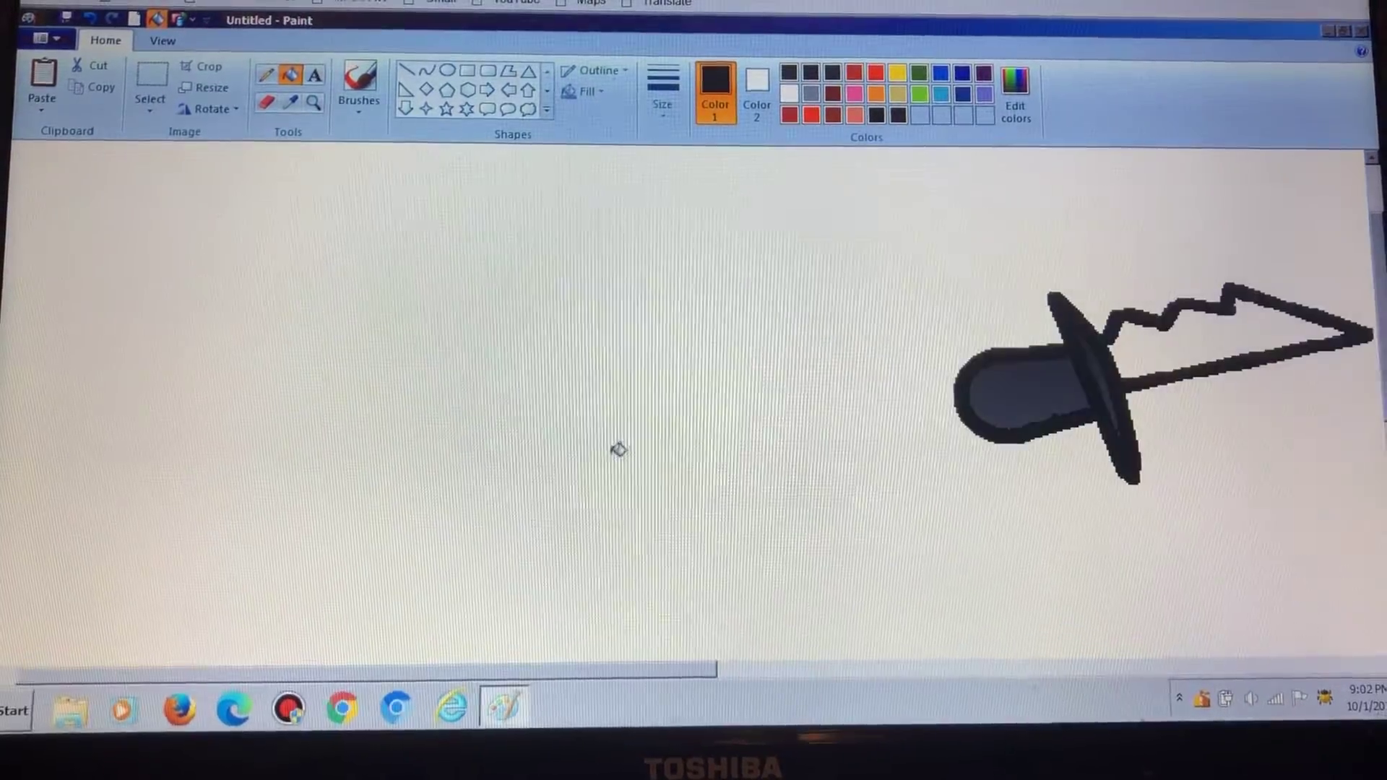
pyautogui.moveTo(546, 681); pyautogui.dragTo(787, 675)
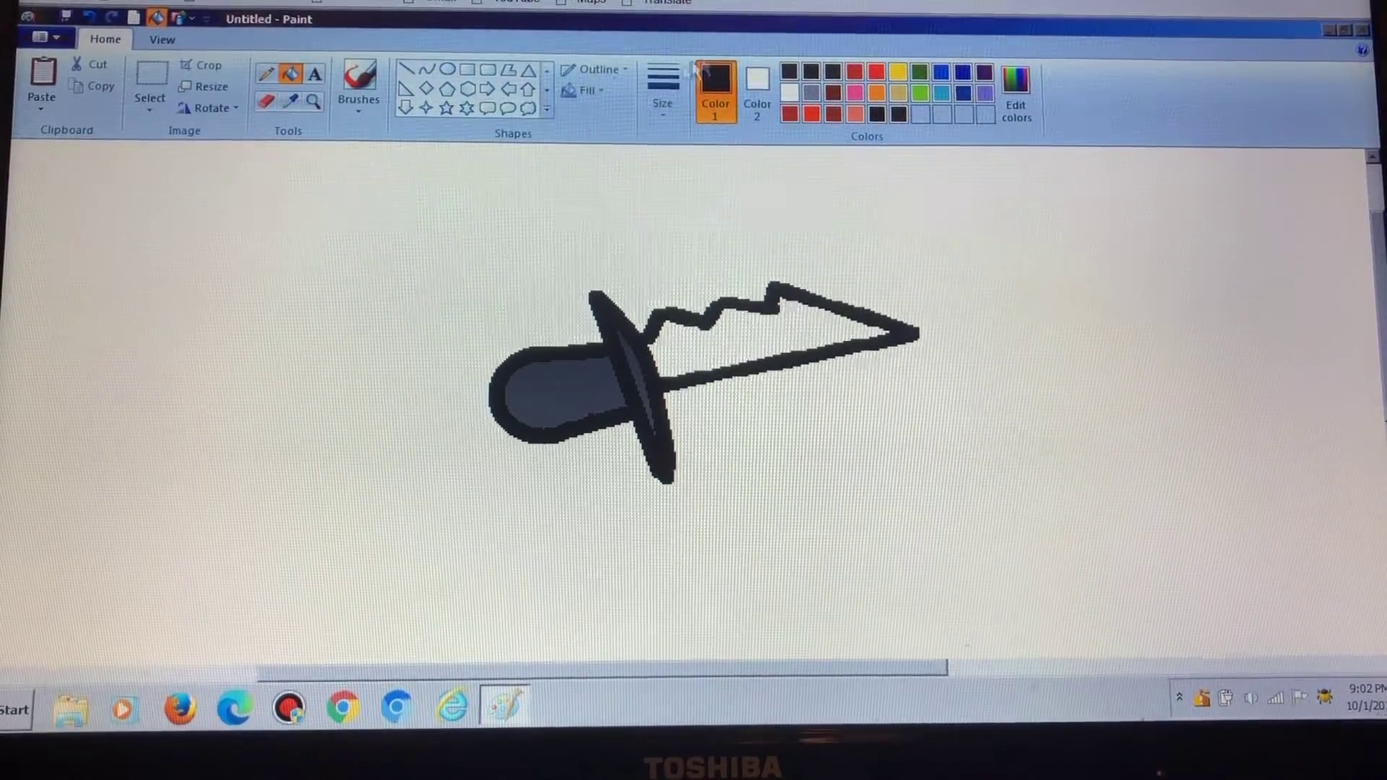
# - Draw a grey line across the blade and fill the small section beside it grey
pyautogui.click(812, 93)
pyautogui.click(409, 69)
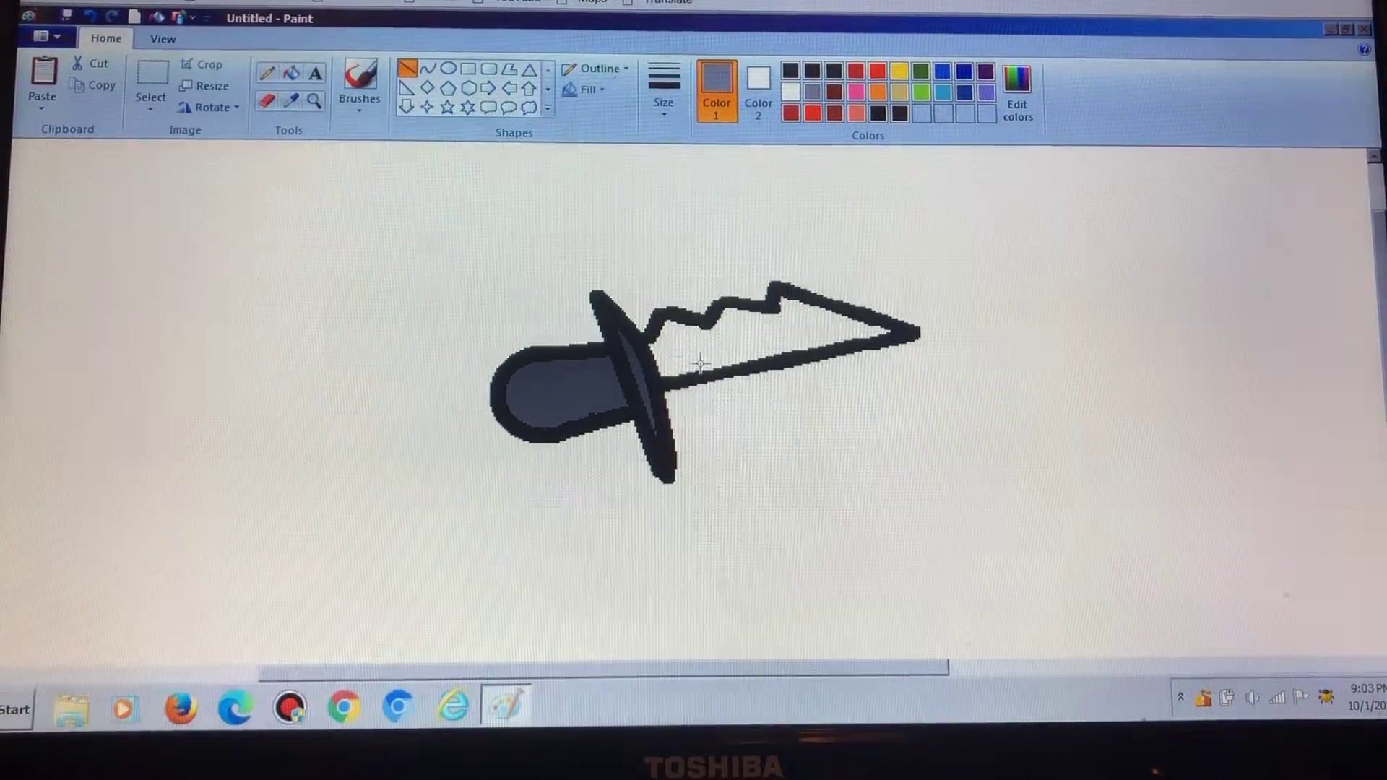
pyautogui.moveTo(703, 352)
pyautogui.mouseDown()
pyautogui.moveTo(703, 333)
pyautogui.moveTo(687, 369)
pyautogui.mouseUp()
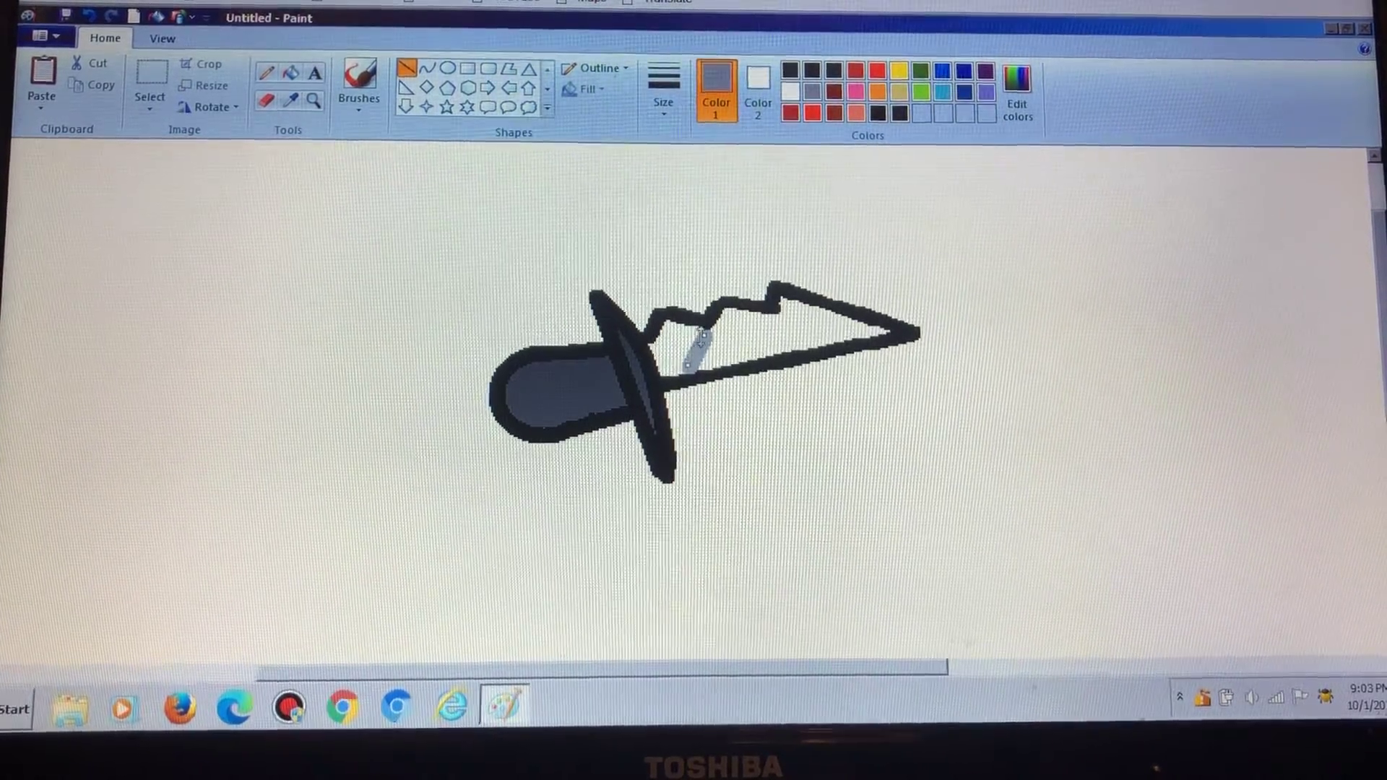
pyautogui.moveTo(703, 333); pyautogui.dragTo(692, 332)
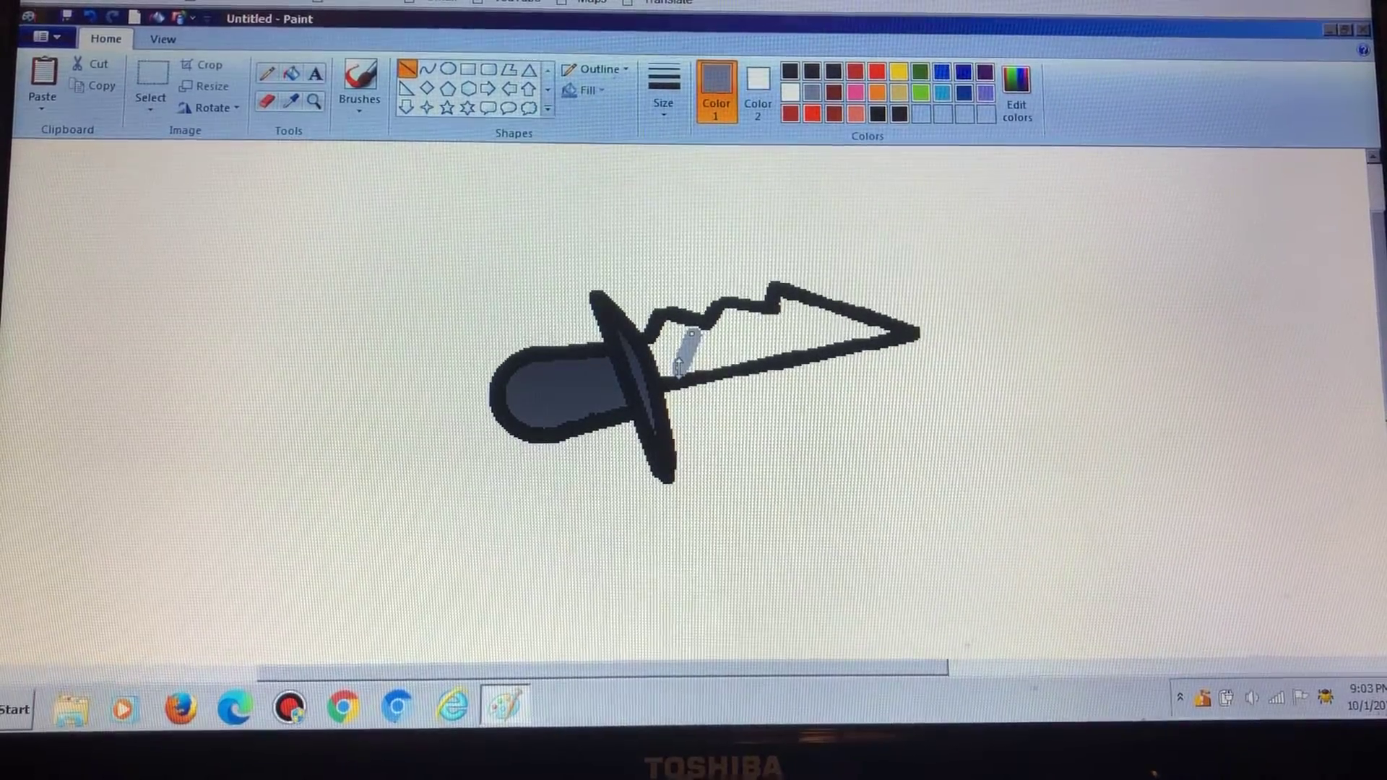
pyautogui.click(291, 73)
pyautogui.click(683, 337)
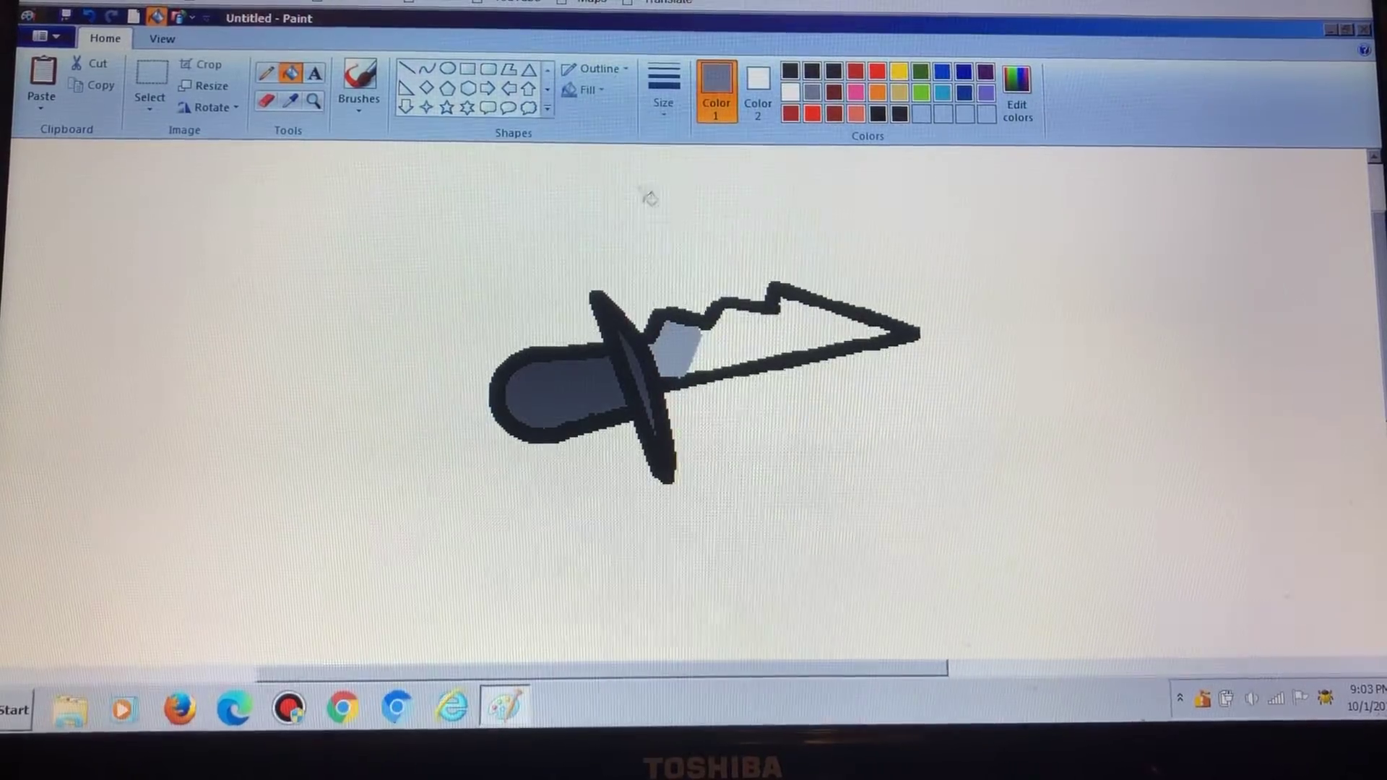
# - Draw another grey stroke across the blade and fill its tip triangle light grey
pyautogui.click(407, 68)
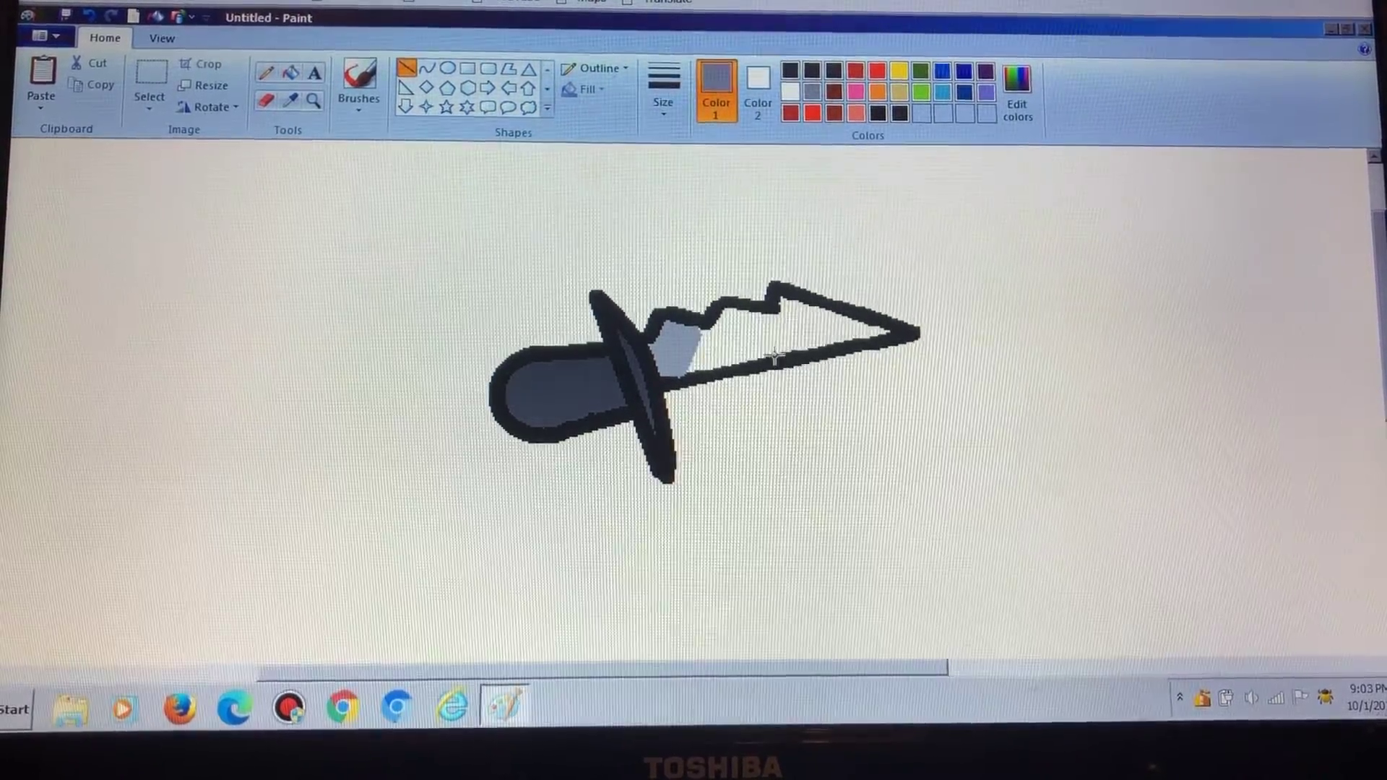
pyautogui.moveTo(776, 352); pyautogui.dragTo(794, 306)
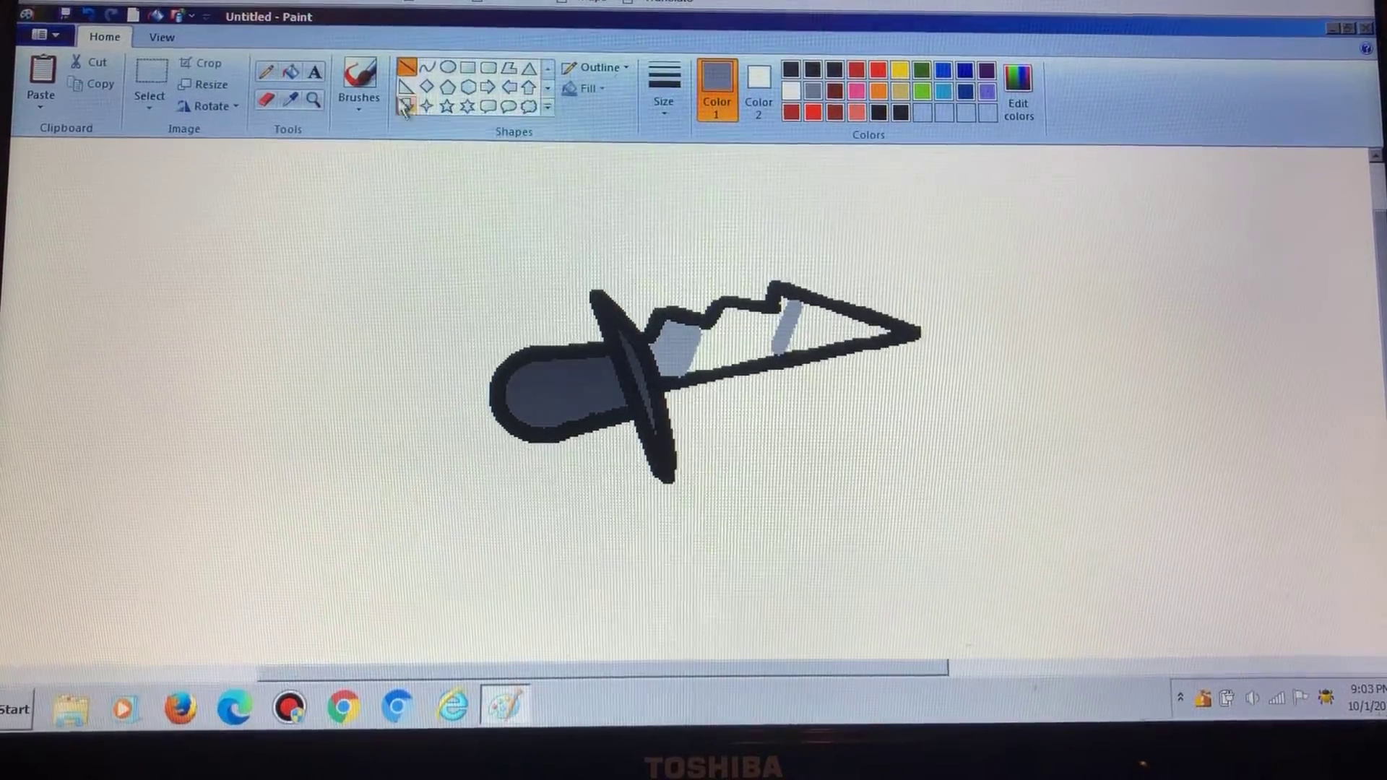
pyautogui.click(290, 72)
pyautogui.click(830, 332)
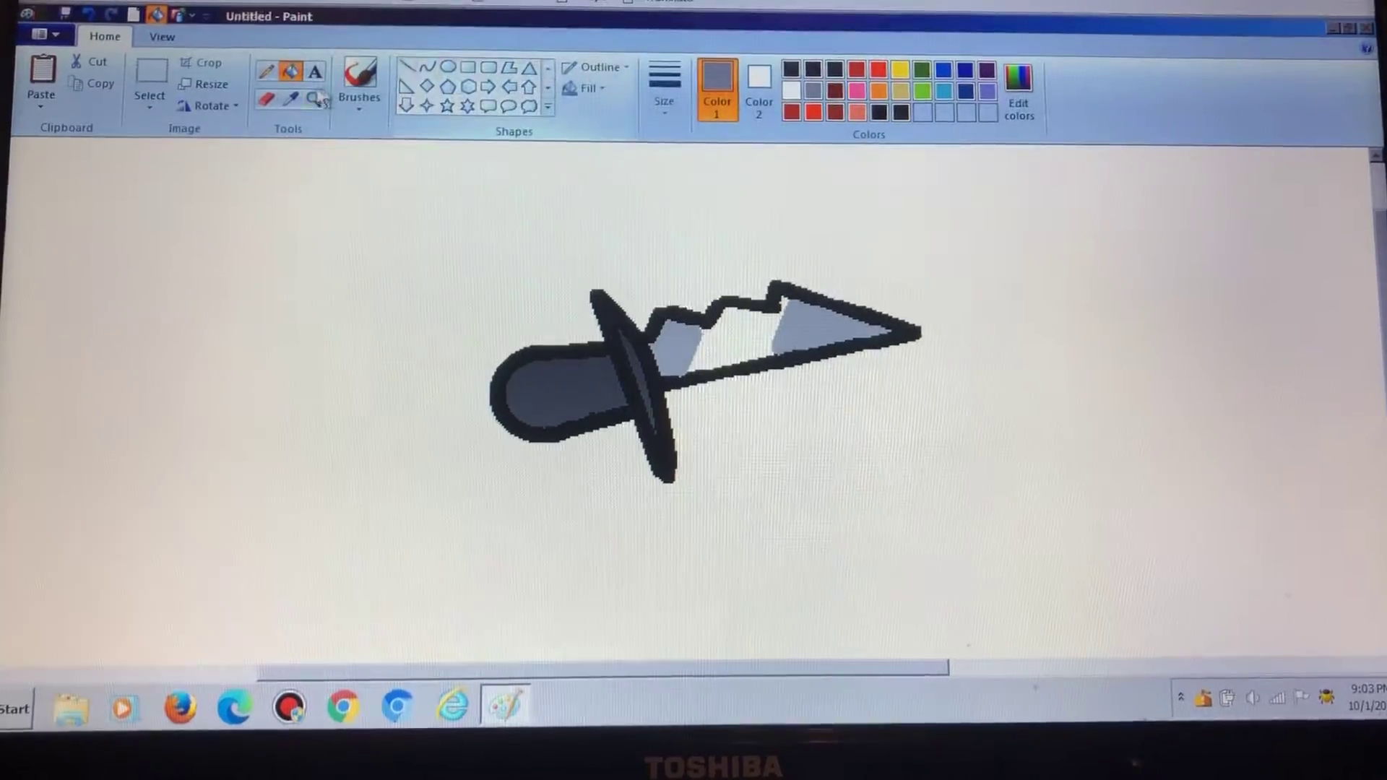
pyautogui.click(265, 72)
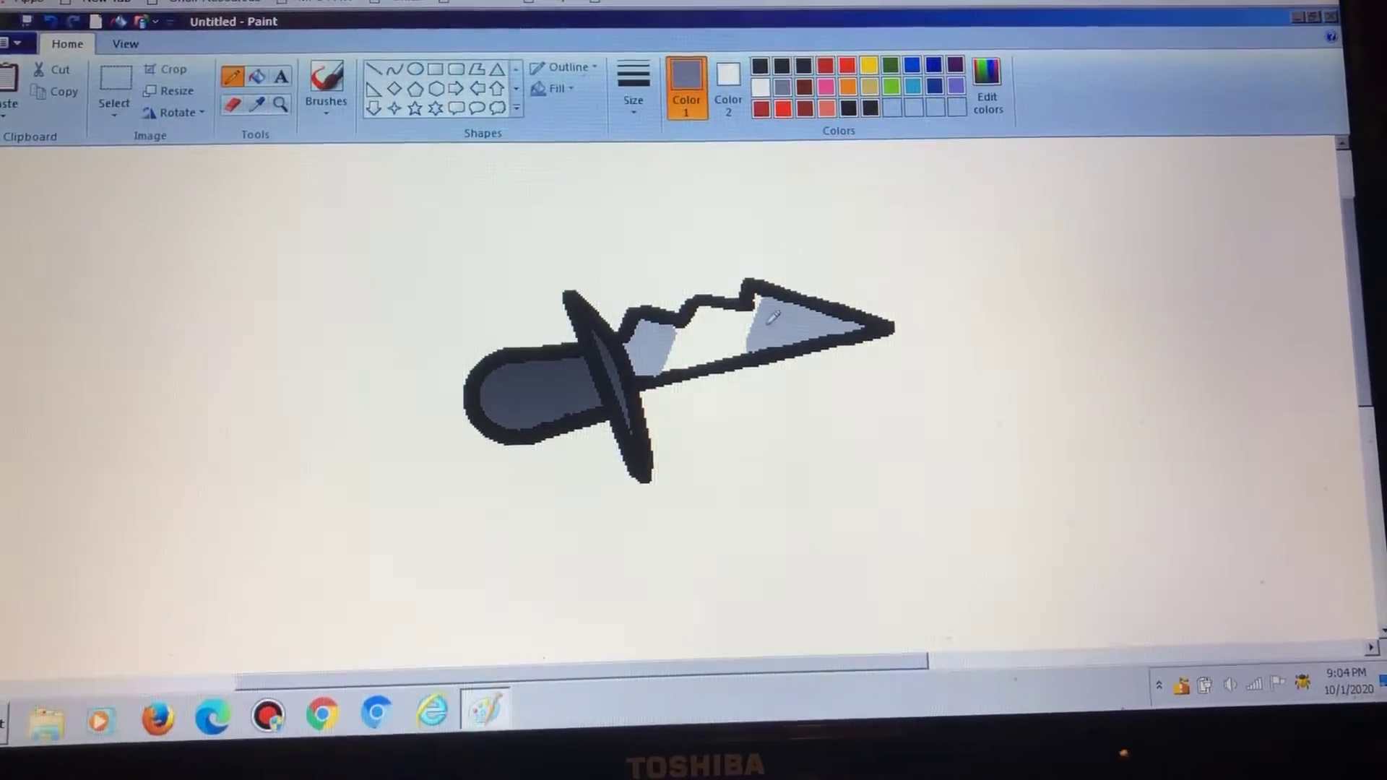
# - Mix a slightly lighter grey by raising the luminance and save it as a custom colour
pyautogui.click(986, 88)
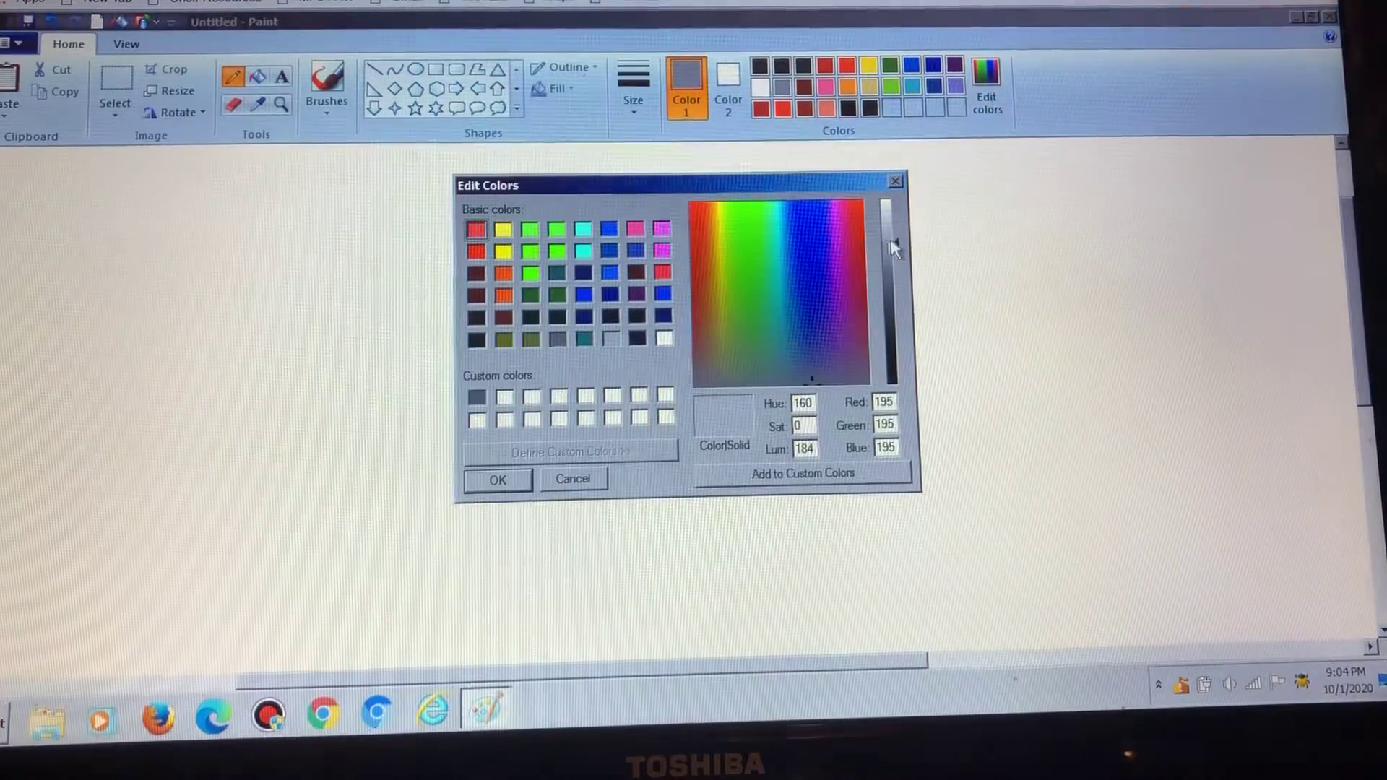
pyautogui.click(891, 231)
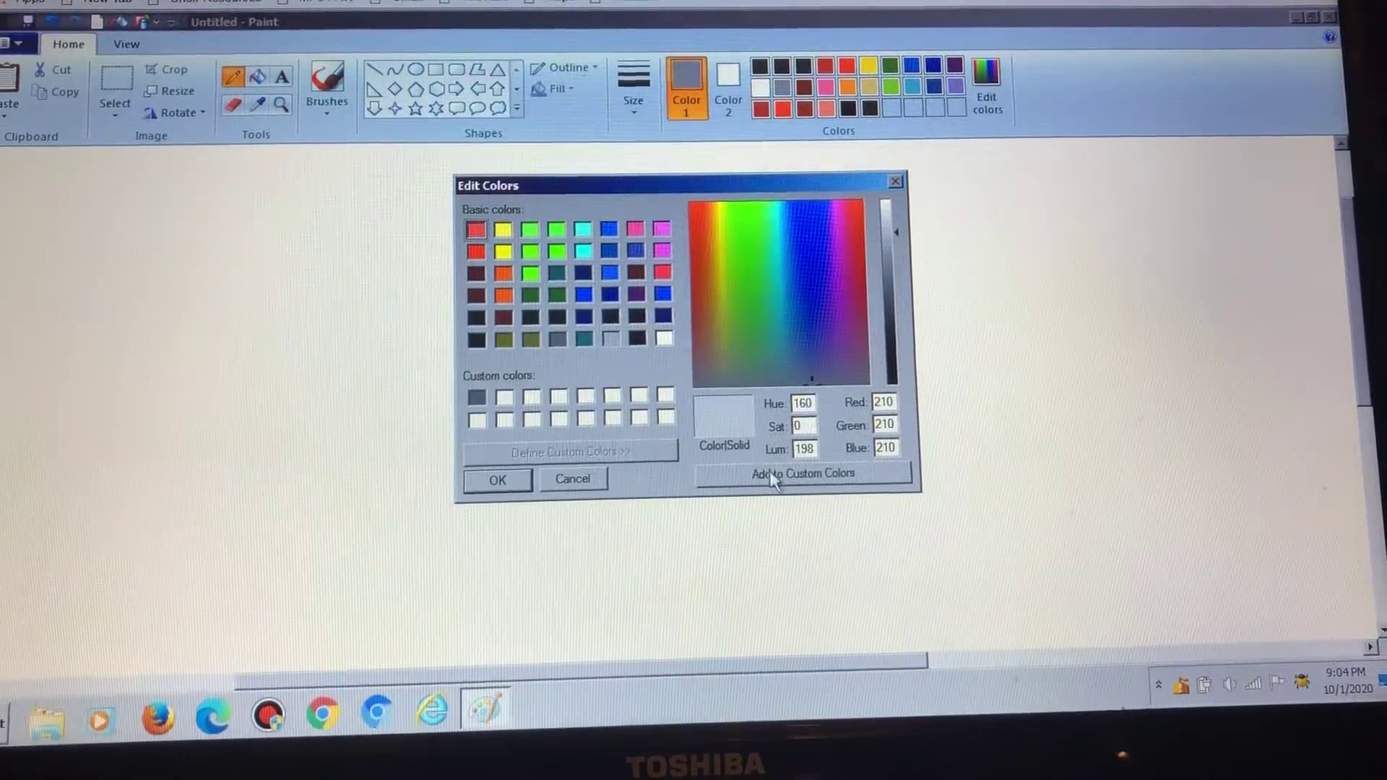
pyautogui.click(498, 481)
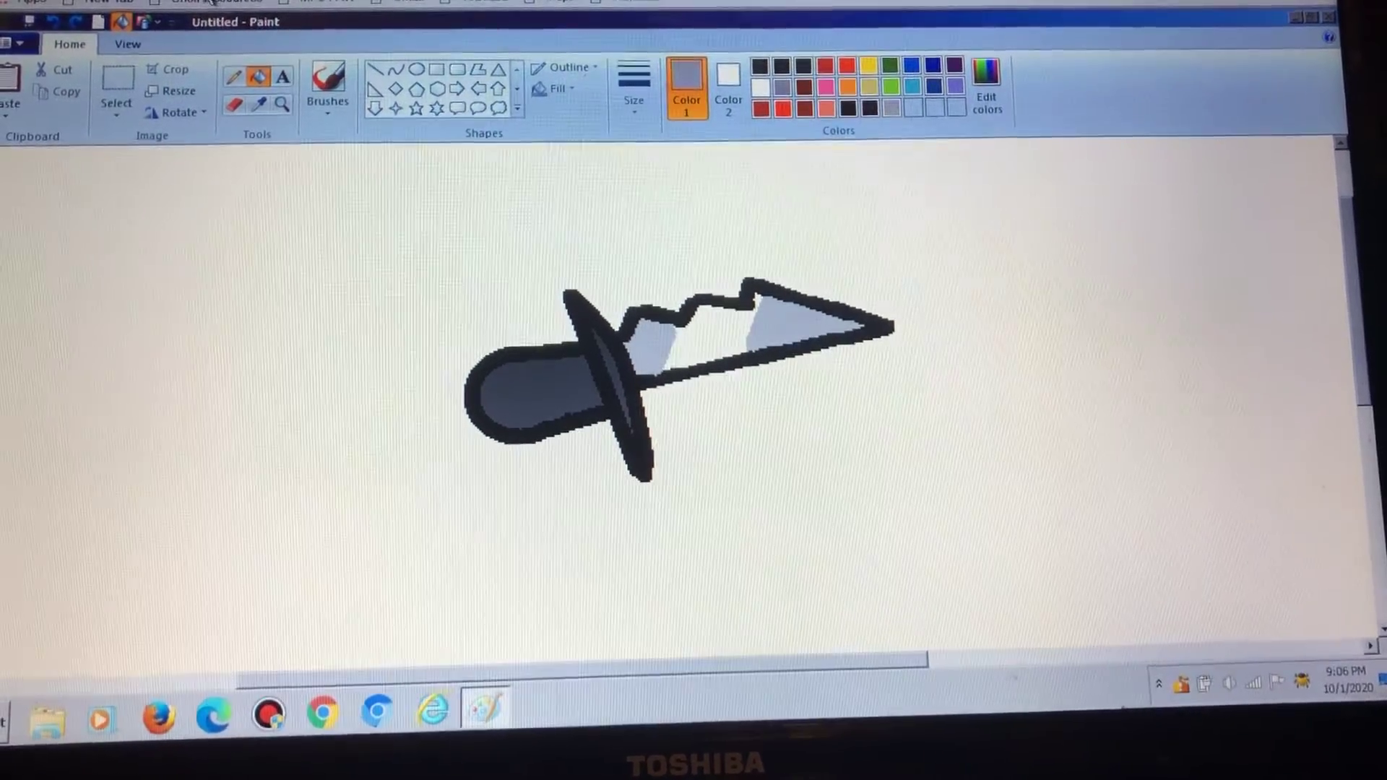
pyautogui.scroll(-1, 311, 164)
pyautogui.scroll(-1, 362, 149)
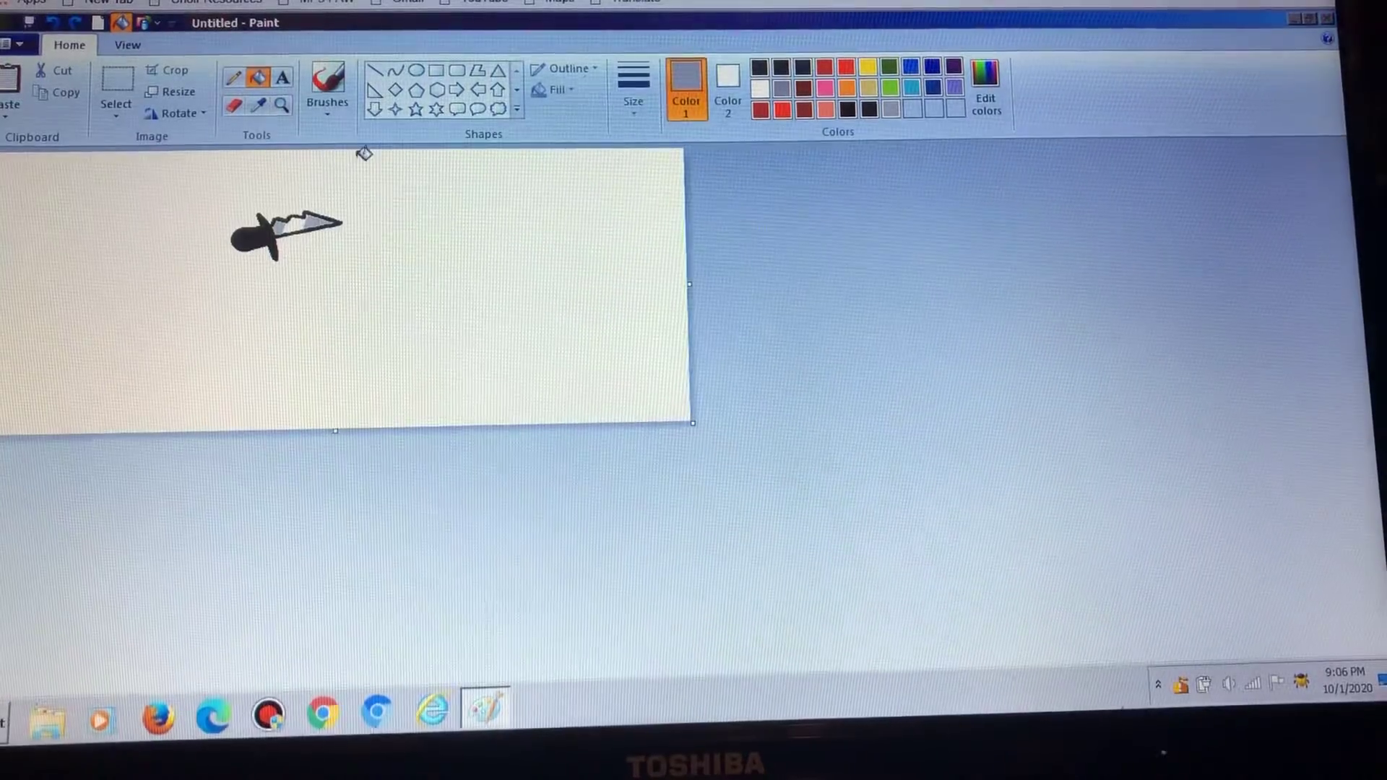
pyautogui.scroll(1, 461, 278)
# - Draw a black-outlined outer oval left of the knife and flatten it slightly
pyautogui.click(867, 68)
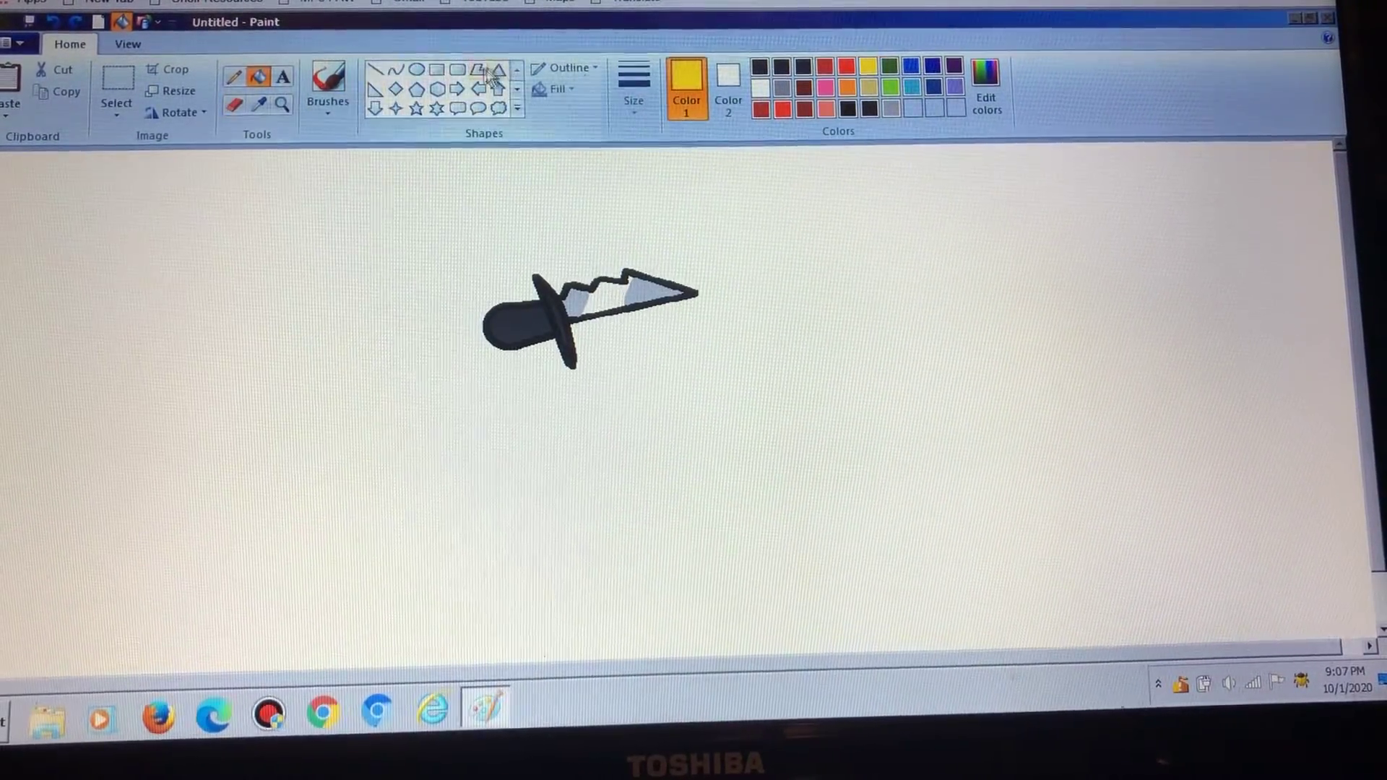
pyautogui.click(417, 75)
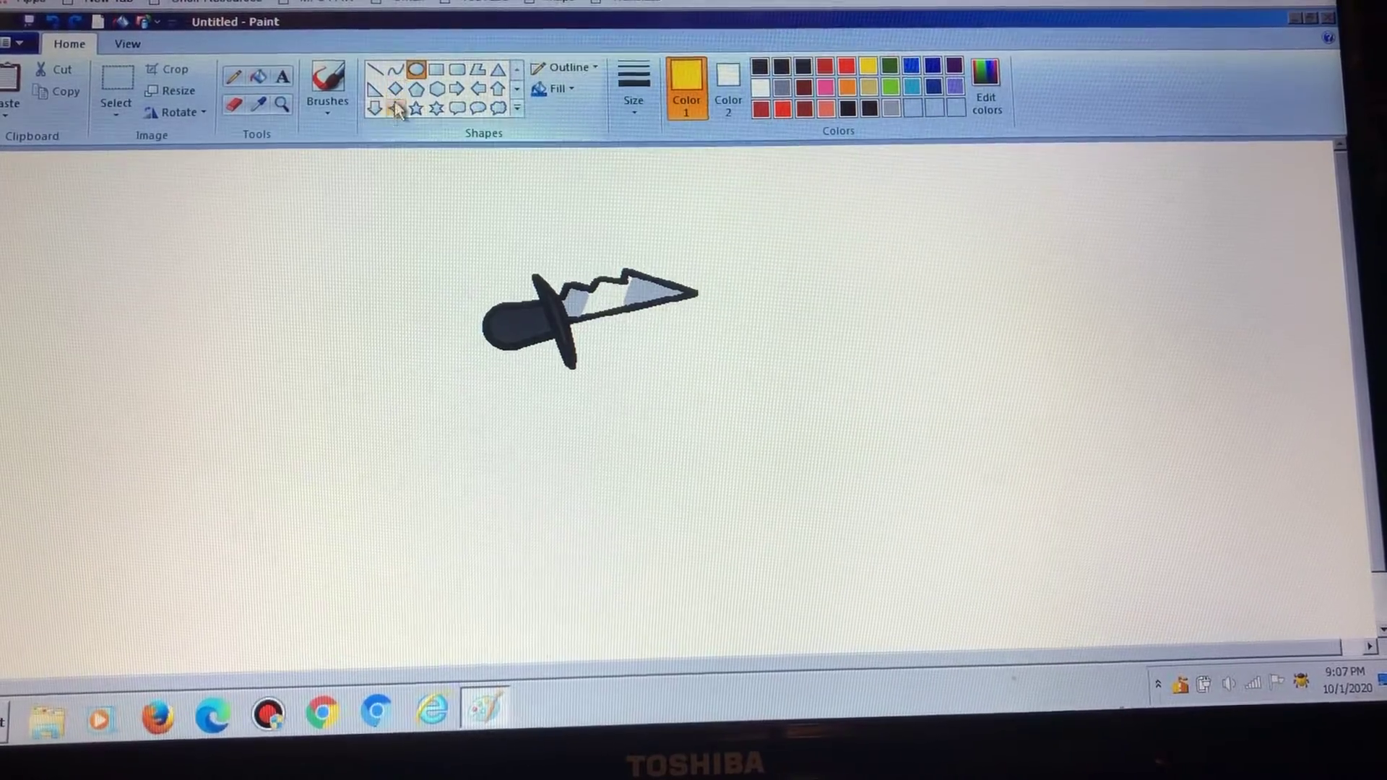
pyautogui.moveTo(161, 247); pyautogui.dragTo(352, 353)
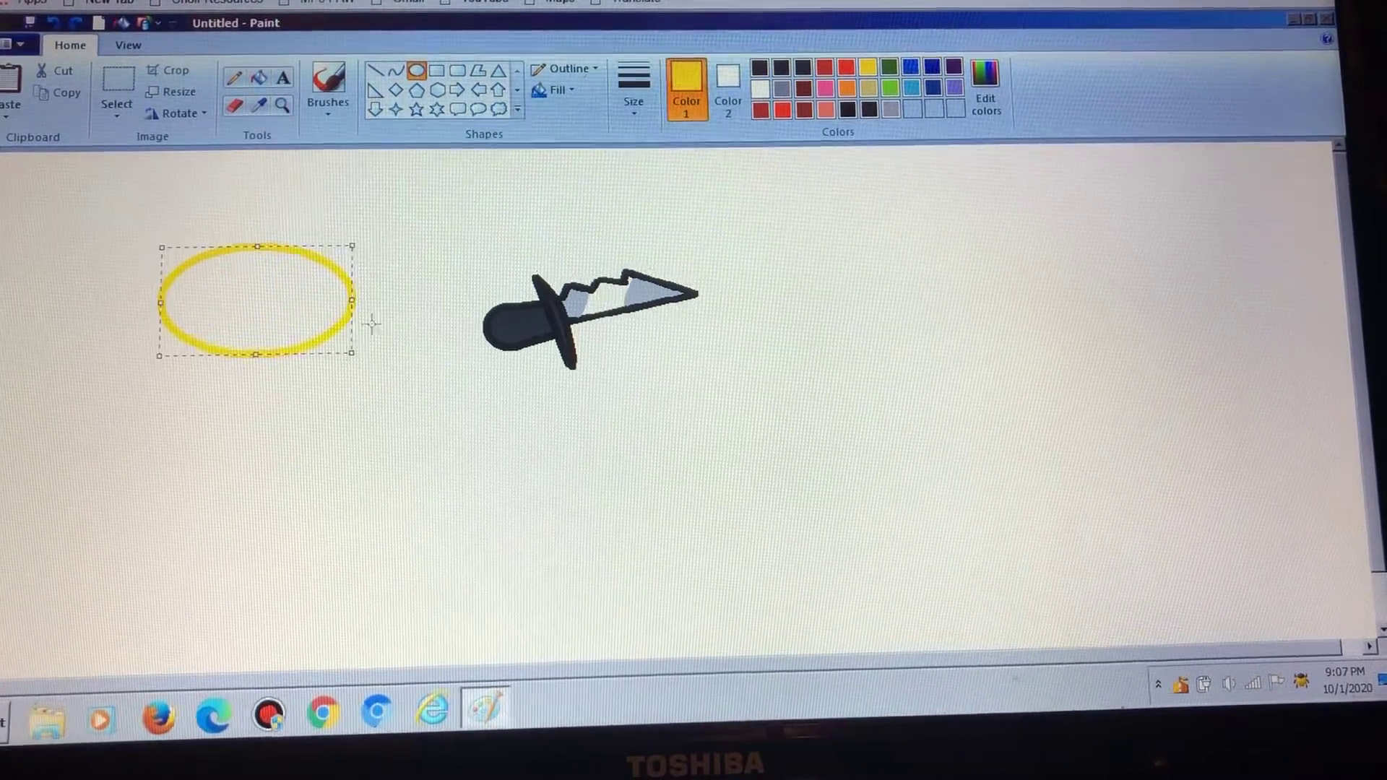
pyautogui.click(760, 69)
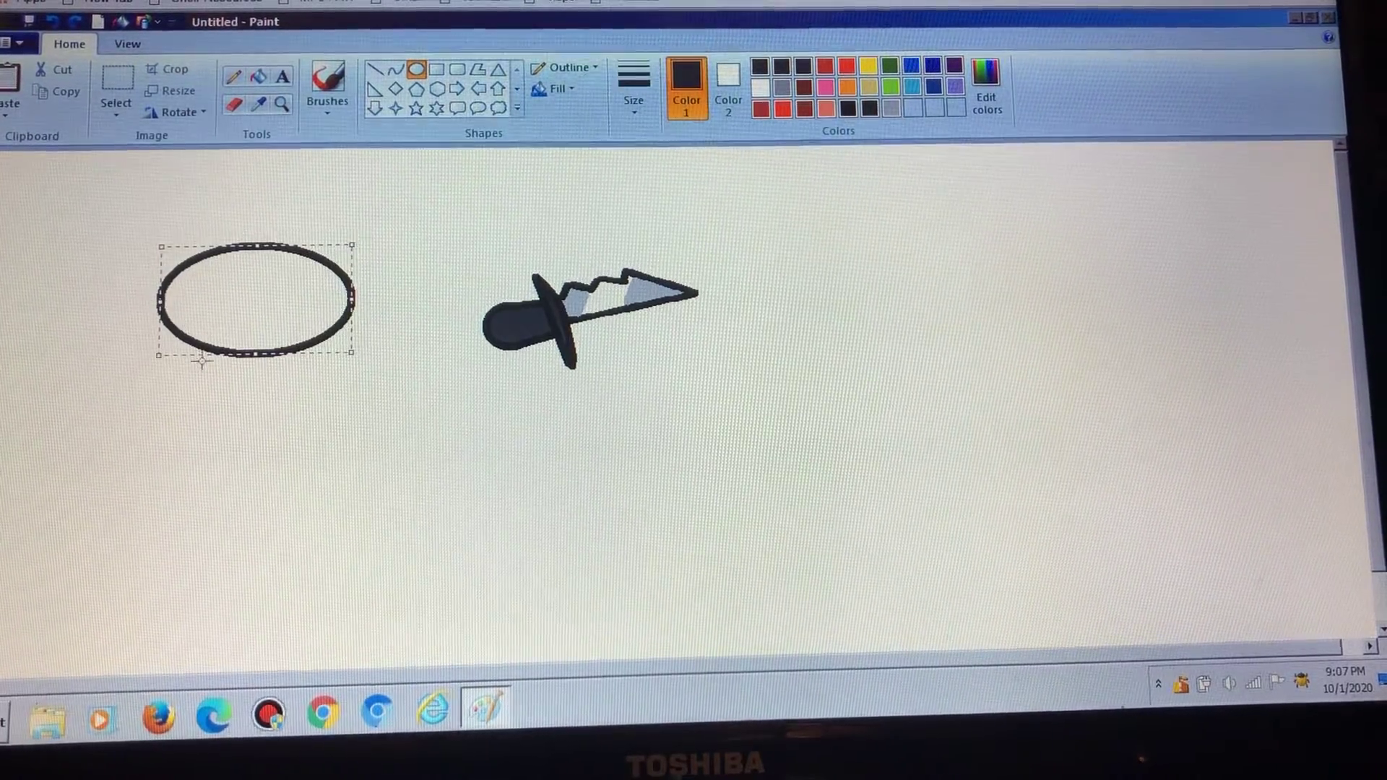
pyautogui.moveTo(261, 355); pyautogui.dragTo(258, 341)
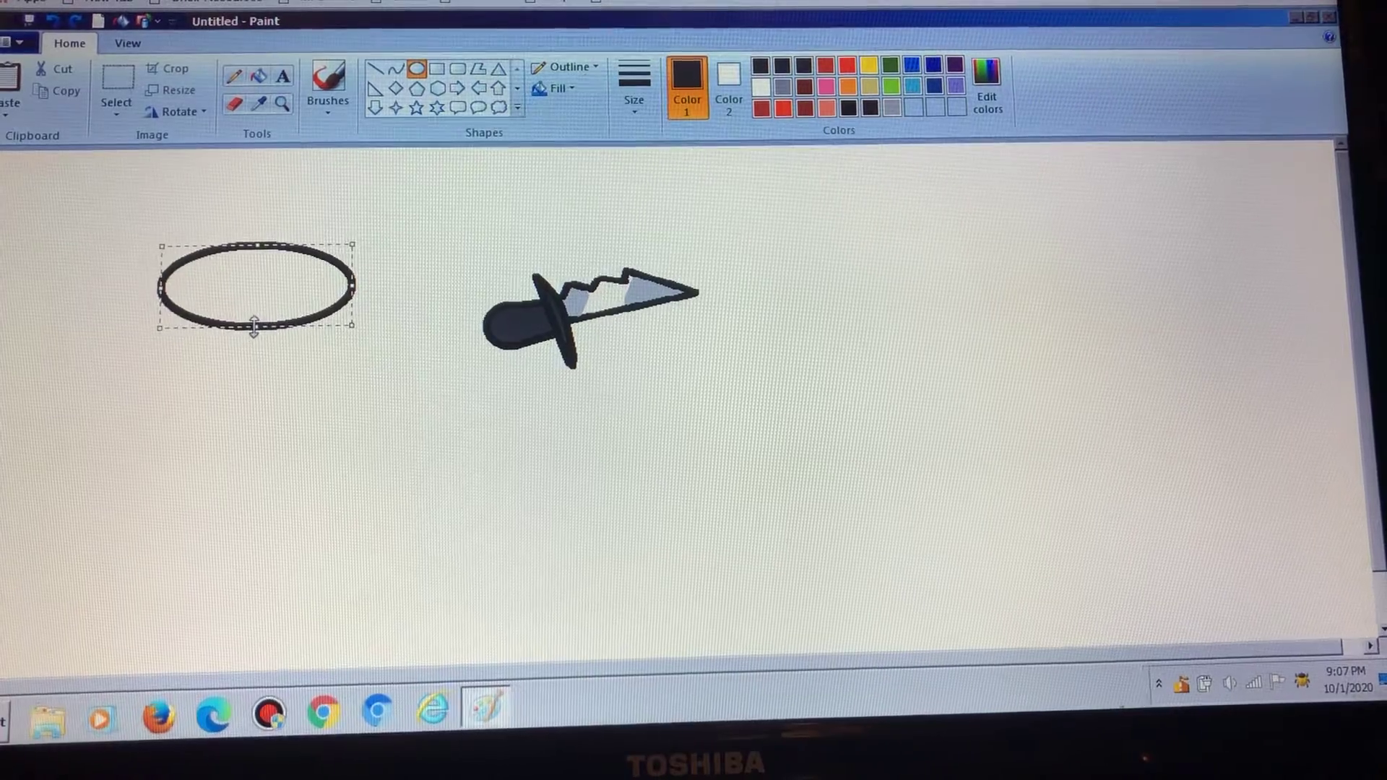
pyautogui.click(94, 208)
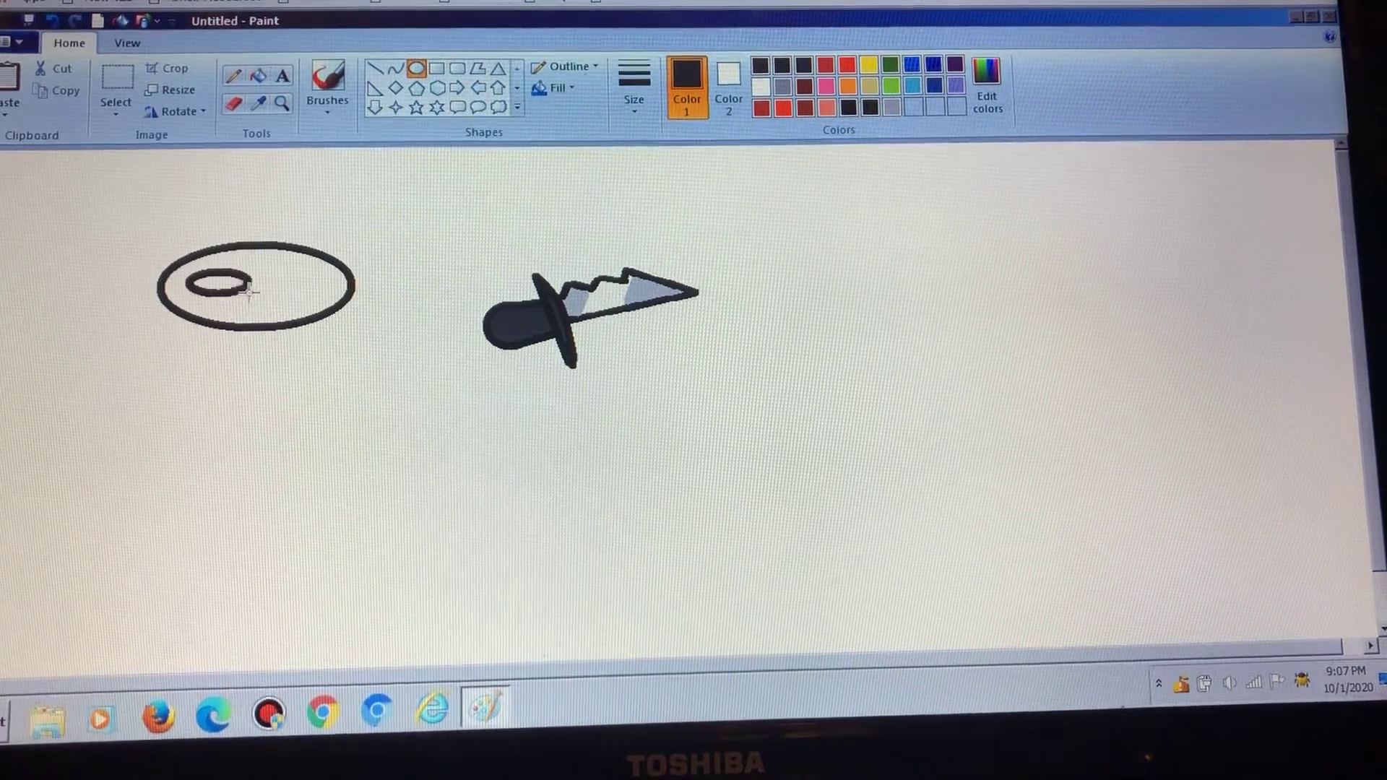
# - Draw a thinner-outlined inner oval nested inside the outer one, adjusting its size
pyautogui.click(633, 87)
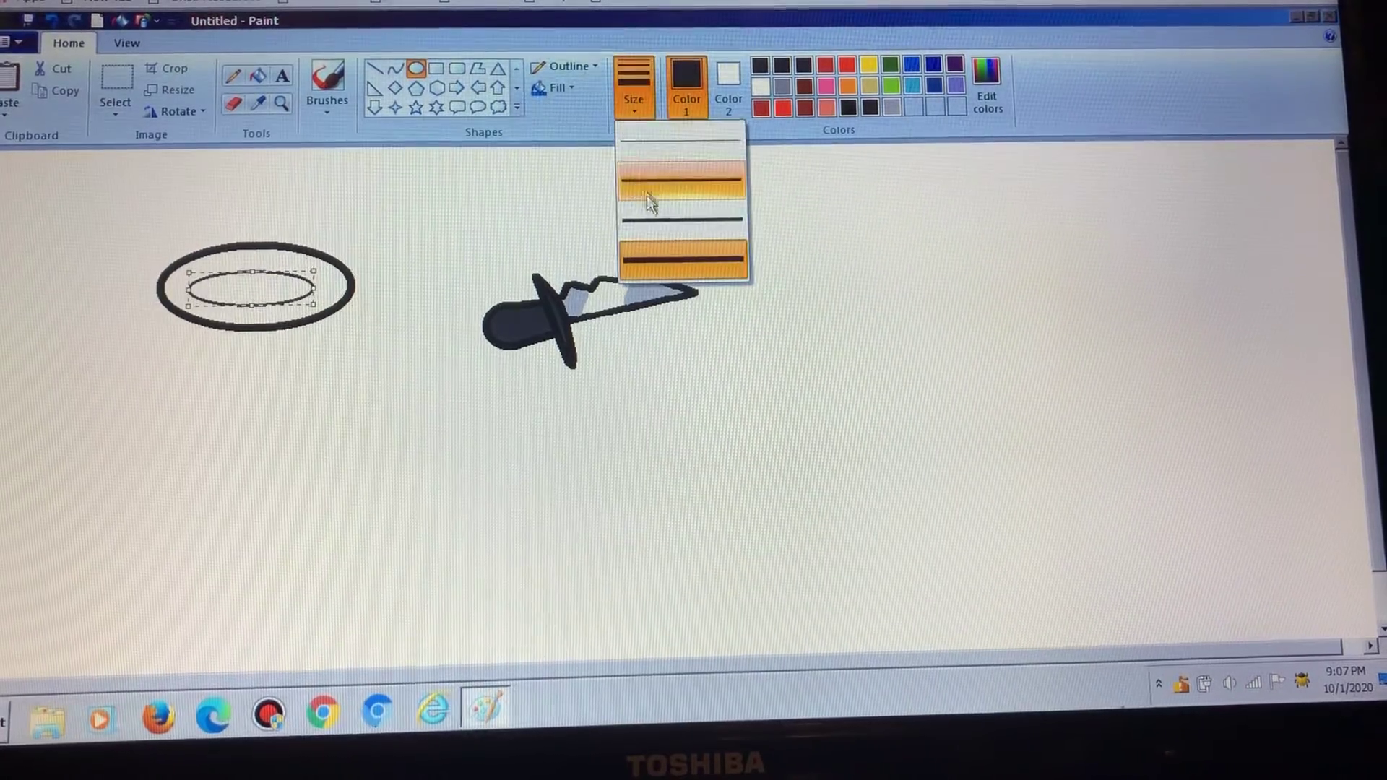
pyautogui.click(658, 224)
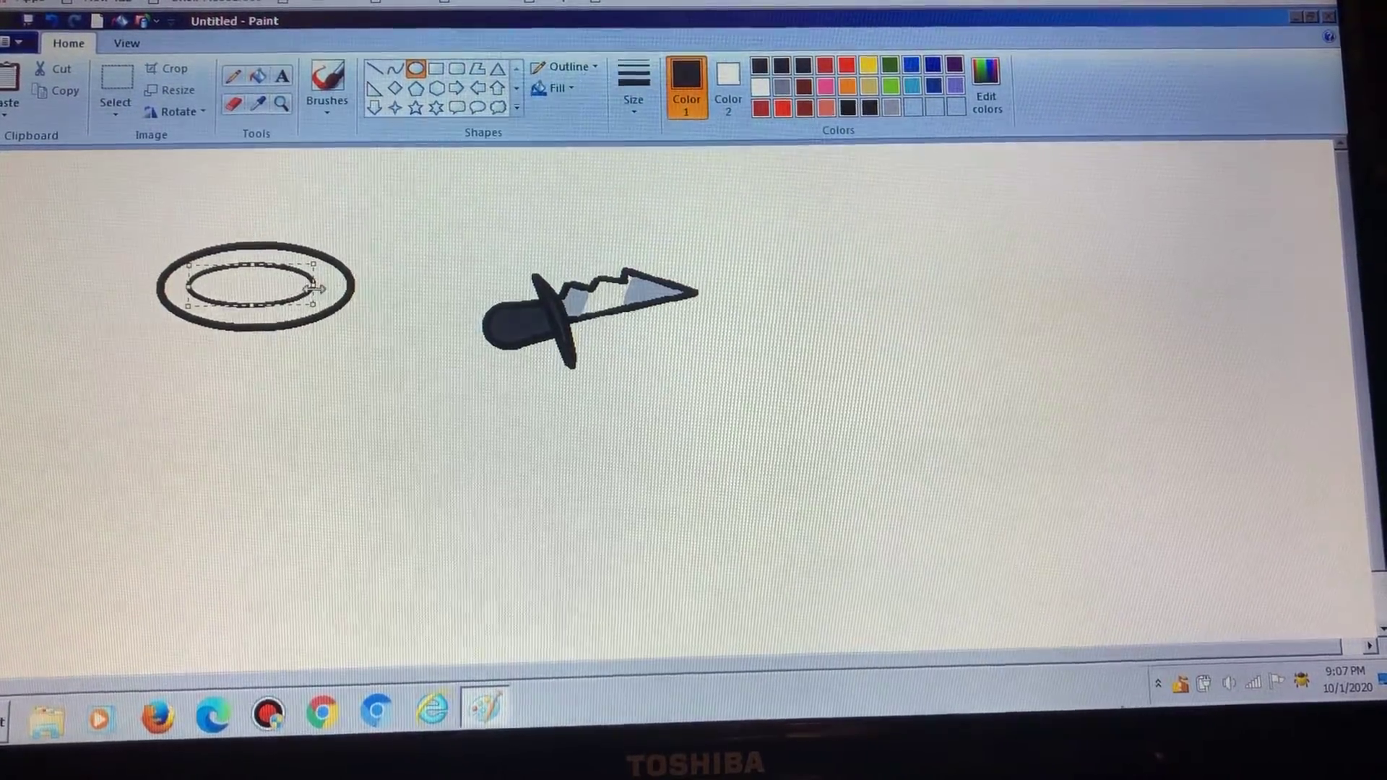
pyautogui.moveTo(315, 284); pyautogui.dragTo(323, 286)
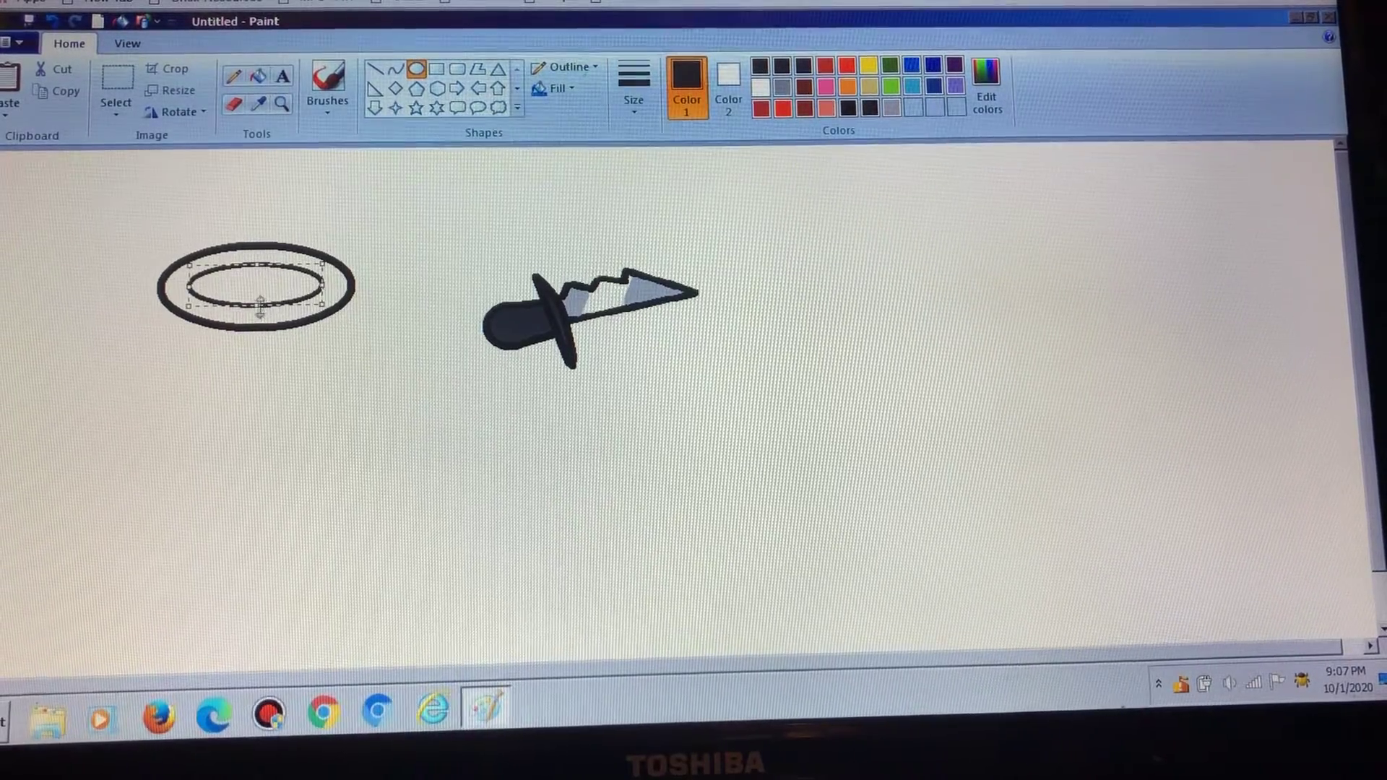
pyautogui.moveTo(257, 306); pyautogui.dragTo(257, 312)
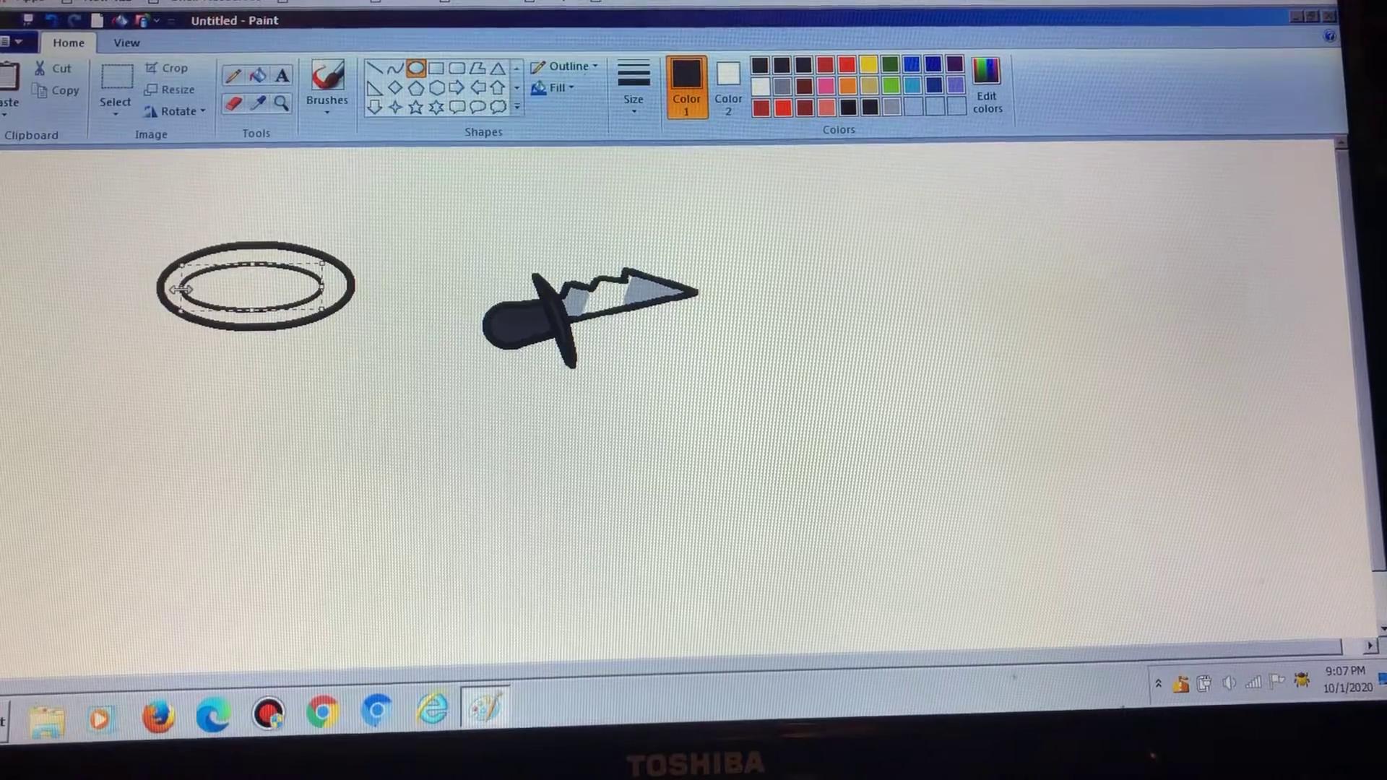
pyautogui.click(255, 261)
pyautogui.hotkey('ctrl', 'z')
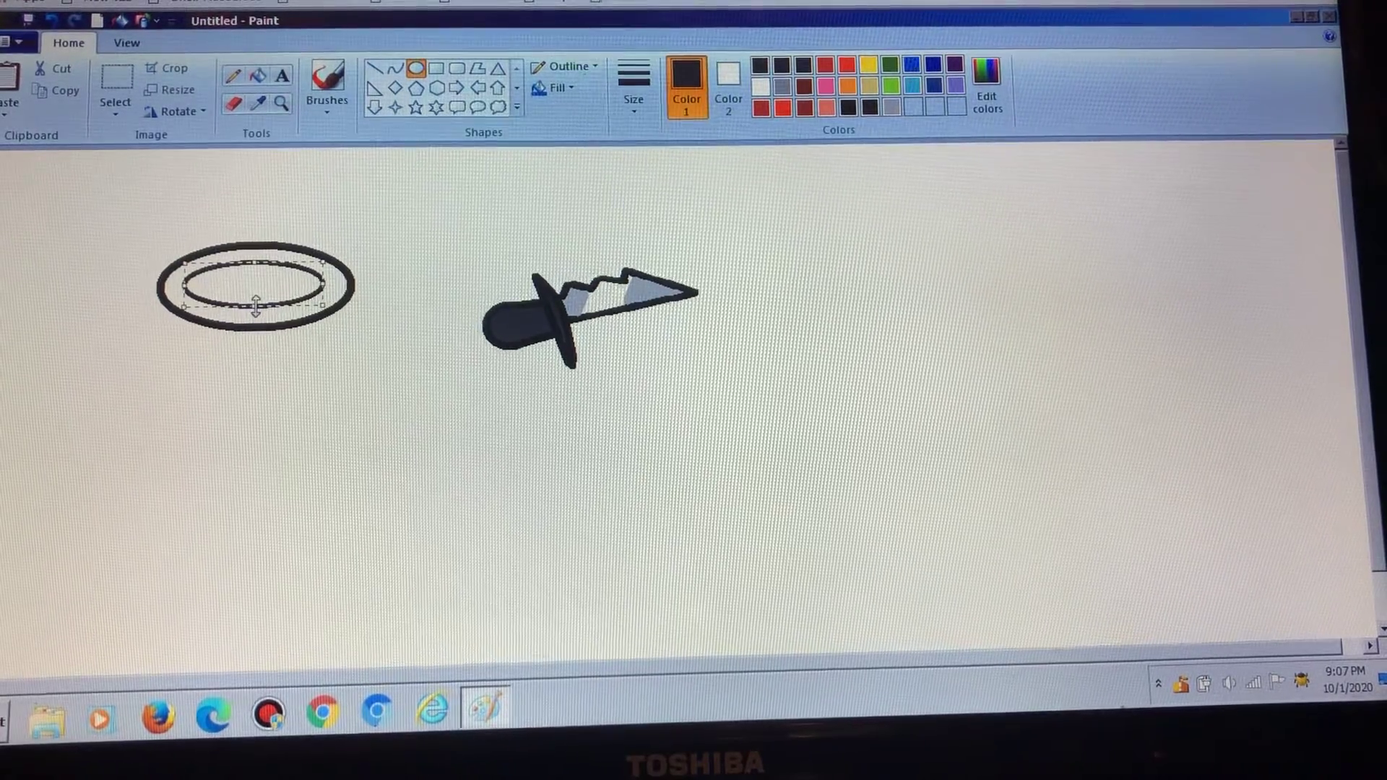
# - Keep the inner oval outlined black and fill the band between the ovals yellow
pyautogui.click(868, 65)
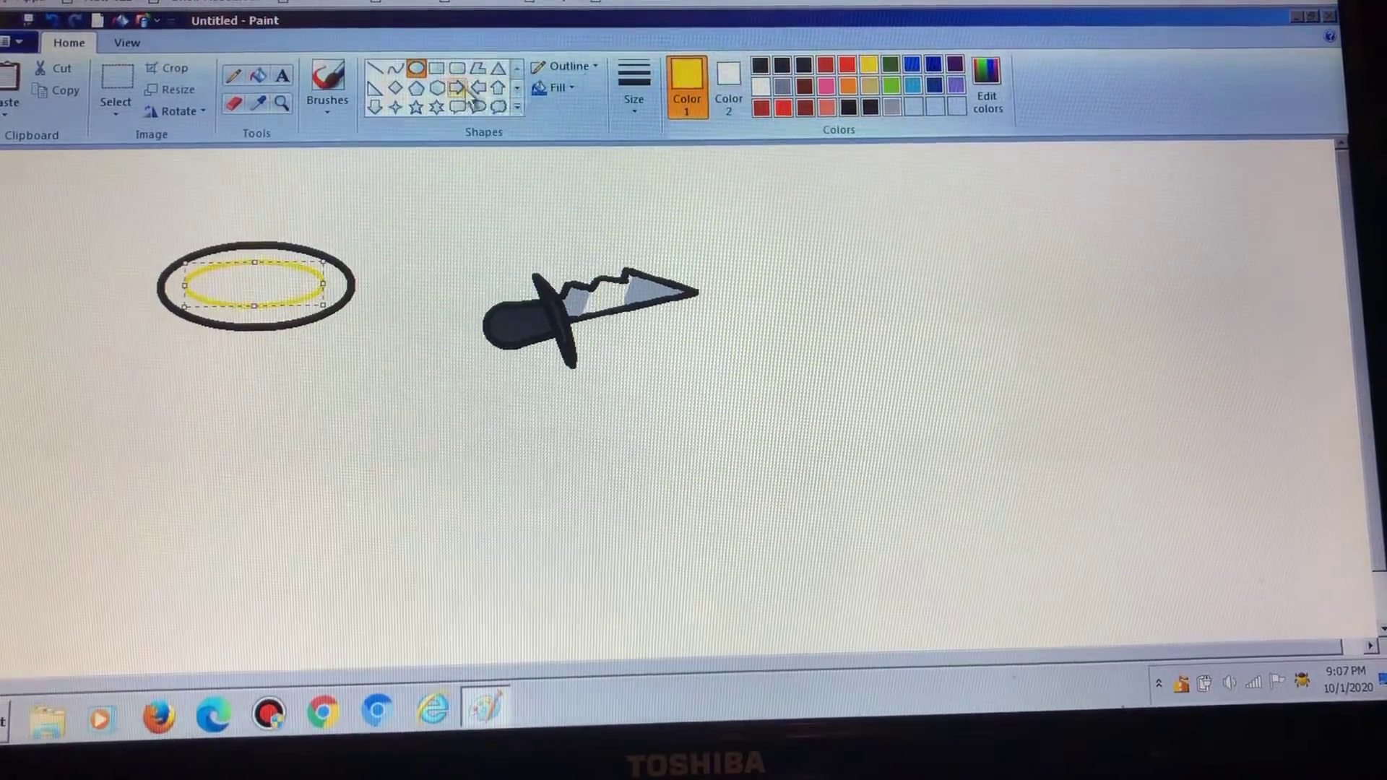
pyautogui.click(759, 66)
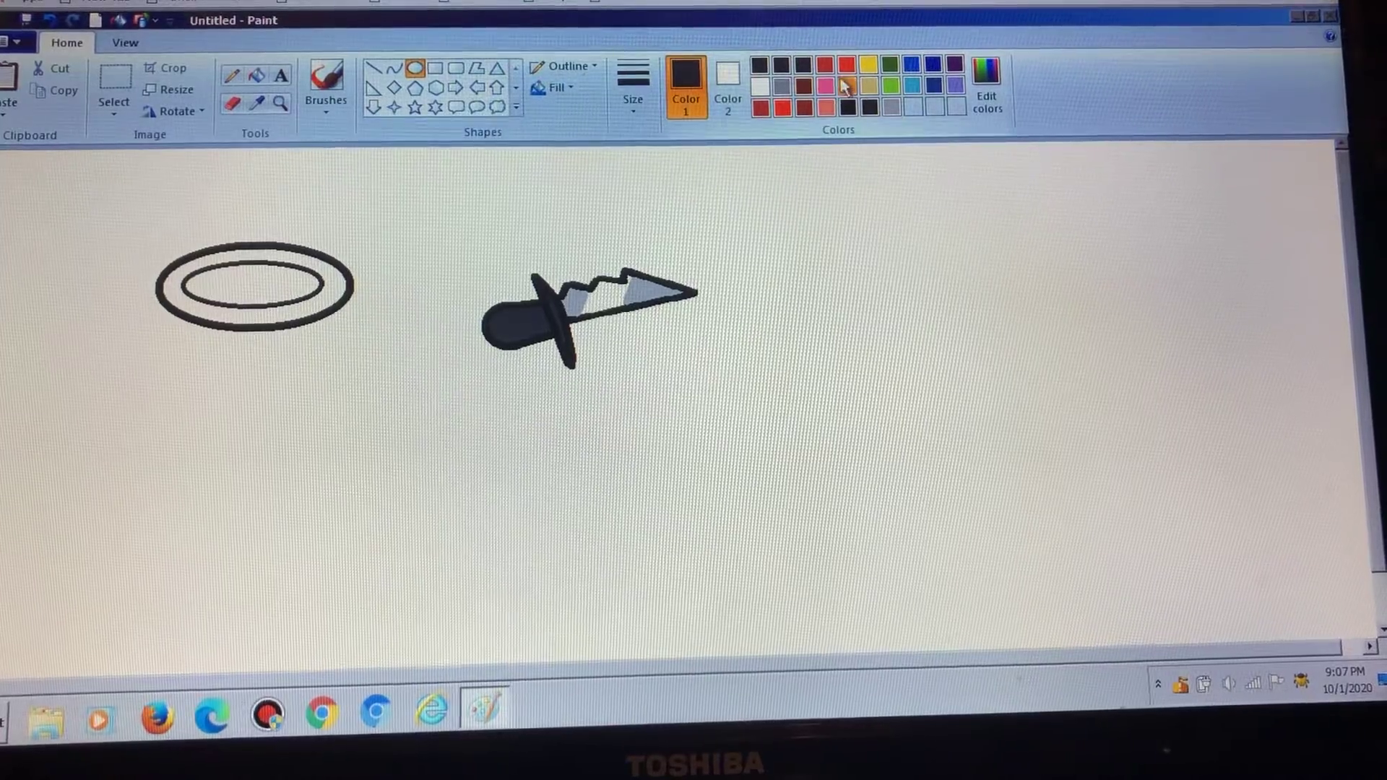
pyautogui.click(868, 65)
pyautogui.click(257, 76)
pyautogui.click(341, 284)
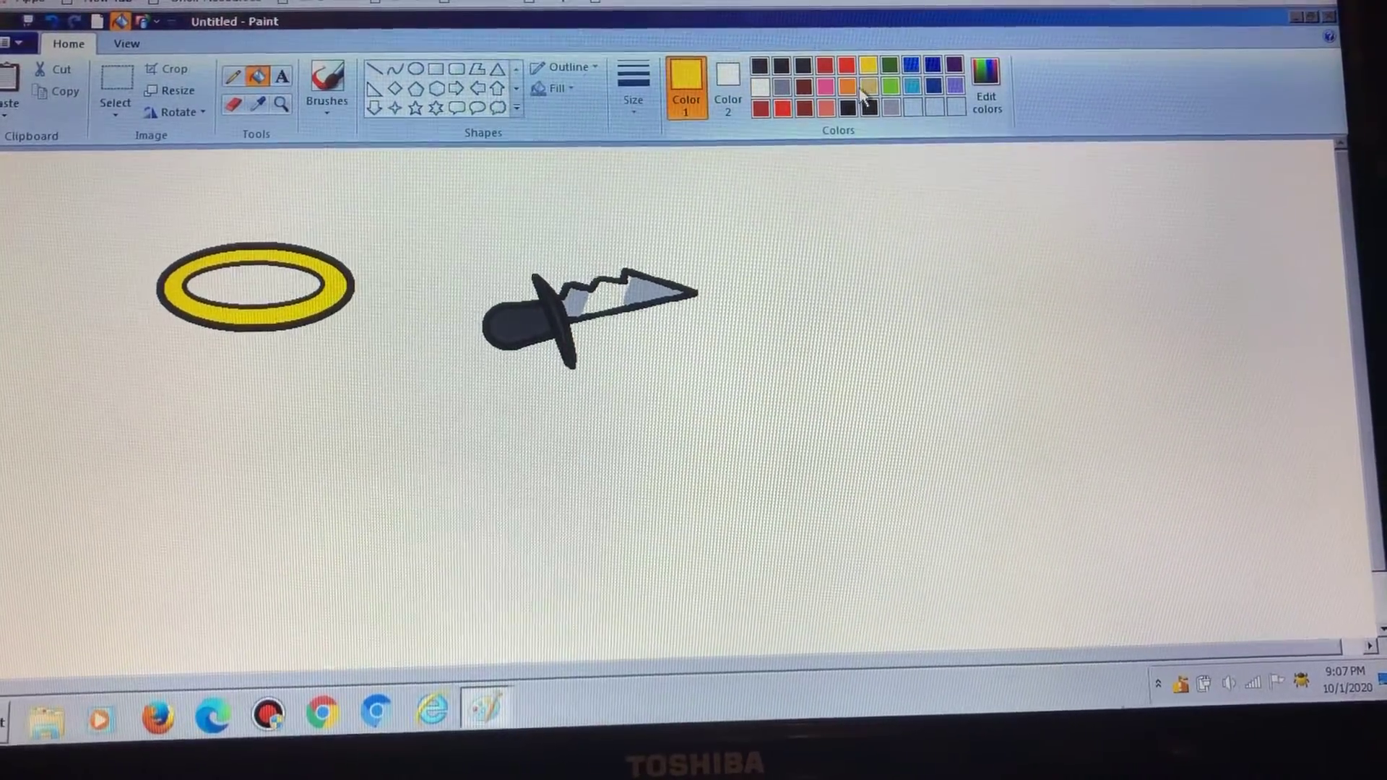
# - Pick a deeper gold from the Edit colors spectrum and add it to the custom colours
pyautogui.click(986, 93)
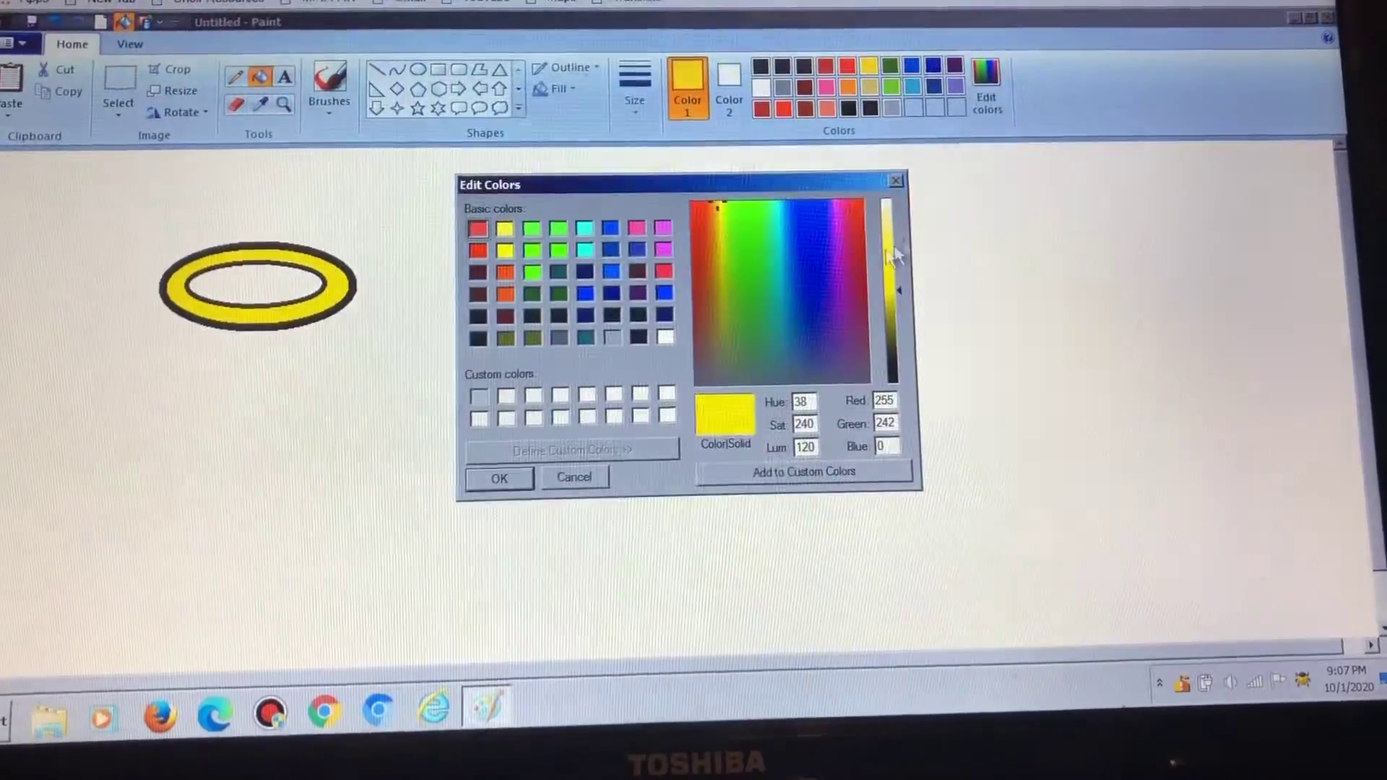
pyautogui.moveTo(905, 309); pyautogui.dragTo(898, 282)
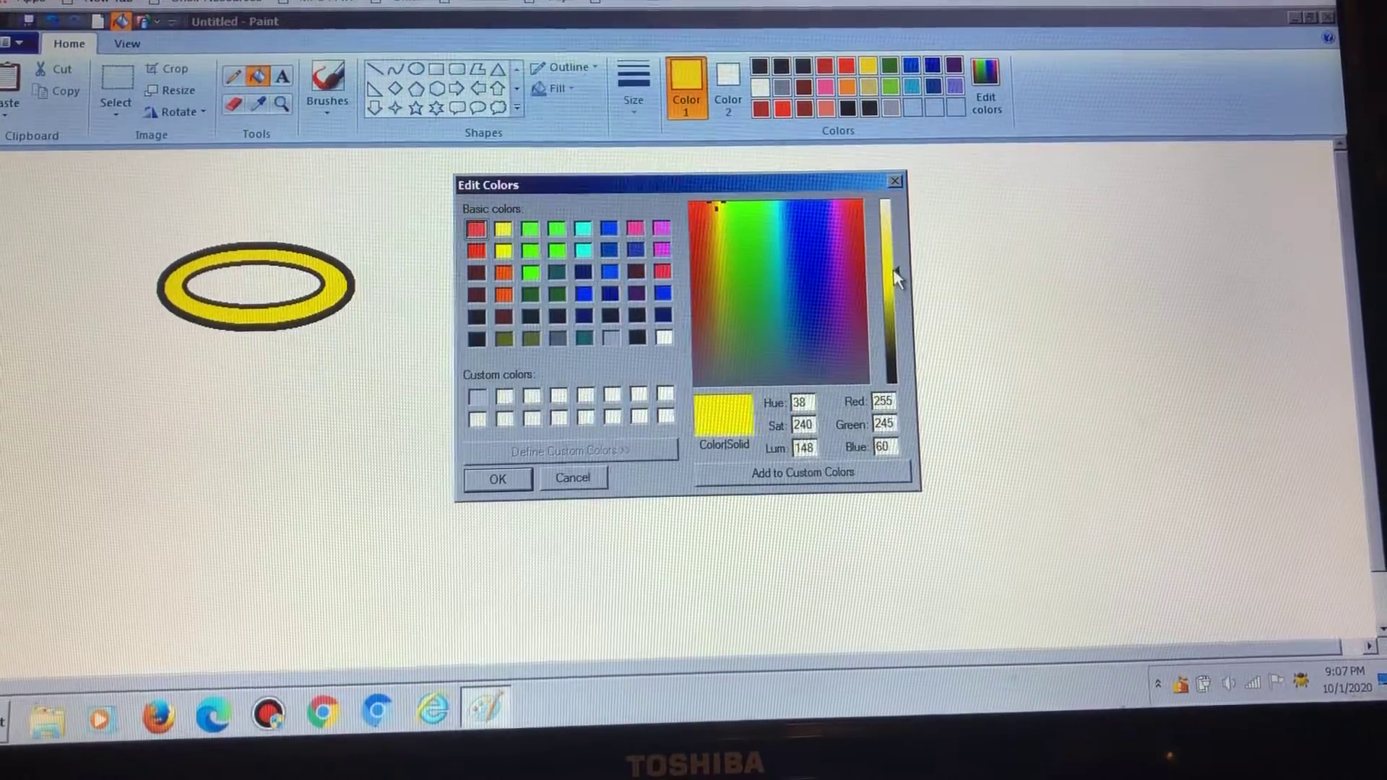
pyautogui.click(504, 252)
pyautogui.click(503, 250)
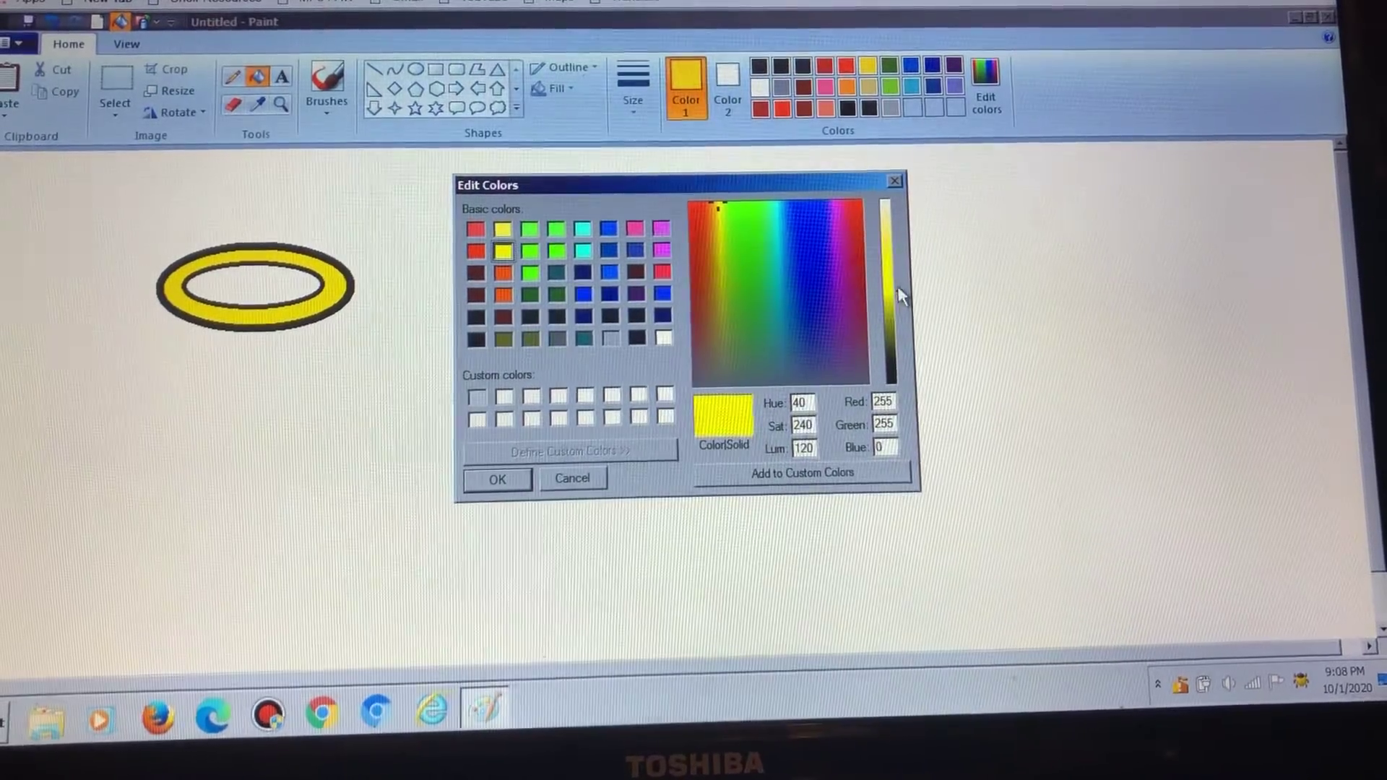
pyautogui.click(716, 214)
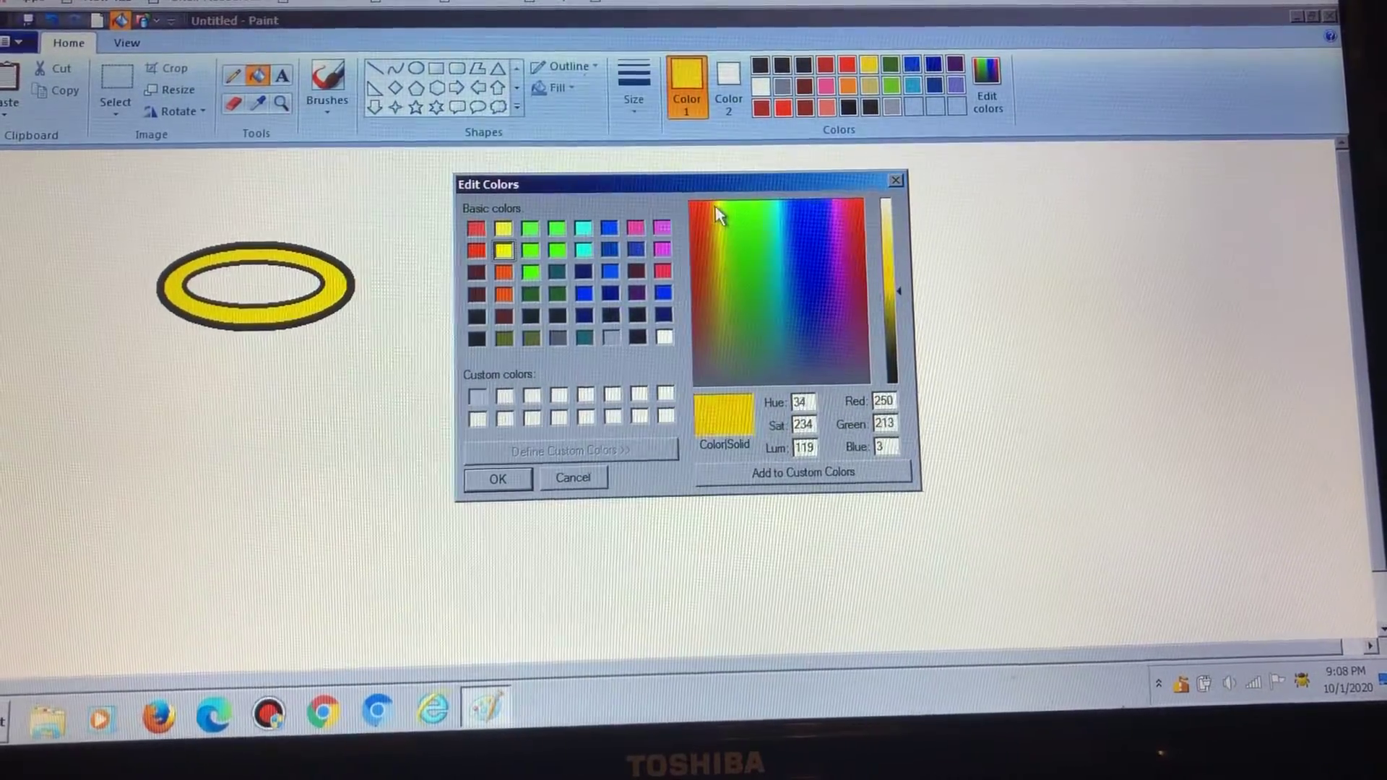
pyautogui.click(719, 214)
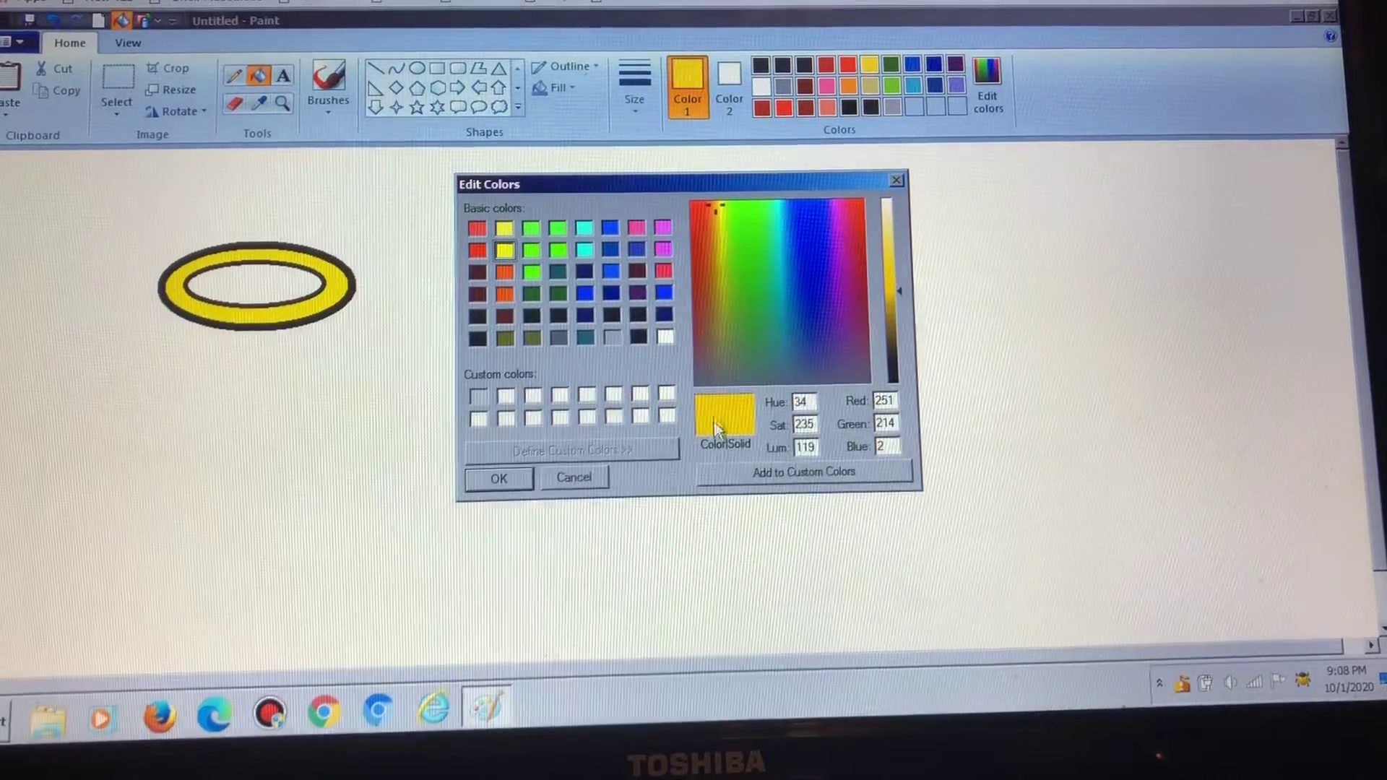
pyautogui.click(803, 471)
pyautogui.click(497, 478)
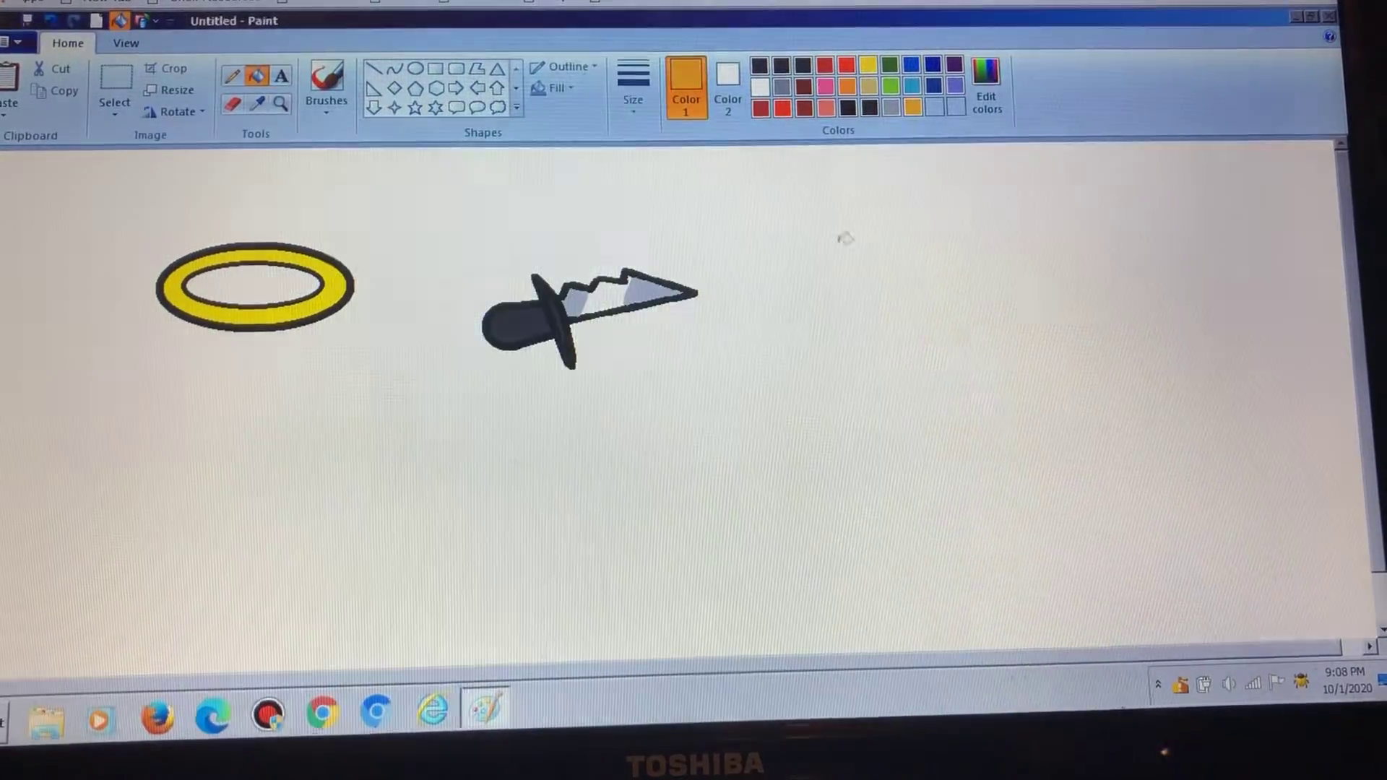
# - Refill the halo ring with the new gold colour
pyautogui.click(317, 304)
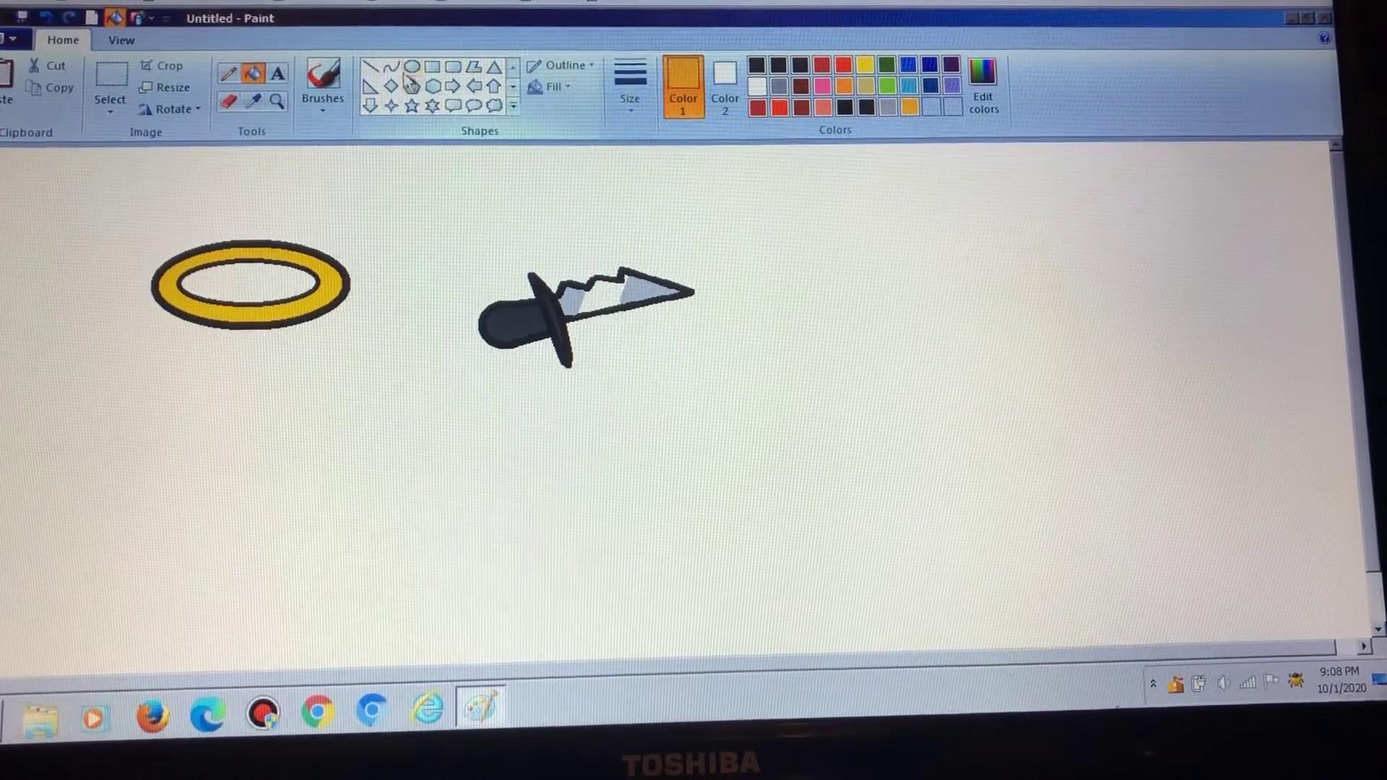
pyautogui.keyDown('ctrl'); pyautogui.scroll(2, 659, 229); pyautogui.keyUp('ctrl')
pyautogui.keyDown('ctrl'); pyautogui.scroll(2, 660, 228); pyautogui.keyUp('ctrl')
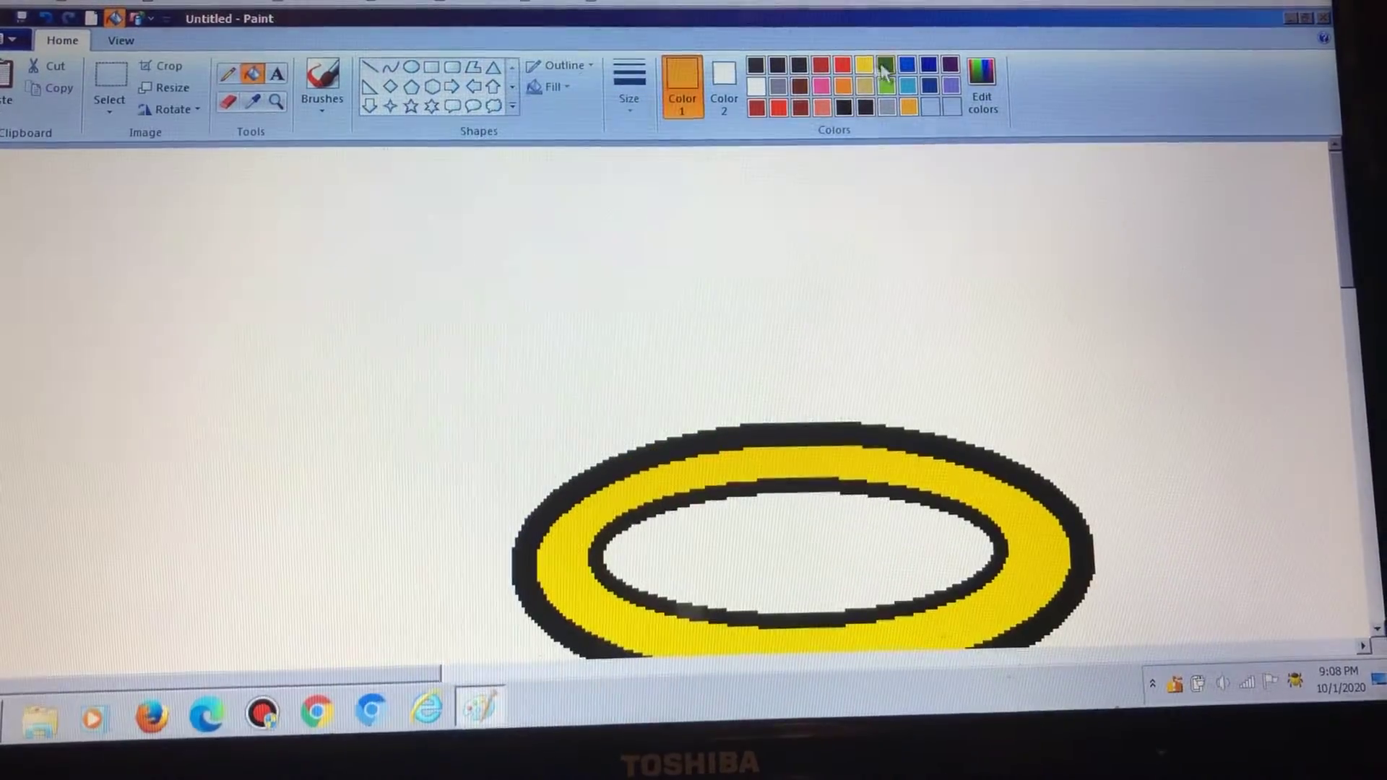
# - Pick white from the palette for the halo highlights
pyautogui.click(757, 87)
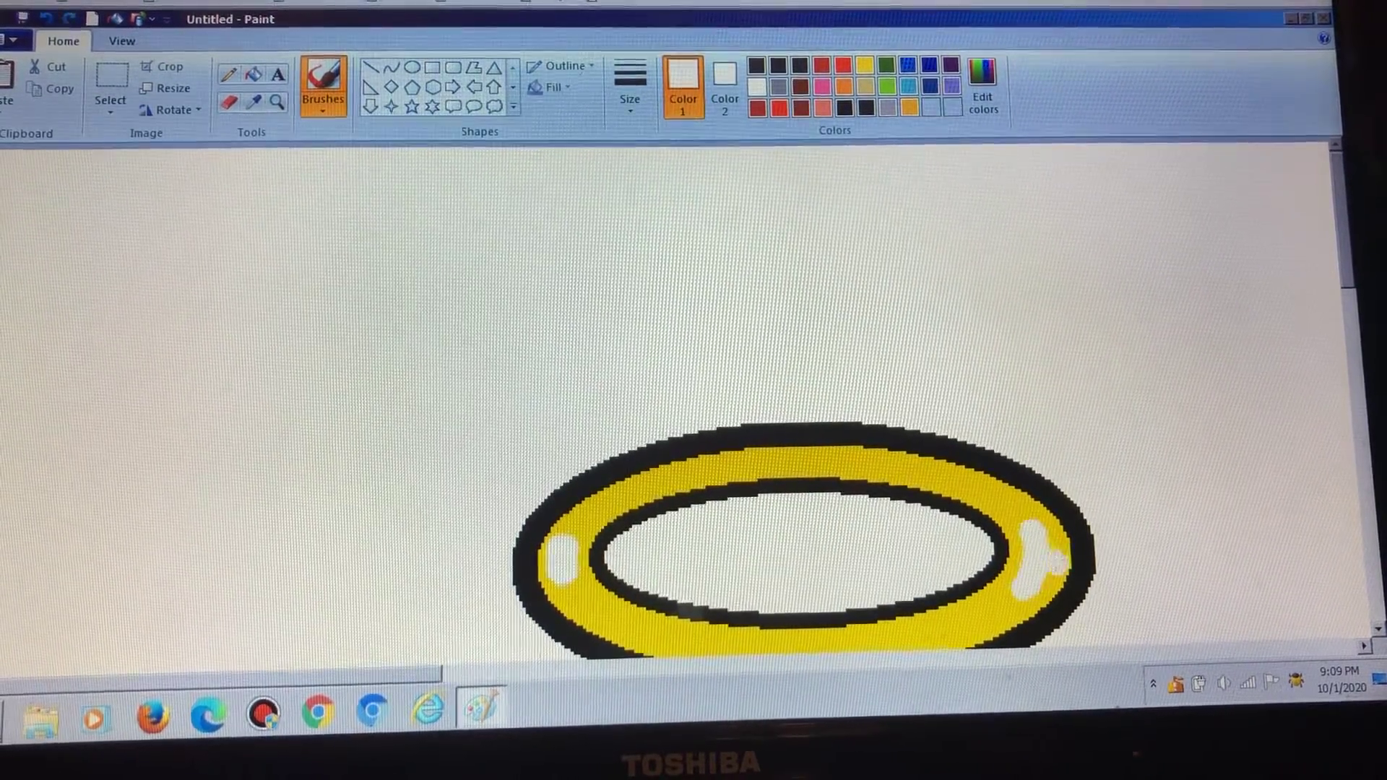
pyautogui.scroll(-1, 694, 413)
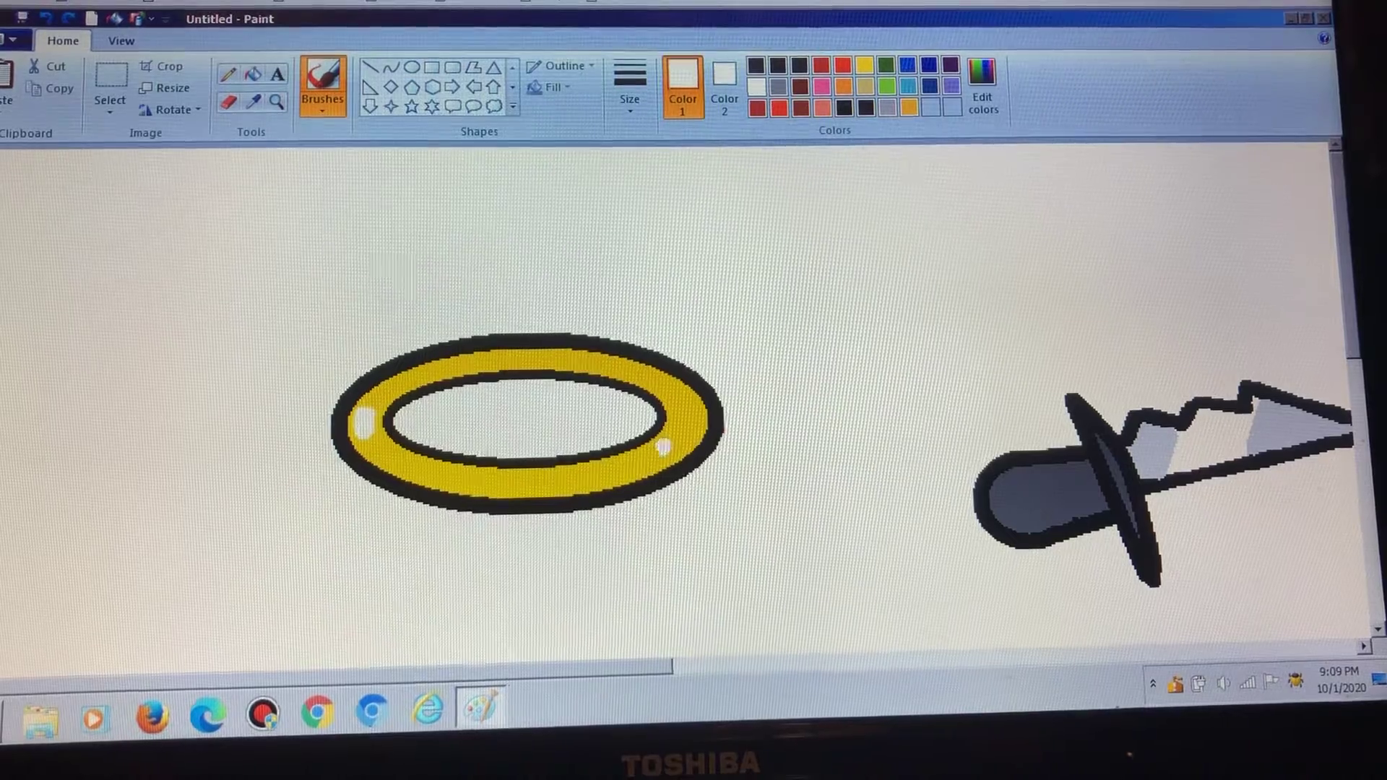
# - Paint a vertical white highlight on the halo's right side, undoing and redrawing it
pyautogui.moveTo(666, 449); pyautogui.dragTo(677, 436)
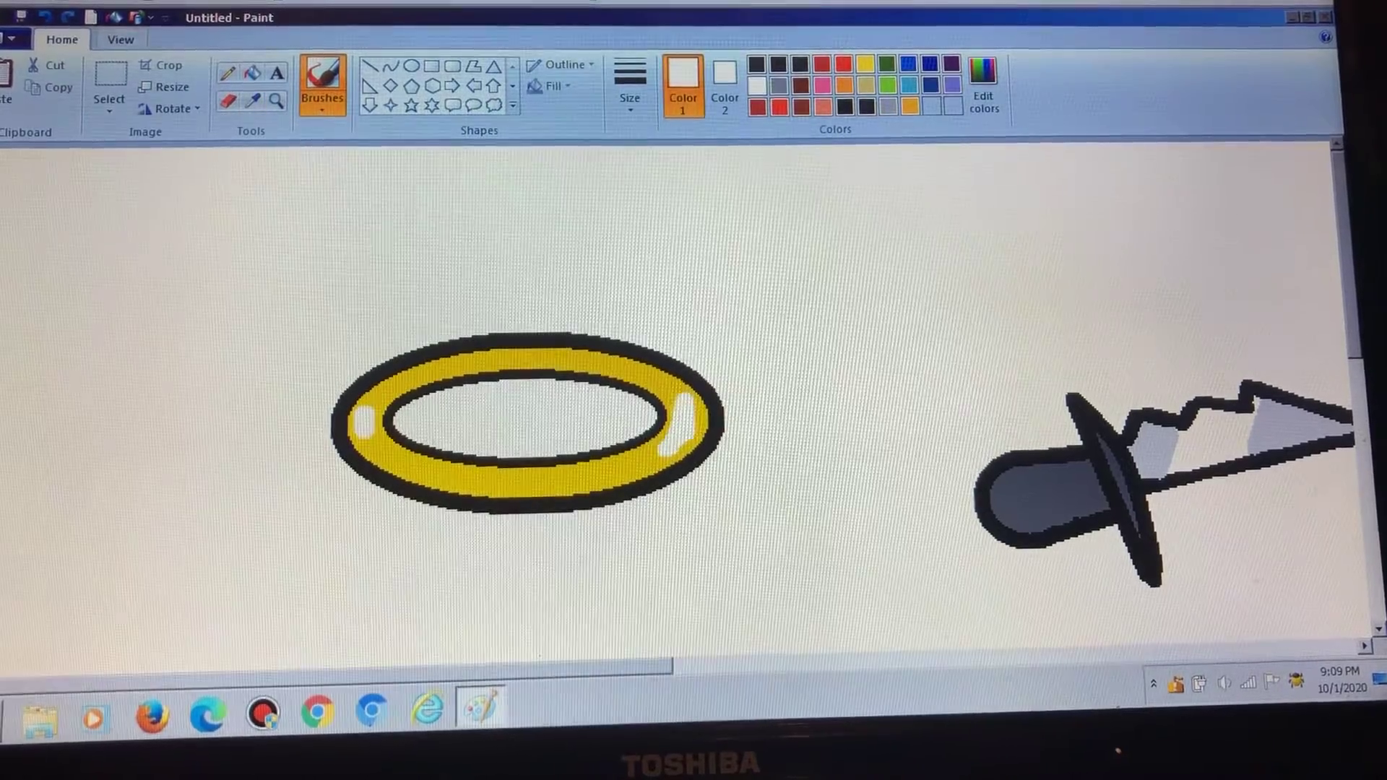
pyautogui.click(47, 19)
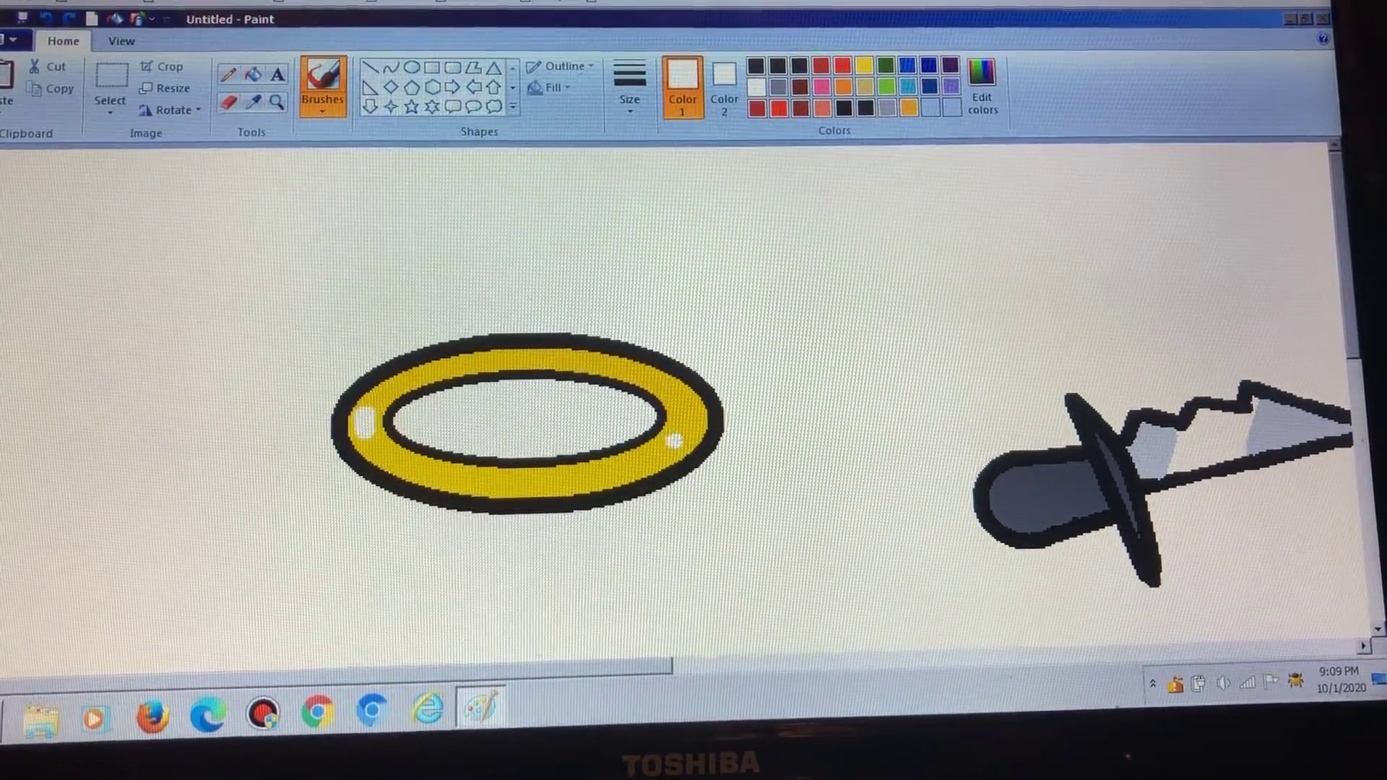
pyautogui.moveTo(672, 442); pyautogui.dragTo(676, 426)
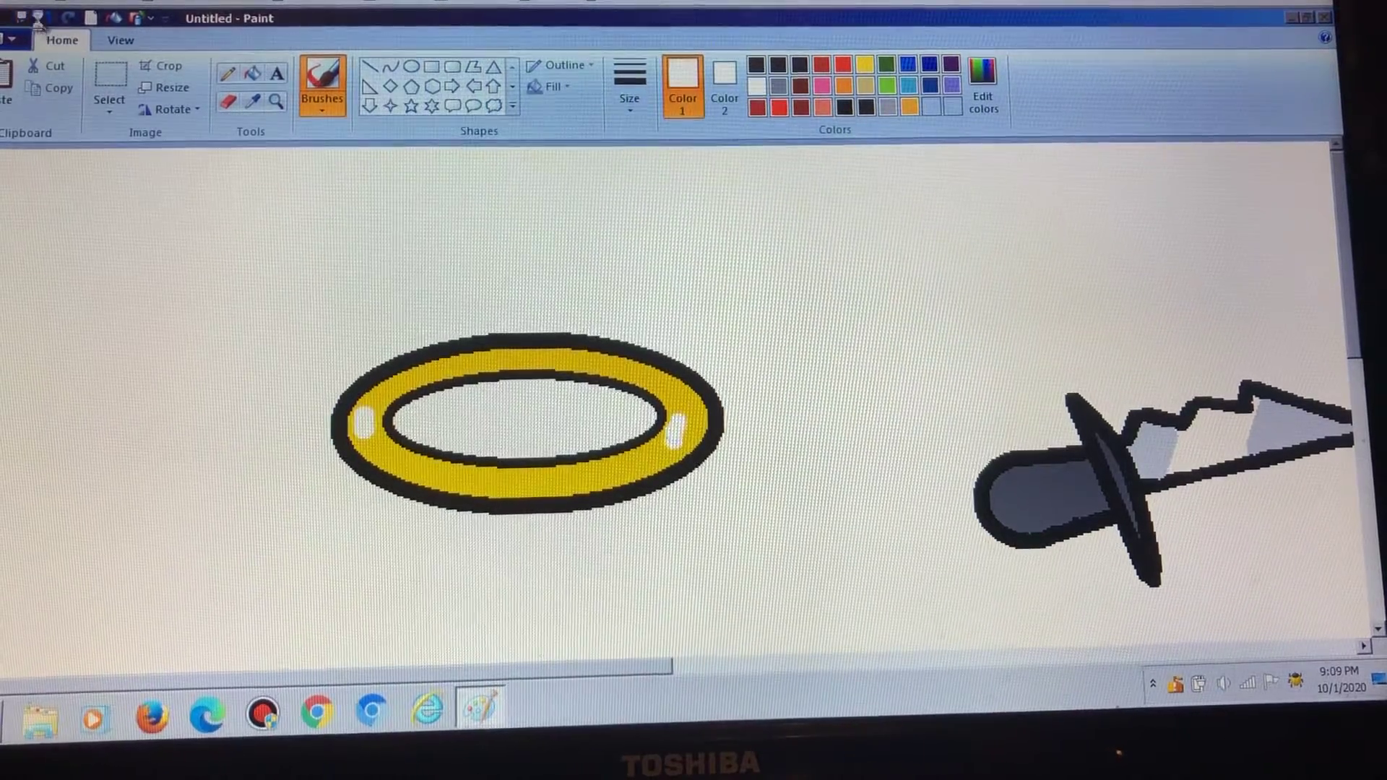
pyautogui.click(38, 17)
pyautogui.press('Escape')
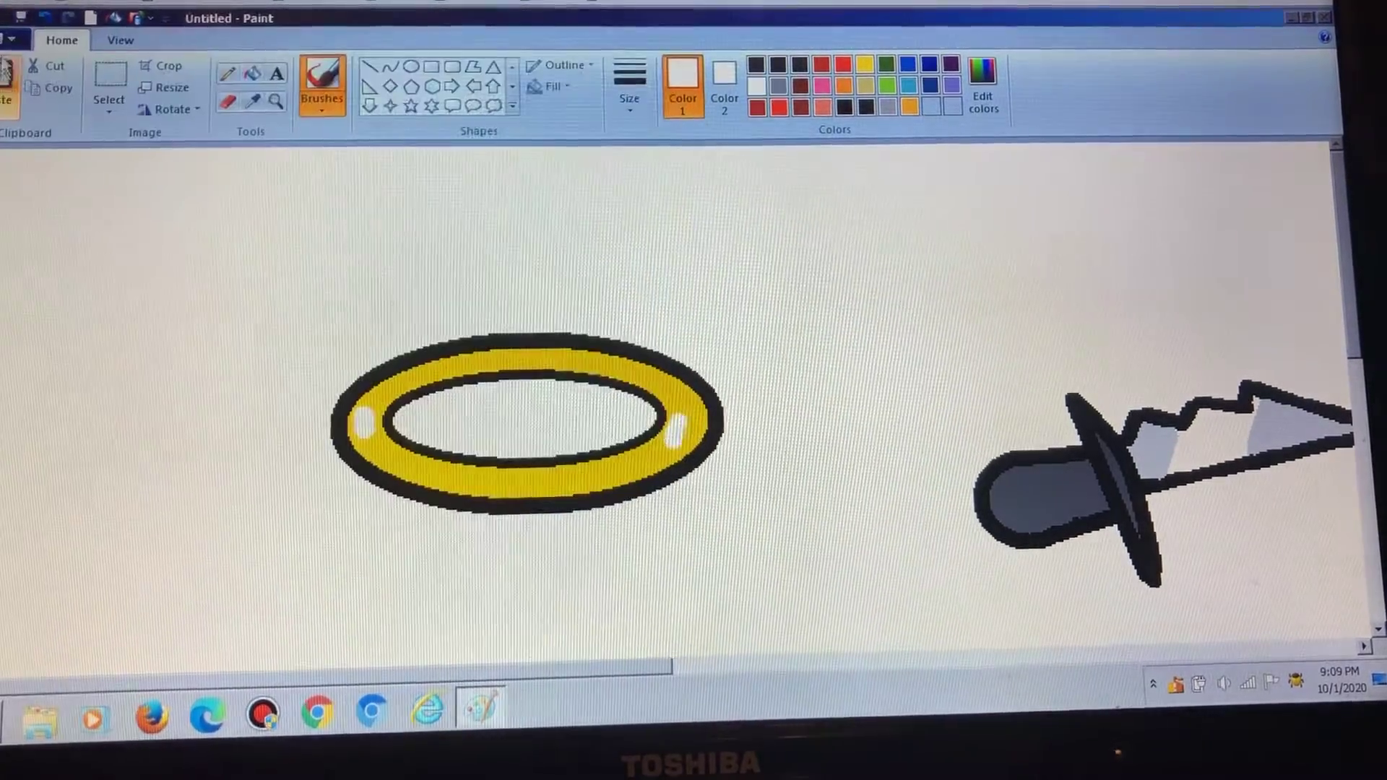
pyautogui.click(68, 18)
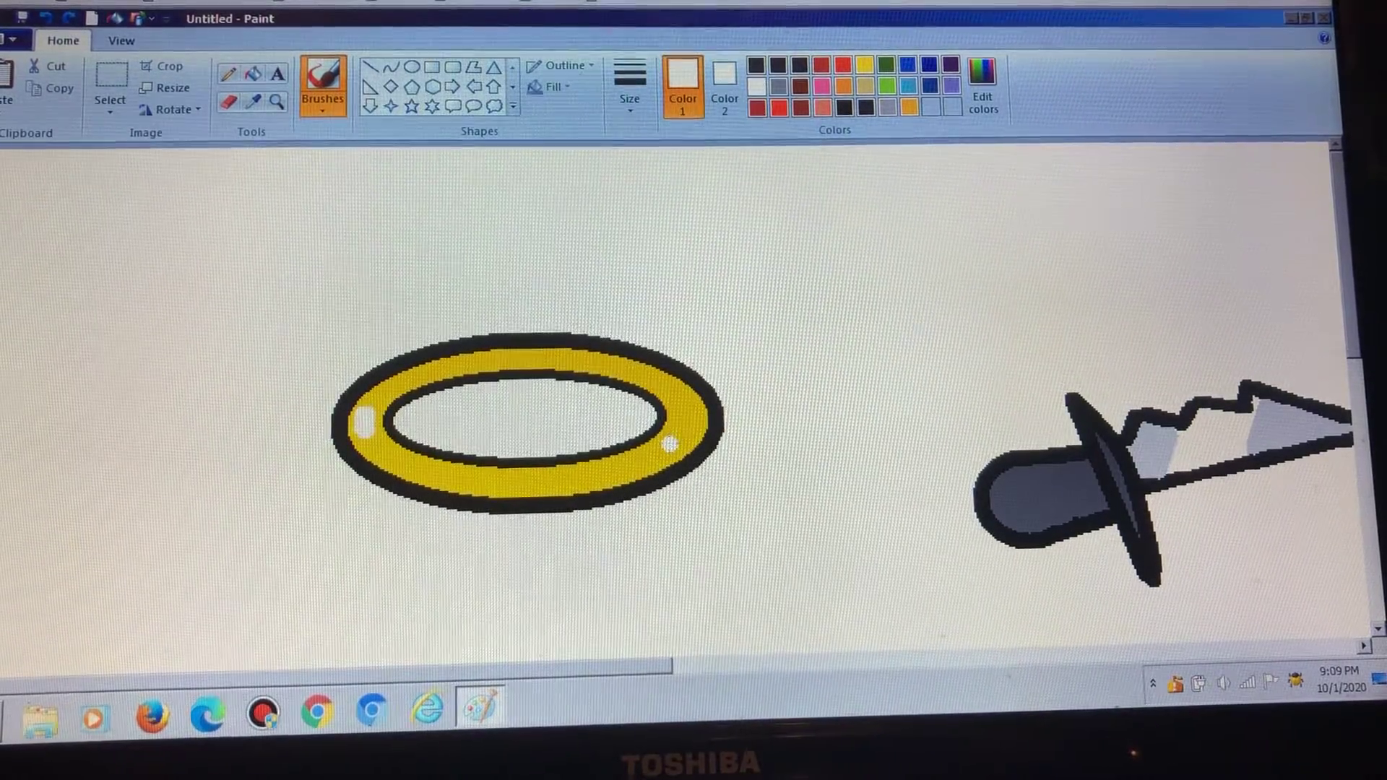
pyautogui.moveTo(670, 444); pyautogui.dragTo(686, 403)
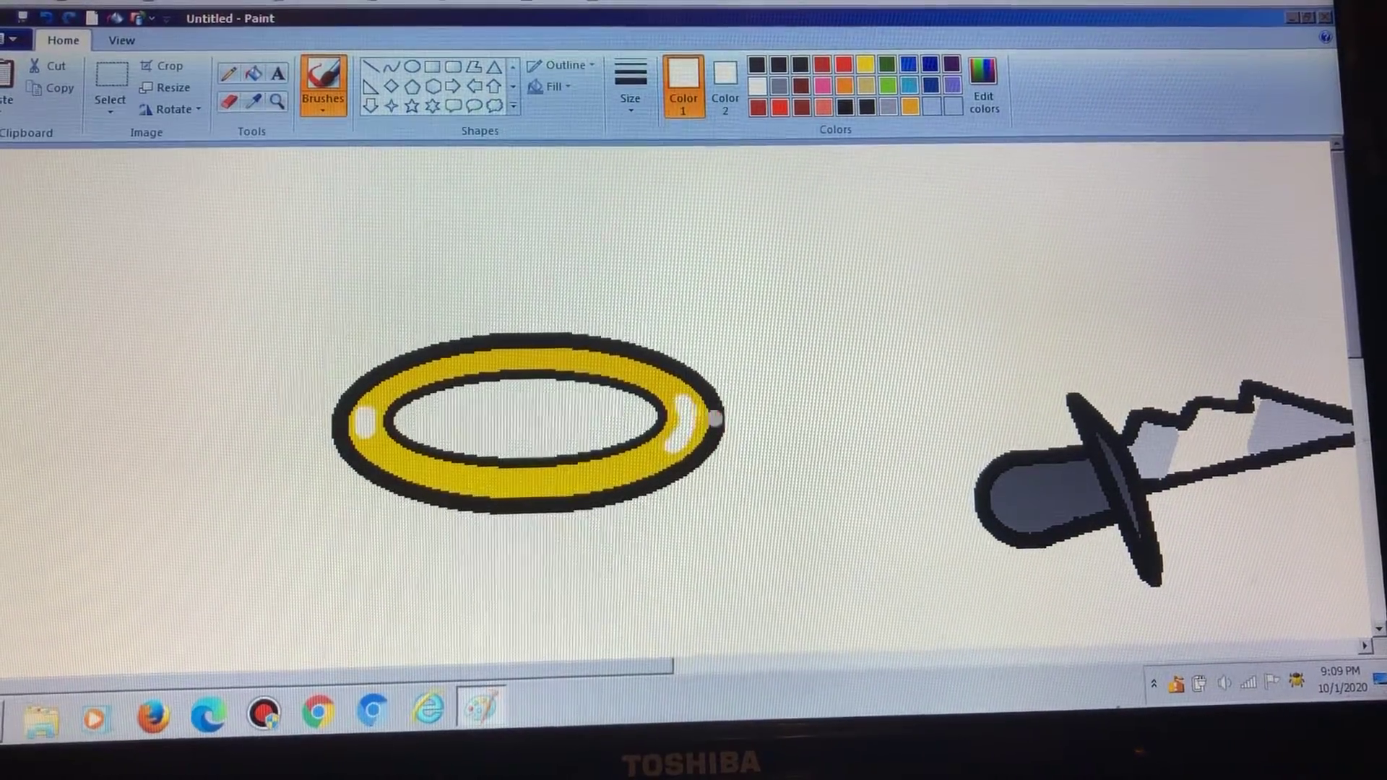
pyautogui.keyDown('ctrl'); pyautogui.scroll(-1, 712, 380); pyautogui.keyUp('ctrl')
pyautogui.keyDown('ctrl'); pyautogui.scroll(-1, 712, 381); pyautogui.keyUp('ctrl')
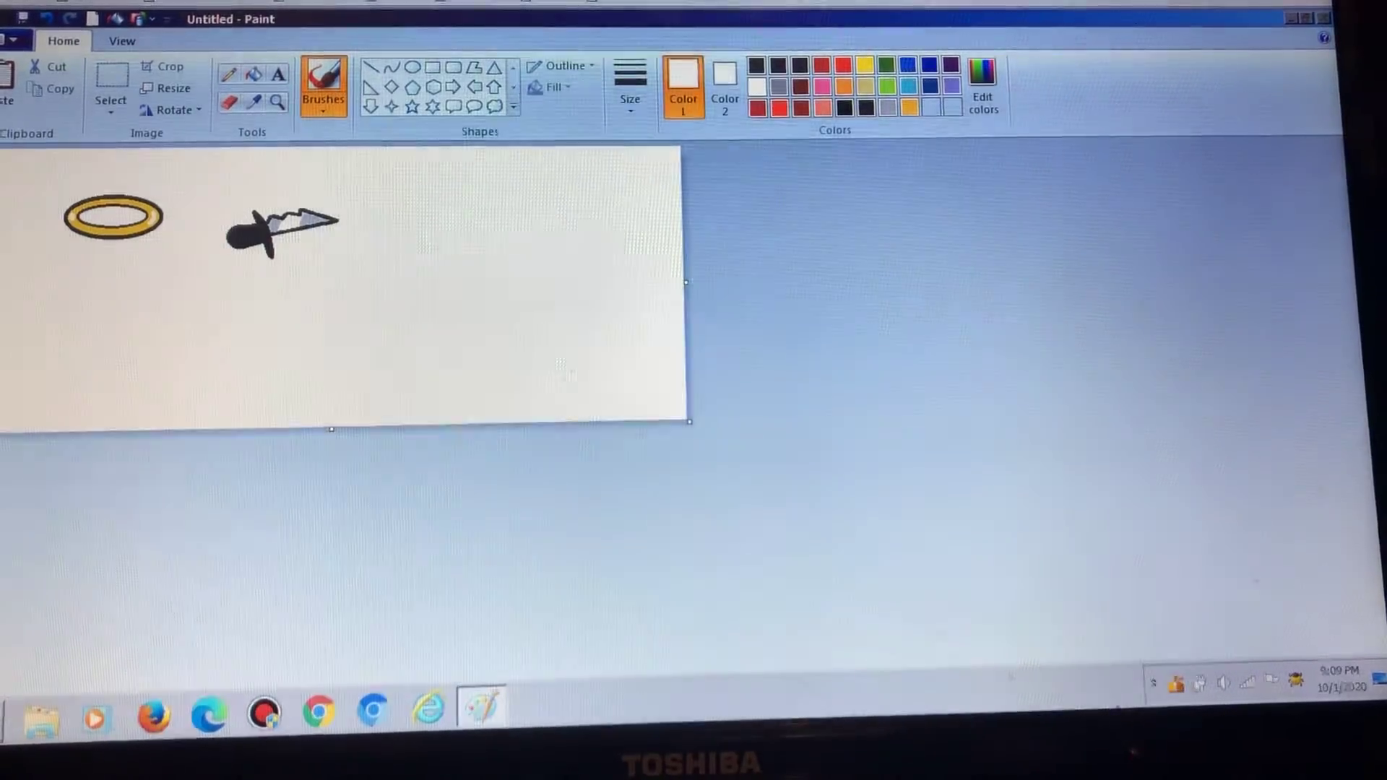
pyautogui.keyDown('ctrl'); pyautogui.scroll(1, 713, 380); pyautogui.keyUp('ctrl')
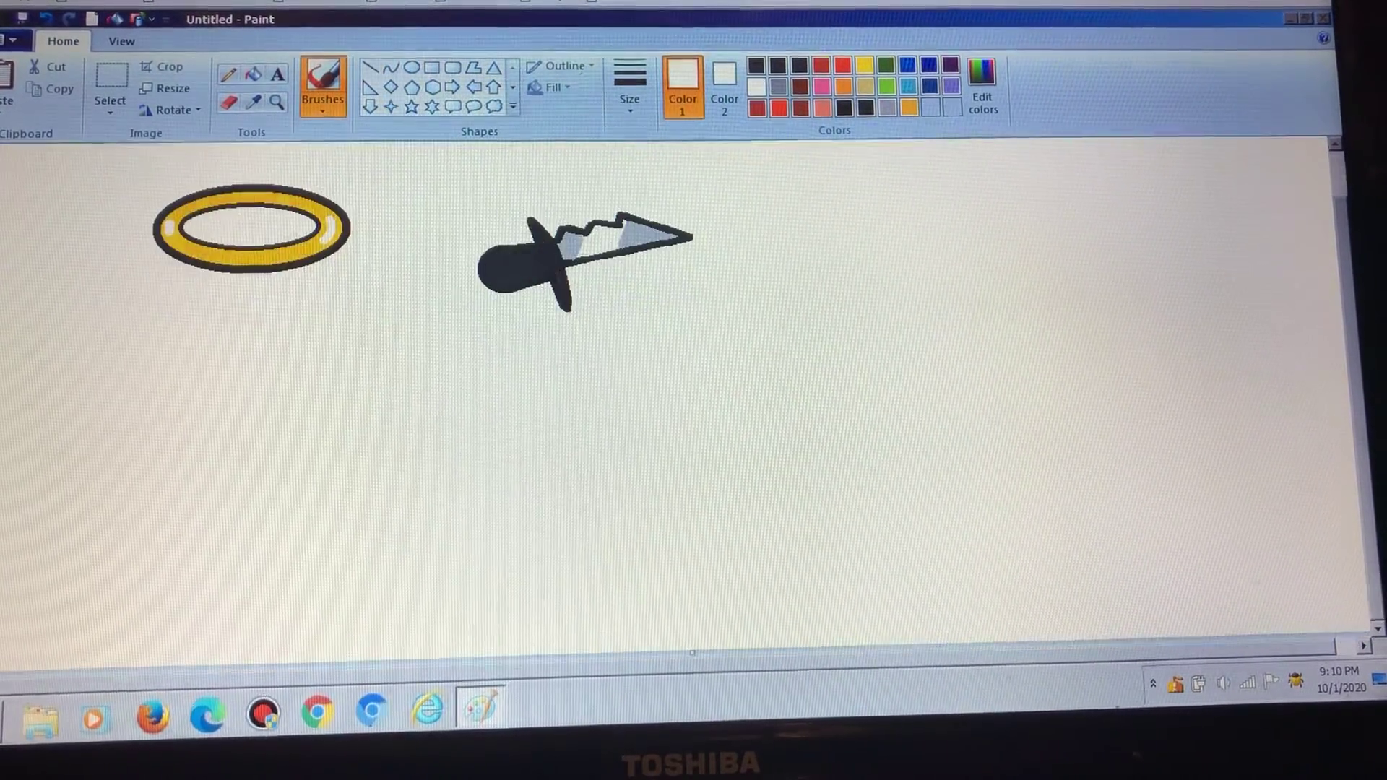
# - Draw a thick black horizontal line below the halo and knife, undoing the extra line
pyautogui.click(370, 67)
pyautogui.click(756, 68)
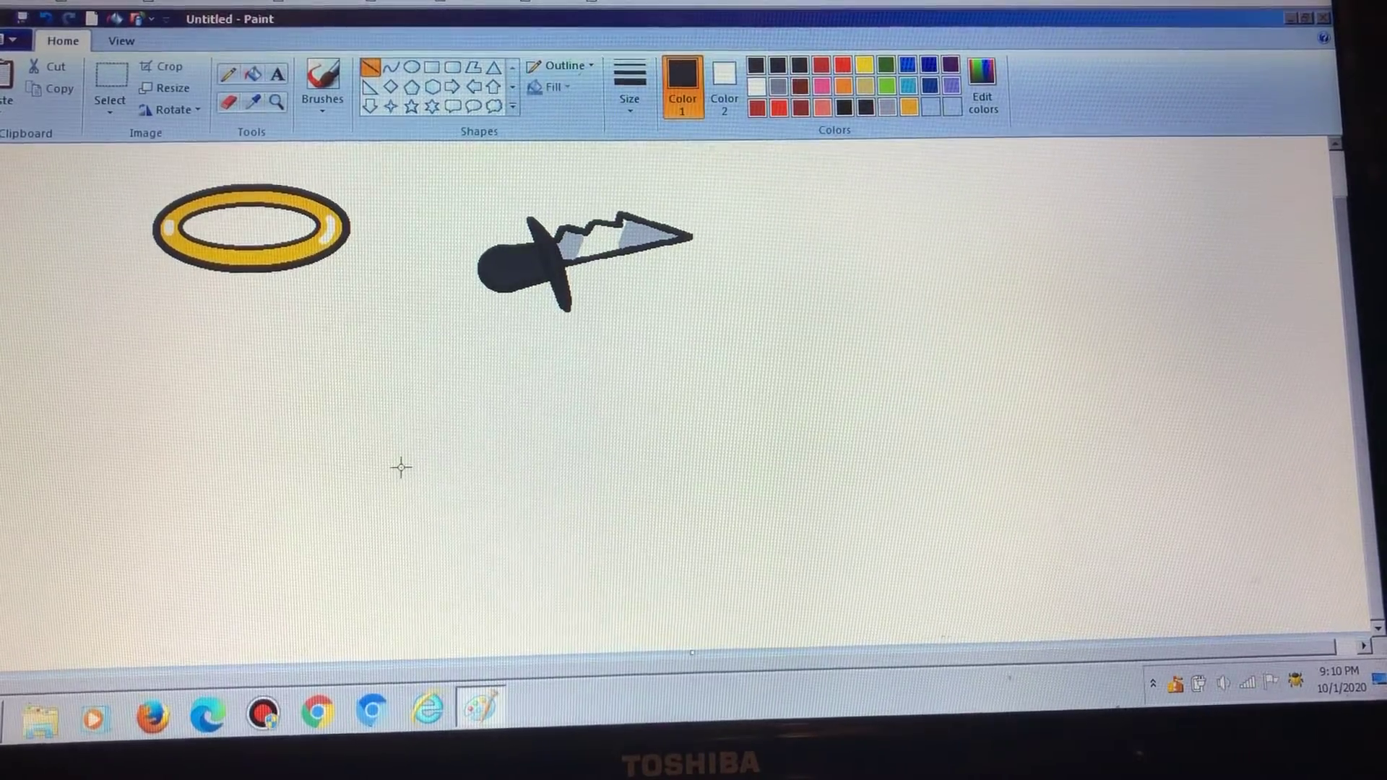
pyautogui.moveTo(546, 461); pyautogui.dragTo(583, 466)
pyautogui.click(630, 87)
pyautogui.click(521, 452)
pyautogui.moveTo(498, 464); pyautogui.dragTo(551, 438)
pyautogui.scroll(1, 582, 444)
pyautogui.scroll(-2, 607, 476)
pyautogui.scroll(-2, 619, 495)
pyautogui.moveTo(563, 654); pyautogui.dragTo(758, 654)
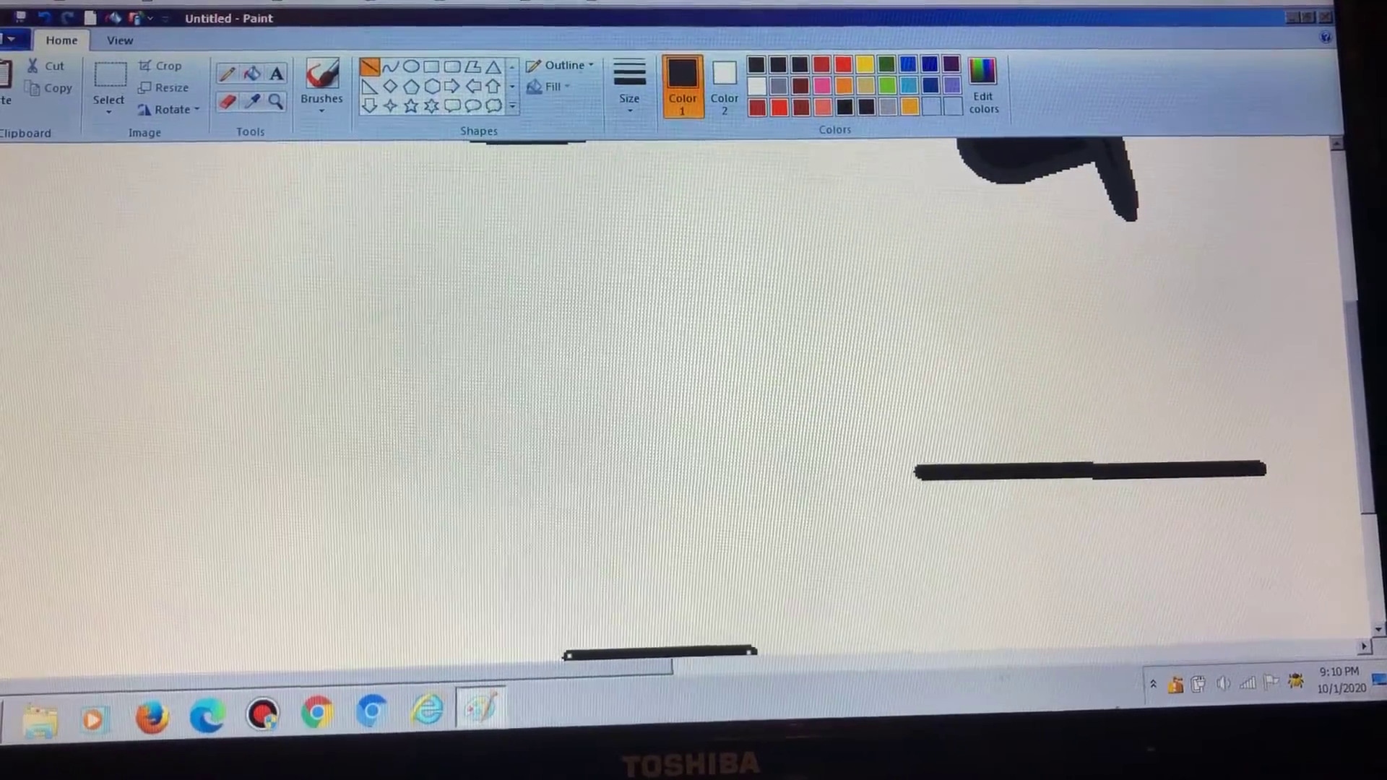
pyautogui.click(43, 17)
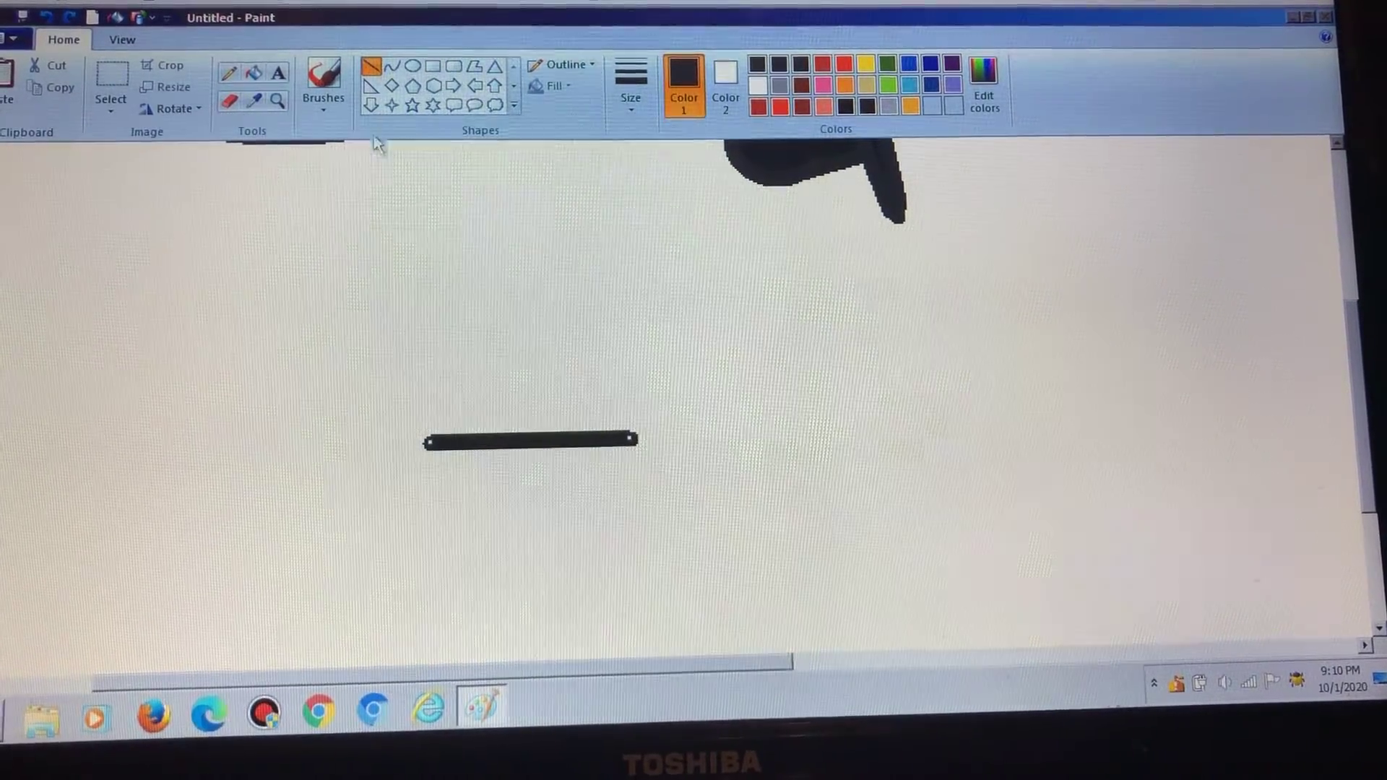
# - Add a curved V-shaped dip at the thick line's left end and a short leftward tail
pyautogui.click(390, 68)
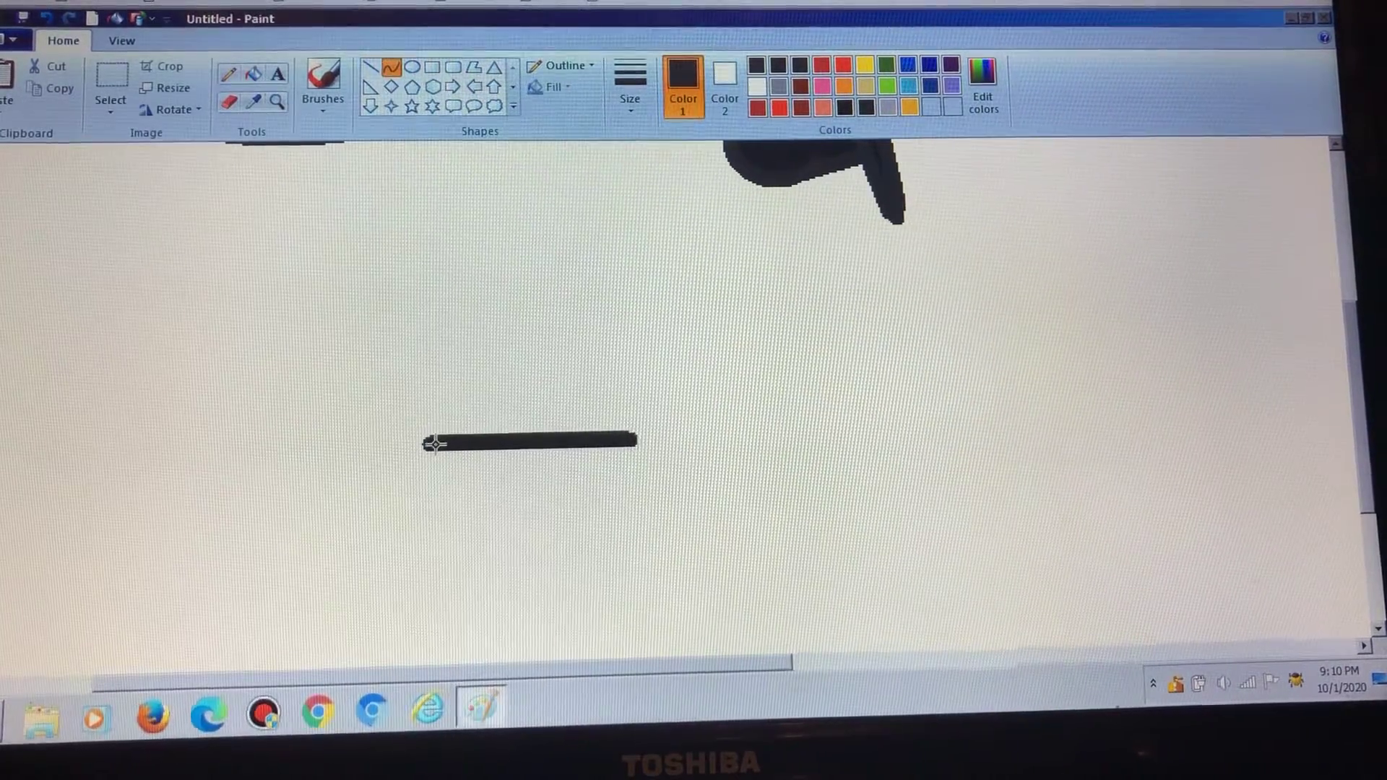
pyautogui.moveTo(432, 442); pyautogui.dragTo(393, 519)
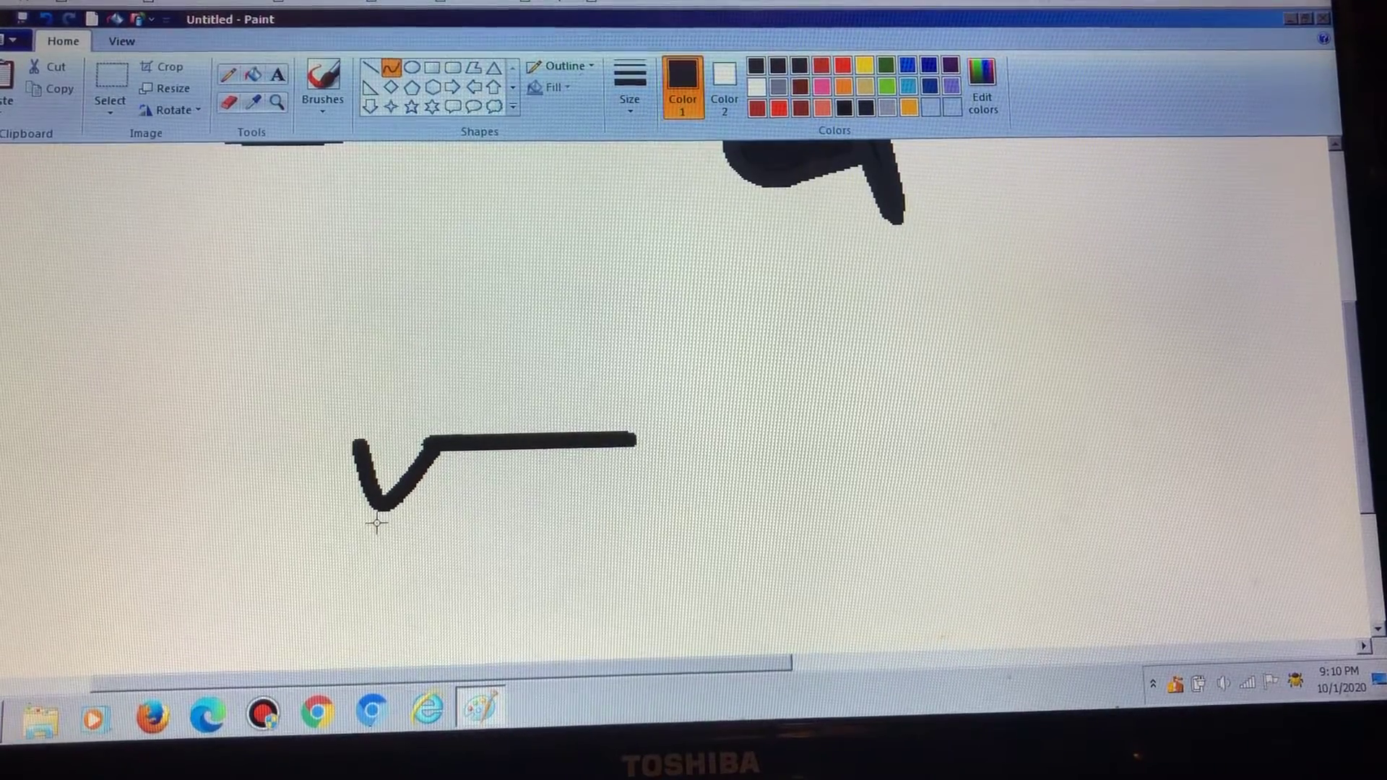
pyautogui.moveTo(376, 523); pyautogui.dragTo(378, 523)
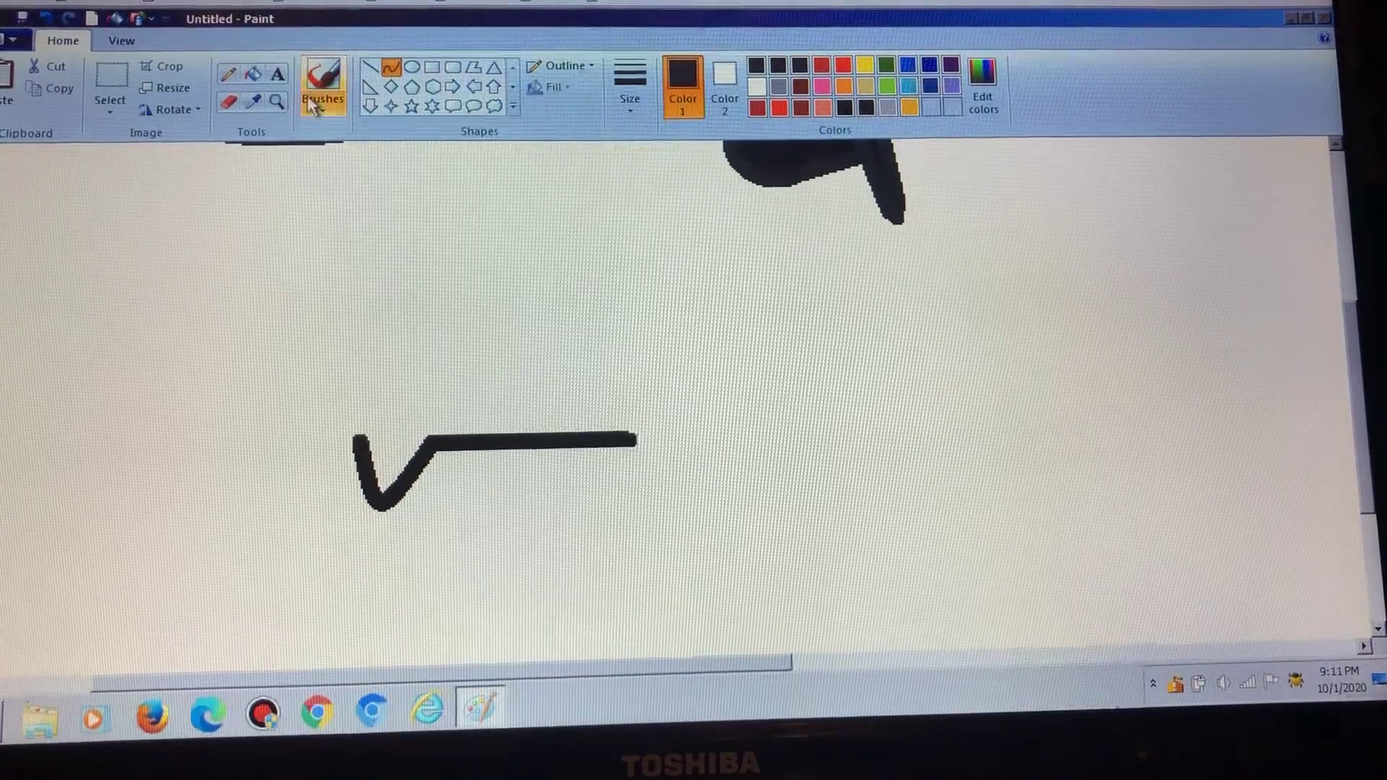
pyautogui.click(370, 67)
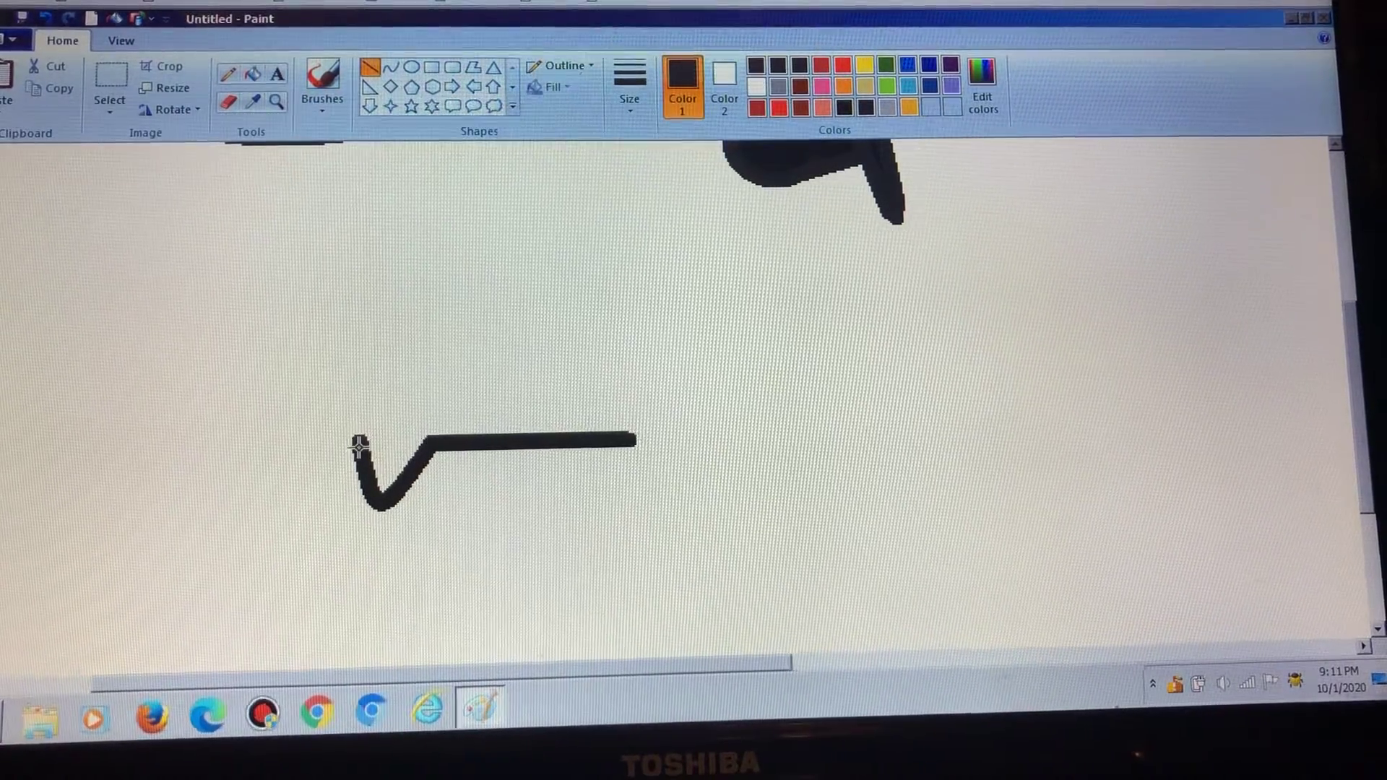
pyautogui.moveTo(332, 442); pyautogui.dragTo(280, 451)
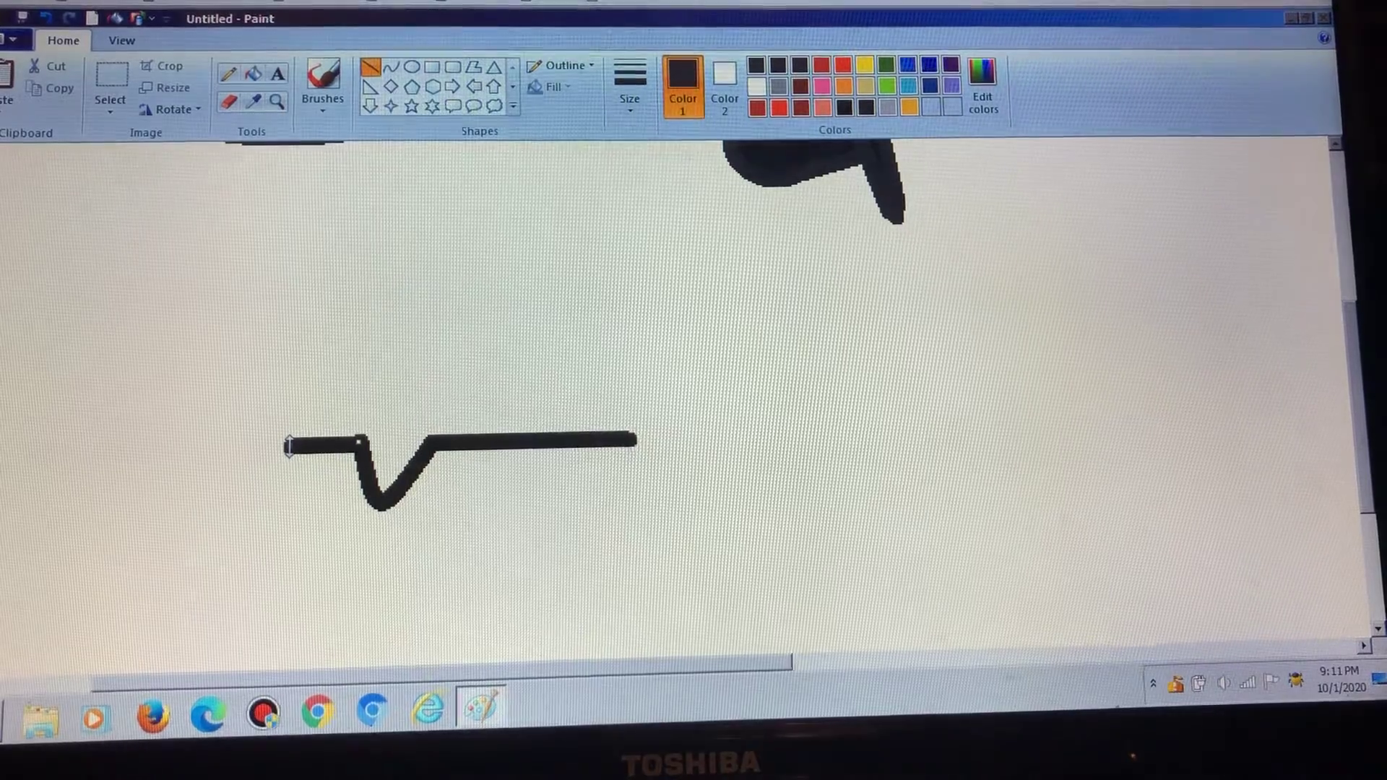
# - Draw a black oval above the notched line, nudging it left and shrinking it slightly
pyautogui.click(394, 70)
pyautogui.click(412, 67)
pyautogui.moveTo(375, 294); pyautogui.dragTo(529, 374)
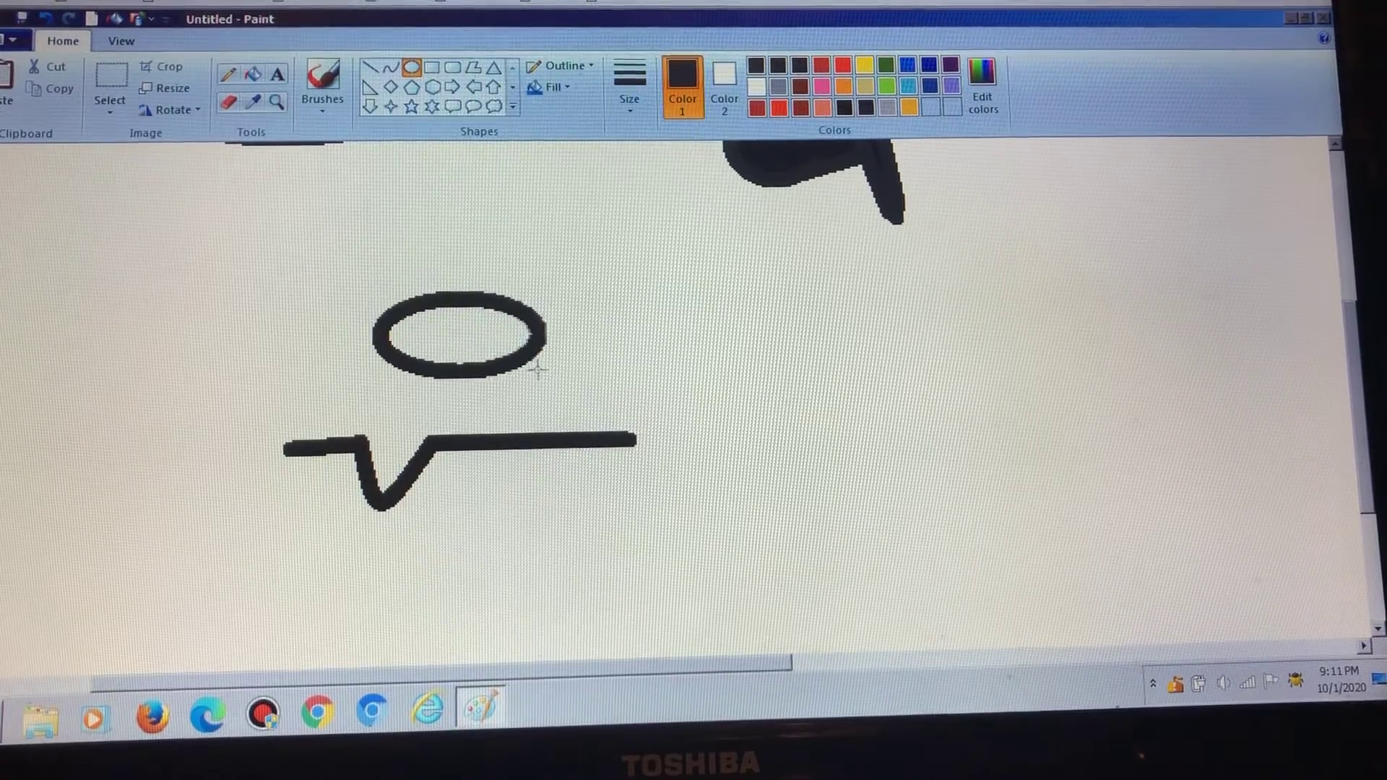
pyautogui.moveTo(479, 325); pyautogui.dragTo(458, 325)
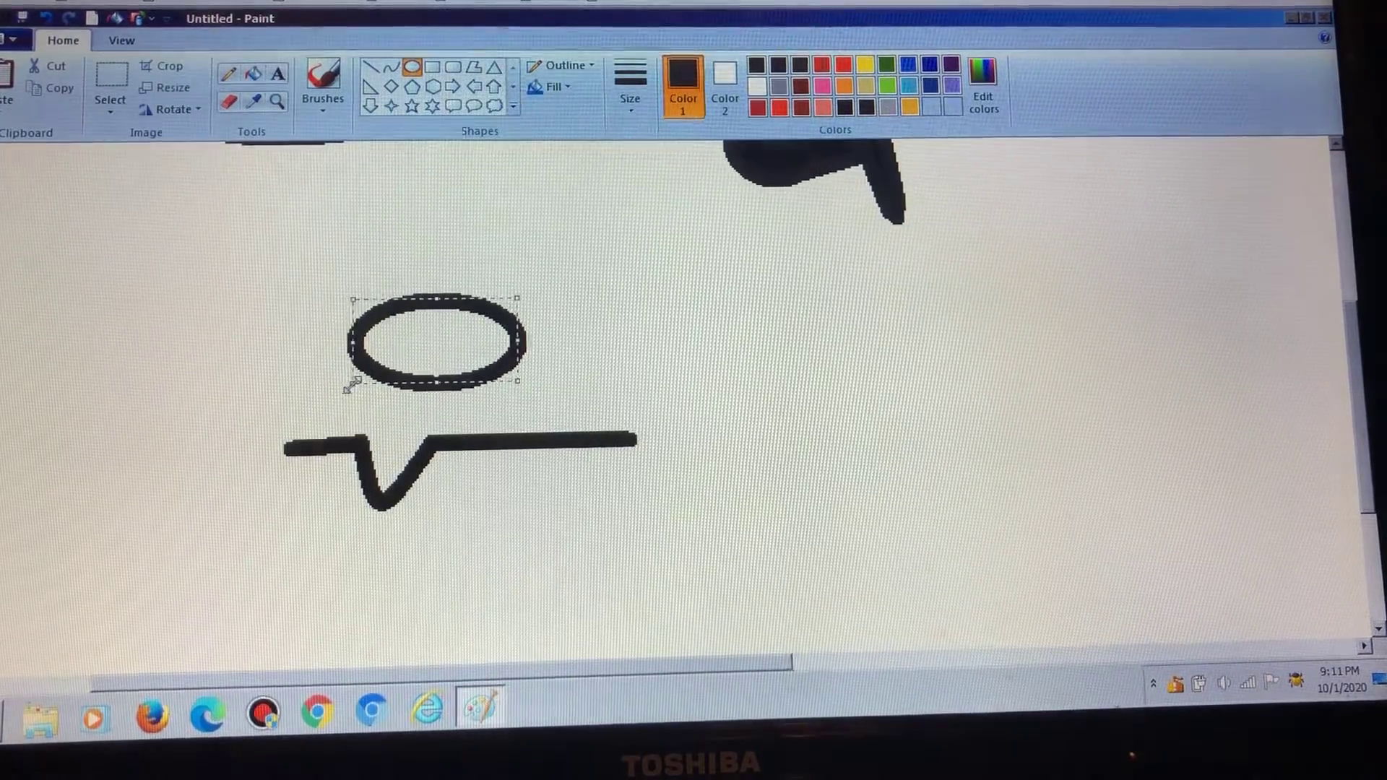
pyautogui.moveTo(349, 387); pyautogui.dragTo(352, 382)
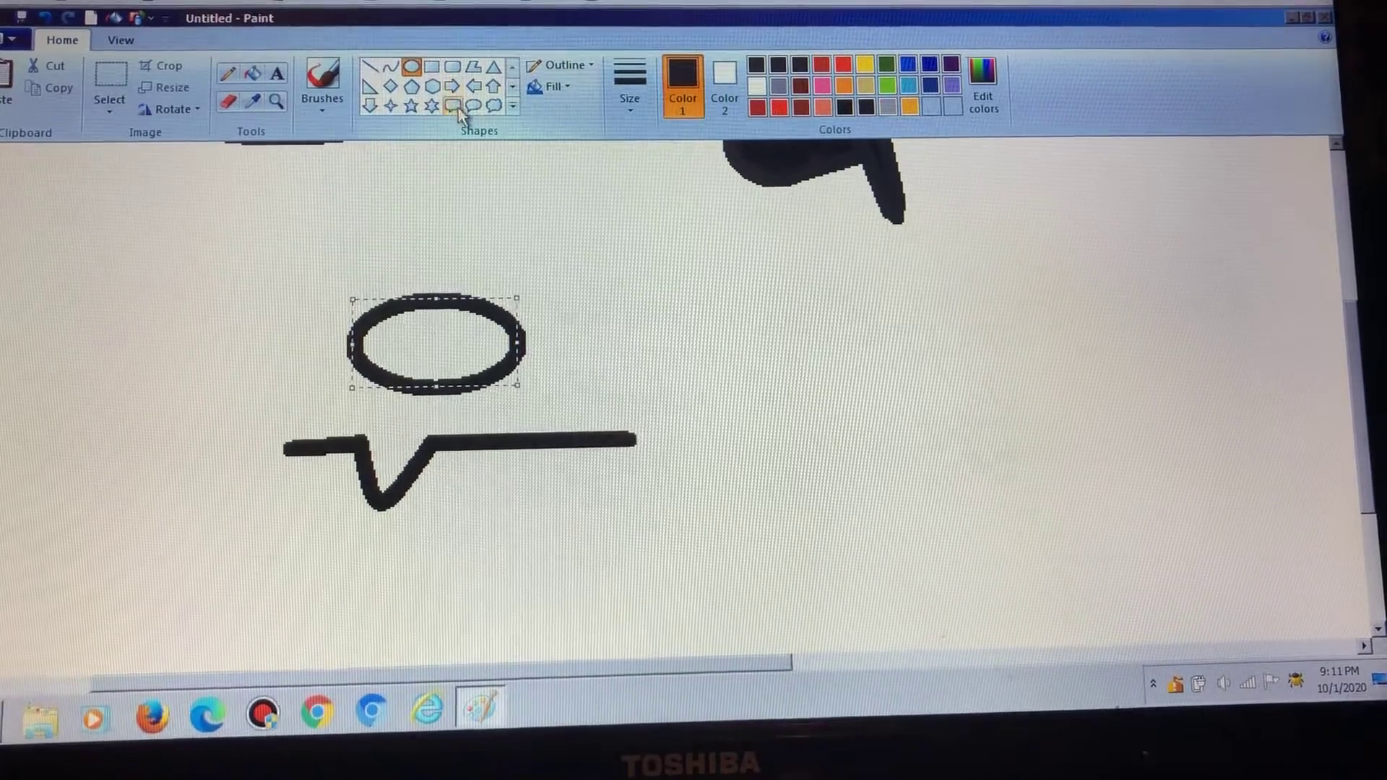
# - Try a rounded speech bubble with an oval inside, then undo both
pyautogui.click(453, 106)
pyautogui.moveTo(255, 263); pyautogui.dragTo(595, 458)
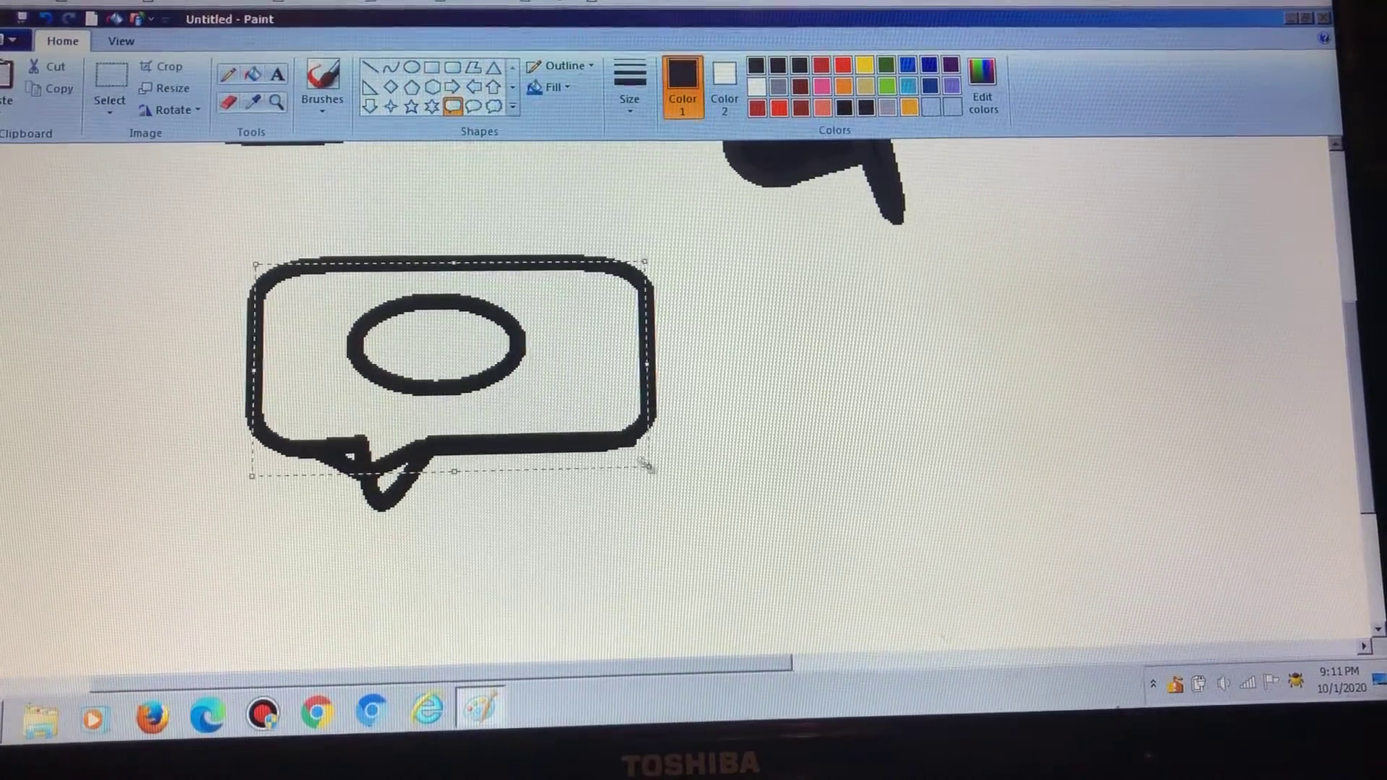
pyautogui.moveTo(570, 380); pyautogui.dragTo(582, 378)
pyautogui.moveTo(883, 389); pyautogui.dragTo(979, 373)
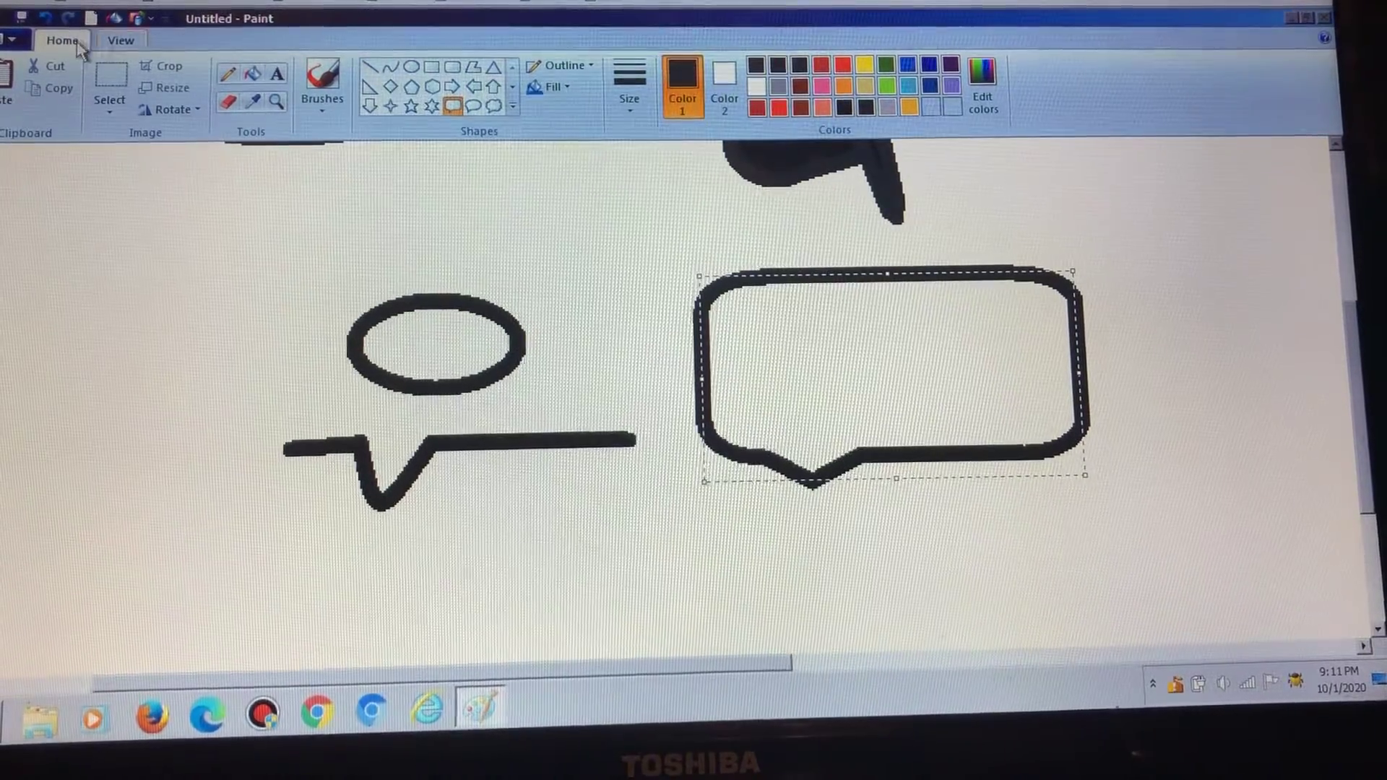
pyautogui.click(412, 66)
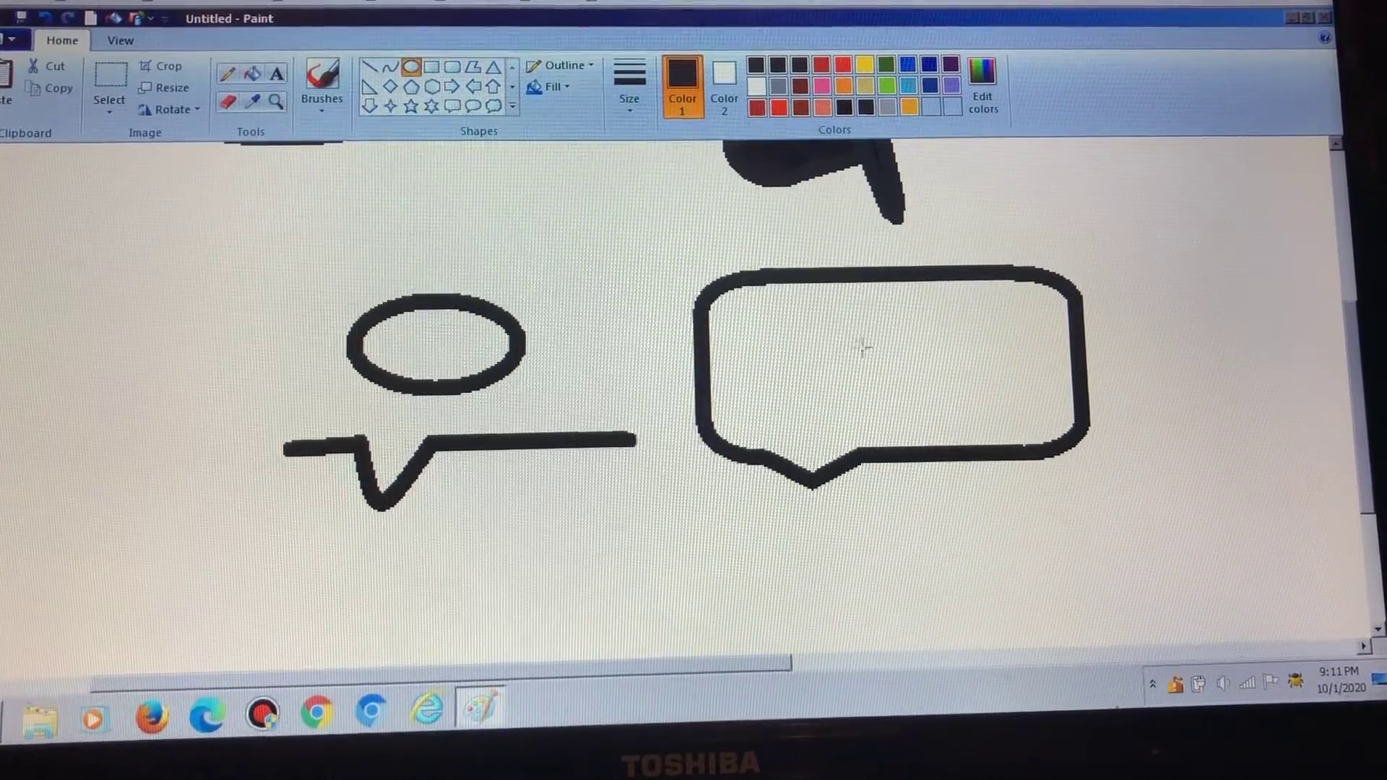
pyautogui.moveTo(923, 373); pyautogui.dragTo(963, 403)
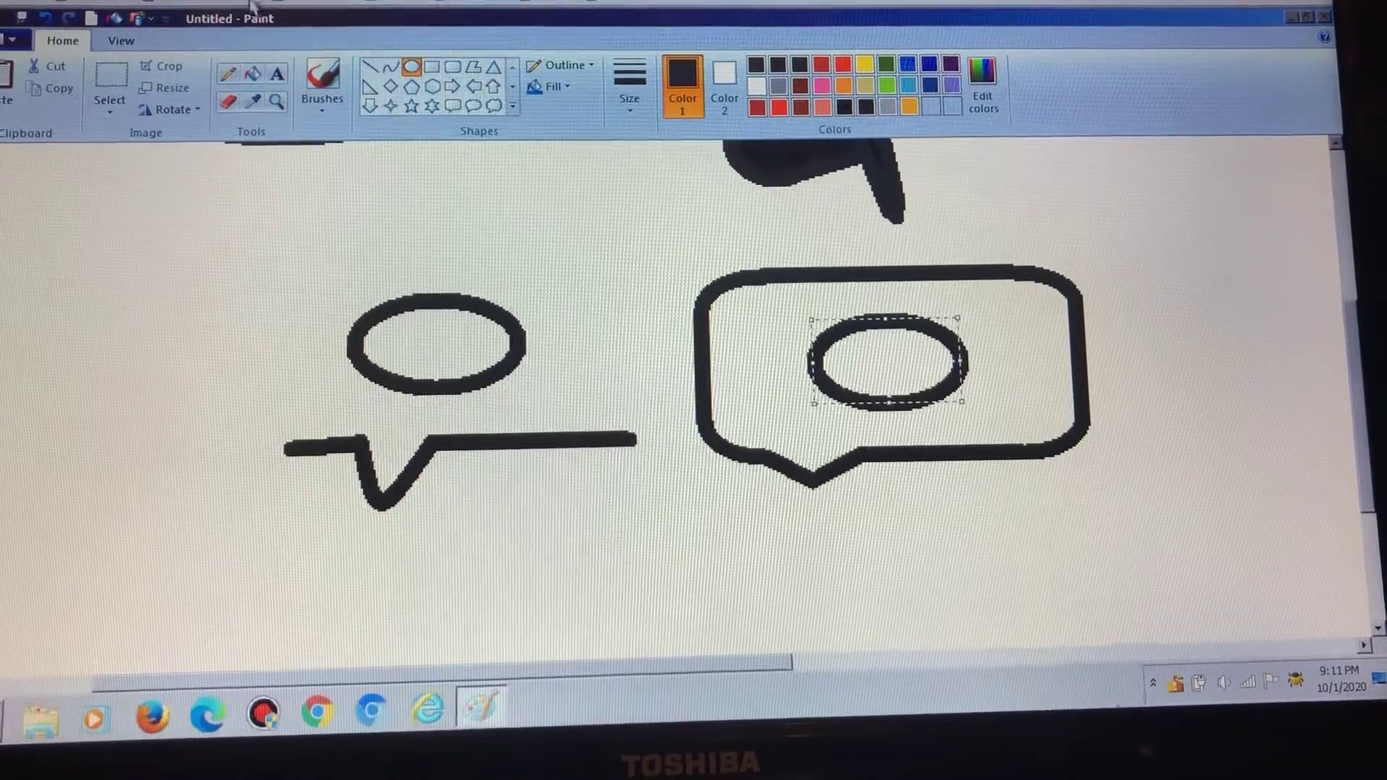
pyautogui.click(44, 17)
pyautogui.click(43, 18)
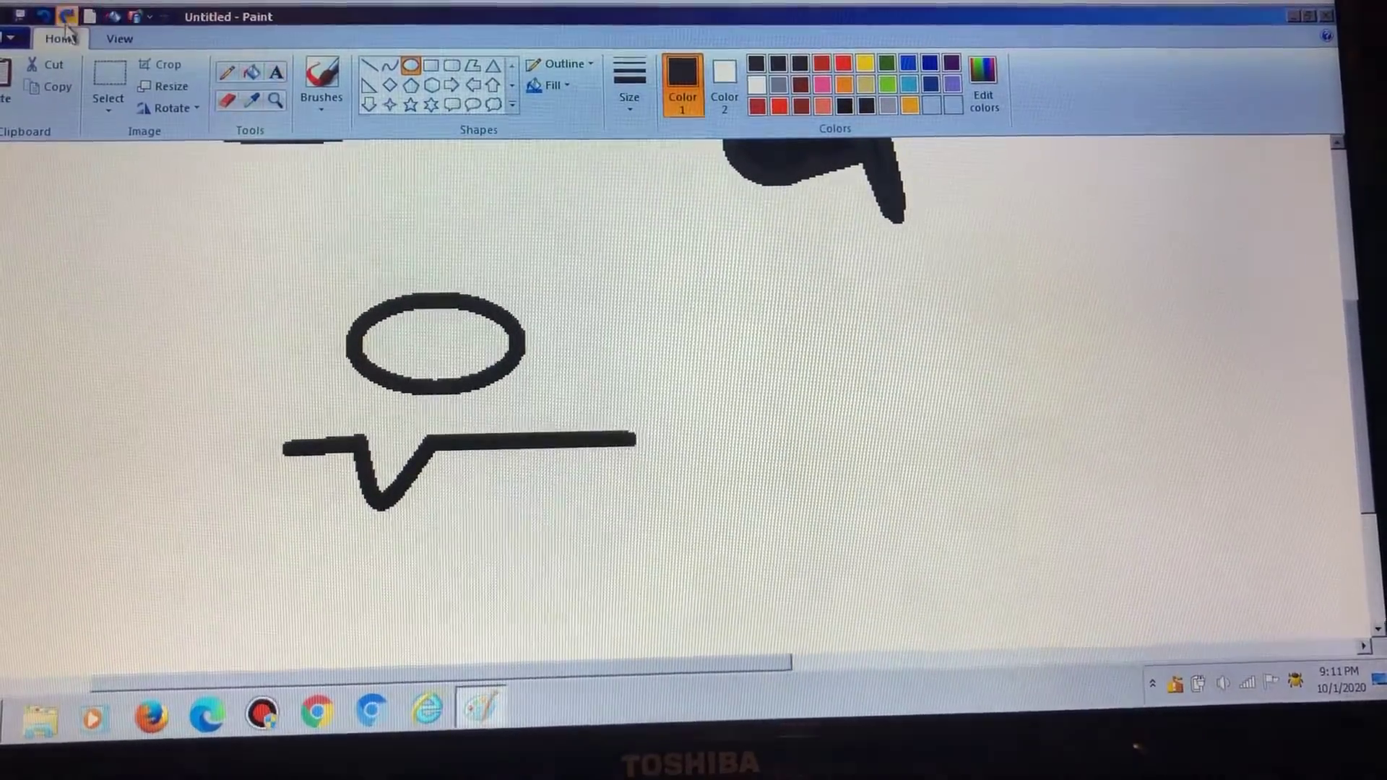
# - Restore the speech bubble and test red fills on it and its oval, then undo them
pyautogui.click(65, 18)
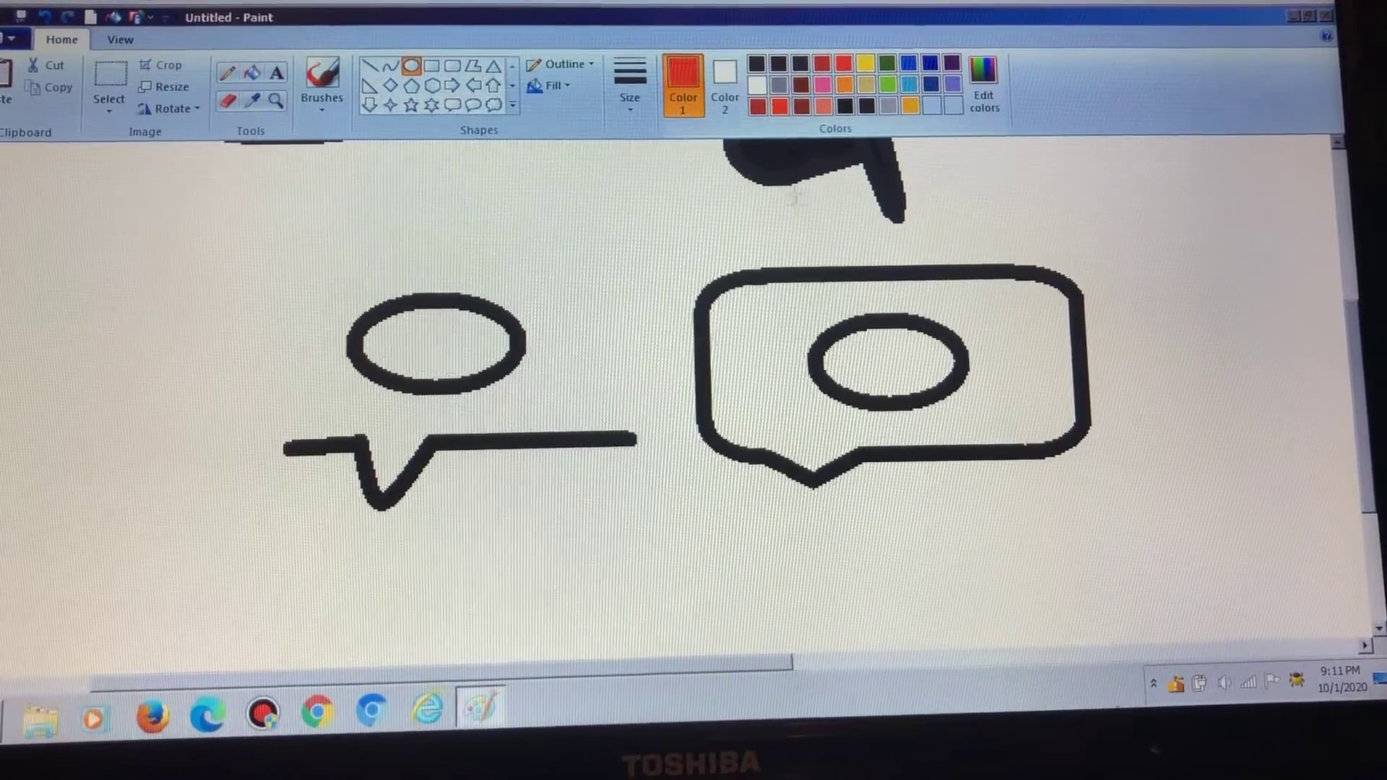
pyautogui.click(251, 73)
pyautogui.click(792, 320)
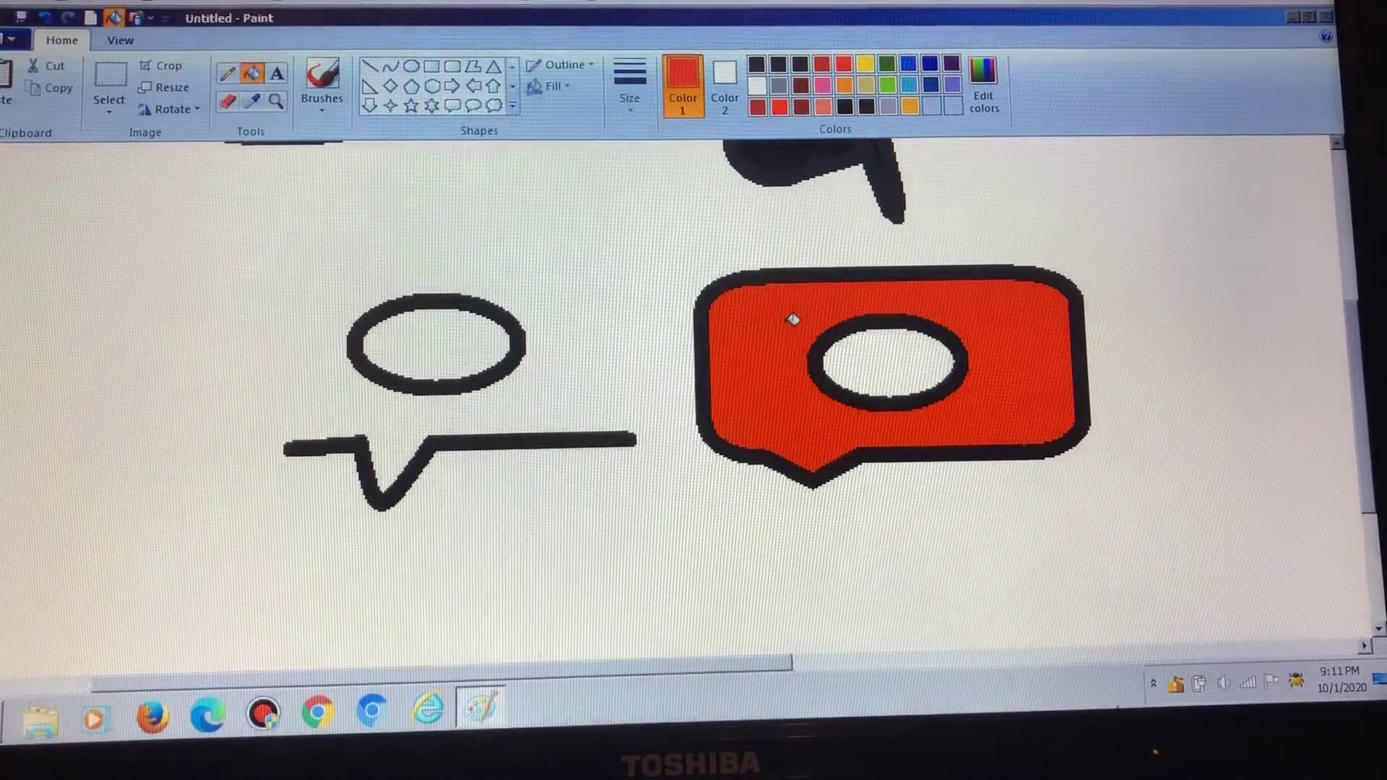
pyautogui.click(44, 17)
pyautogui.click(924, 343)
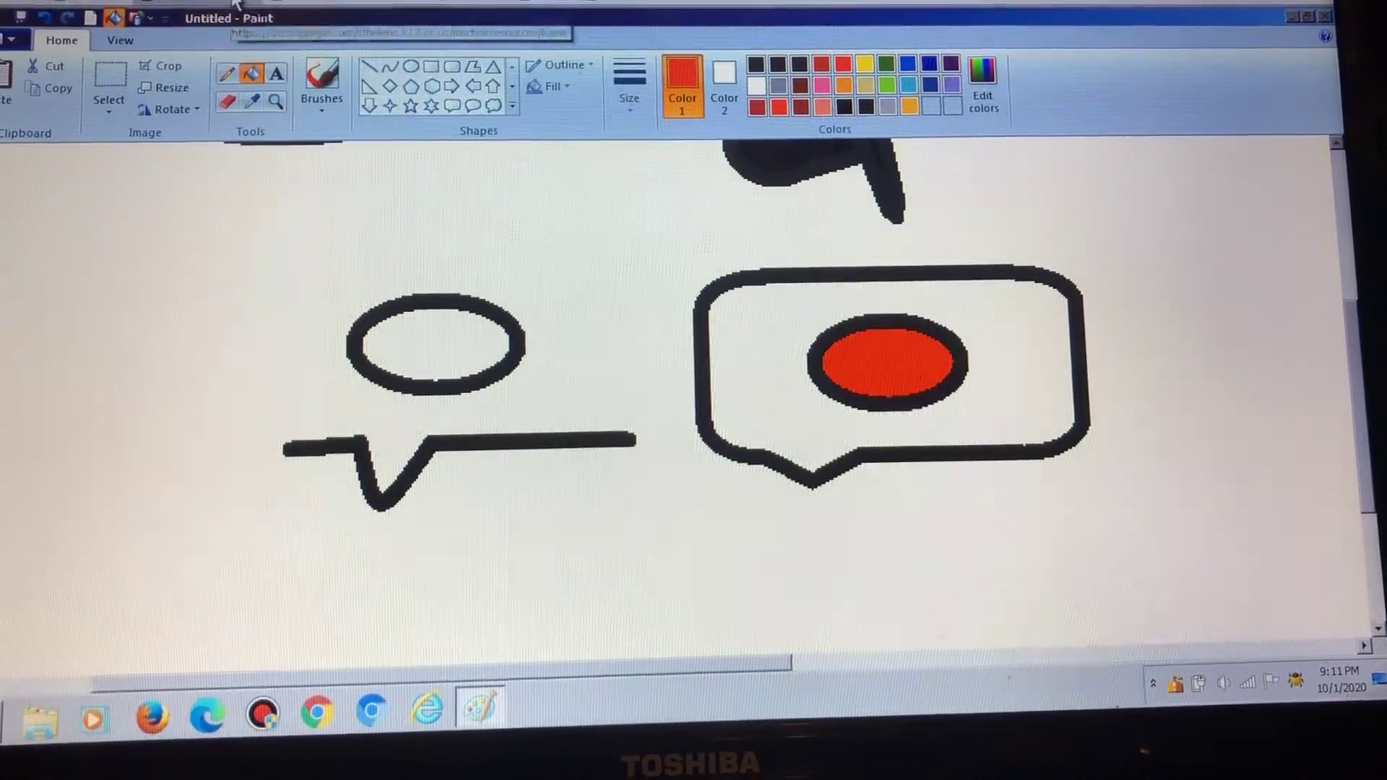
pyautogui.click(843, 321)
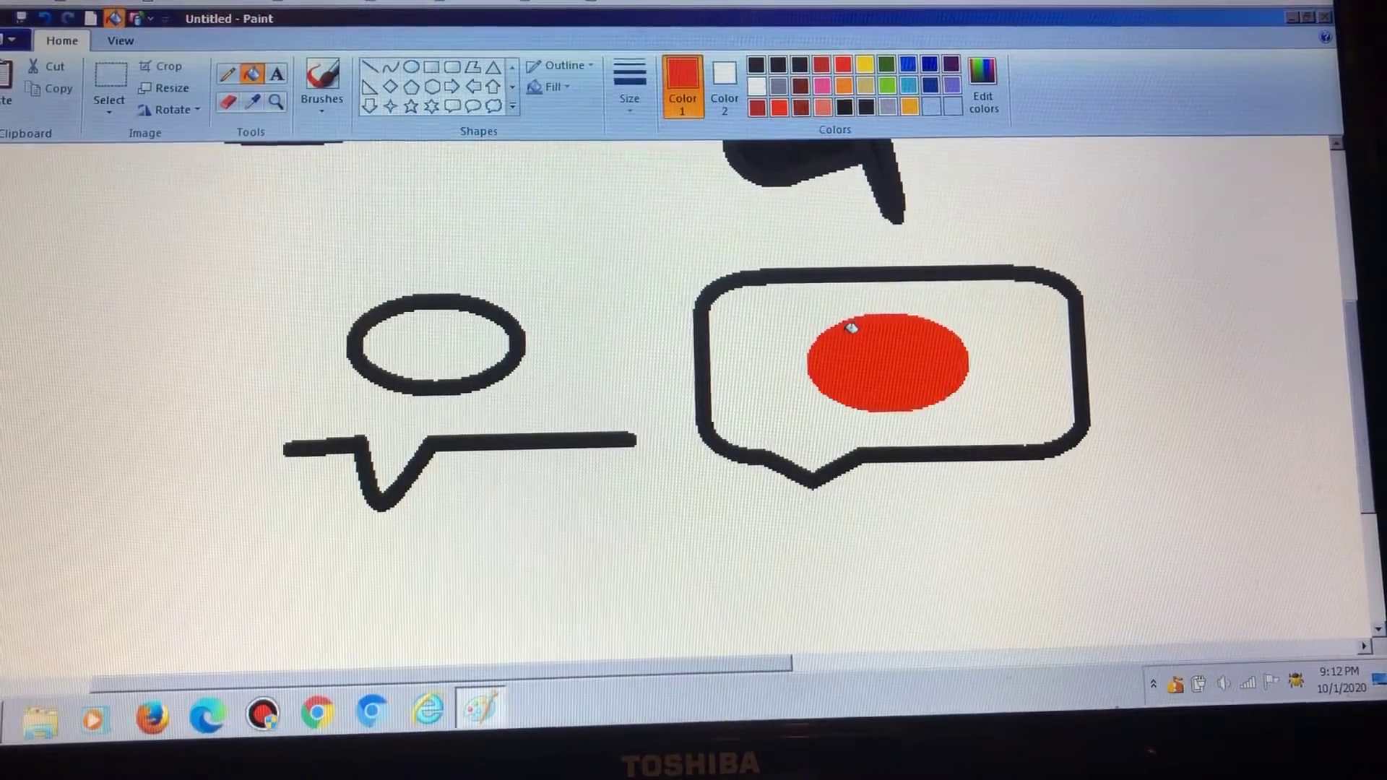
pyautogui.click(44, 17)
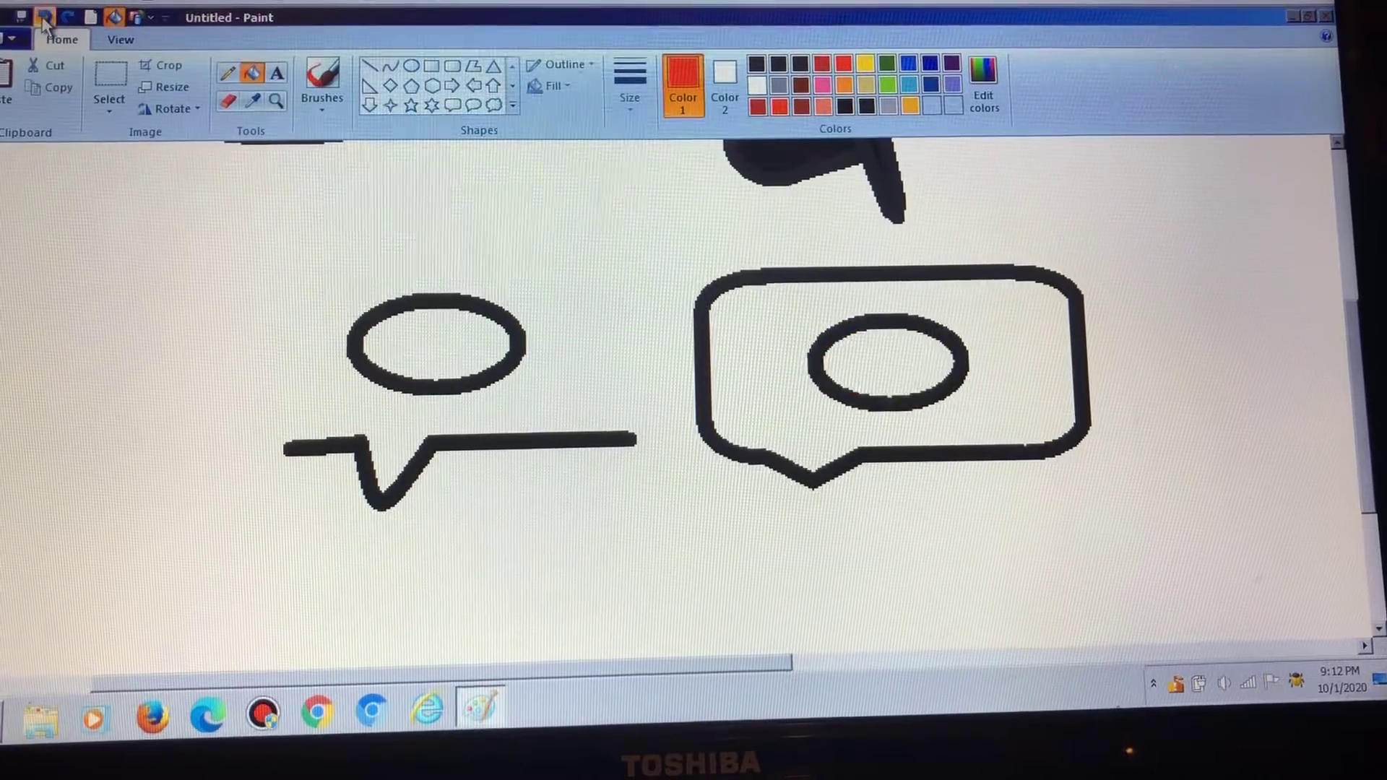
# - Remove the bubble's oval and the bubble, then fill the left oval solid orange
pyautogui.click(44, 18)
pyautogui.click(43, 17)
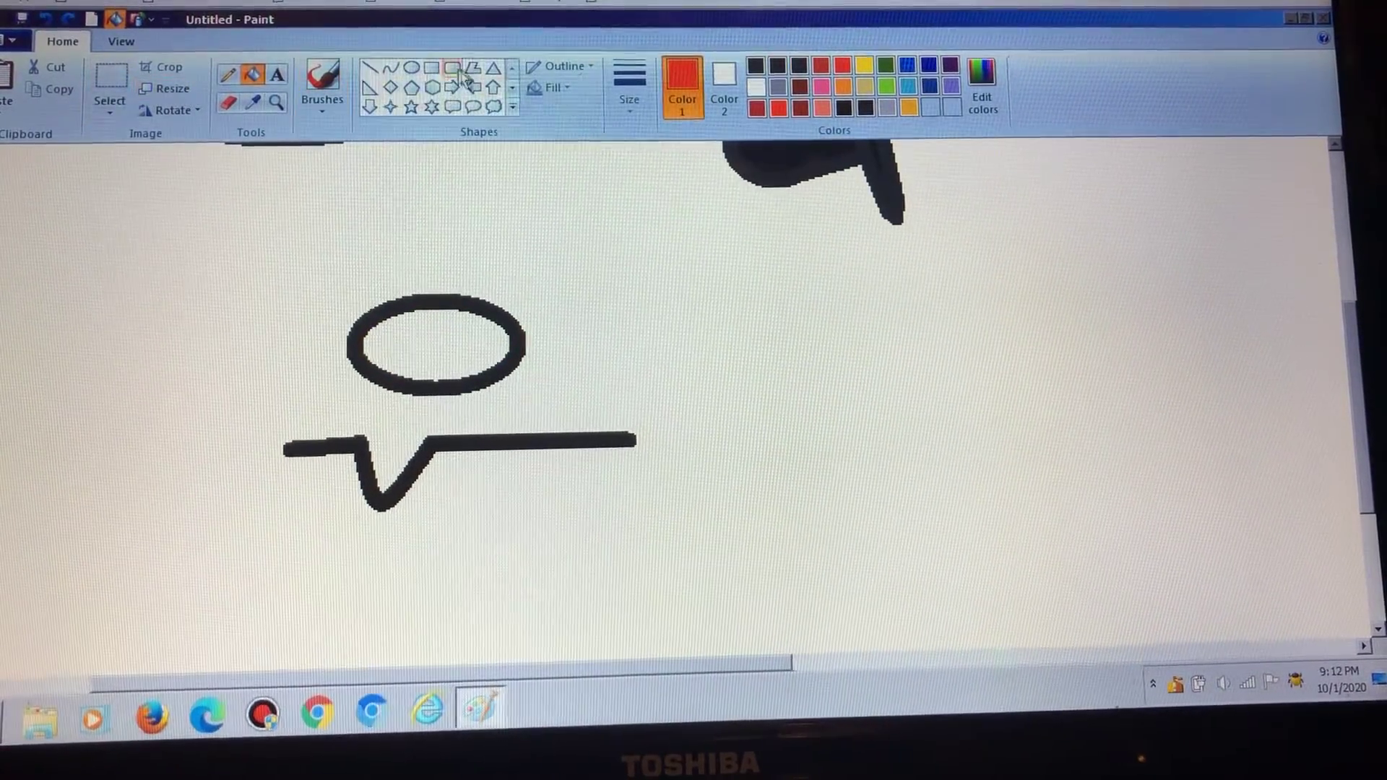
pyautogui.click(470, 343)
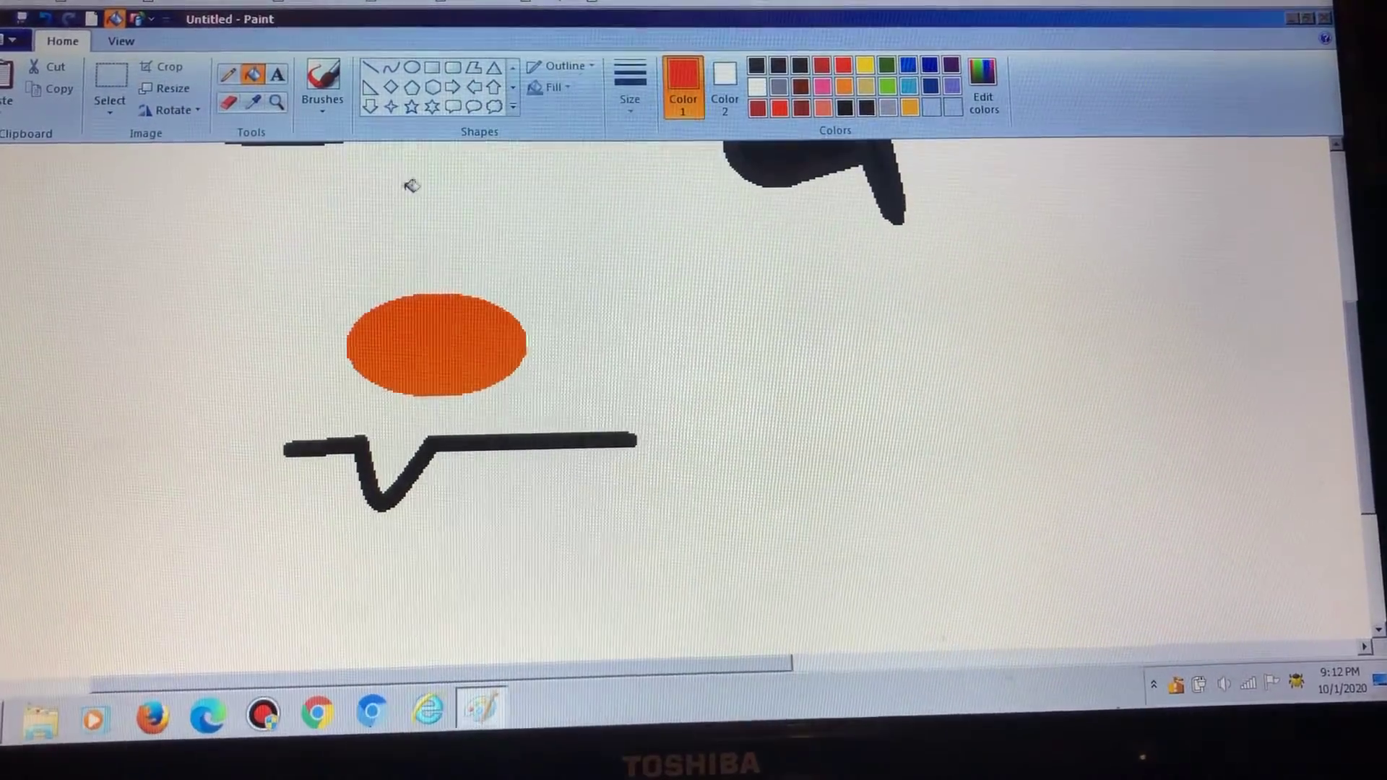
# - Paint a short white brush highlight on the upper left of the orange yolk
pyautogui.click(756, 87)
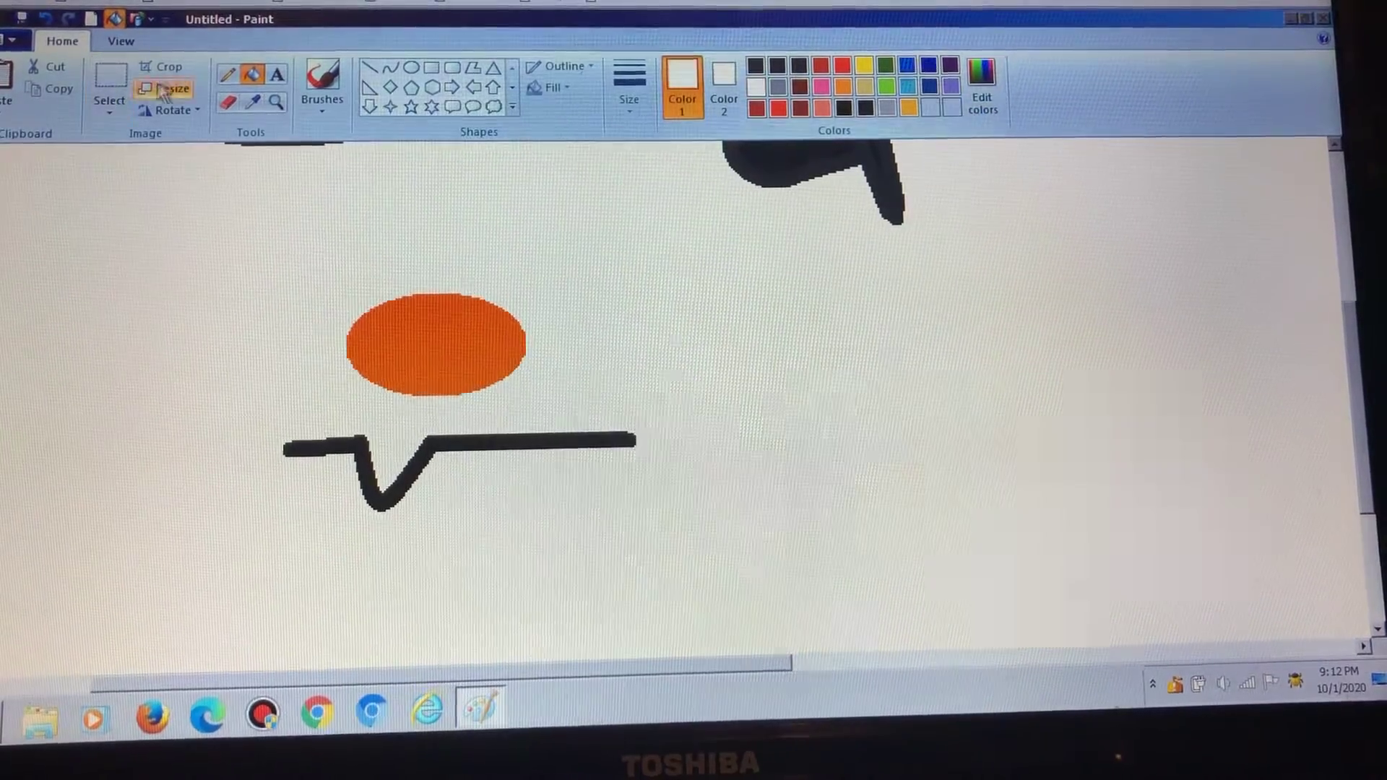
pyautogui.click(313, 84)
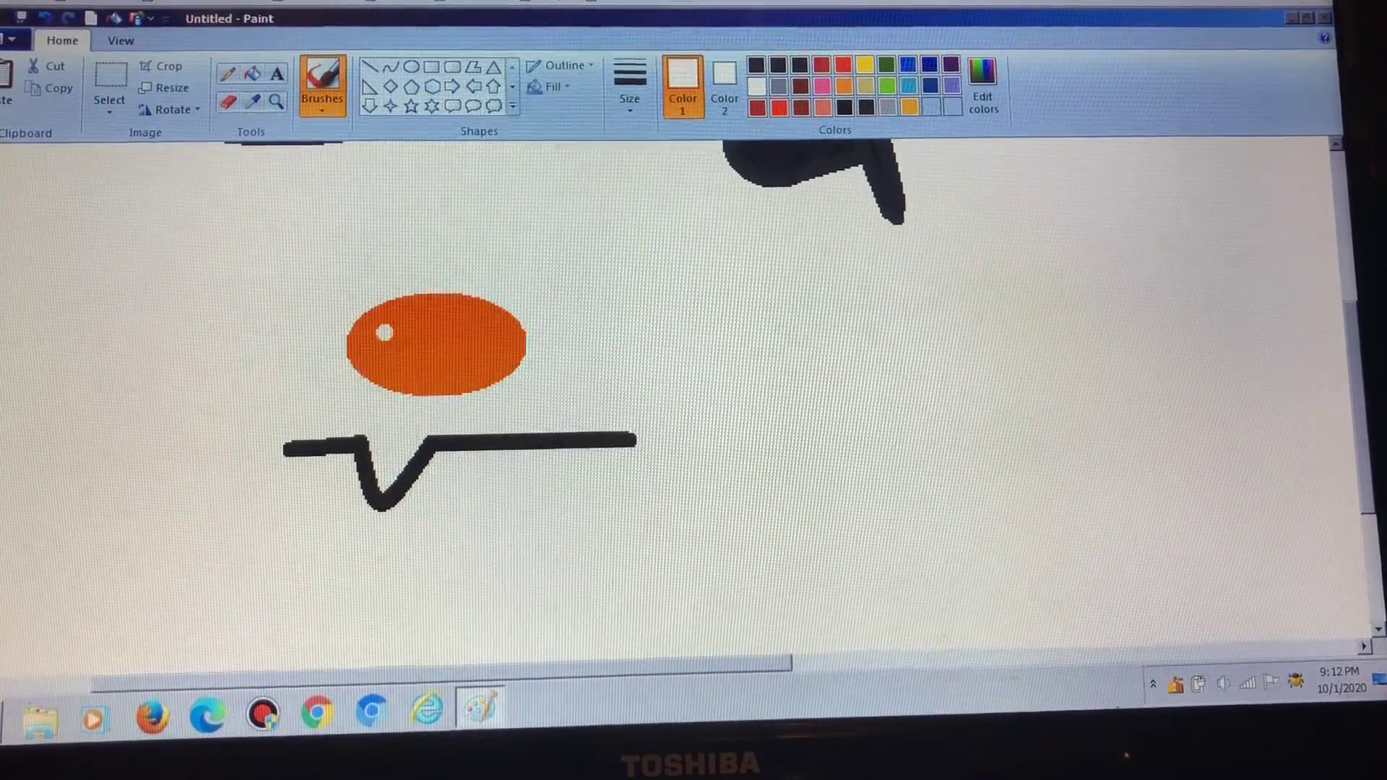
pyautogui.moveTo(384, 331); pyautogui.dragTo(409, 318)
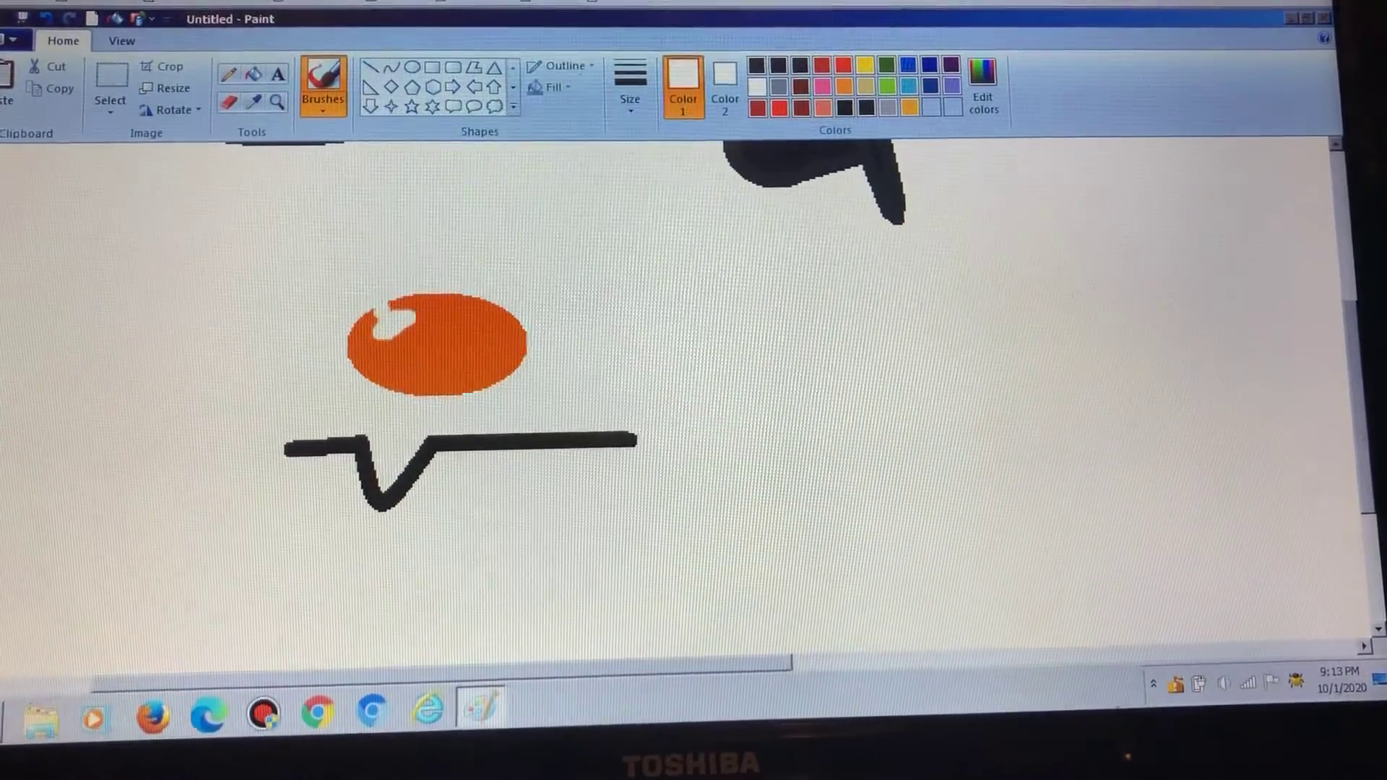
# - Move the orange yolk slightly left with a rectangular selection
pyautogui.click(110, 82)
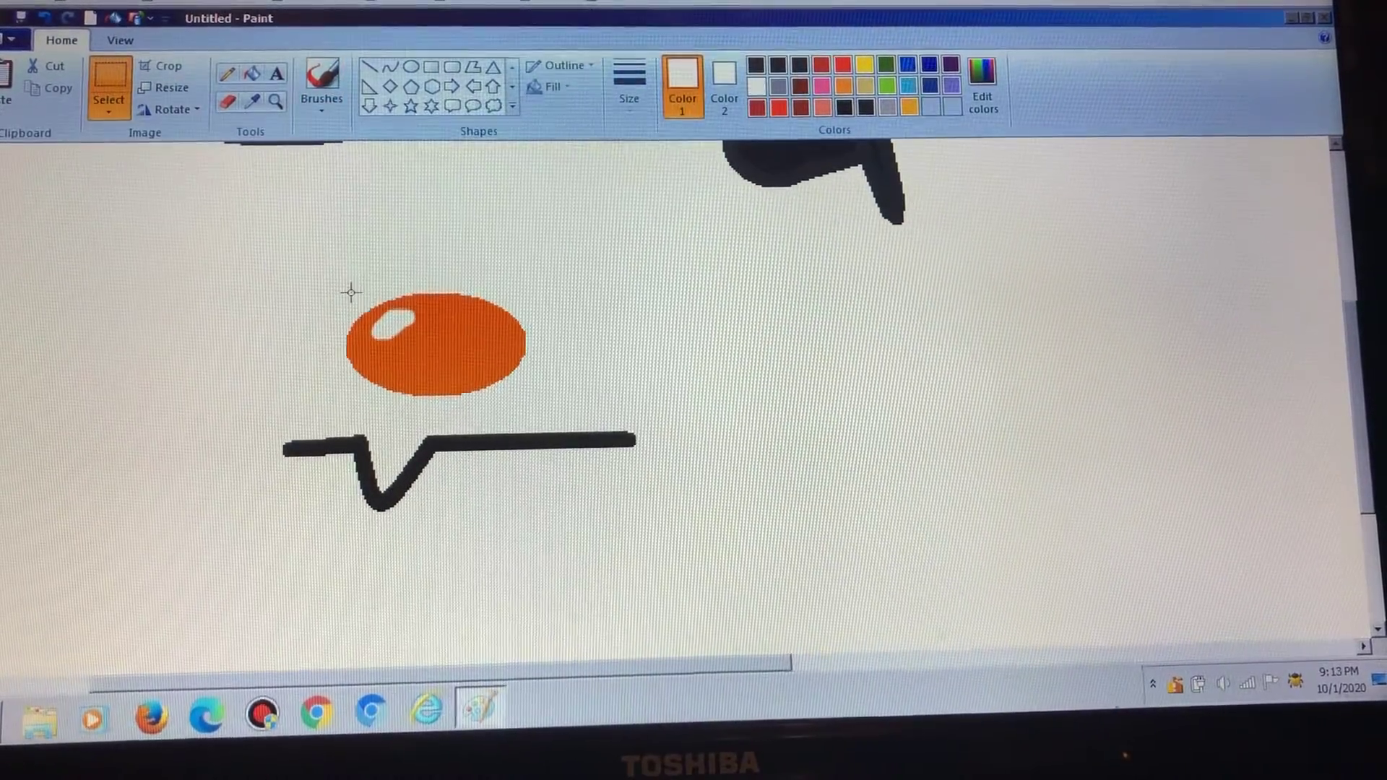
pyautogui.moveTo(349, 287); pyautogui.dragTo(494, 385)
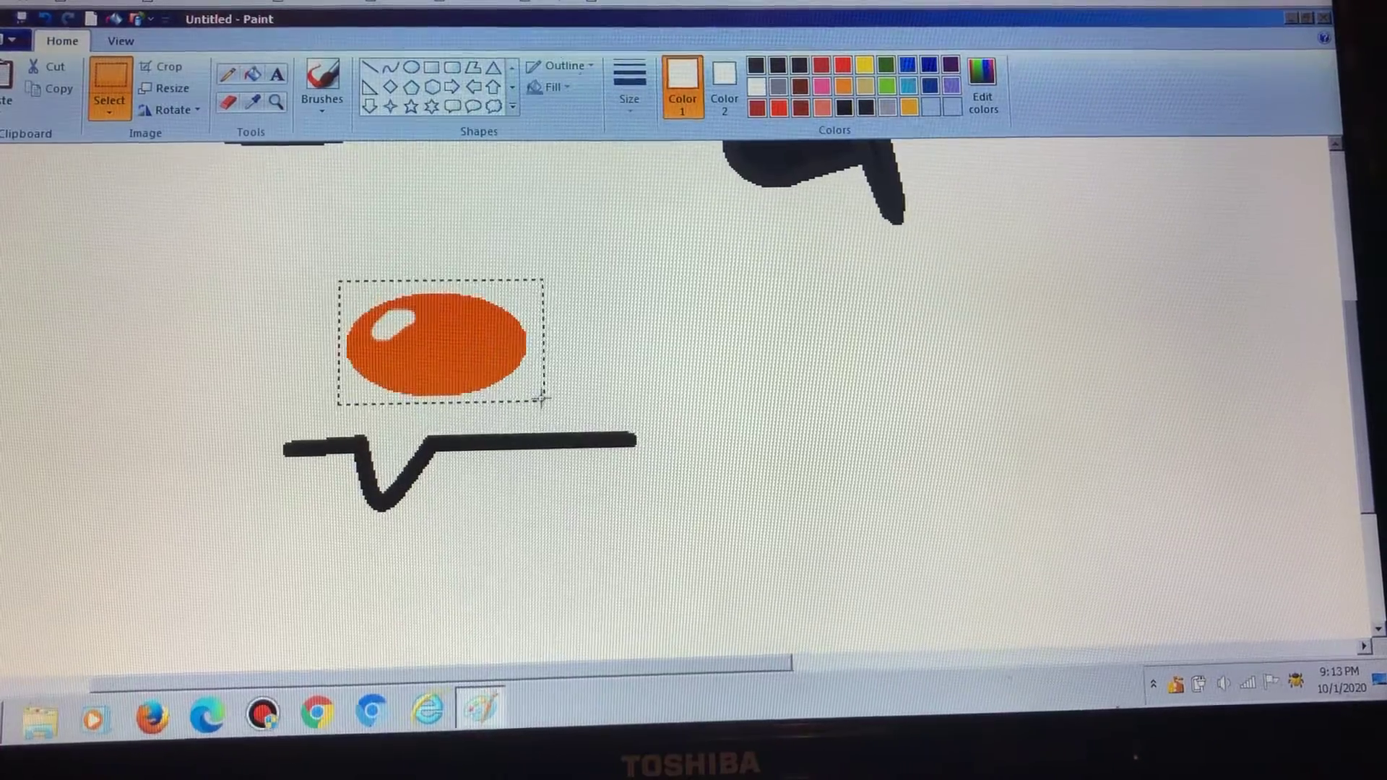
pyautogui.click(543, 398)
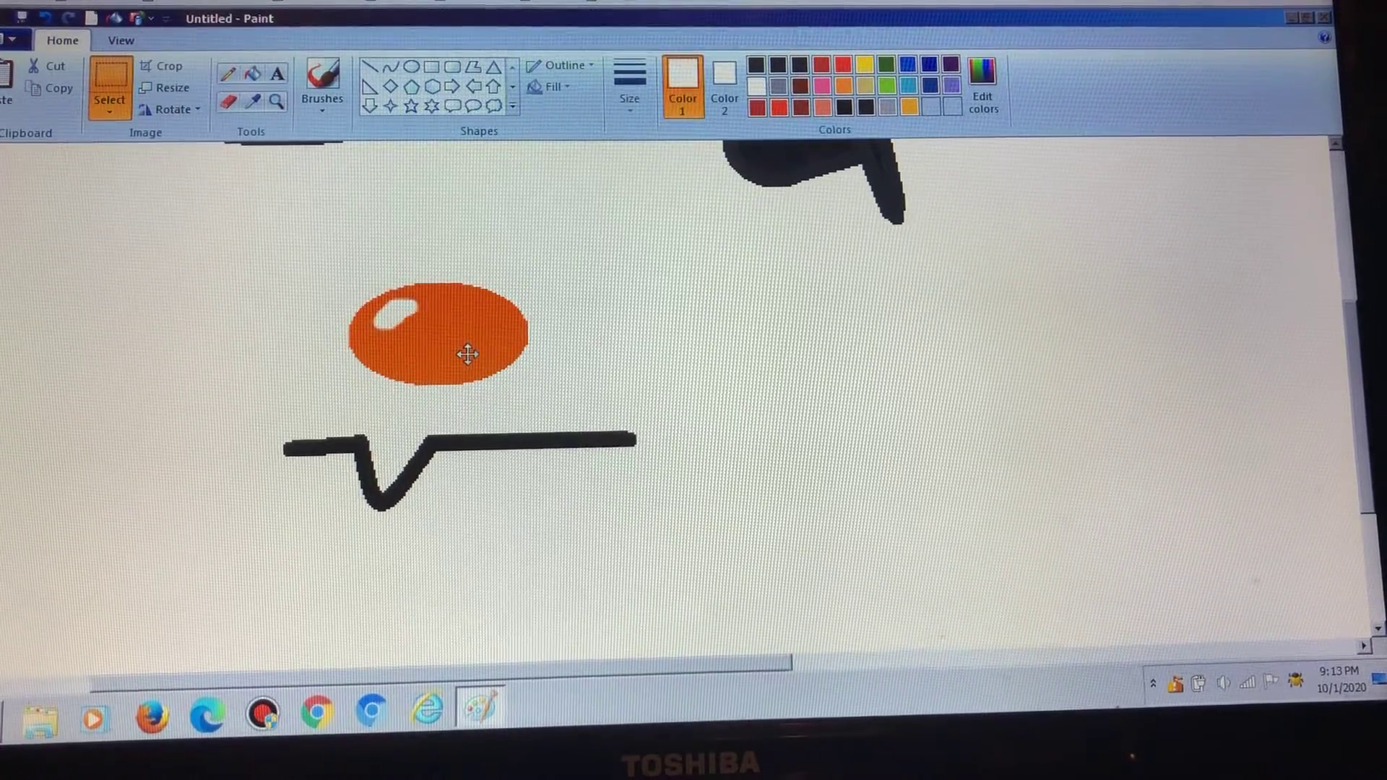
# - Draw a black curve rising from the right end of the notched line
pyautogui.click(388, 180)
pyautogui.click(391, 68)
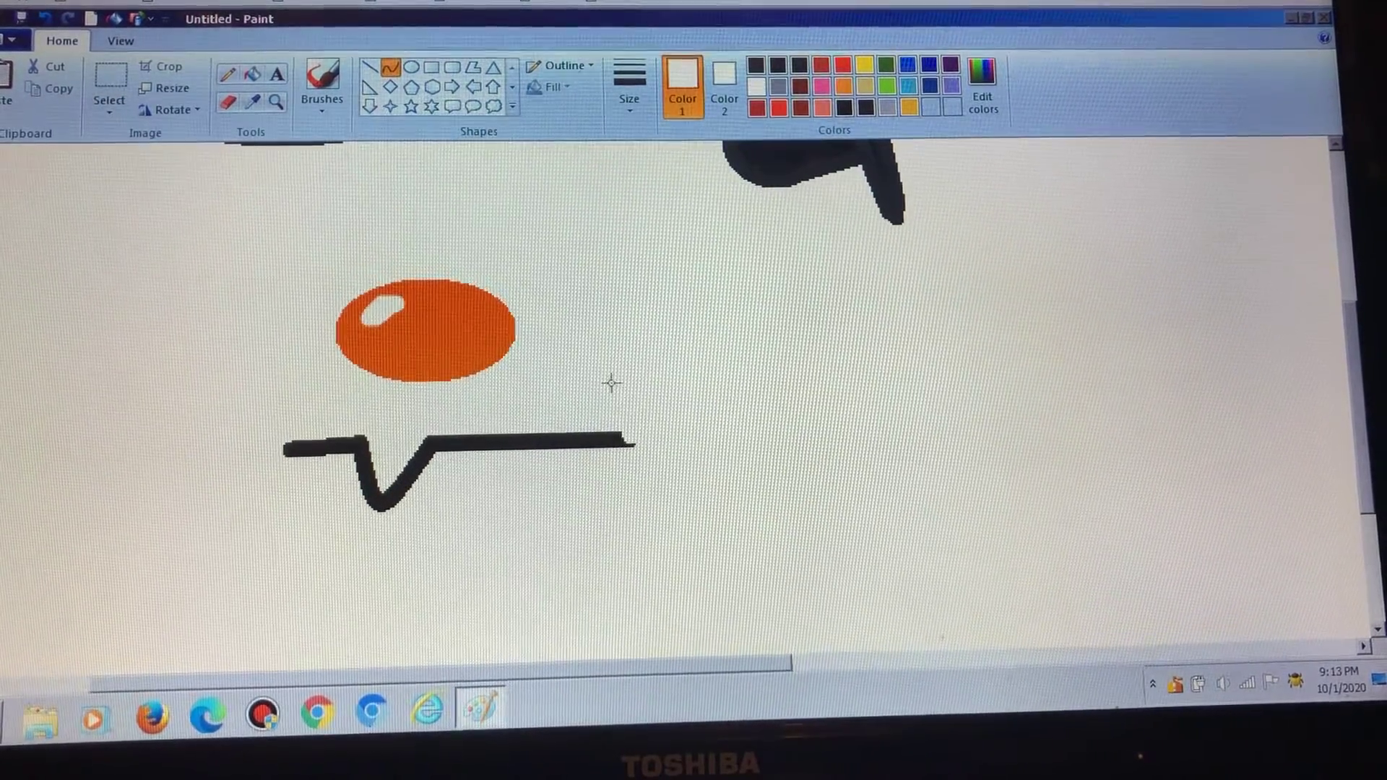
pyautogui.moveTo(636, 442)
pyautogui.mouseDown()
pyautogui.moveTo(585, 349)
pyautogui.moveTo(626, 369)
pyautogui.mouseUp()
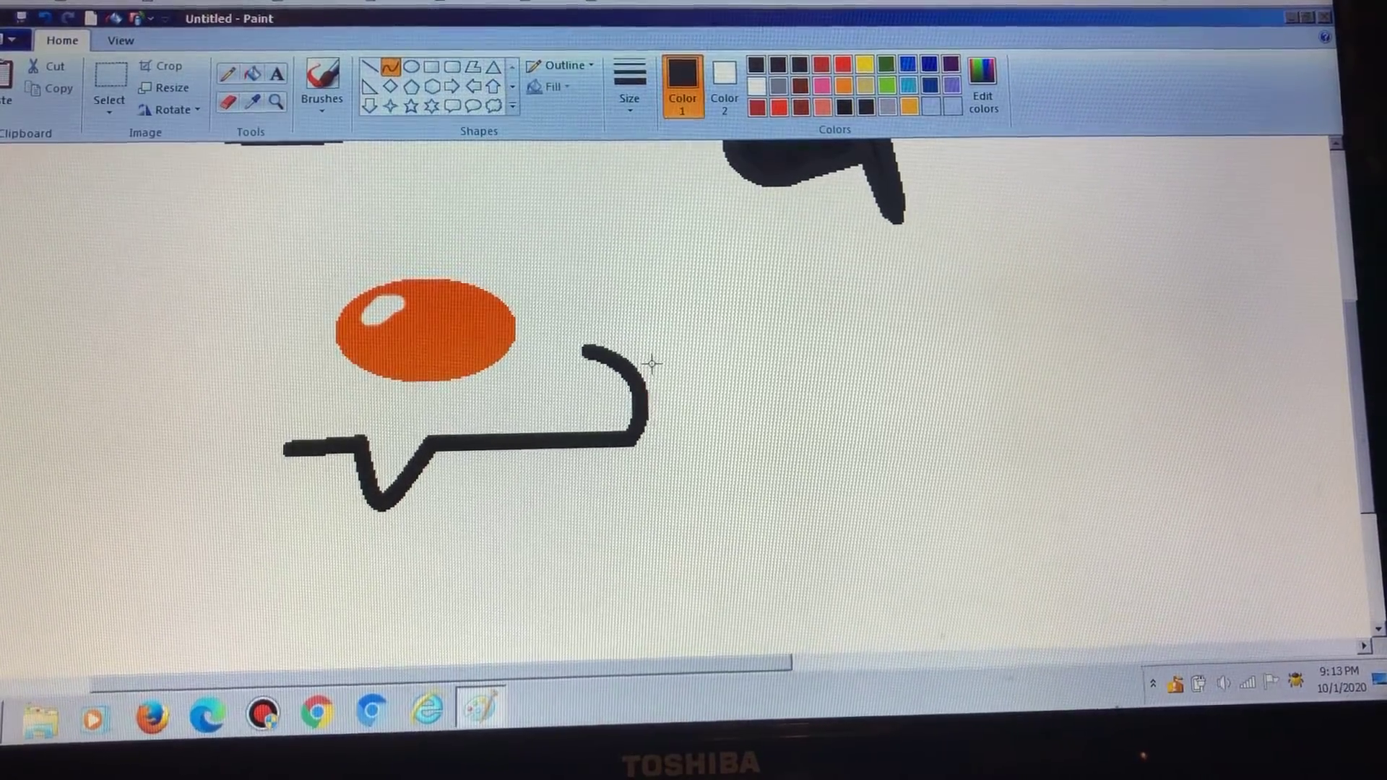
# - Commit the rising curve, then try test lines over the yolk and delete them
pyautogui.click(586, 314)
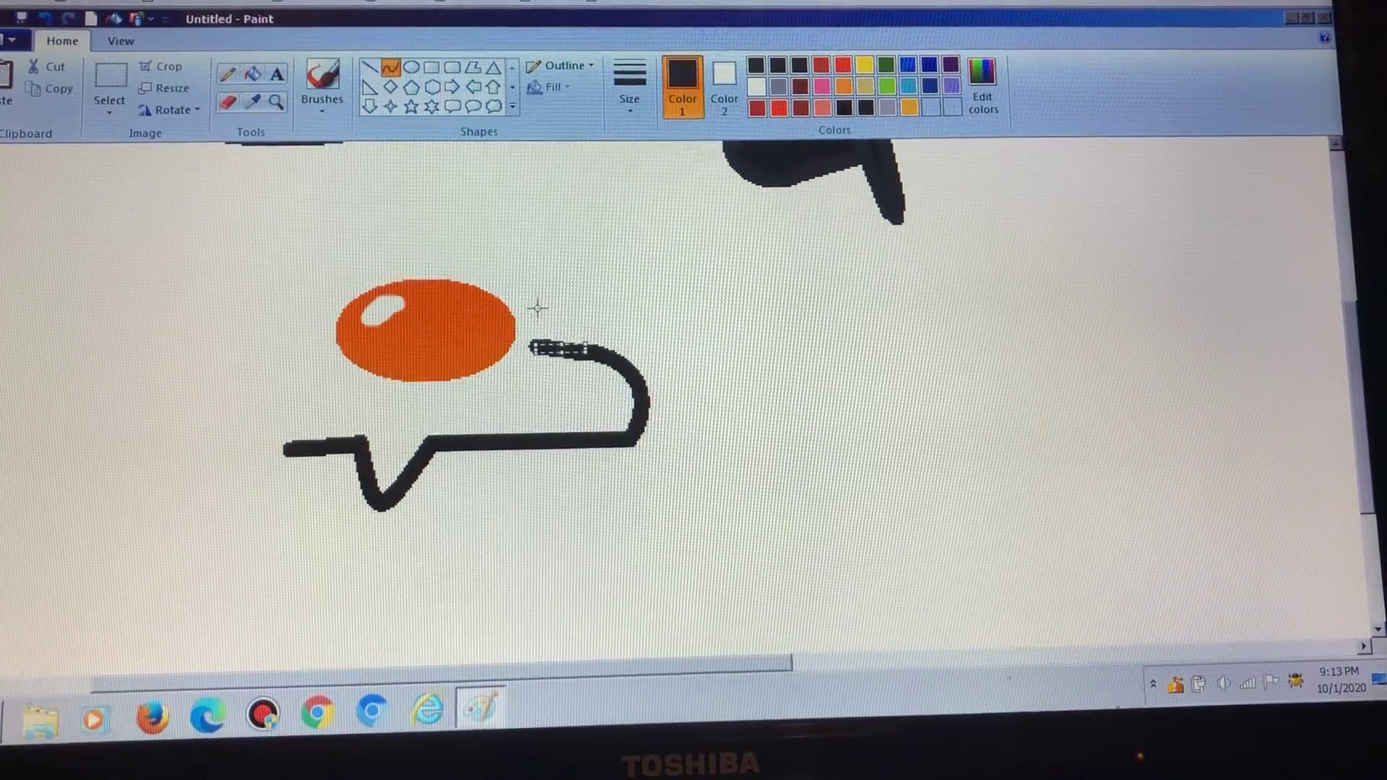
pyautogui.moveTo(537, 349)
pyautogui.mouseDown()
pyautogui.moveTo(333, 363)
pyautogui.moveTo(444, 303)
pyautogui.mouseUp()
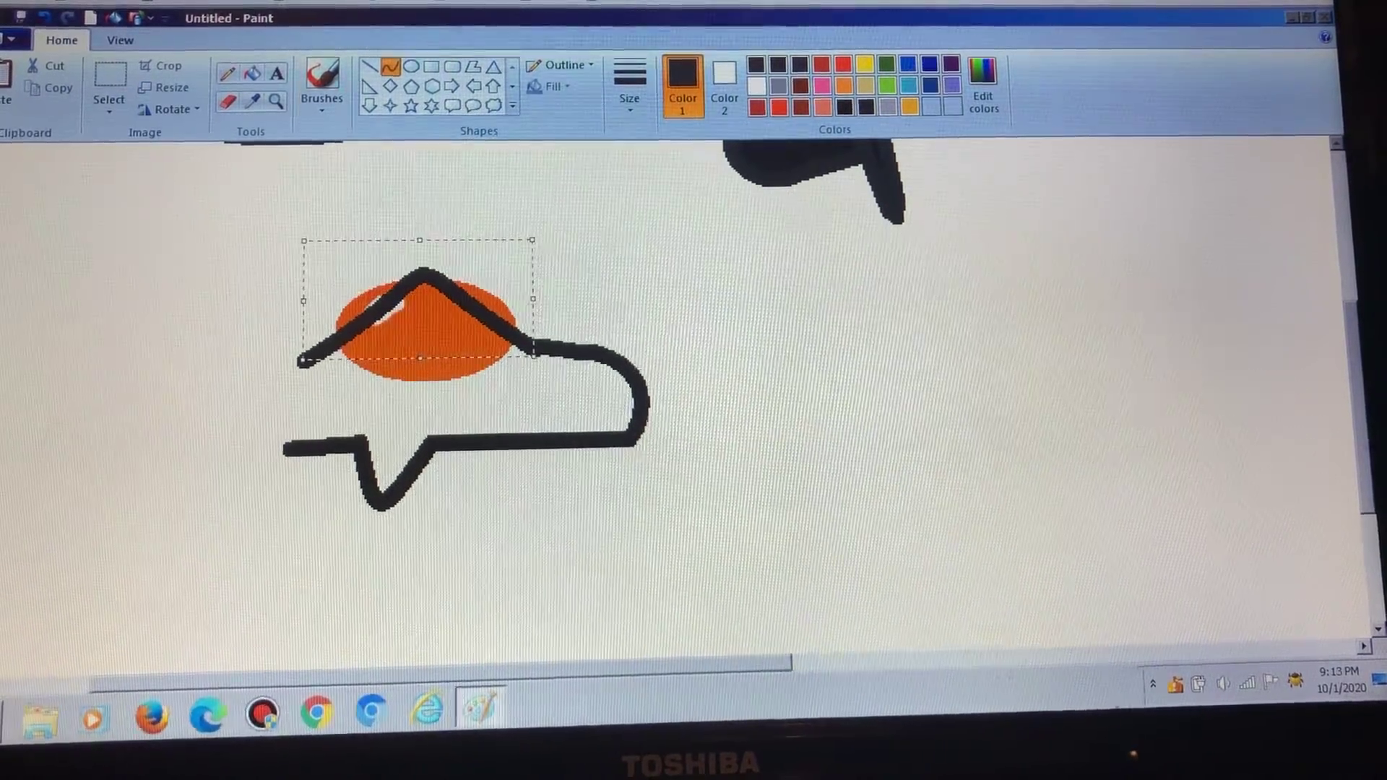
pyautogui.hotkey('ctrl', 'z')
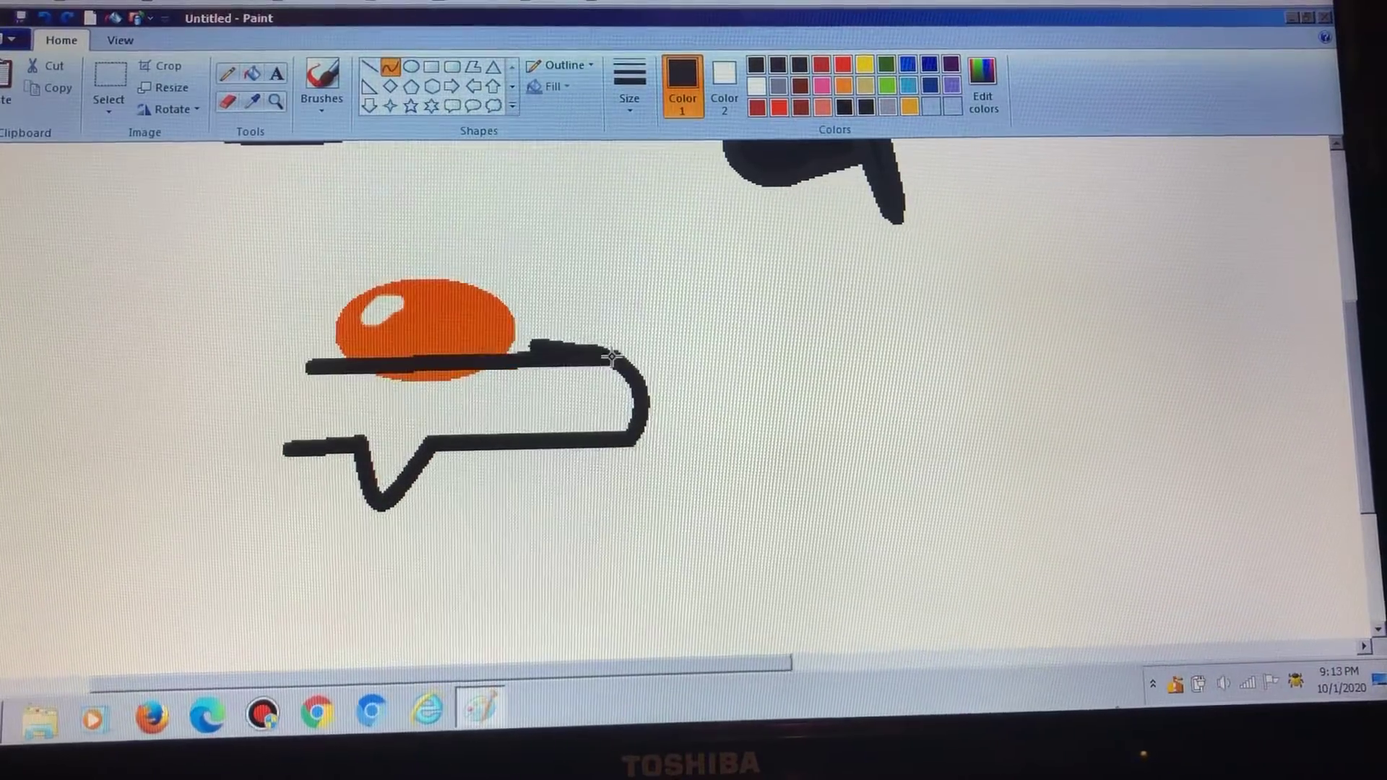
pyautogui.moveTo(399, 359)
pyautogui.mouseDown()
pyautogui.moveTo(402, 257)
pyautogui.moveTo(481, 258)
pyautogui.moveTo(489, 241)
pyautogui.mouseUp()
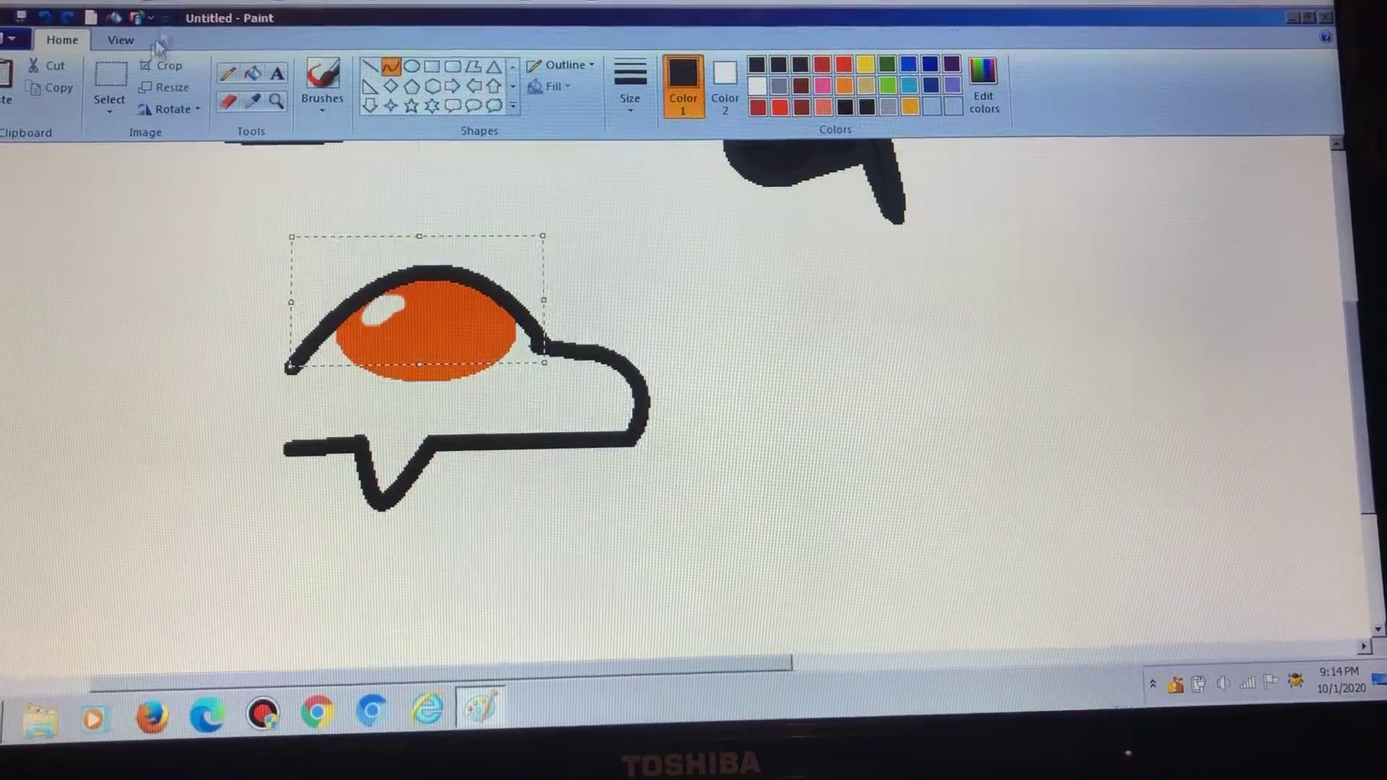
pyautogui.press('Delete')
# - Draw a thick black oval outline around the orange yolk, nudged slightly left
pyautogui.click(412, 67)
pyautogui.moveTo(320, 271)
pyautogui.mouseDown()
pyautogui.moveTo(533, 397)
pyautogui.moveTo(530, 382)
pyautogui.mouseUp()
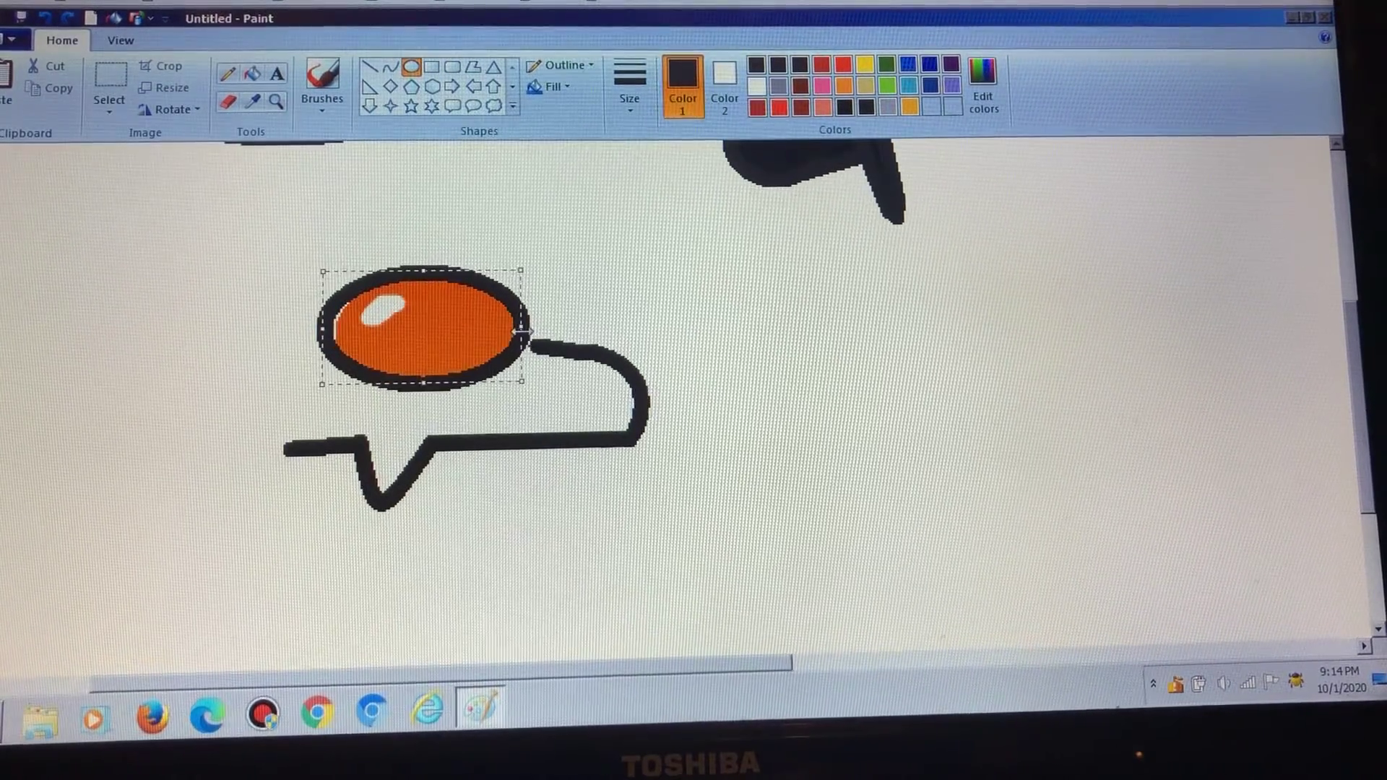
pyautogui.moveTo(462, 327); pyautogui.dragTo(459, 327)
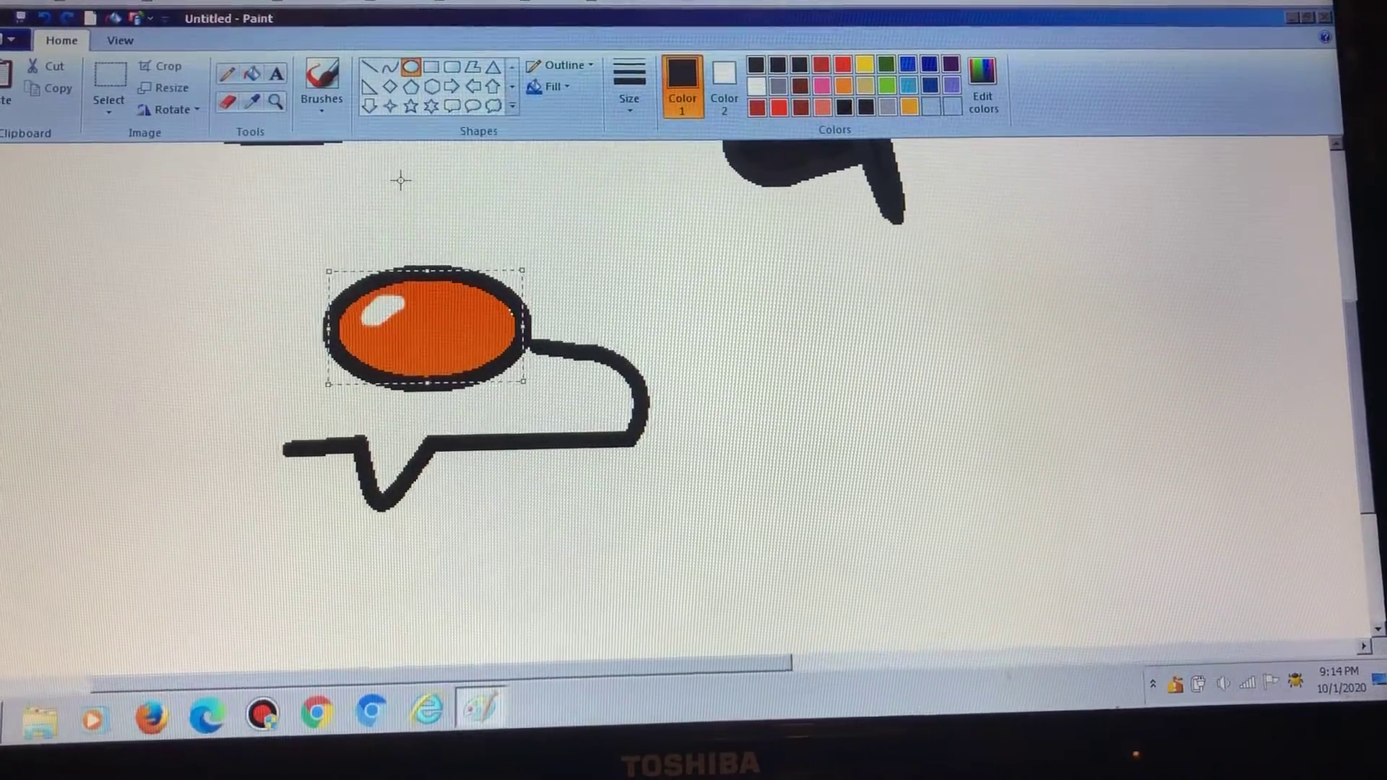
pyautogui.click(402, 177)
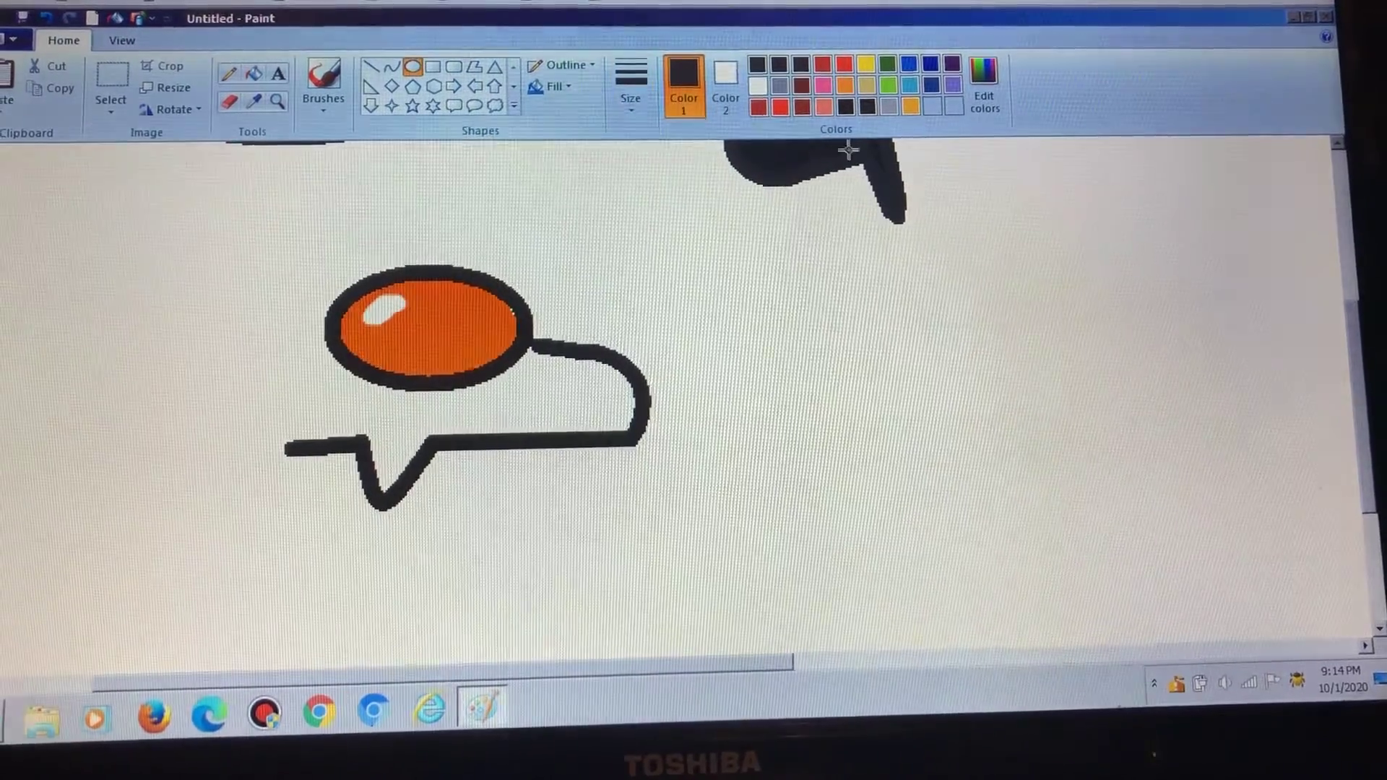
# - Paint the yolk's lower black rim red-orange using fill and brush strokes
pyautogui.click(844, 65)
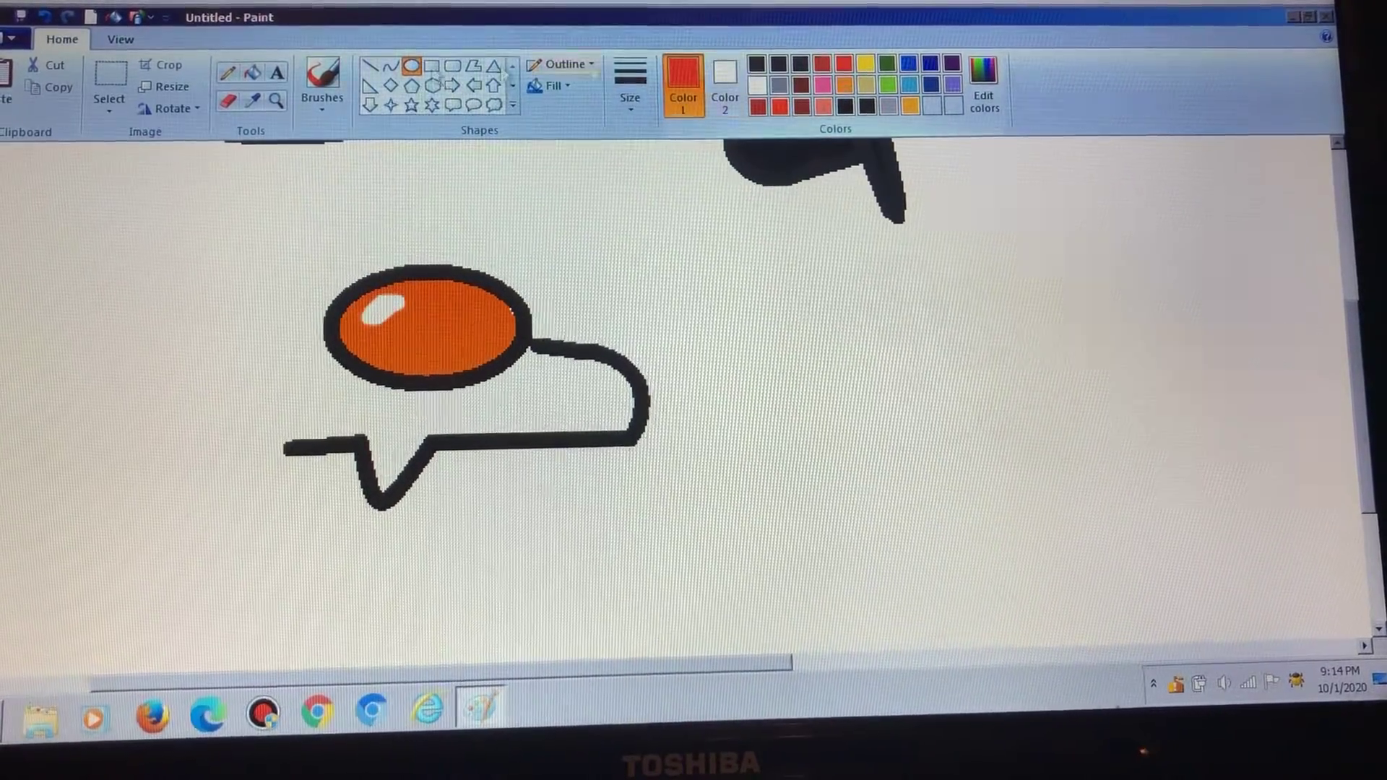
pyautogui.click(322, 78)
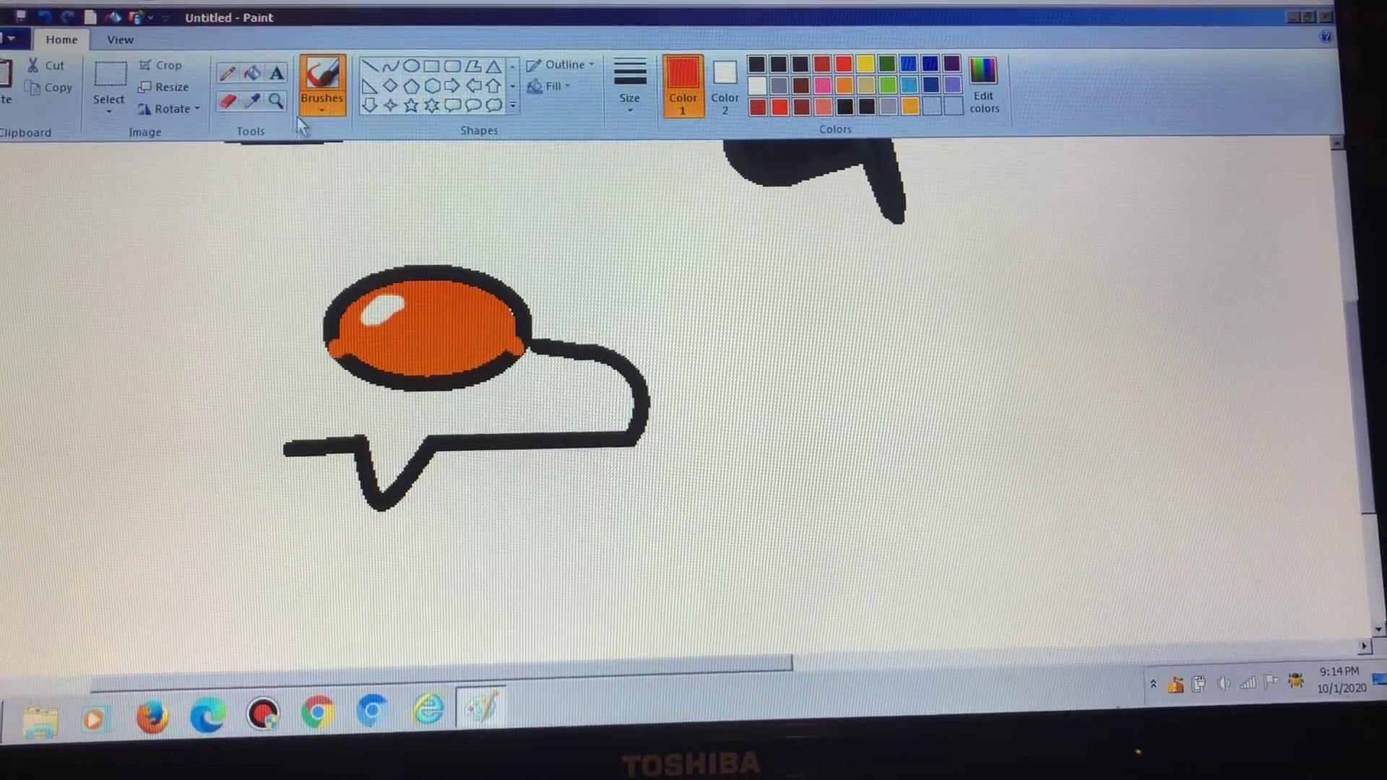
pyautogui.click(253, 74)
pyautogui.click(455, 377)
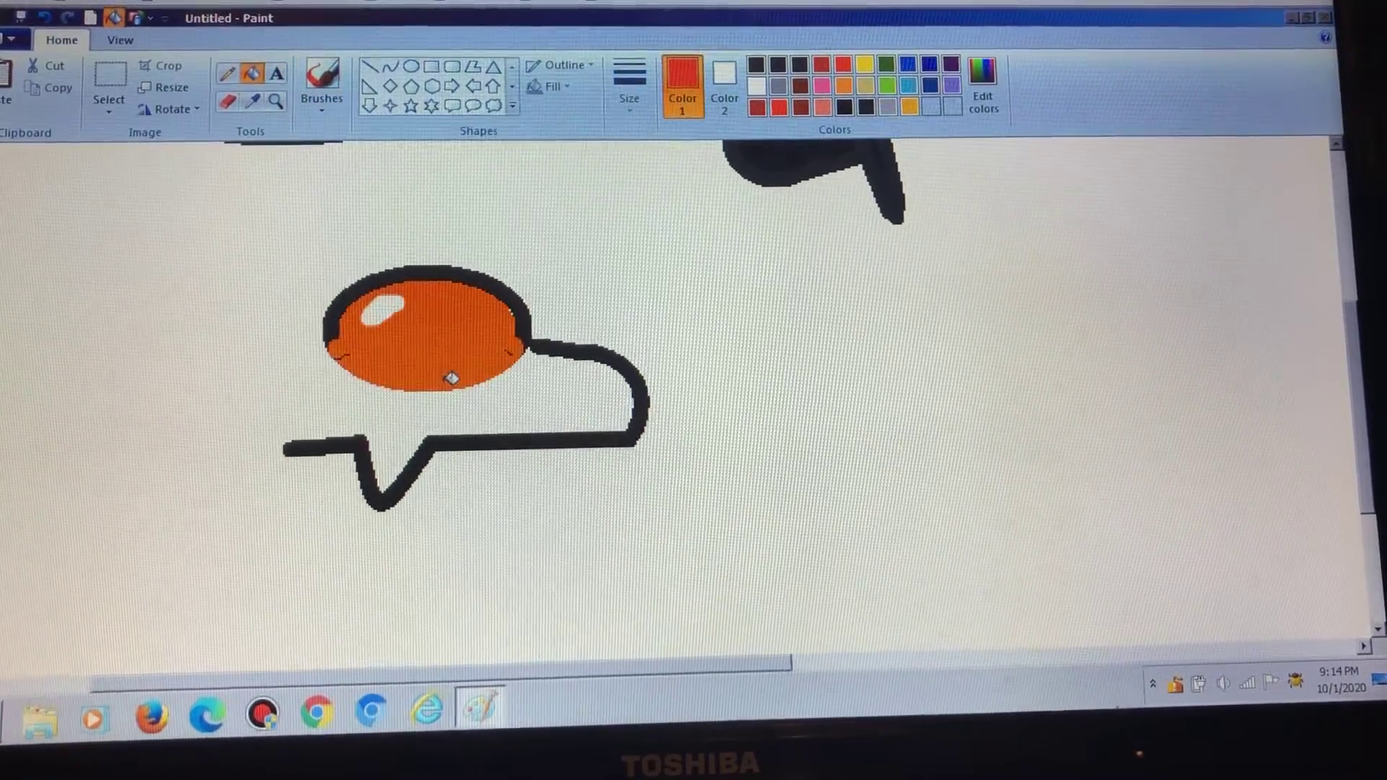
pyautogui.click(322, 82)
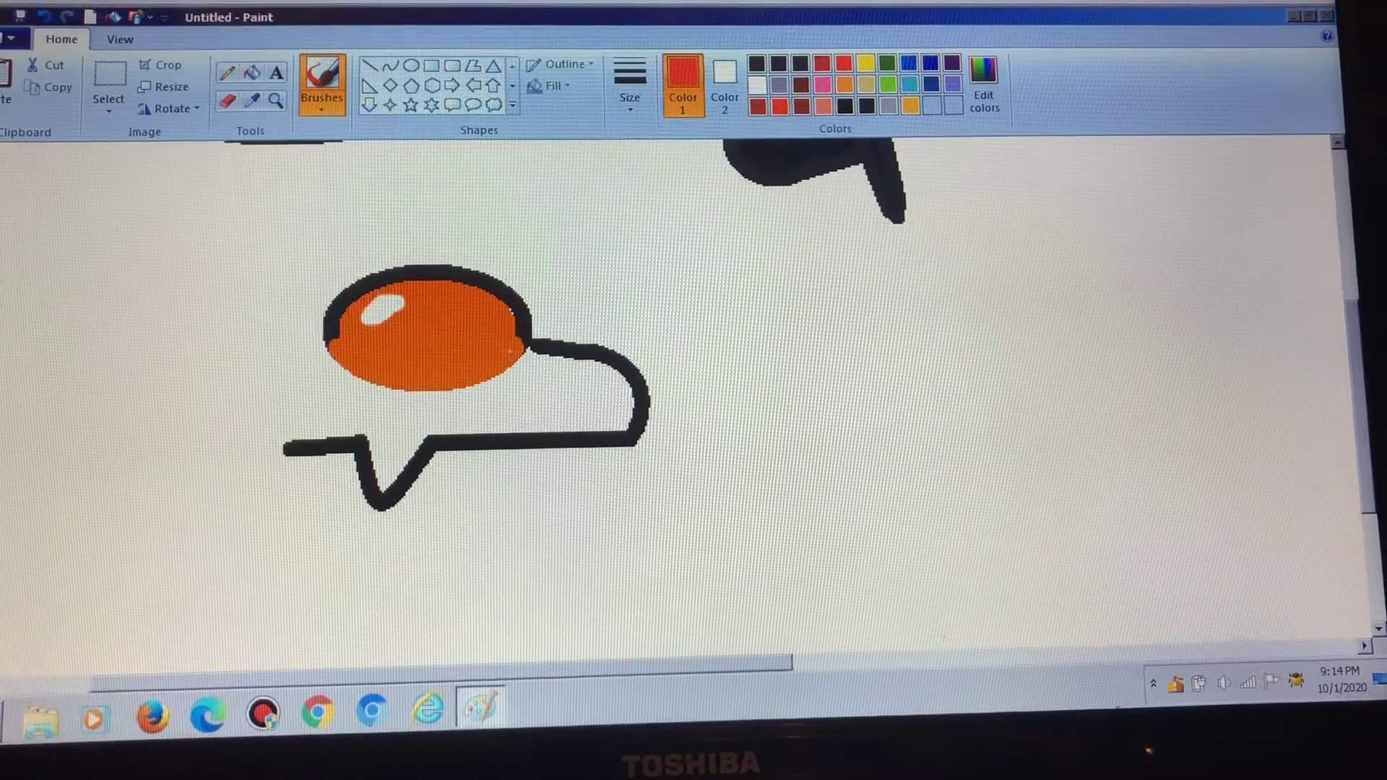
pyautogui.click(338, 369)
pyautogui.moveTo(337, 370); pyautogui.dragTo(329, 348)
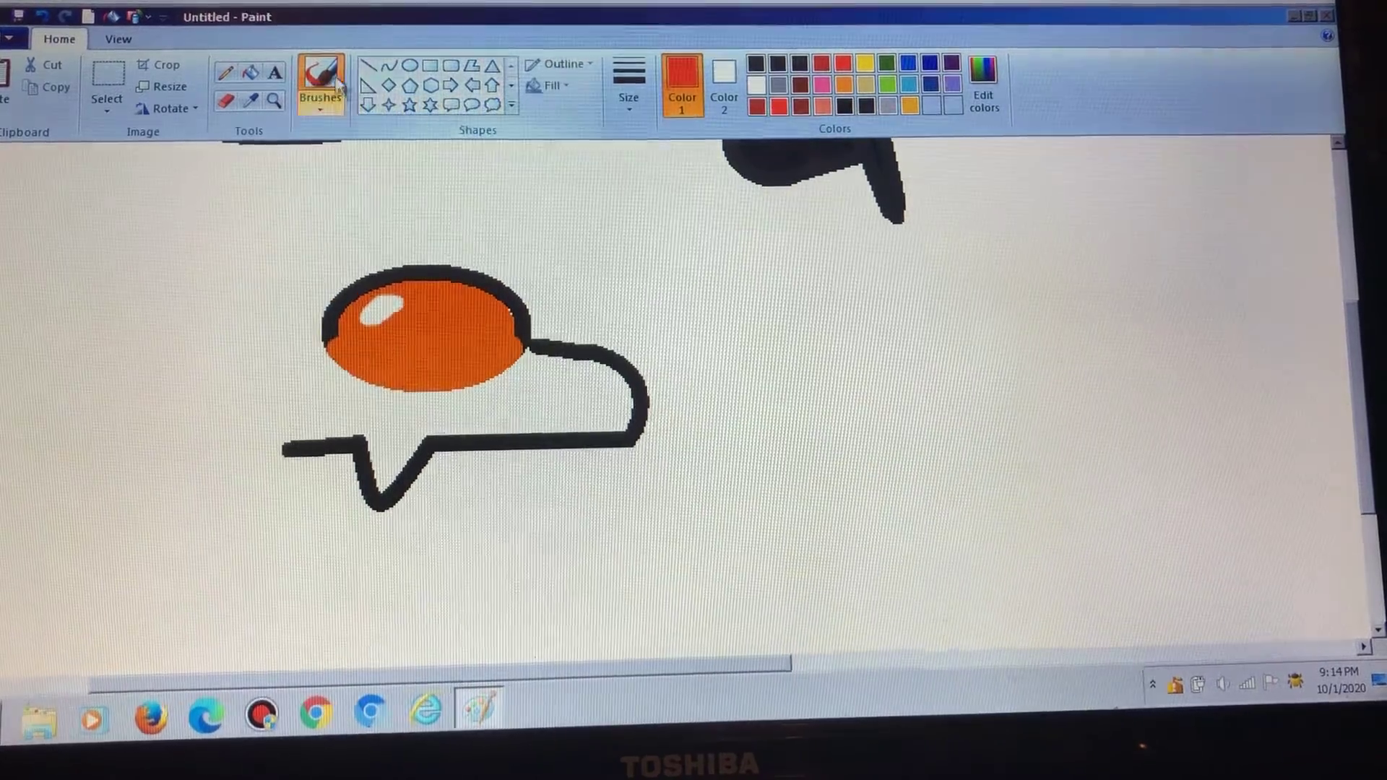
# - Draw black curves and a line linking the yolk's left edge to the outline's left end
pyautogui.click(390, 67)
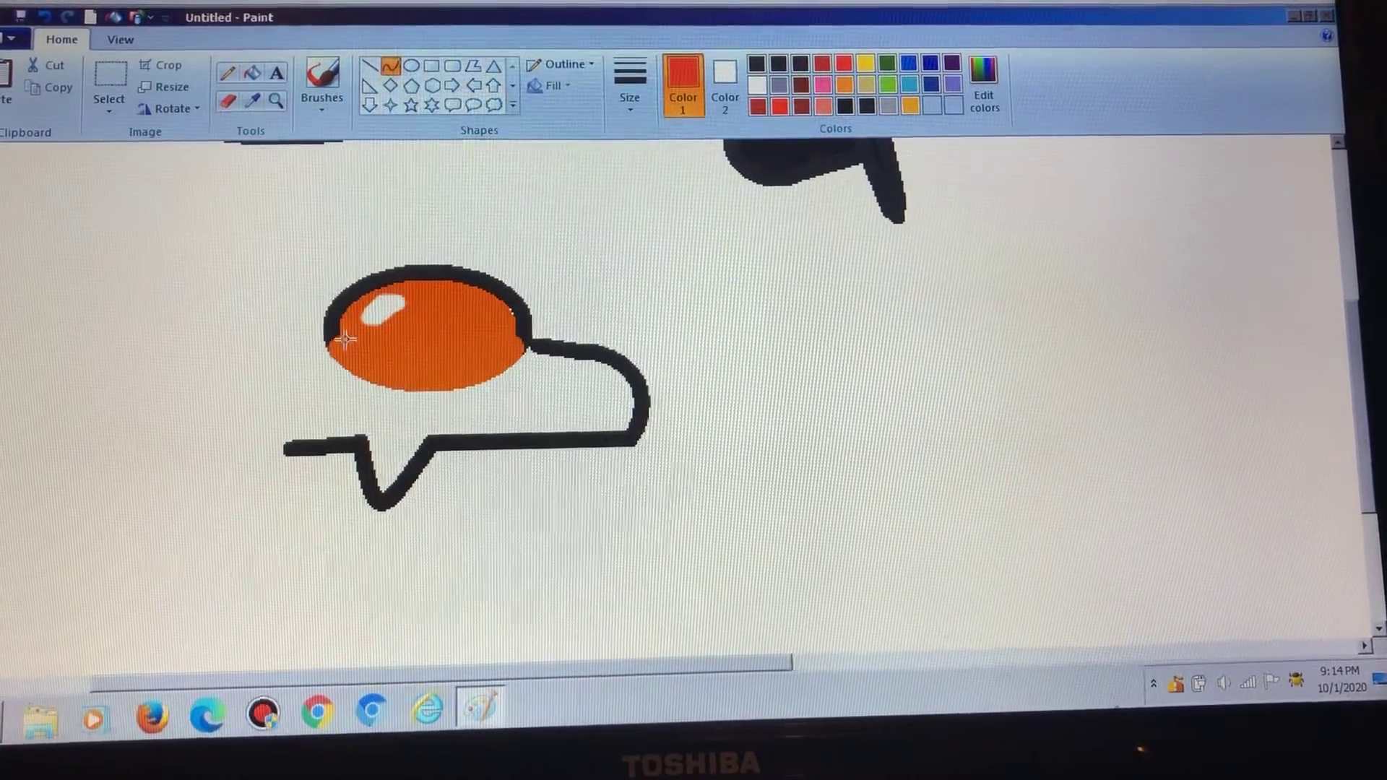
pyautogui.moveTo(331, 345); pyautogui.dragTo(282, 438)
pyautogui.click(758, 65)
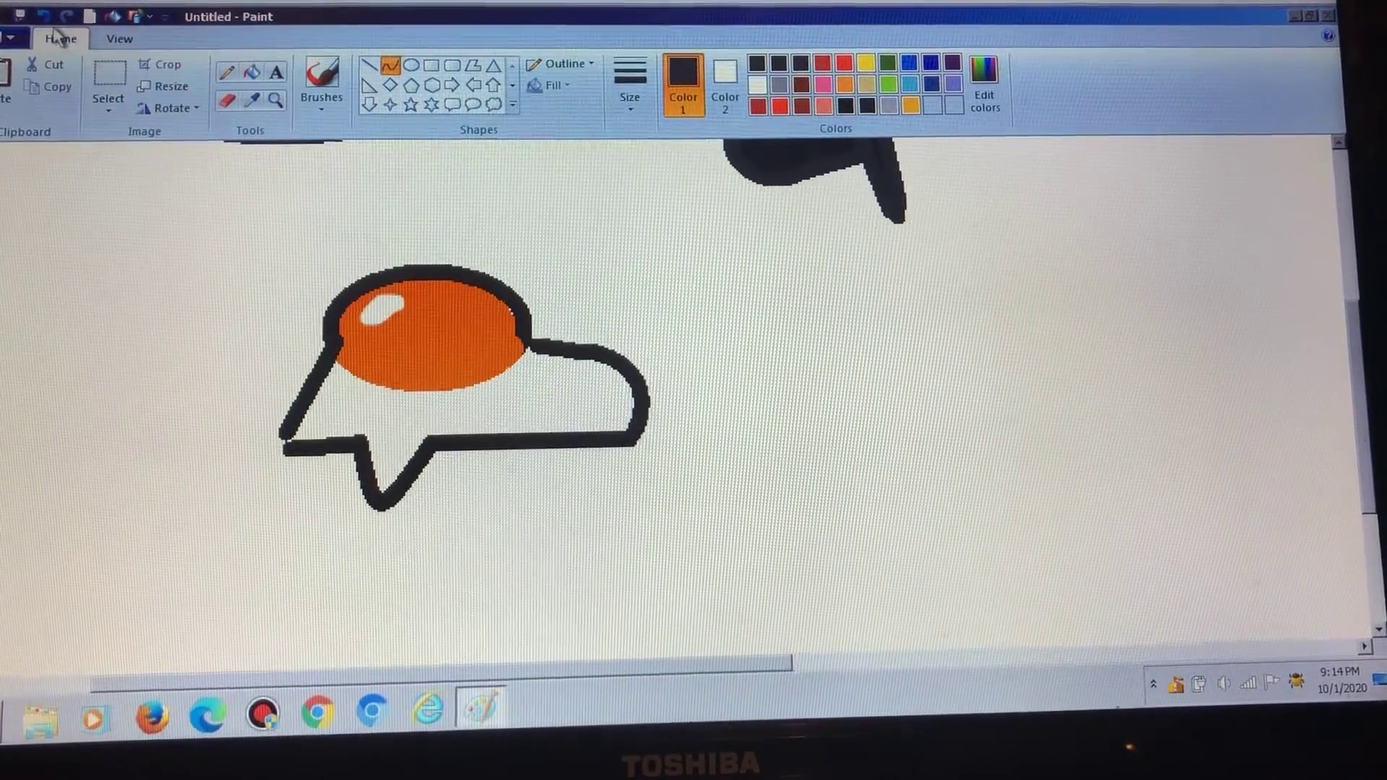
pyautogui.hotkey('ctrl', 'z')
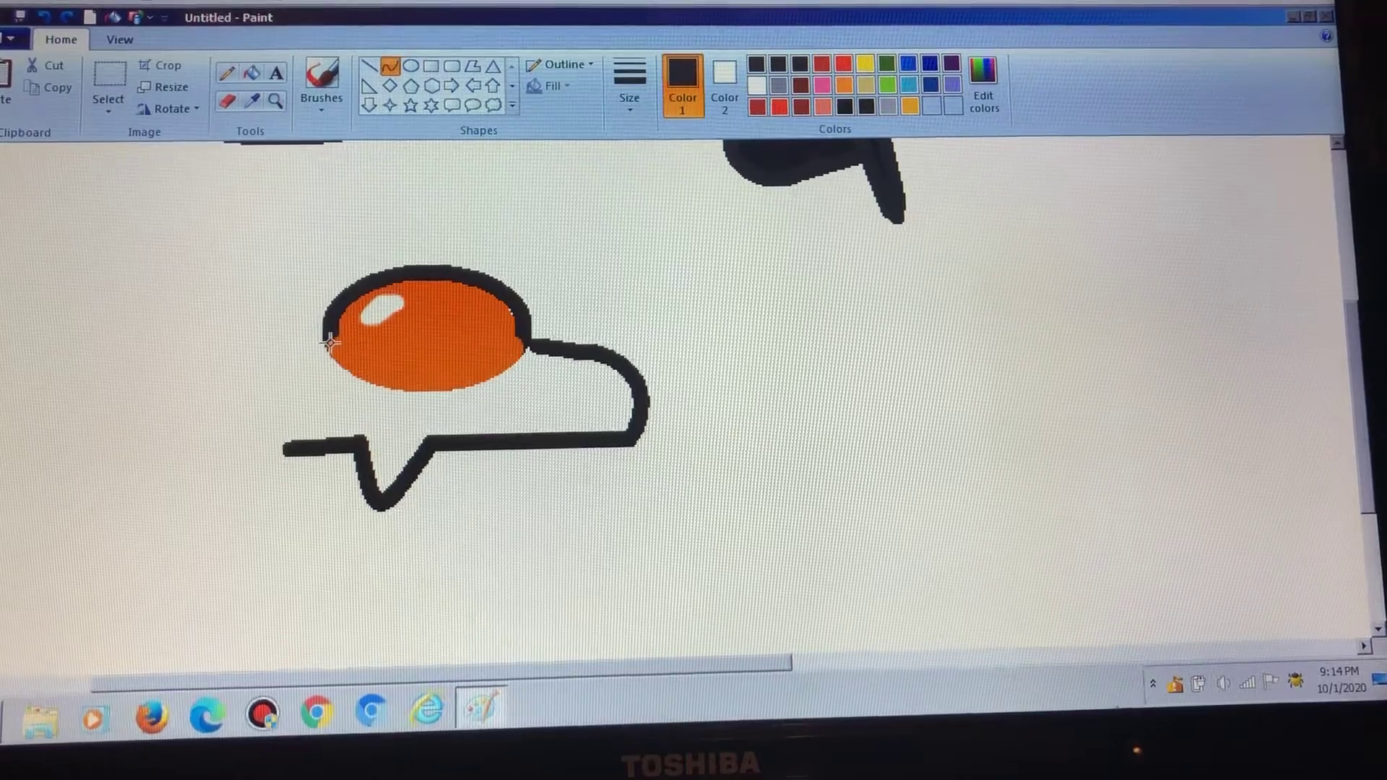
pyautogui.moveTo(332, 345); pyautogui.dragTo(281, 437)
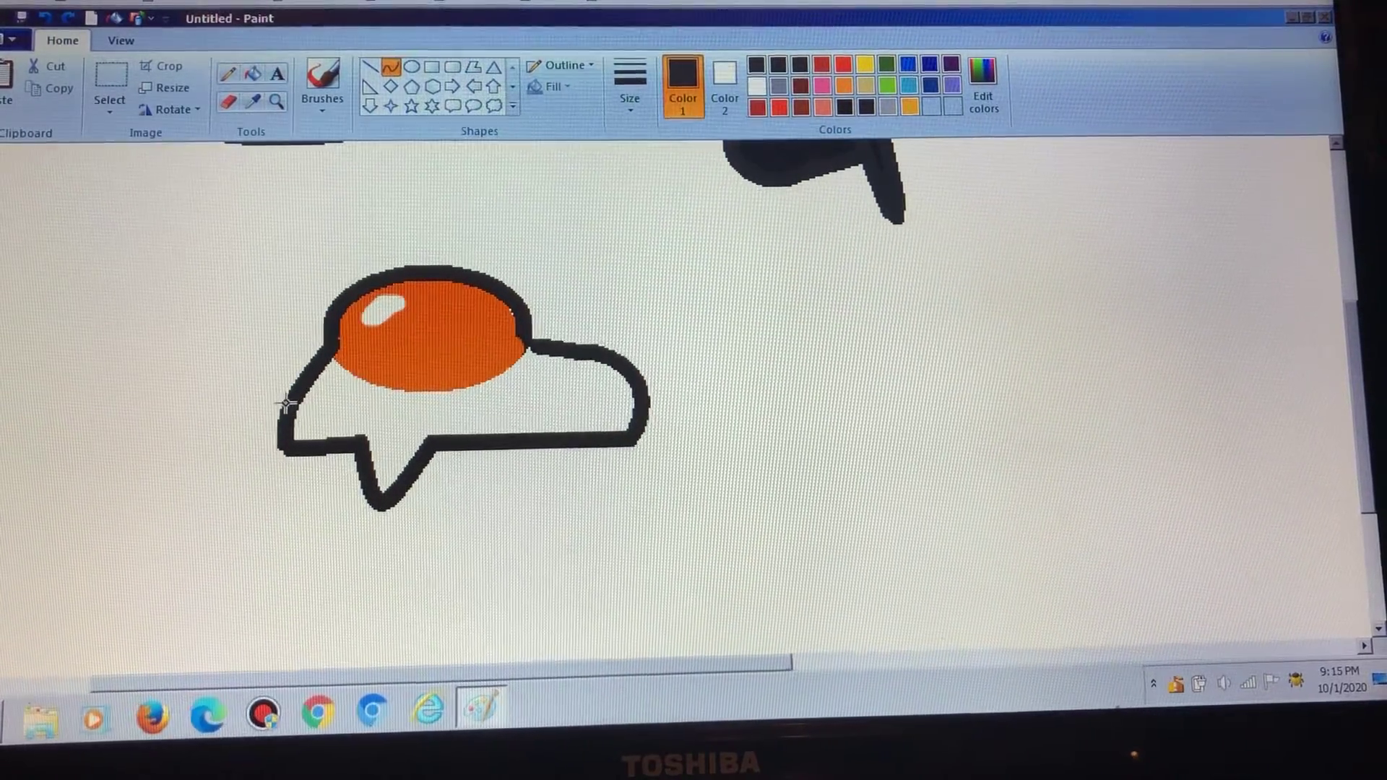
pyautogui.moveTo(287, 405); pyautogui.dragTo(293, 382)
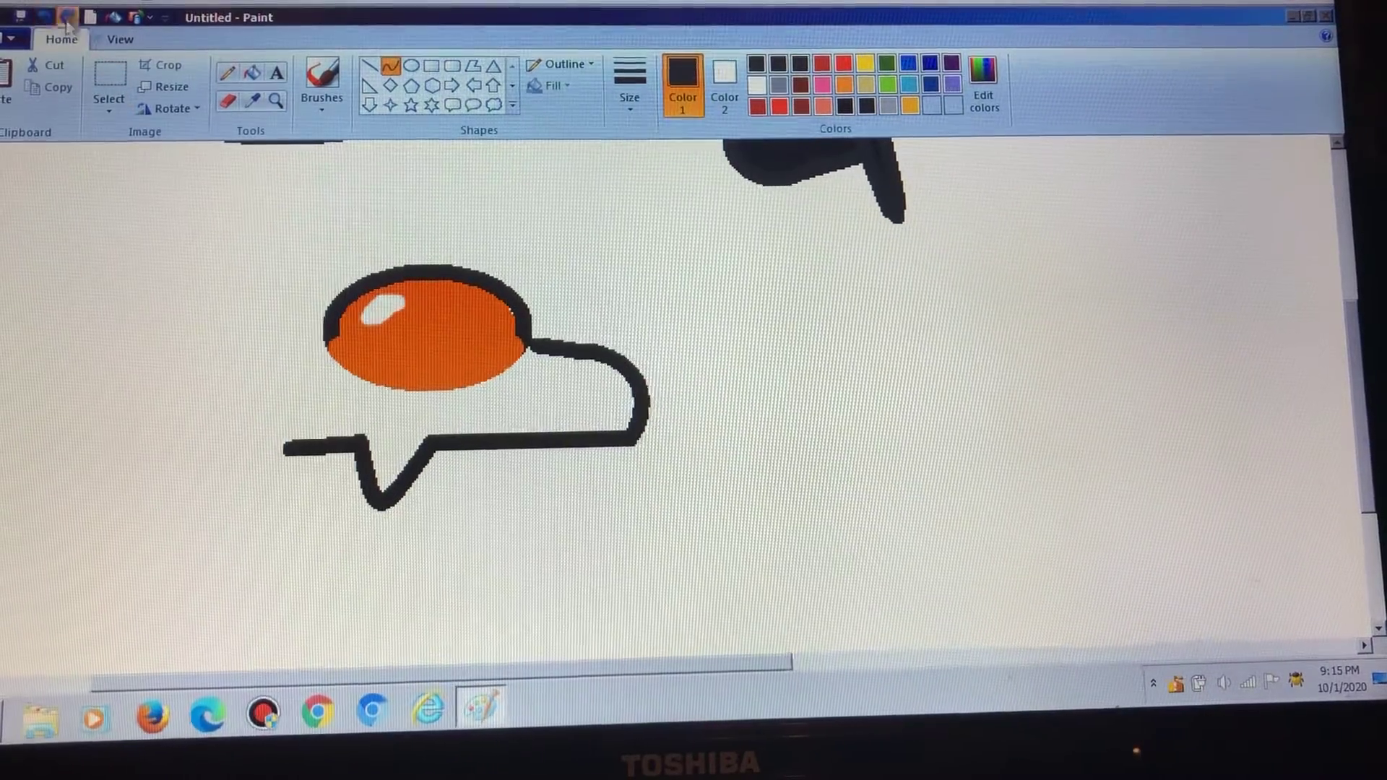
pyautogui.click(370, 66)
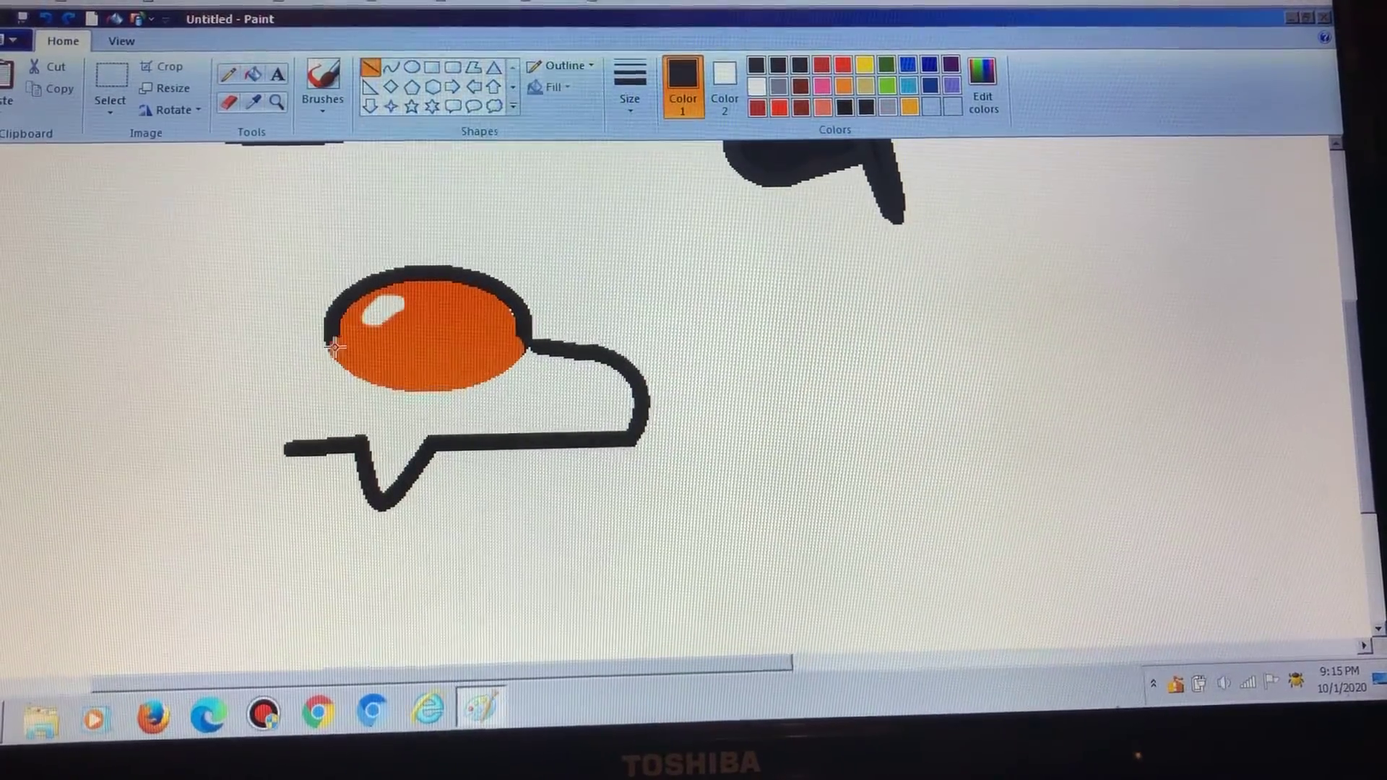
pyautogui.moveTo(335, 340); pyautogui.dragTo(329, 370)
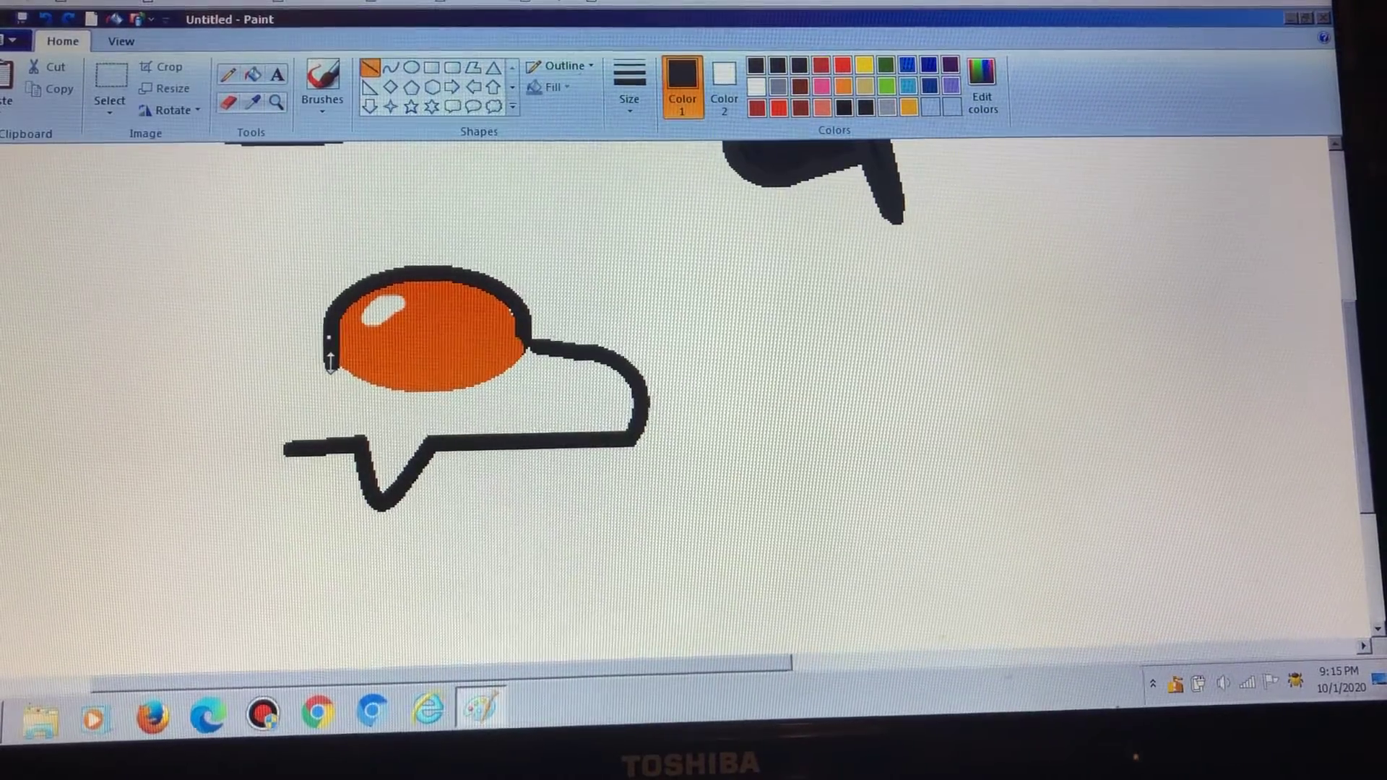
pyautogui.click(390, 67)
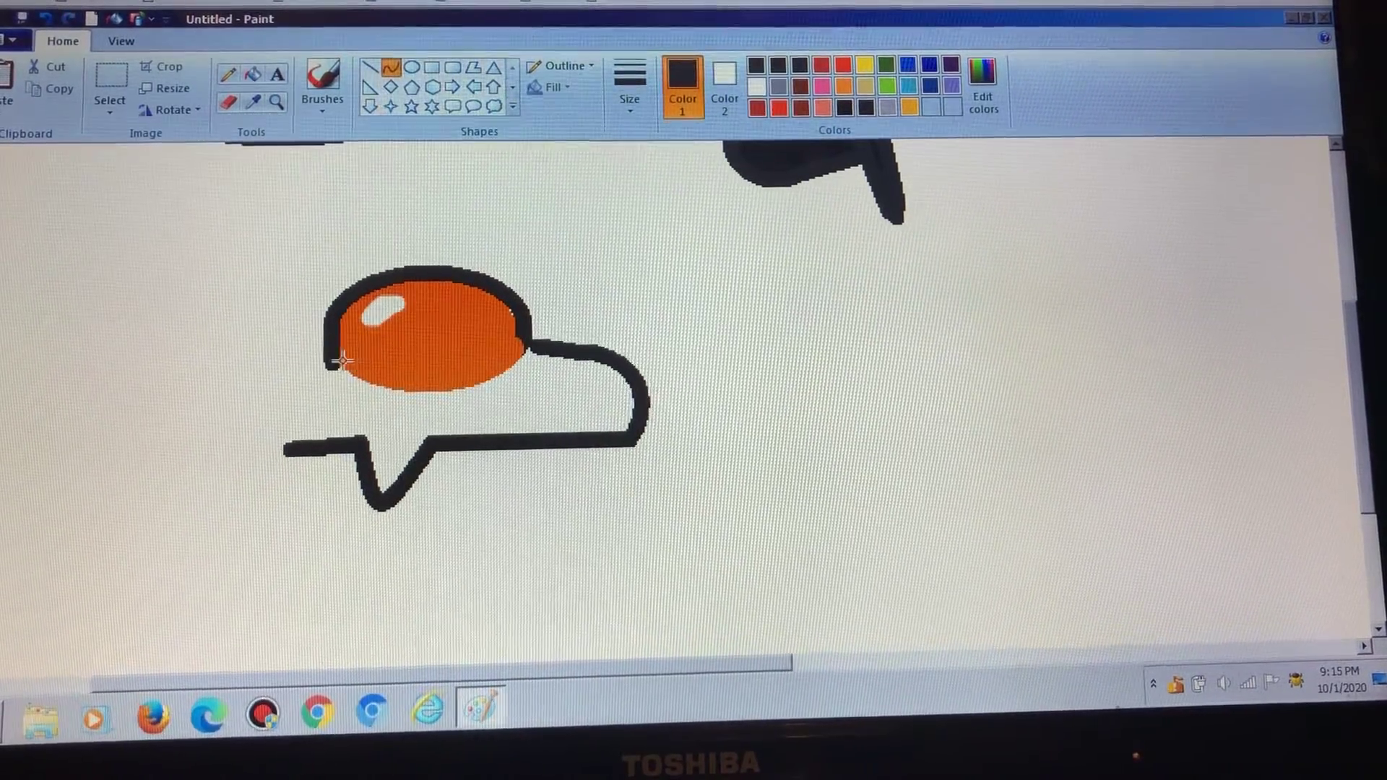
pyautogui.moveTo(336, 367); pyautogui.dragTo(288, 438)
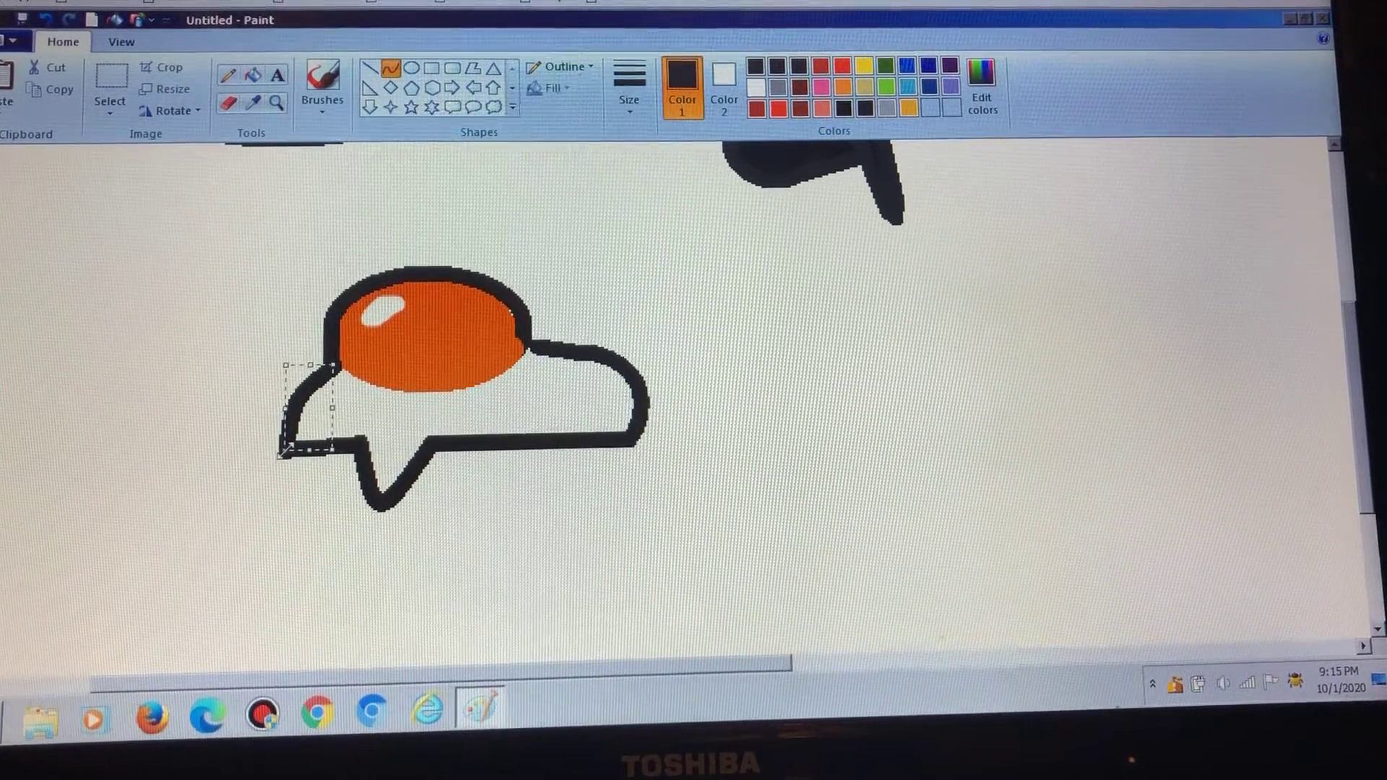
# - Commit the left curve, then select the orange yolk and squash and narrow it slightly
pyautogui.click(233, 242)
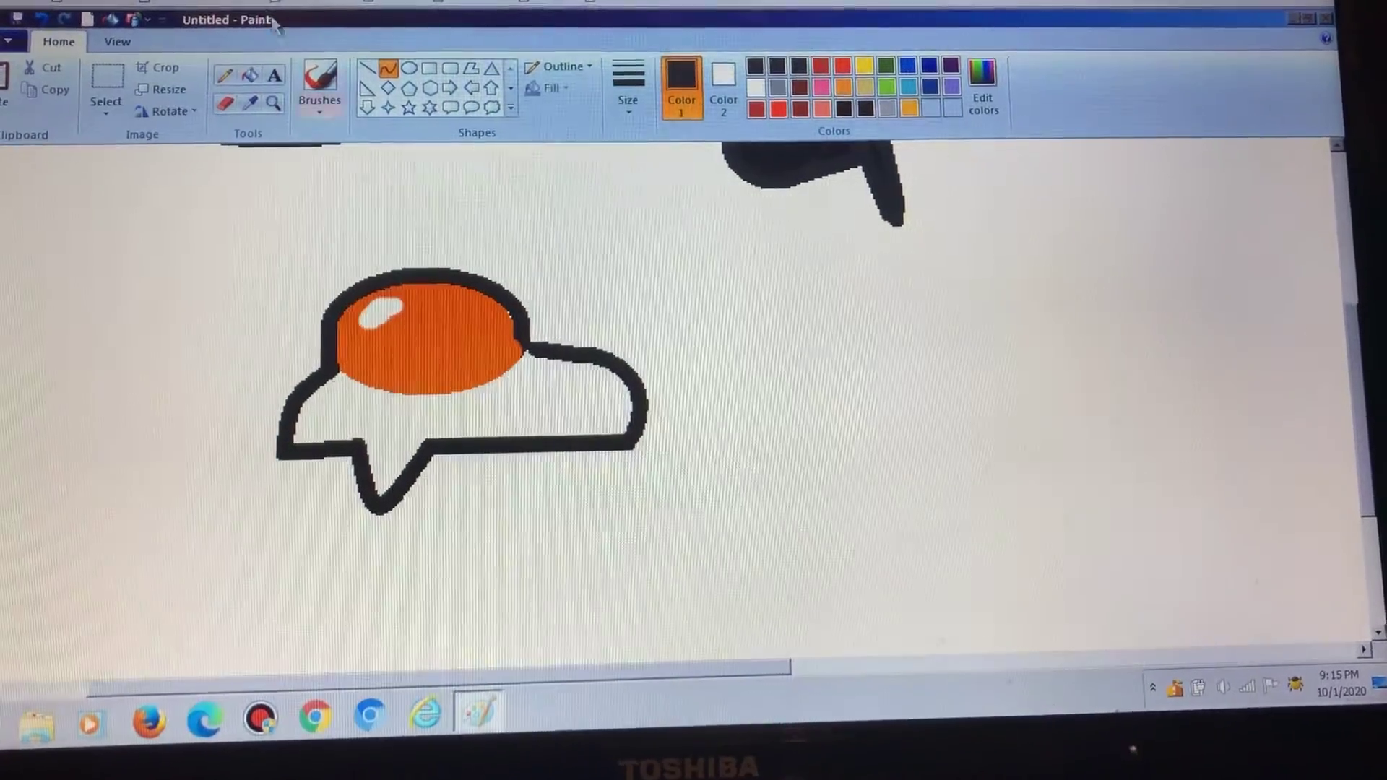
pyautogui.click(228, 103)
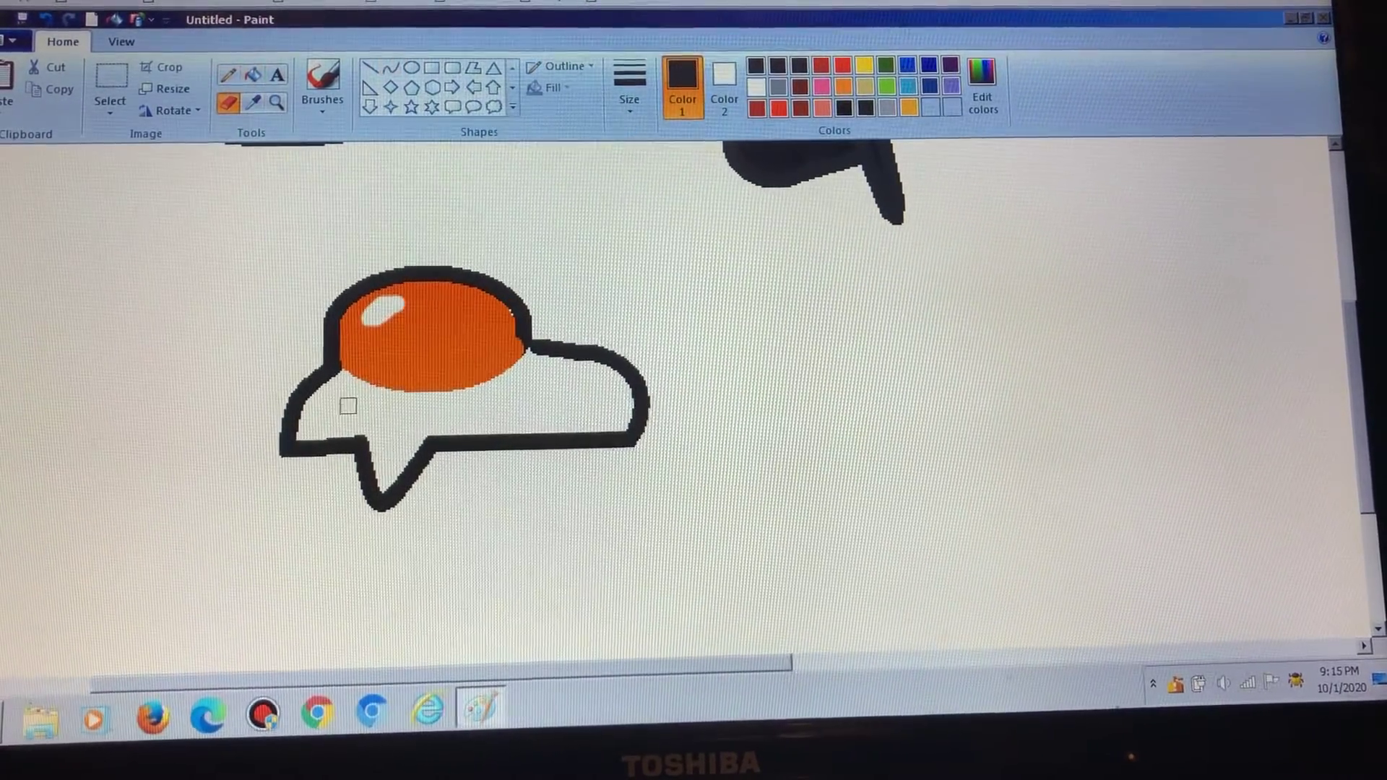
pyautogui.click(109, 71)
pyautogui.moveTo(329, 396); pyautogui.dragTo(549, 244)
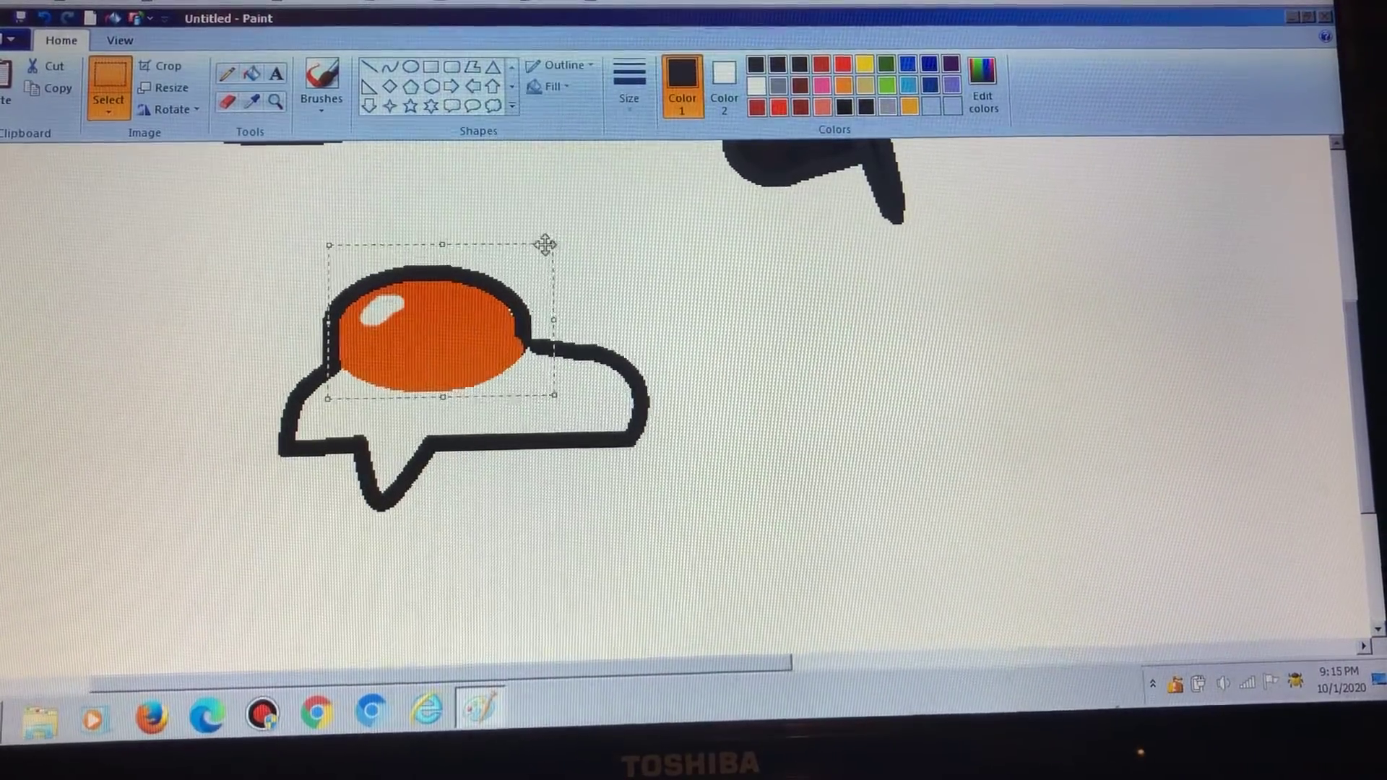
pyautogui.moveTo(445, 397); pyautogui.dragTo(446, 386)
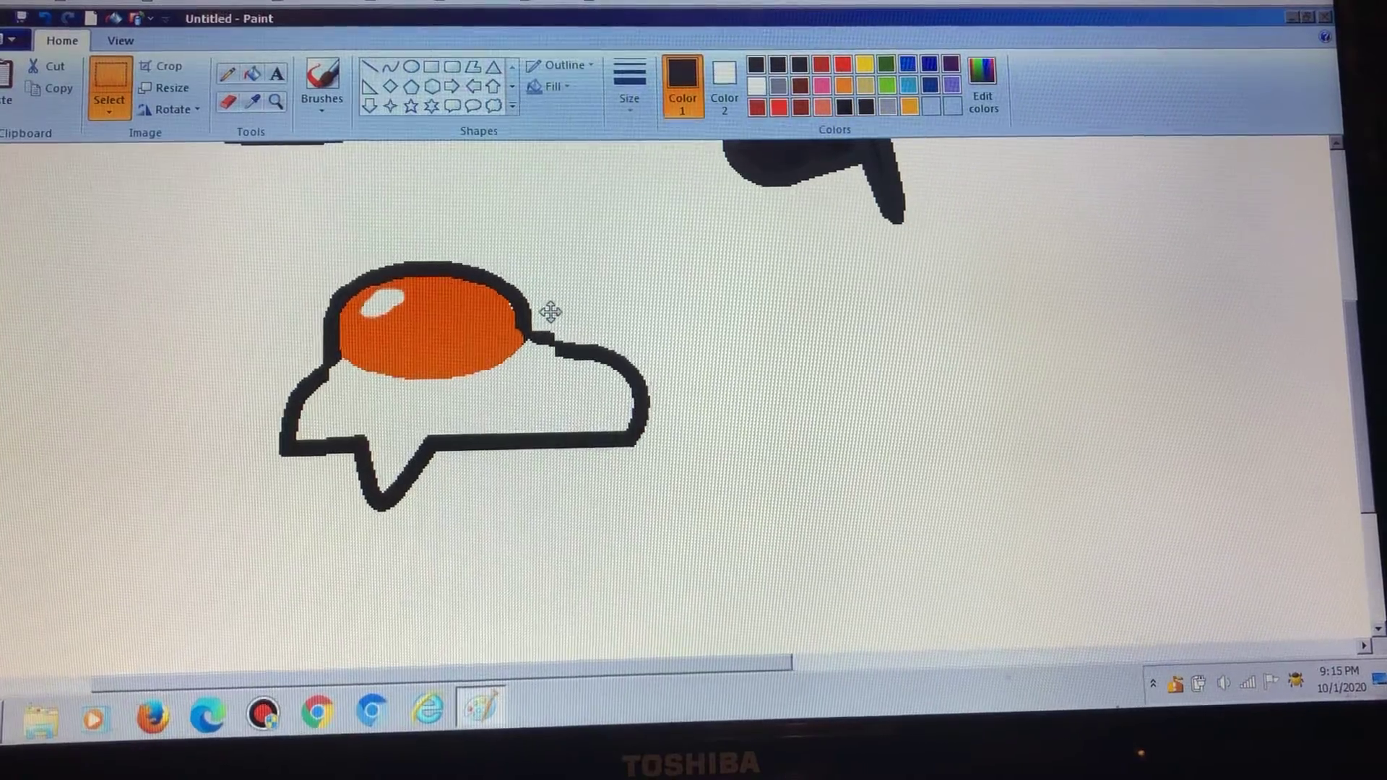
pyautogui.moveTo(545, 314); pyautogui.dragTo(487, 317)
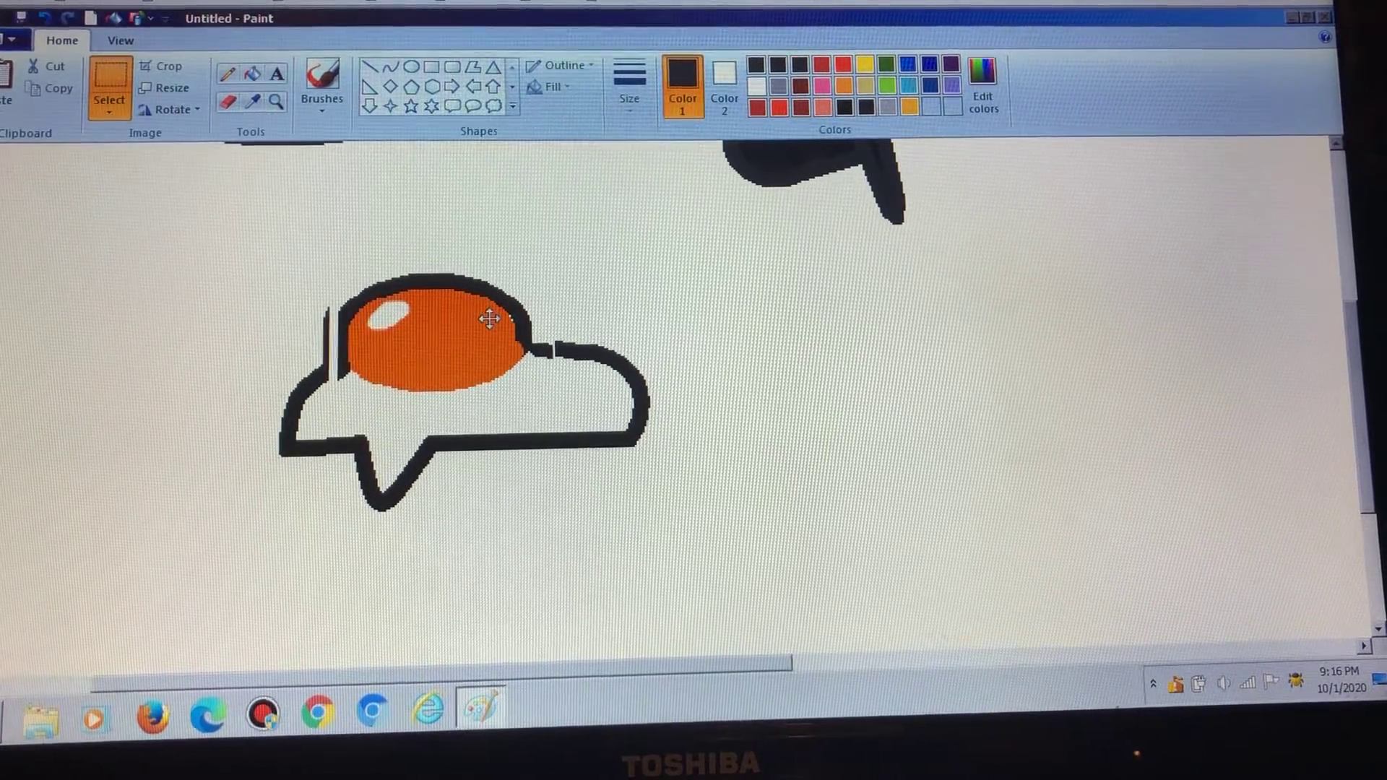
pyautogui.moveTo(490, 318); pyautogui.dragTo(488, 315)
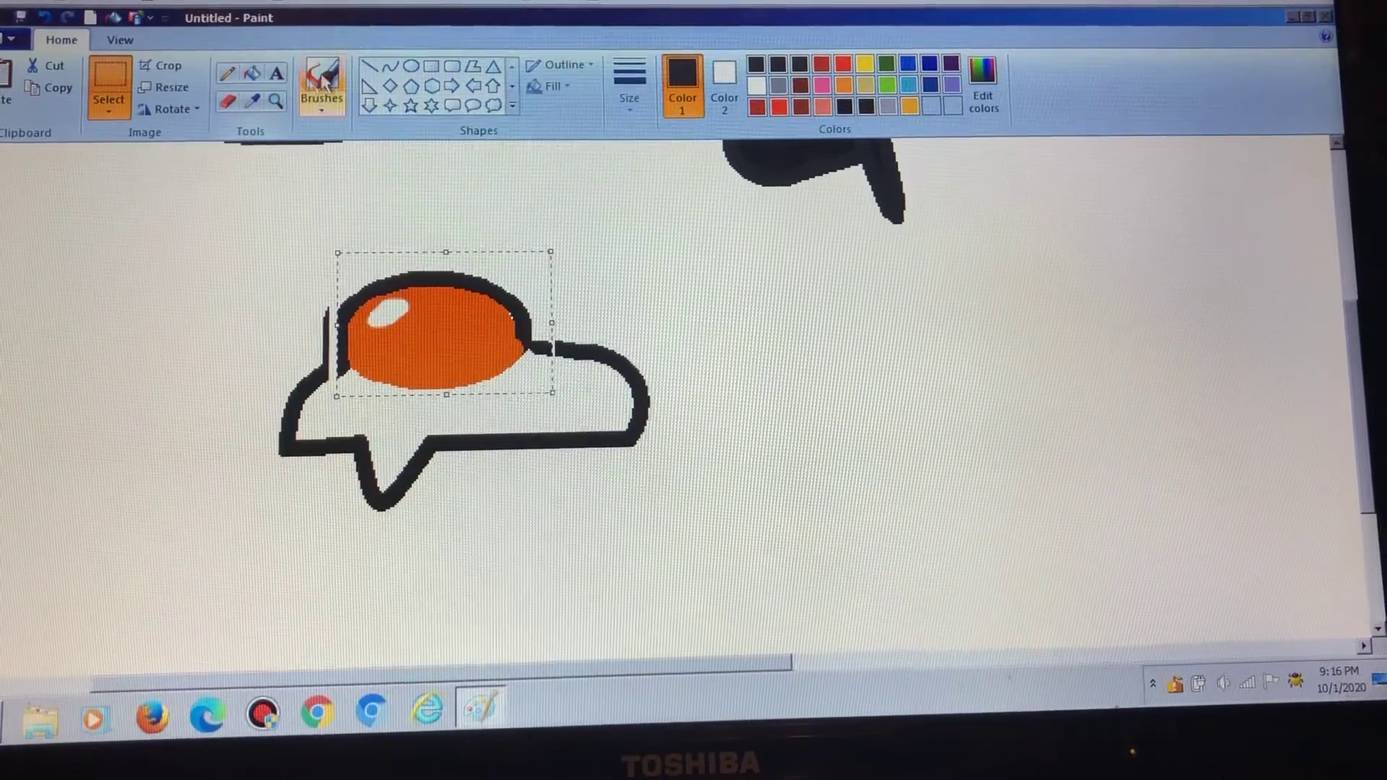
pyautogui.click(369, 67)
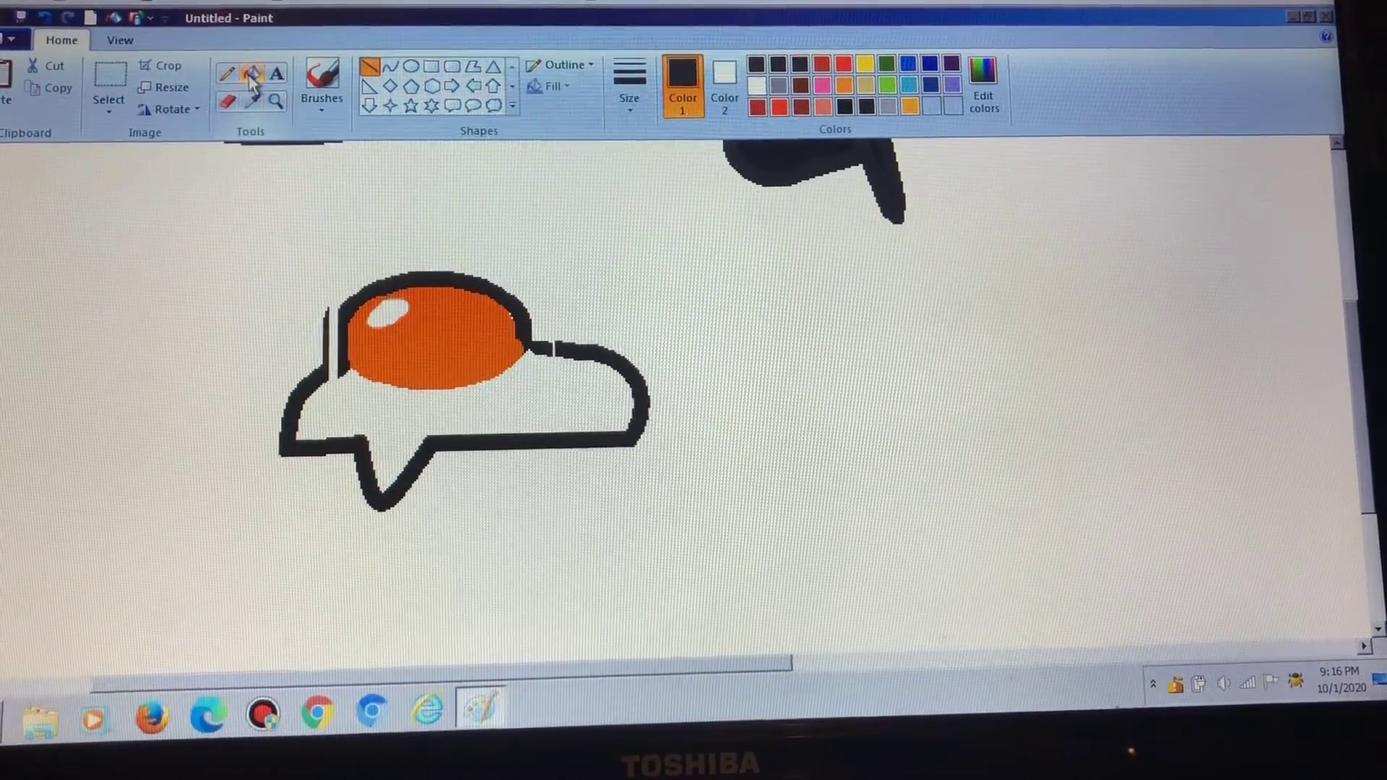
# - Brush black to close the outline gap left of the yolk, undoing one stray stroke
pyautogui.click(322, 81)
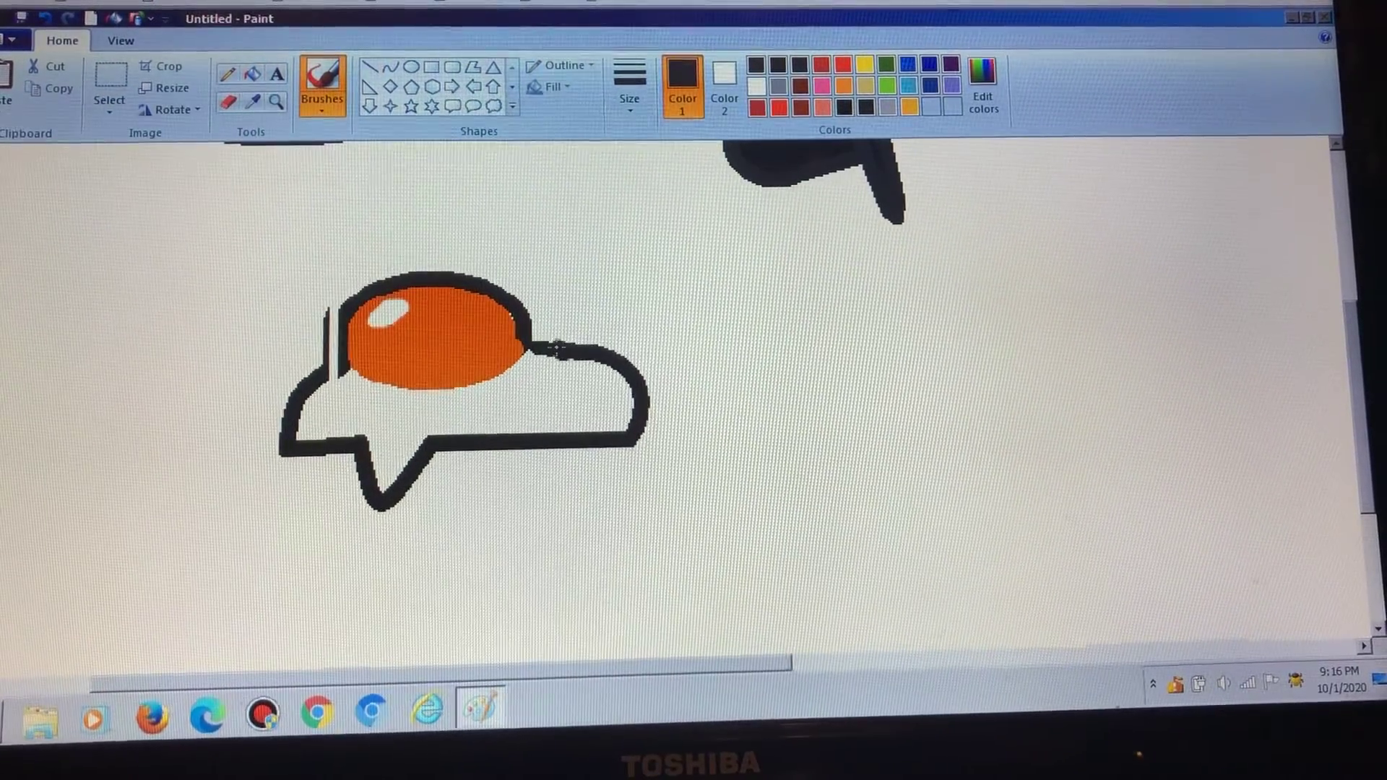
pyautogui.click(557, 347)
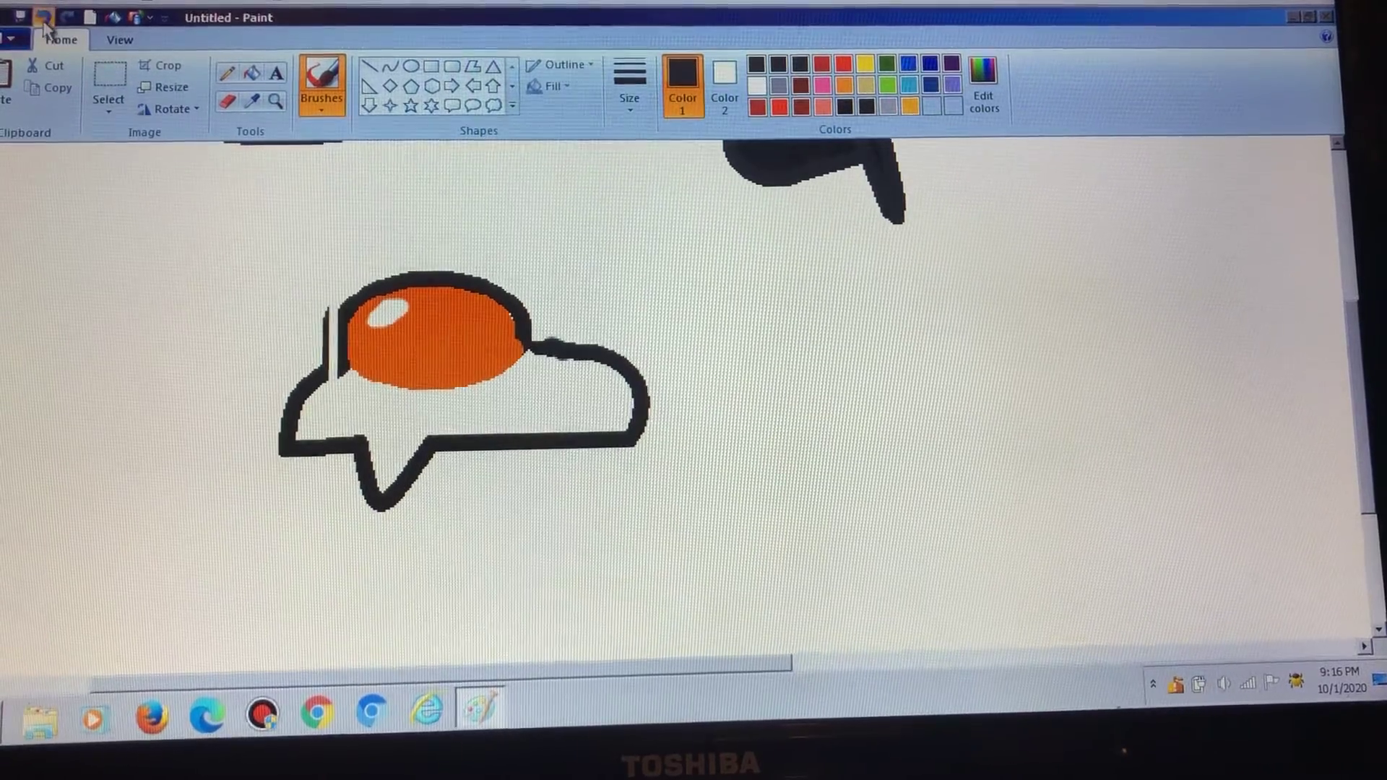
pyautogui.click(44, 19)
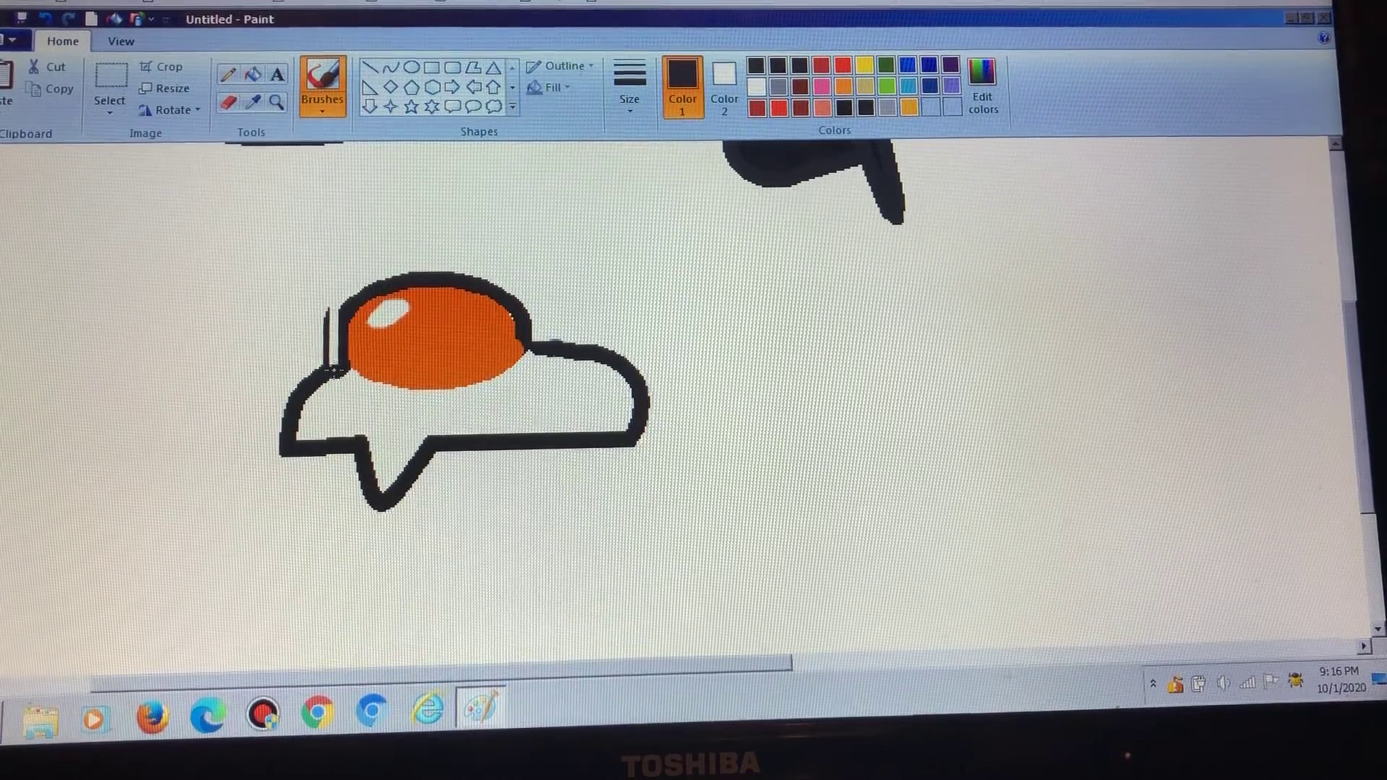
pyautogui.moveTo(335, 370); pyautogui.dragTo(334, 343)
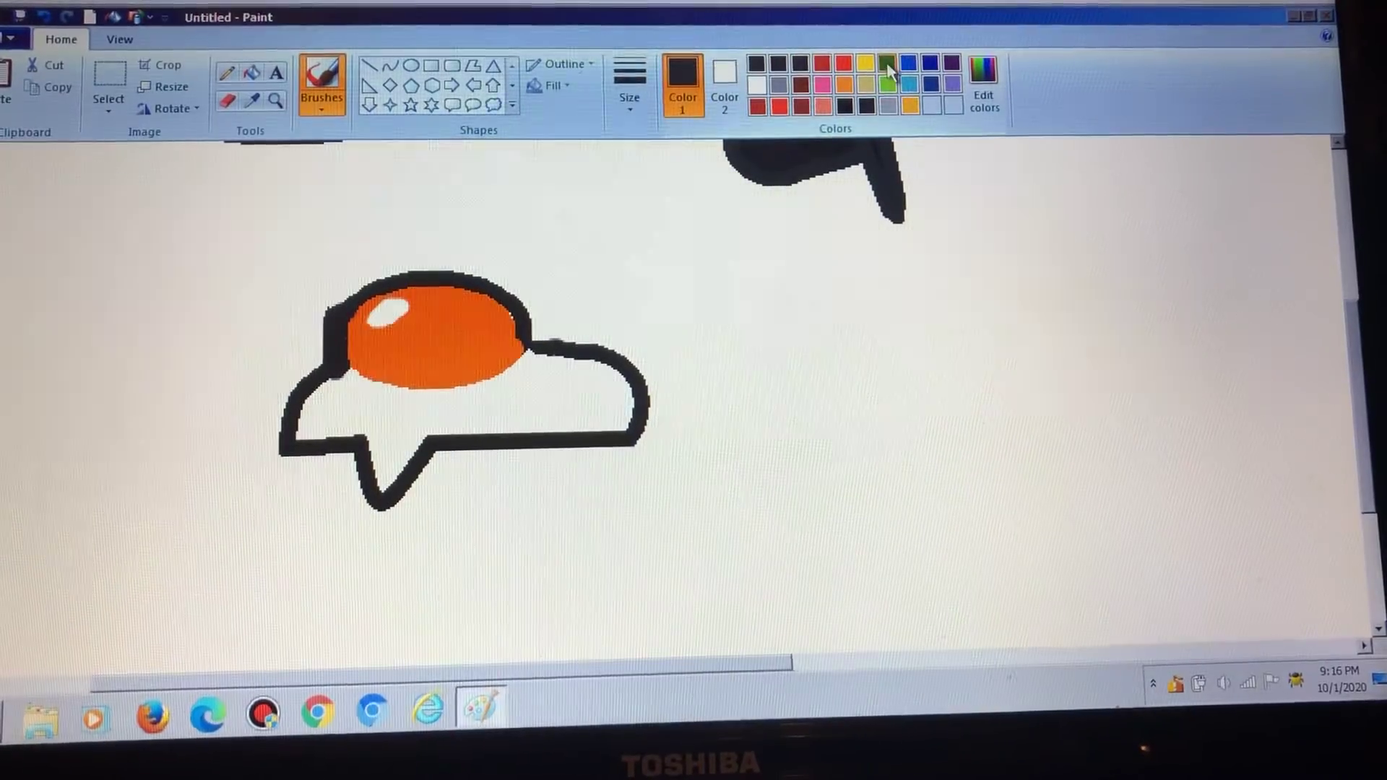
# - Try several green shades as bucket fills on the white background
pyautogui.click(886, 63)
pyautogui.click(983, 87)
pyautogui.click(493, 479)
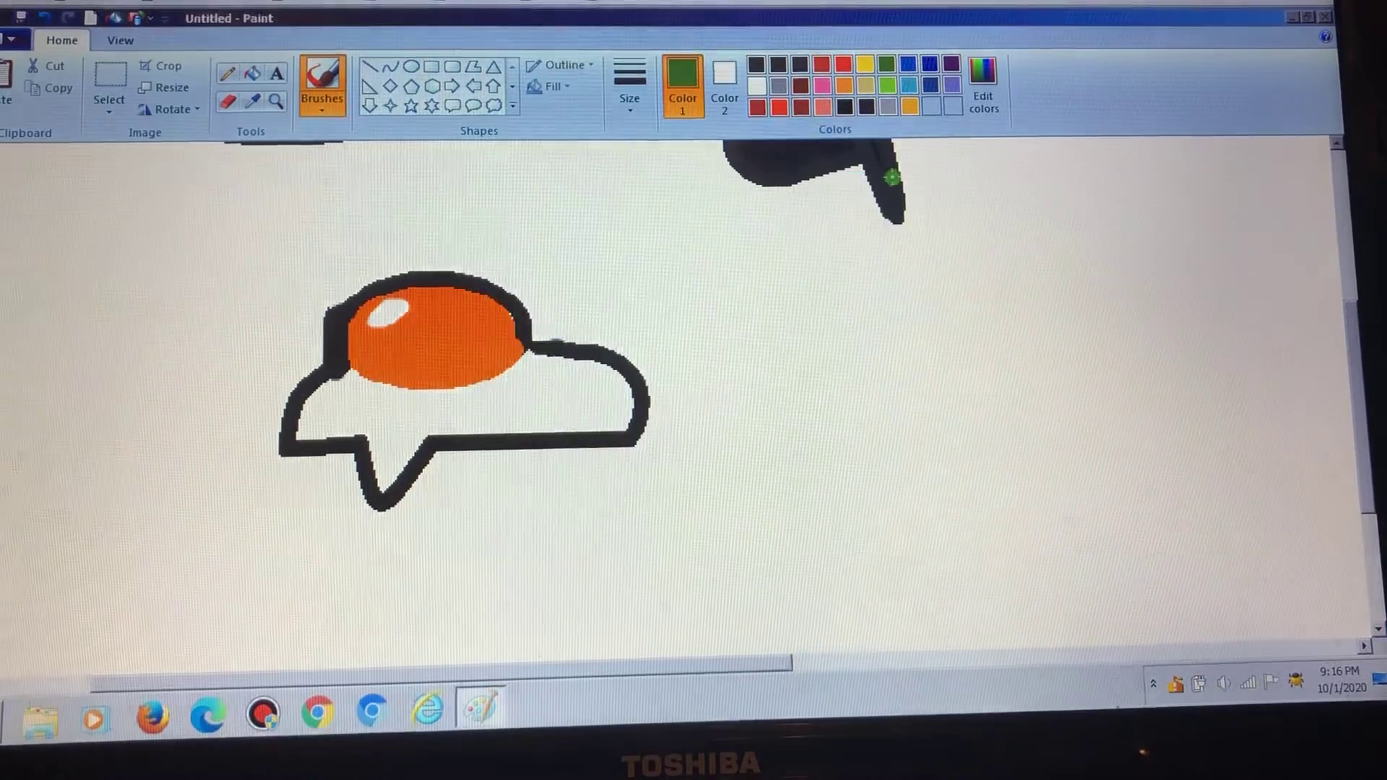
pyautogui.click(252, 73)
pyautogui.click(202, 249)
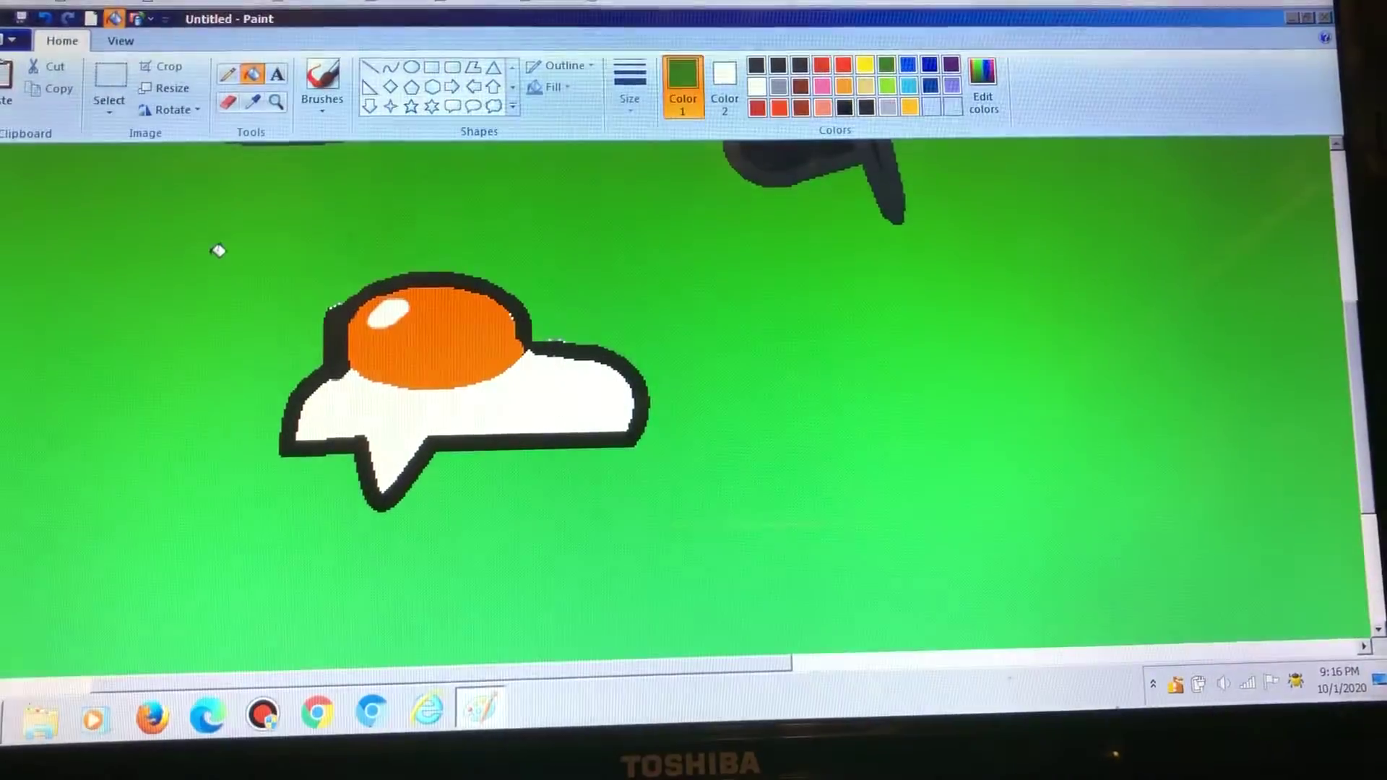
pyautogui.click(886, 86)
pyautogui.click(799, 225)
pyautogui.click(886, 64)
pyautogui.click(886, 235)
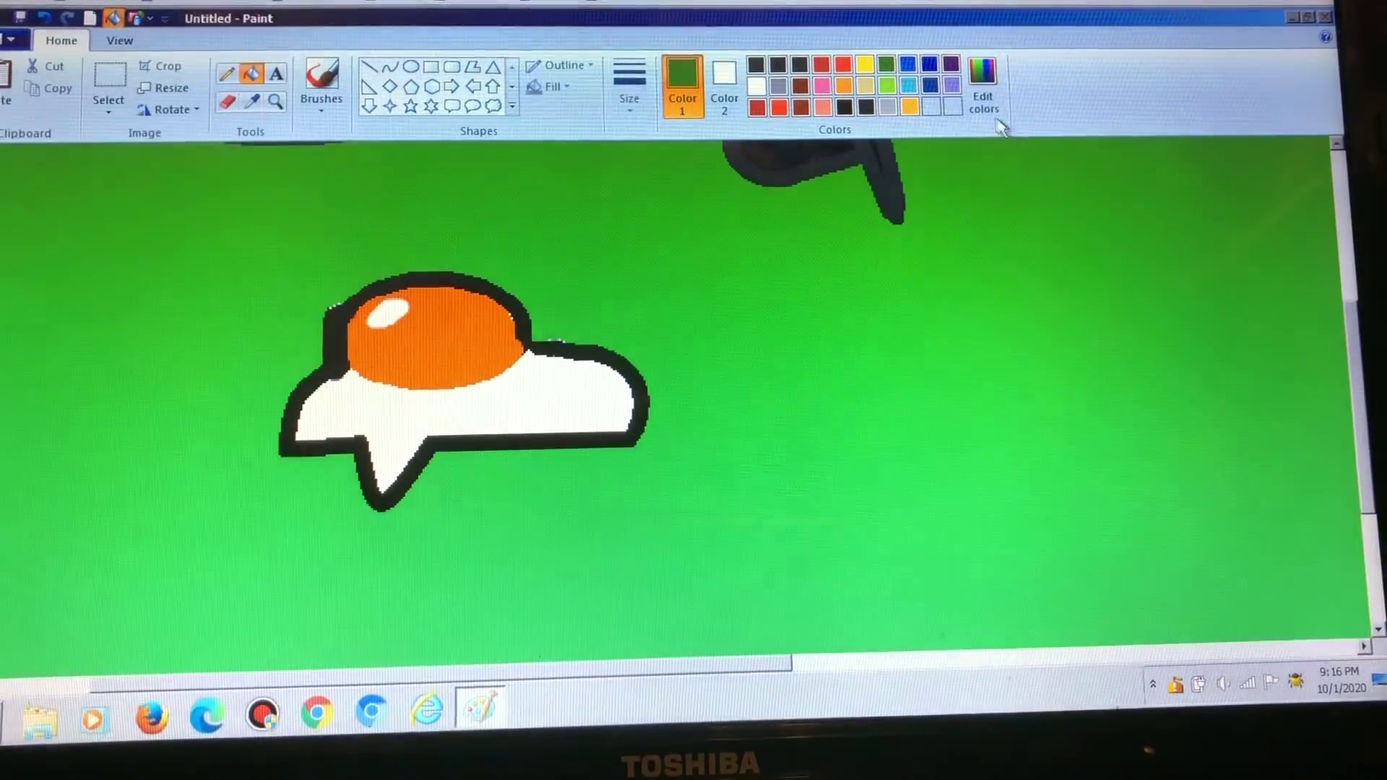
# - Define a lighter custom green in Edit colors and fill the background with it
pyautogui.click(989, 109)
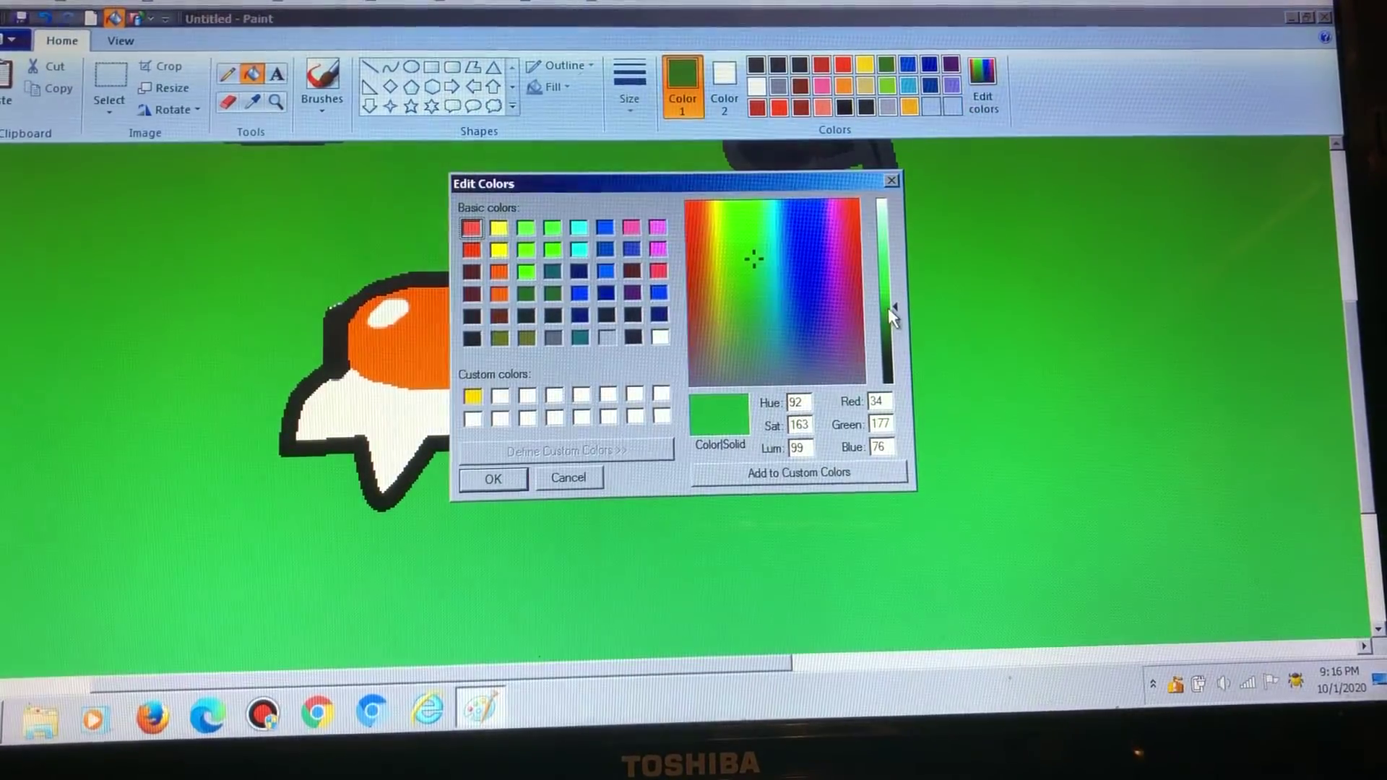
pyautogui.moveTo(888, 308); pyautogui.dragTo(891, 281)
pyautogui.click(758, 253)
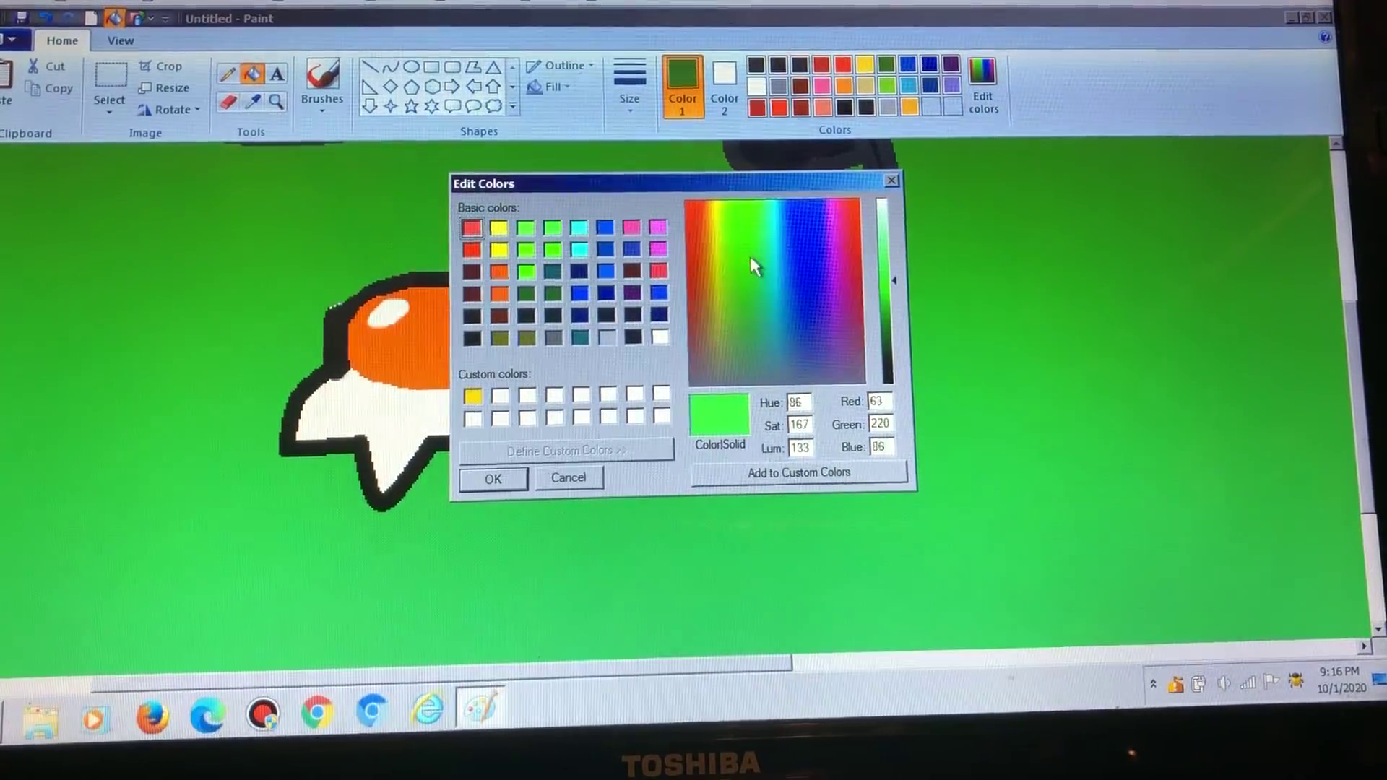
pyautogui.click(798, 473)
pyautogui.click(509, 485)
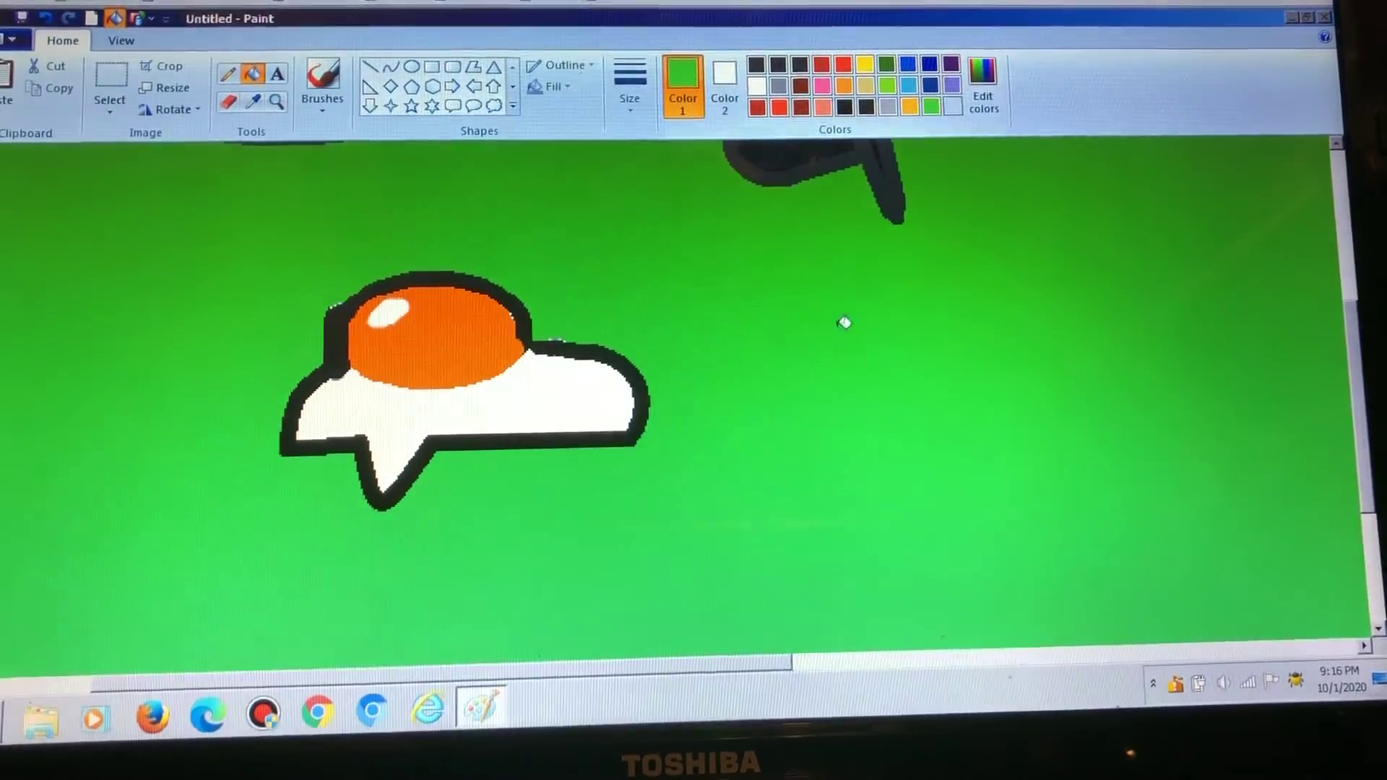
pyautogui.click(843, 319)
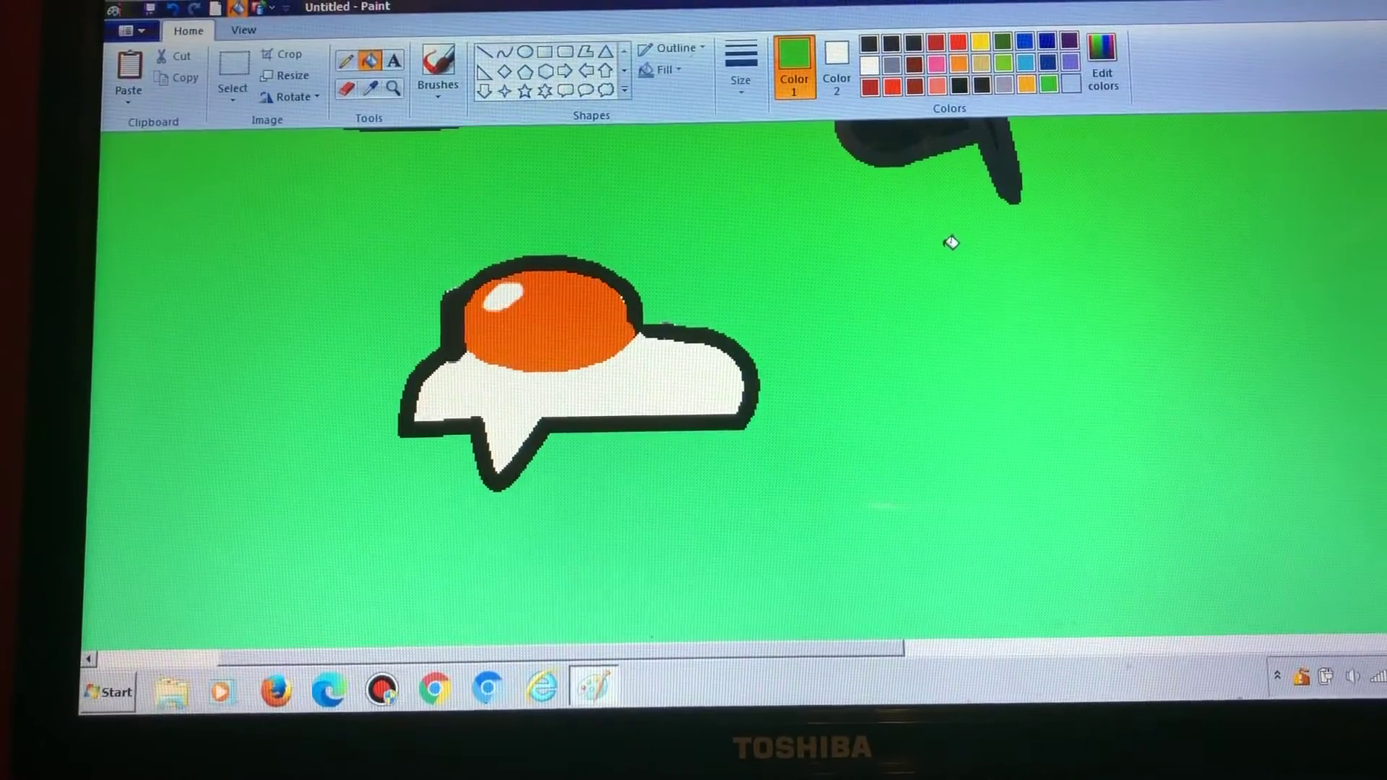
pyautogui.keyDown('ctrl'); pyautogui.scroll(-2, 824, 226); pyautogui.keyUp('ctrl')
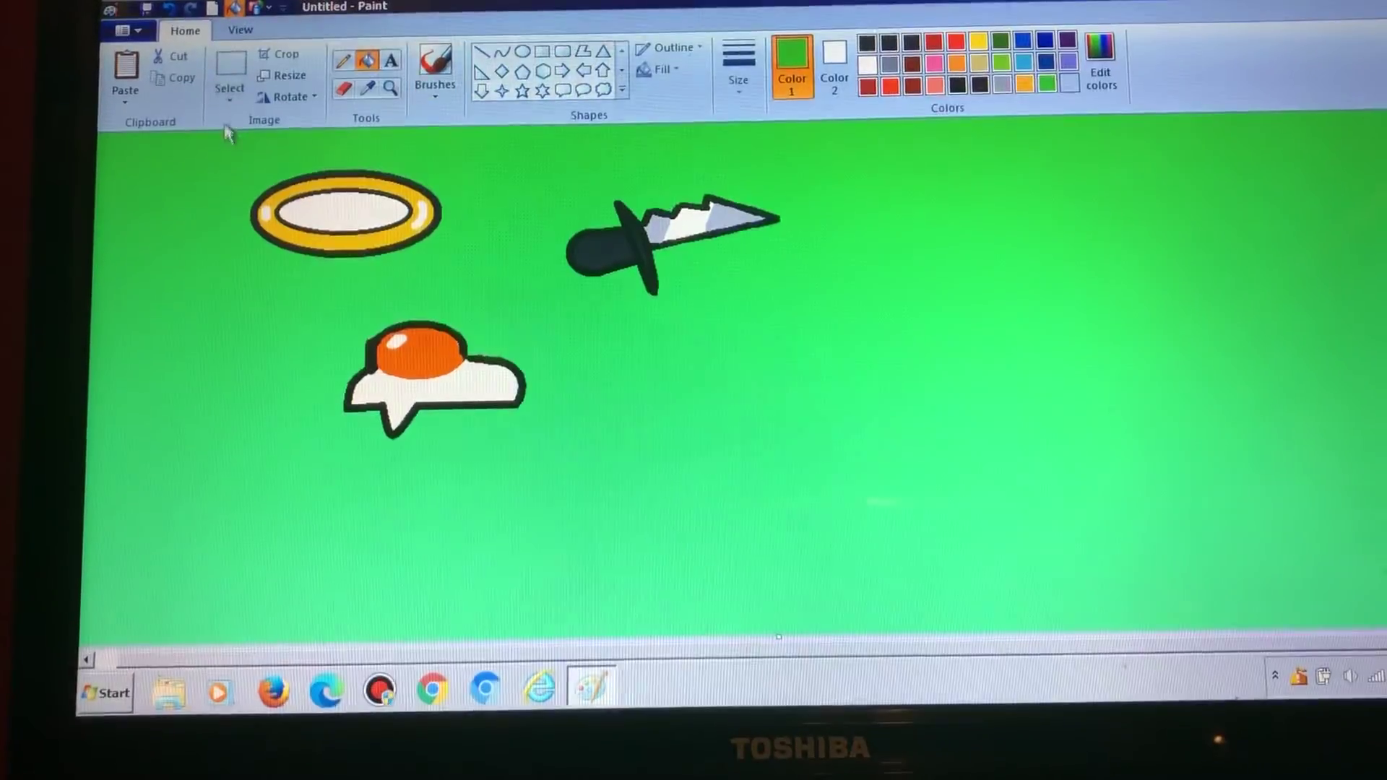
# - Save the halo, knife and fried egg drawing to Pictures with Ctrl+S
pyautogui.hotkey('ctrl', 's')
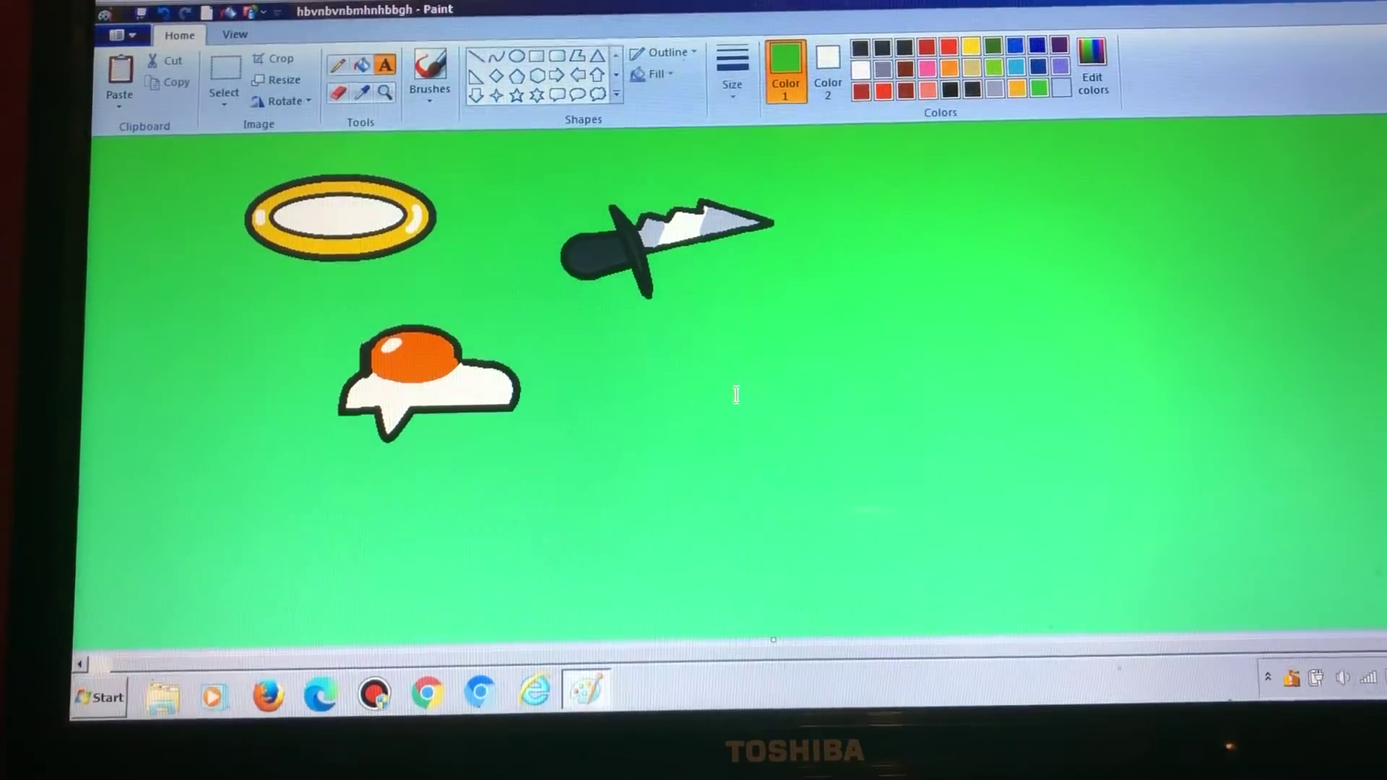
pyautogui.click(736, 383)
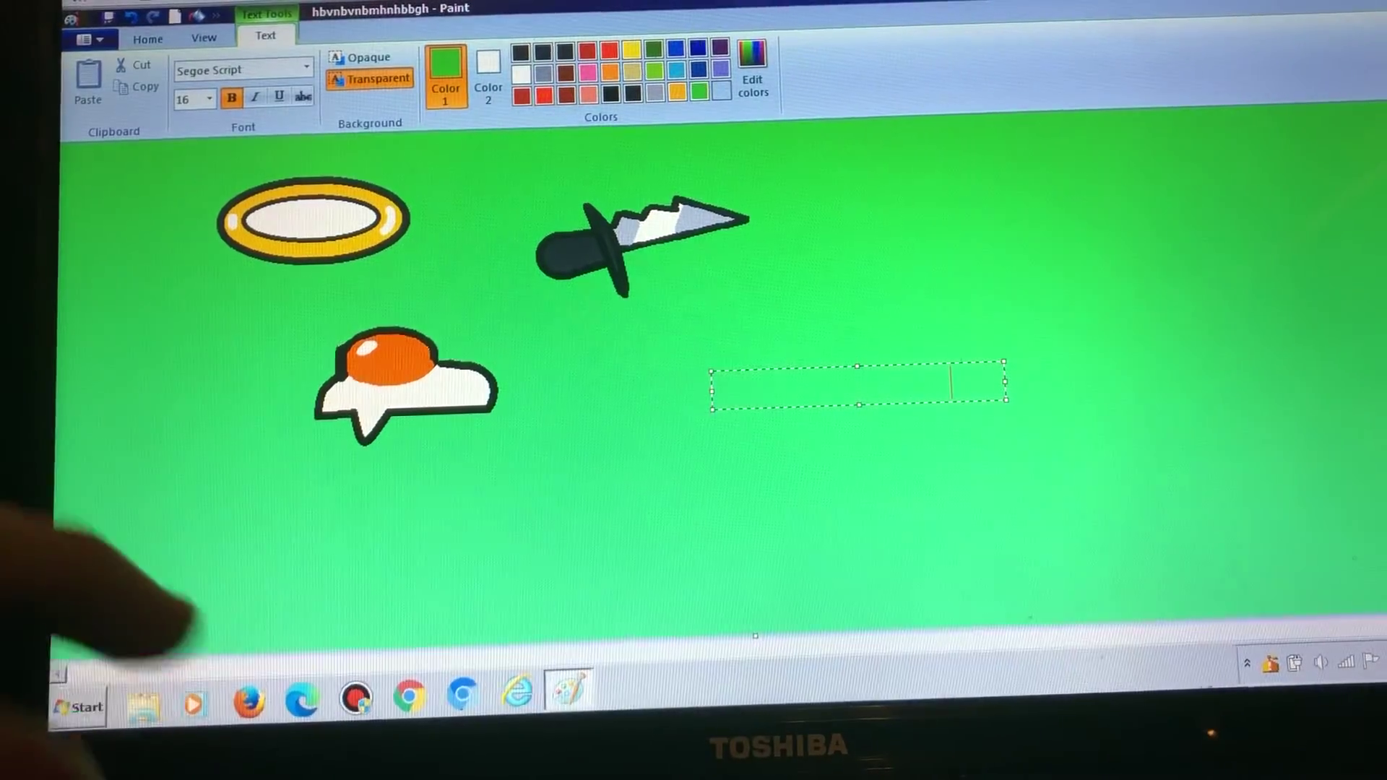
pyautogui.press('Return')
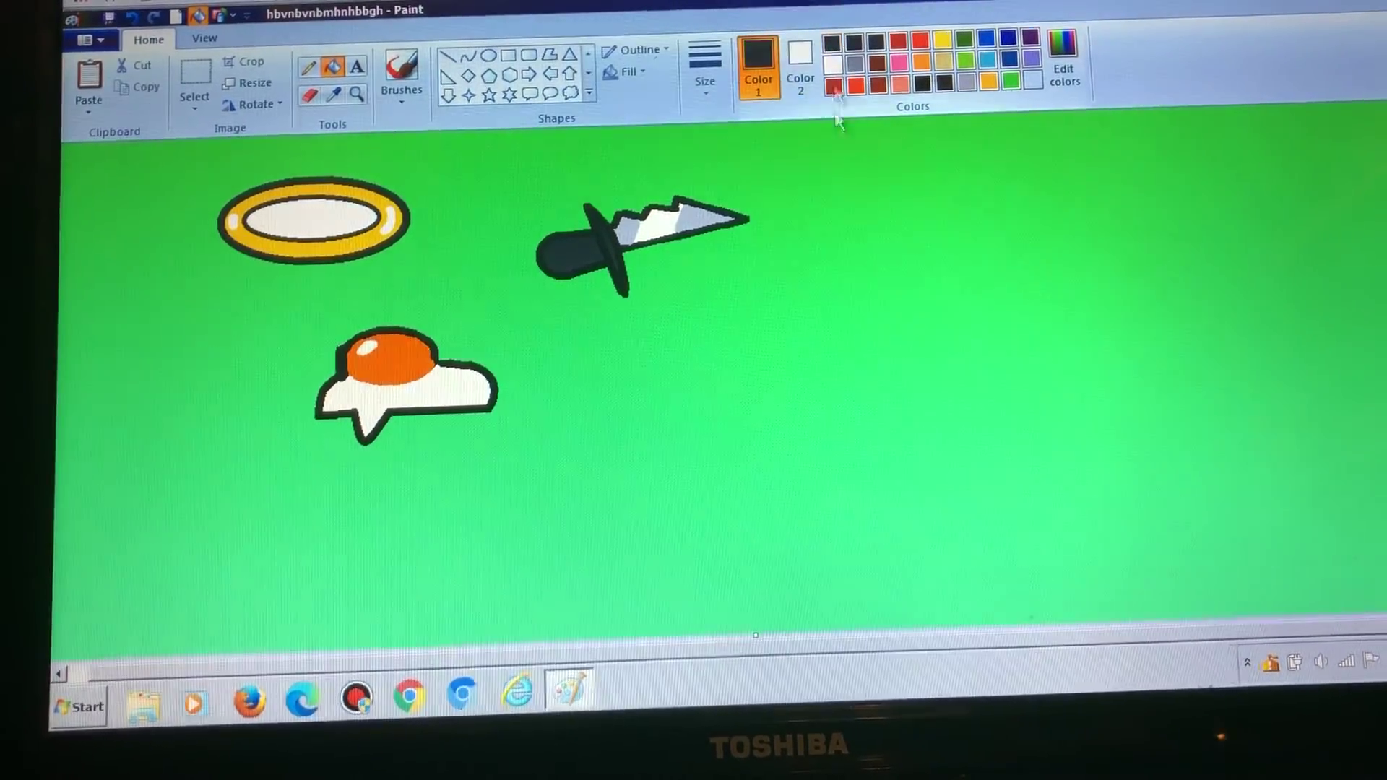
# - Fill the background black, then undo and redo that fill
pyautogui.click(865, 190)
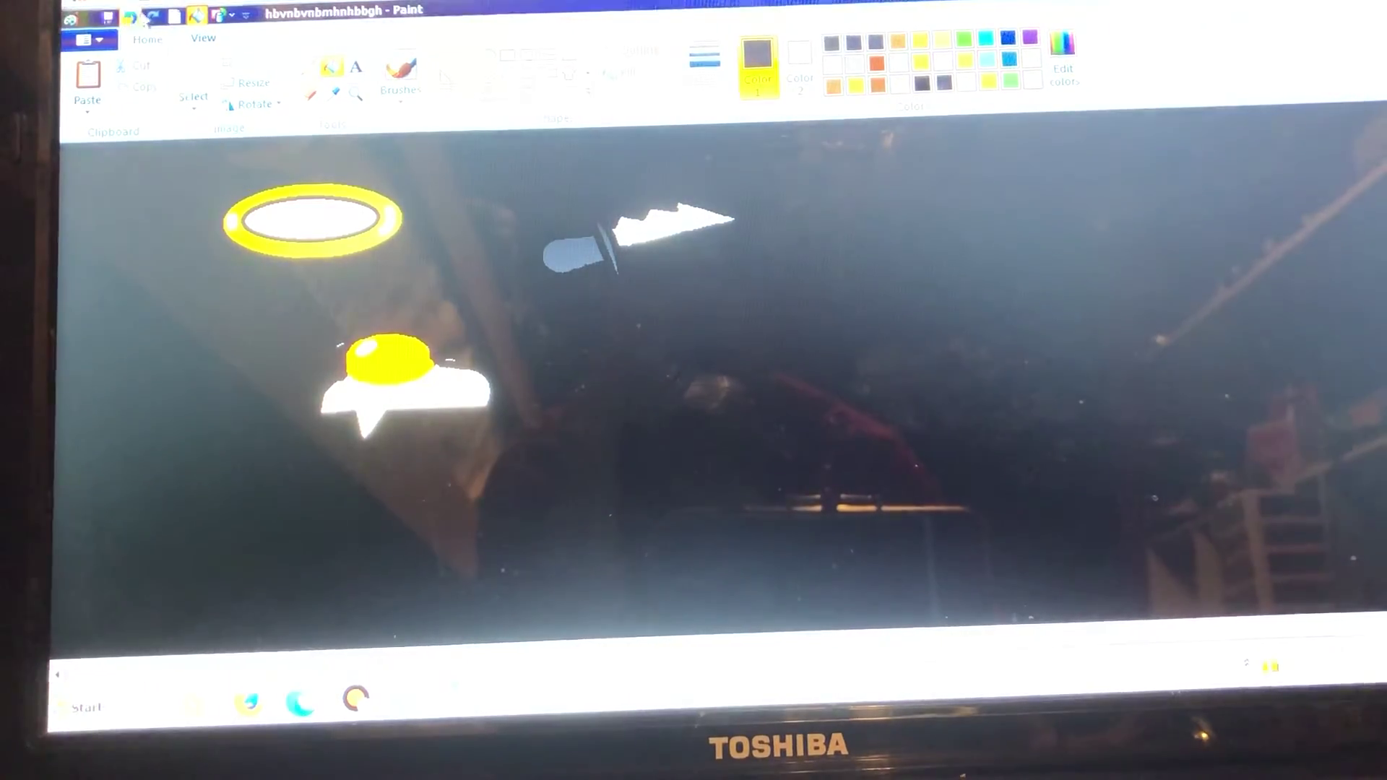
pyautogui.click(129, 17)
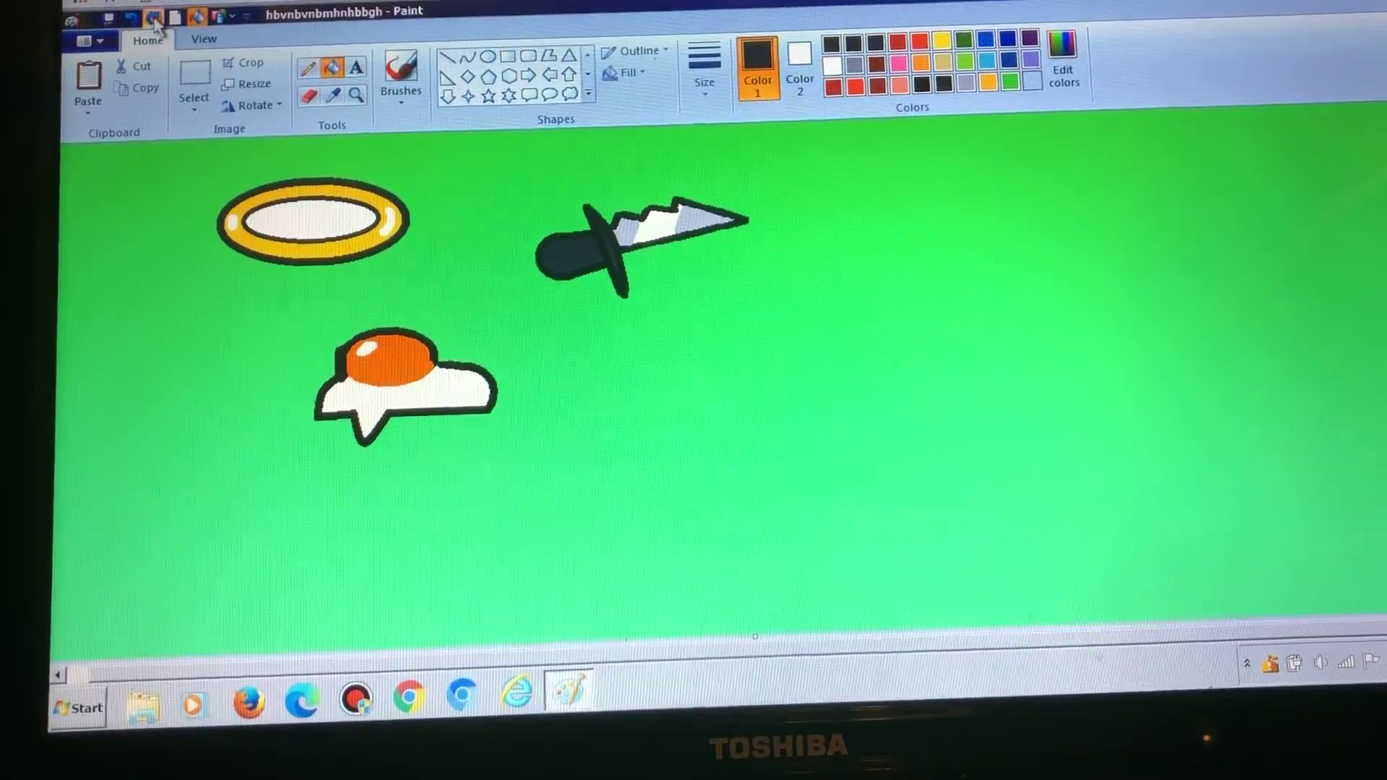
pyautogui.click(154, 19)
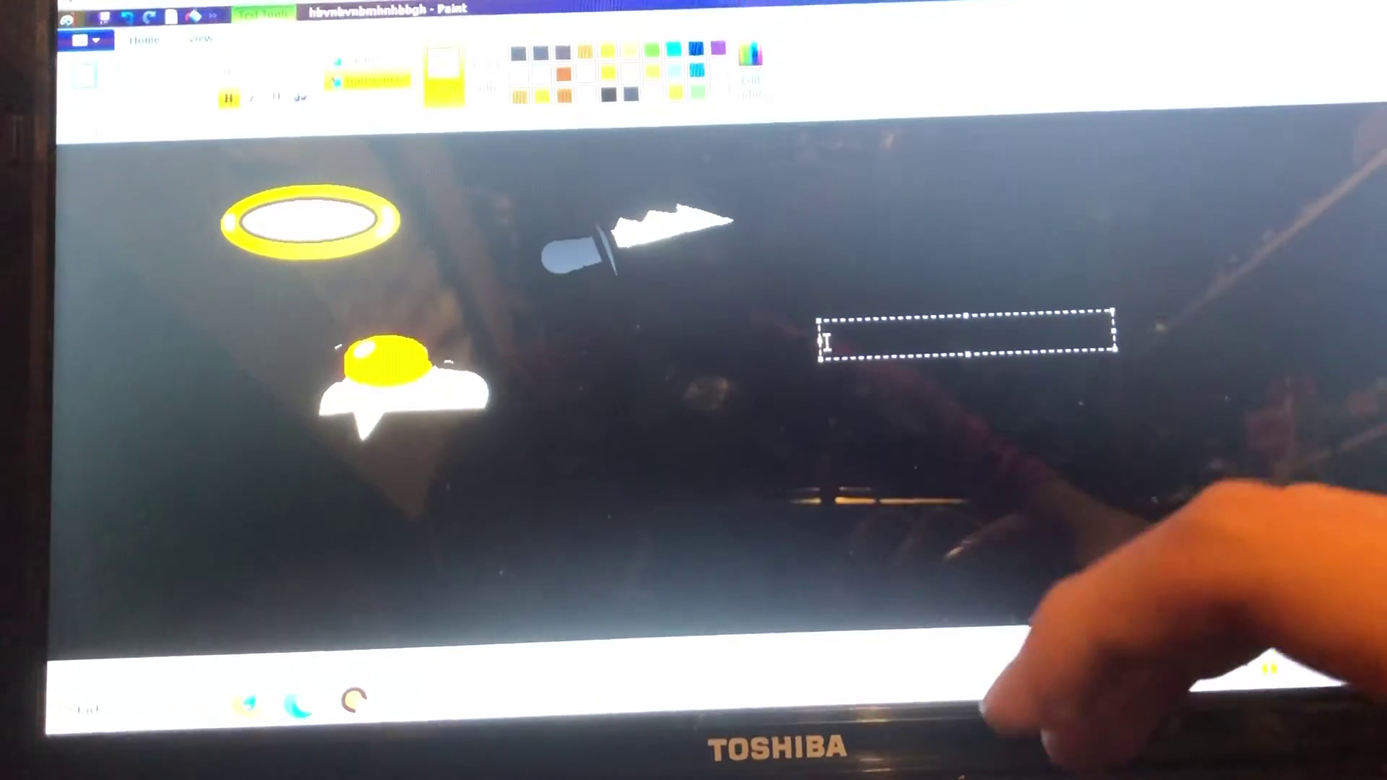
pyautogui.write('dont ')
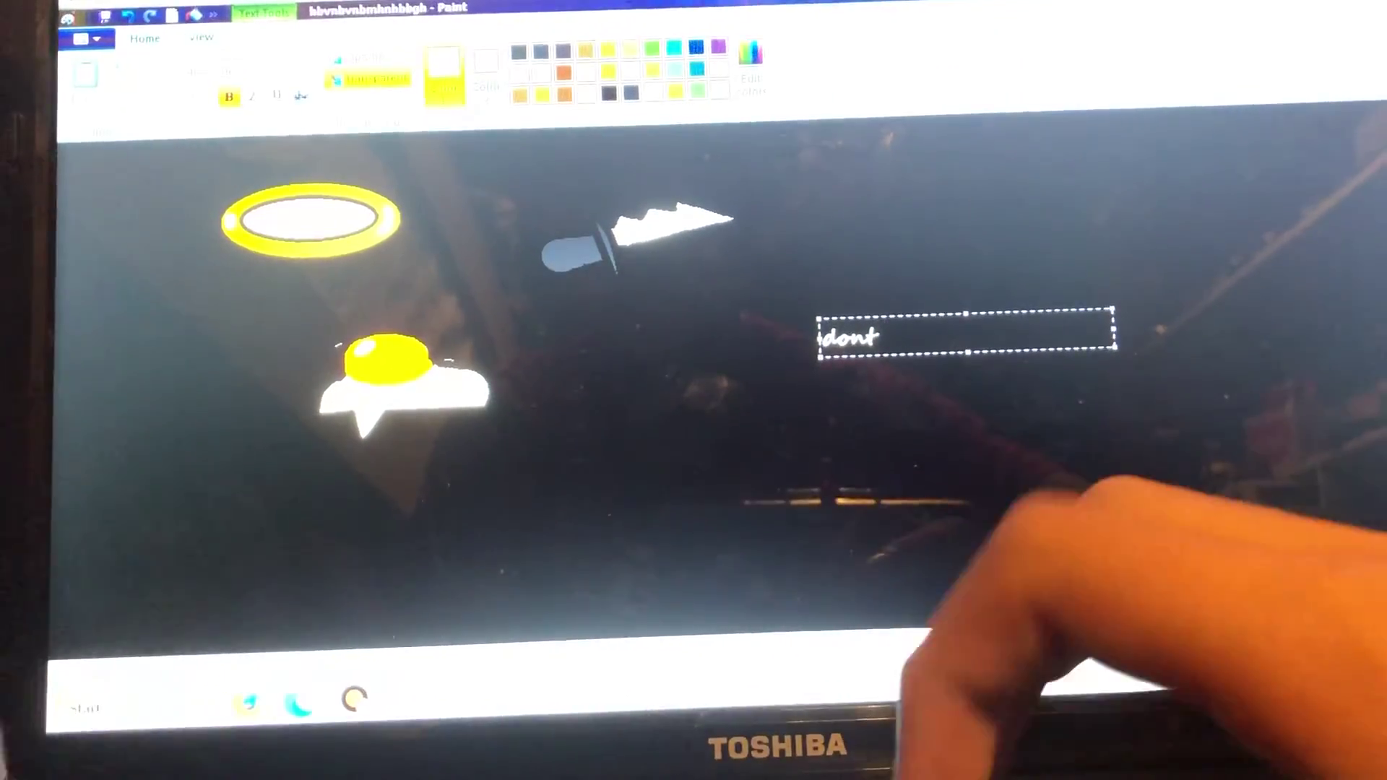
pyautogui.write('llook ')
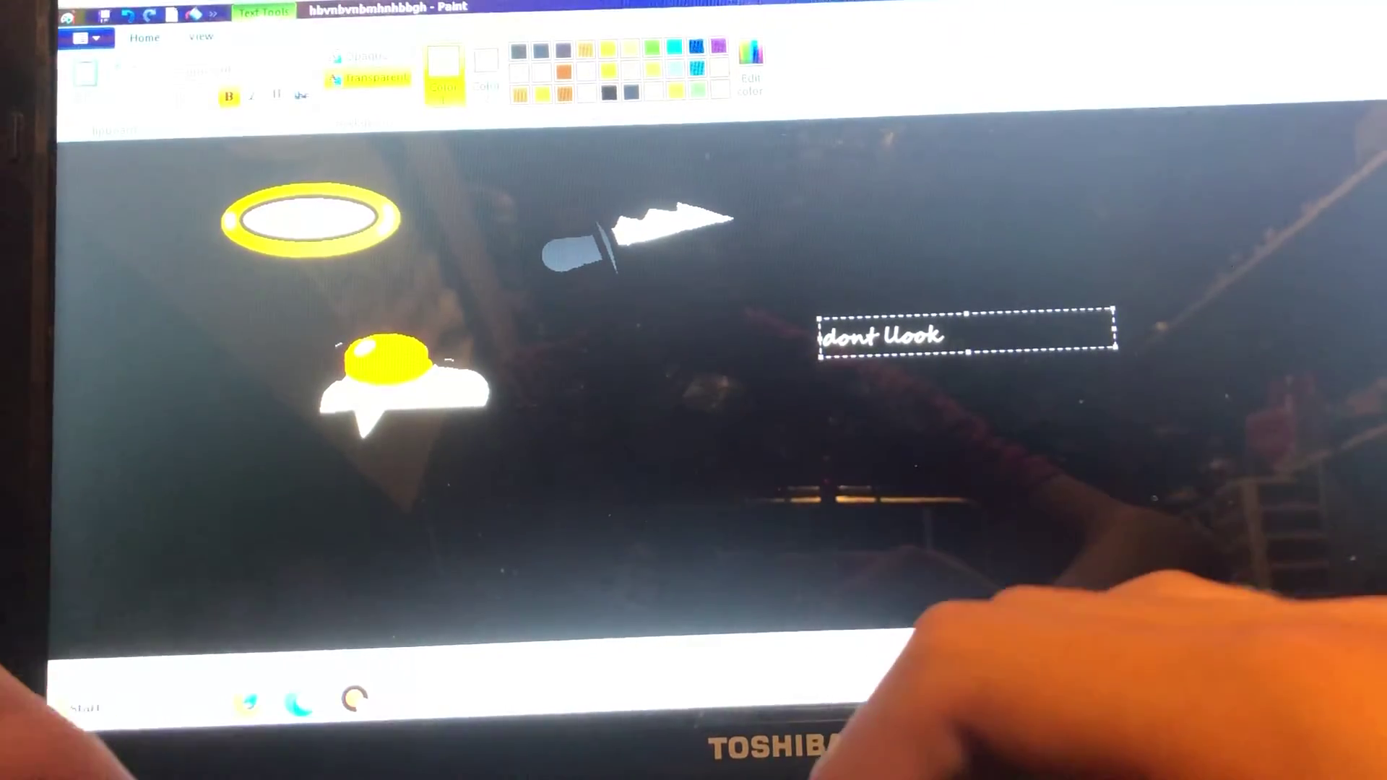
pyautogui.write('at the ')
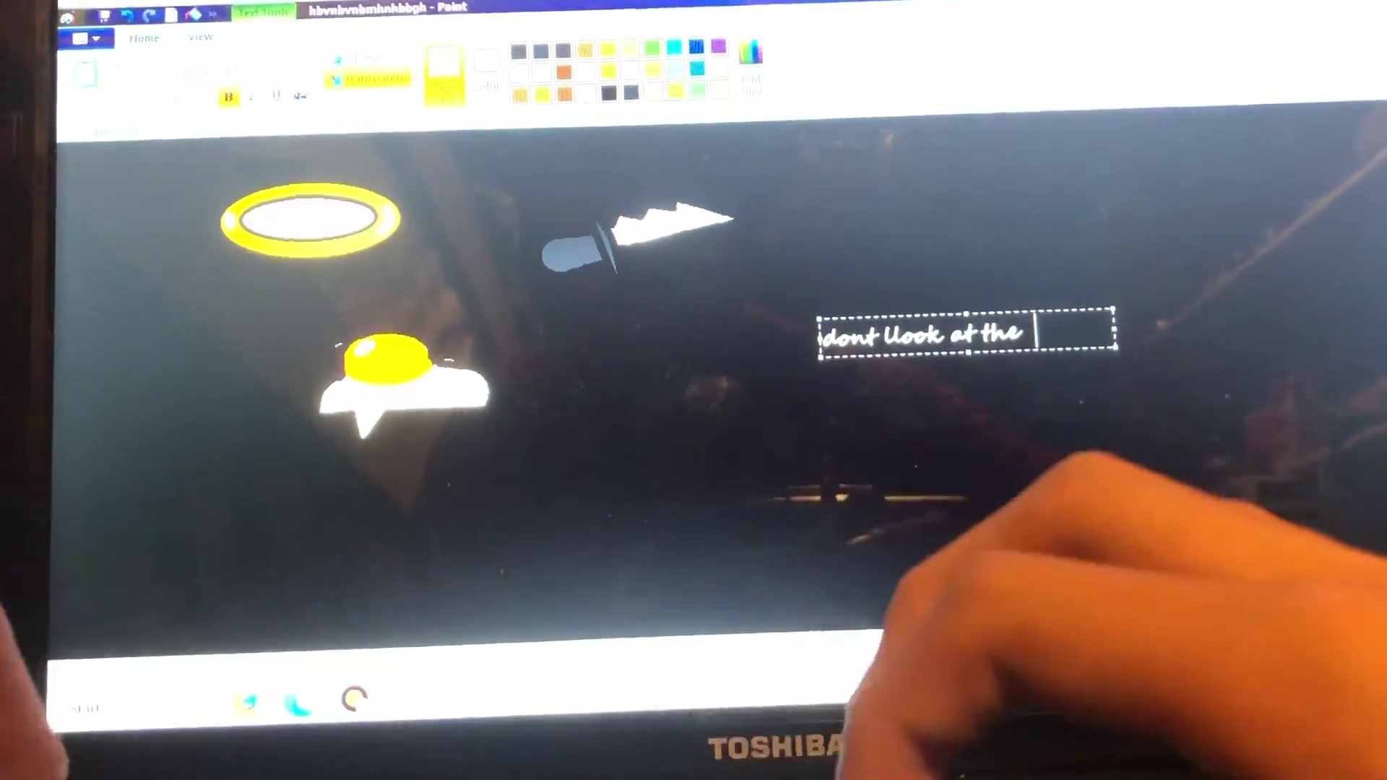
pyautogui.write('sun')
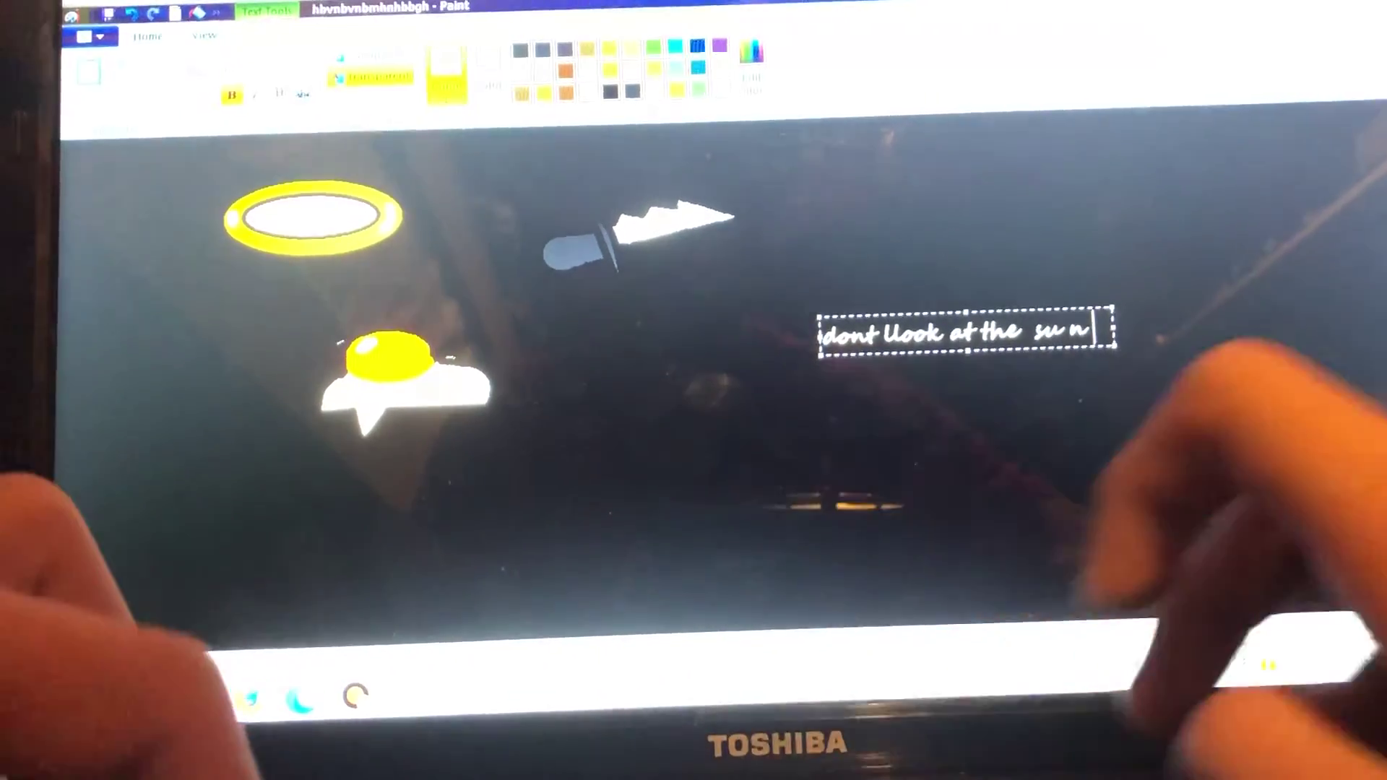
# - Delete the mistyped last letter of the caption 'dont llook at the sun'
pyautogui.press('BackSpace')
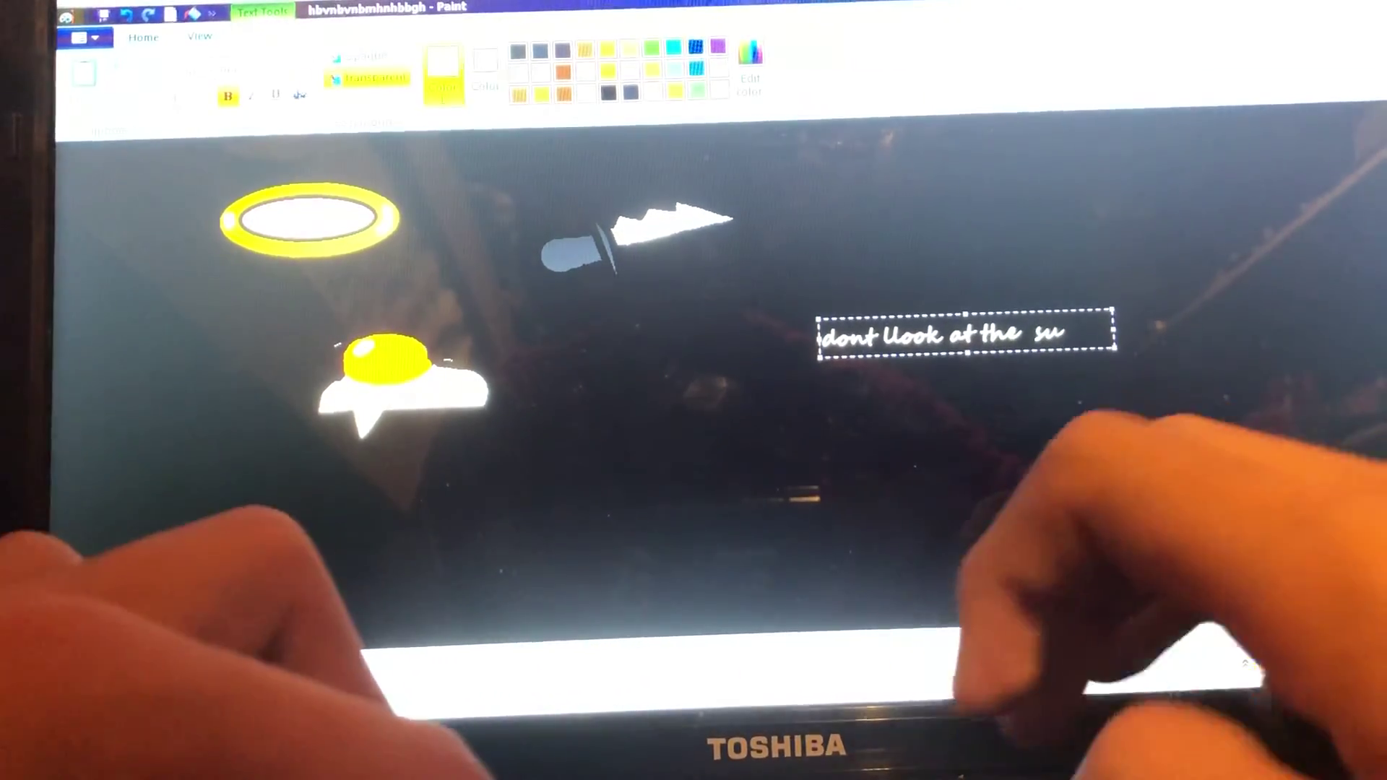
pyautogui.write('n')
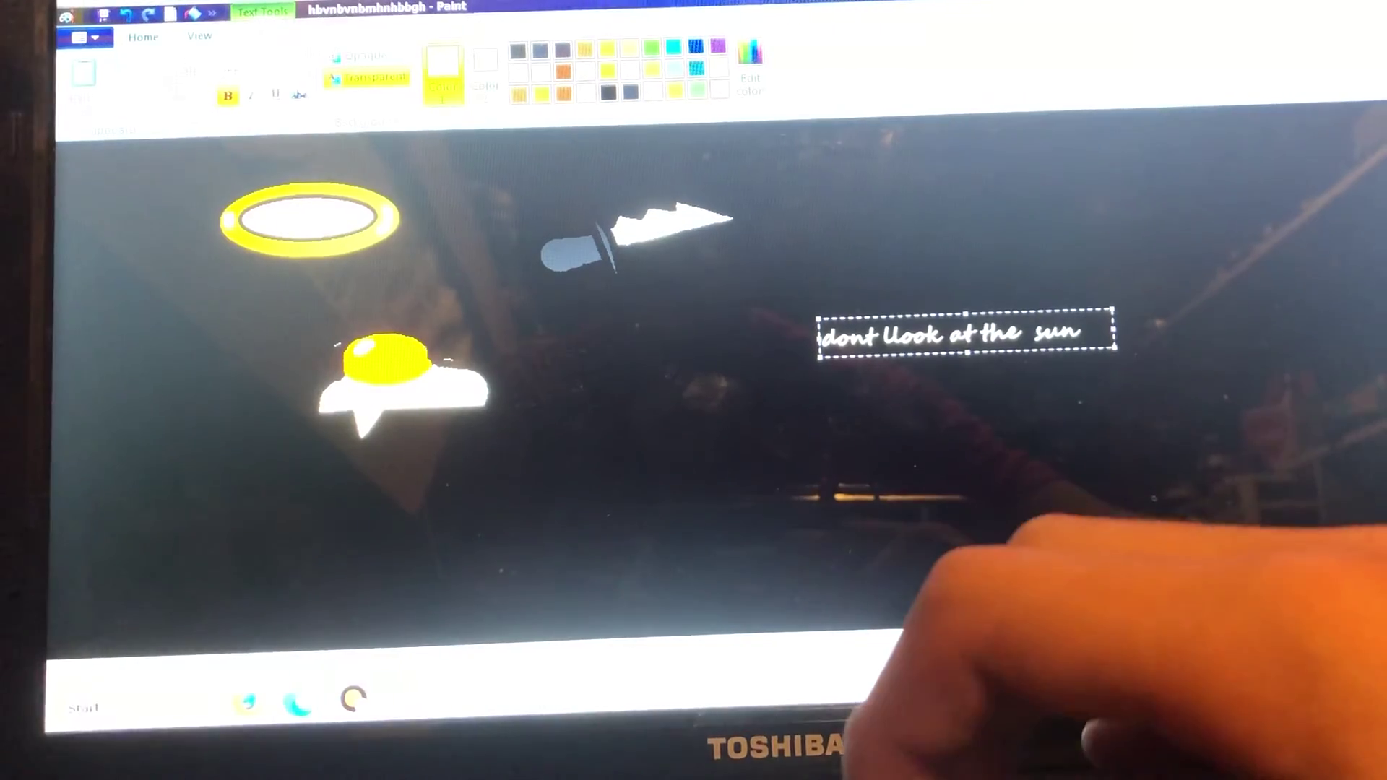
pyautogui.write(' also s')
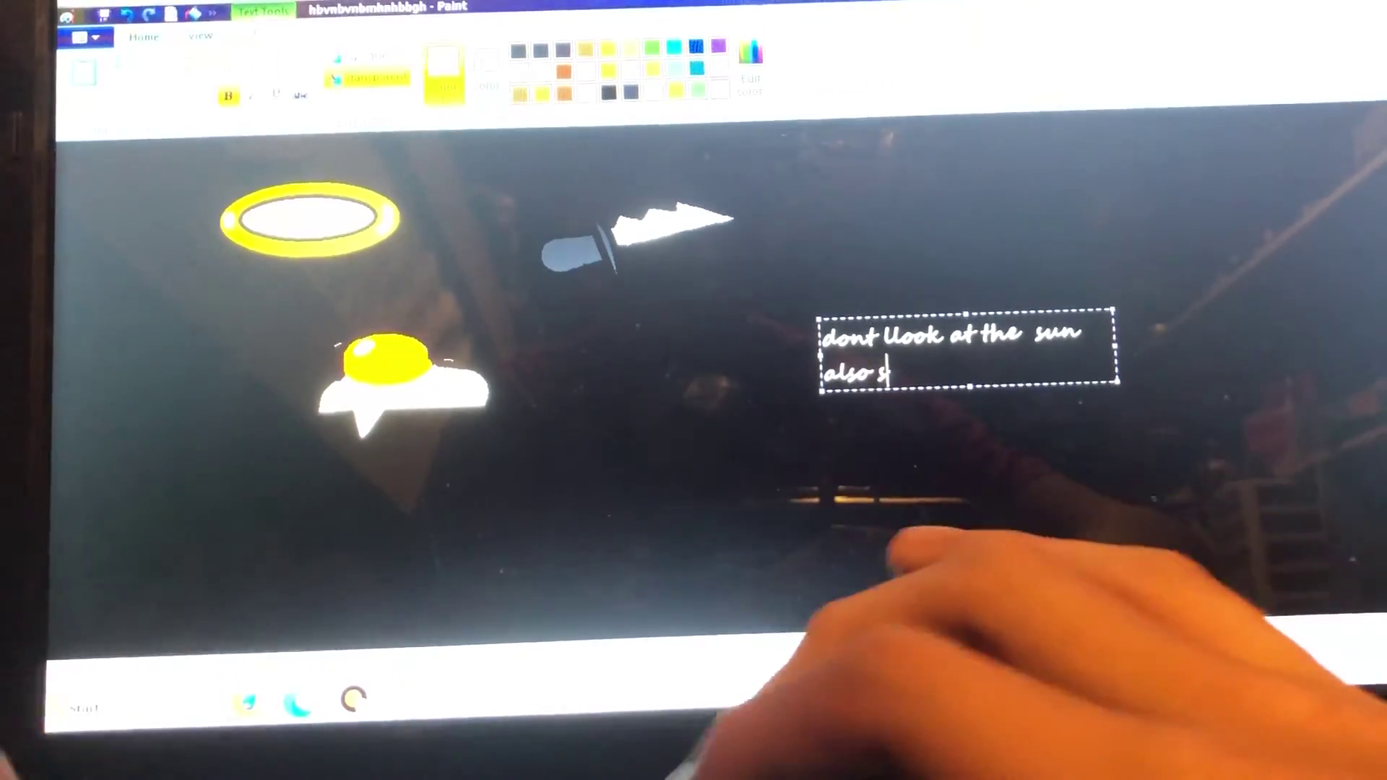
pyautogui.write('ub')
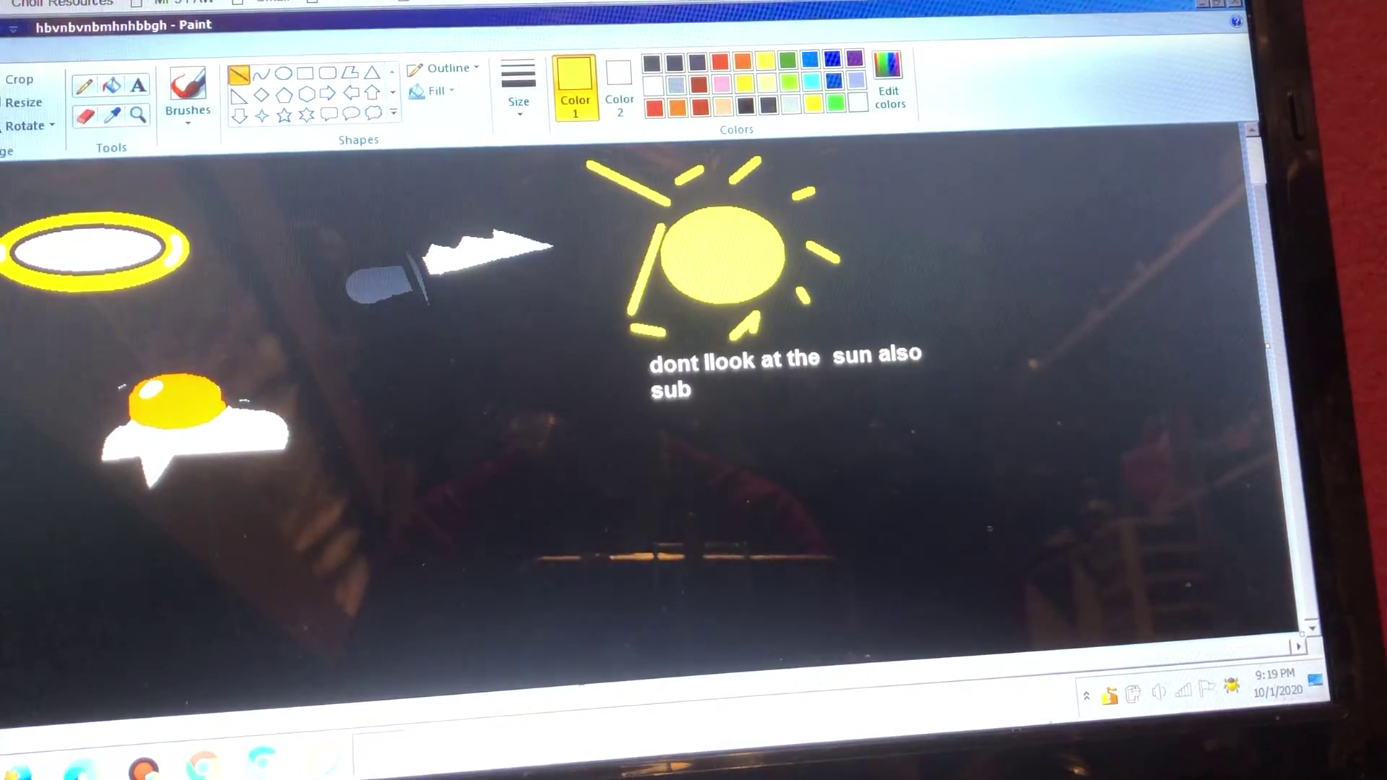
# - Close Paint with Alt+F4, bringing up the save-changes prompt
pyautogui.hotkey('alt', 'F4')
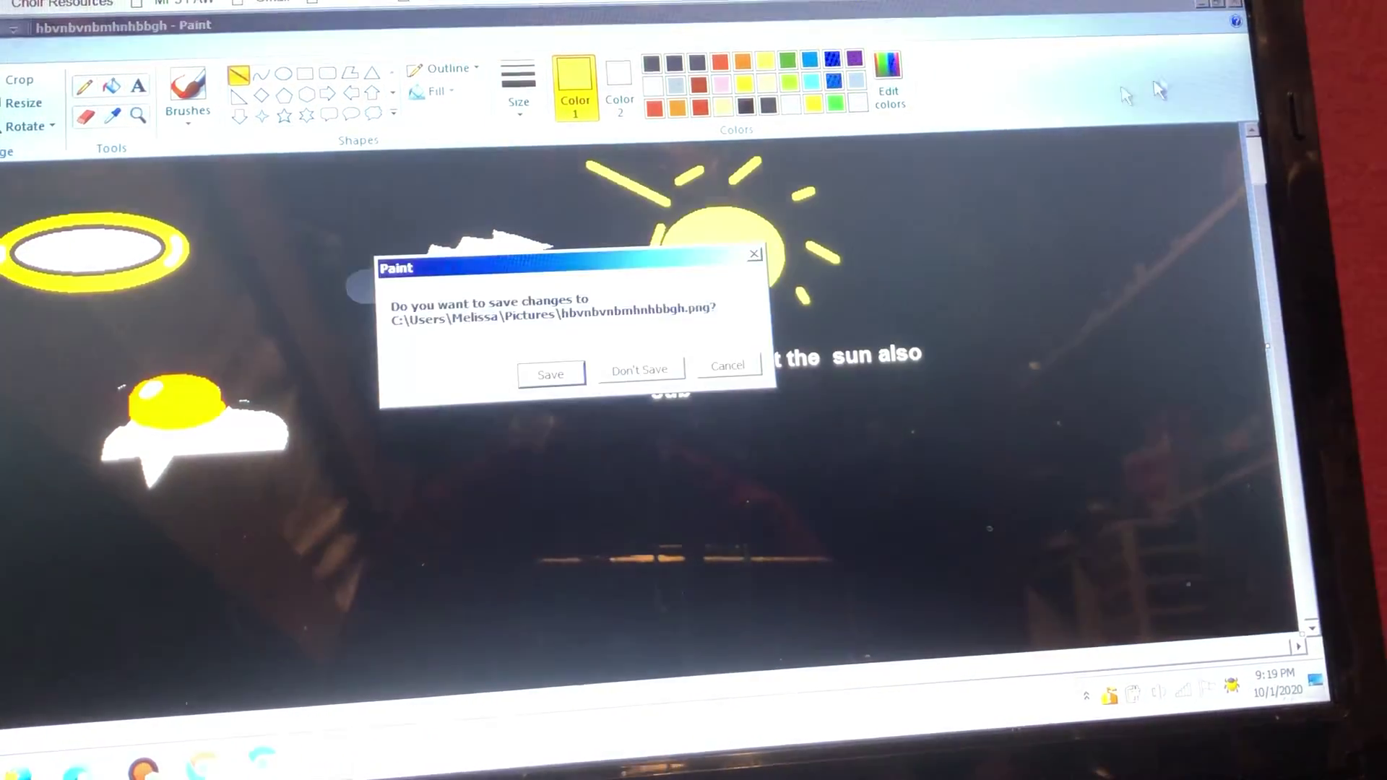